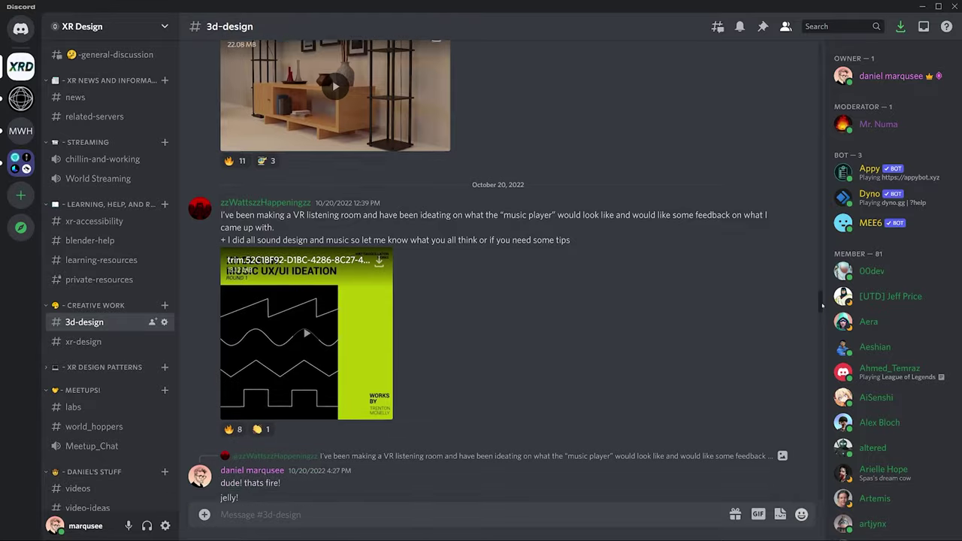
Scroll through the XR Design Discord server's video call before moving on to Figma.
scroll(822, 327, "down", 6)
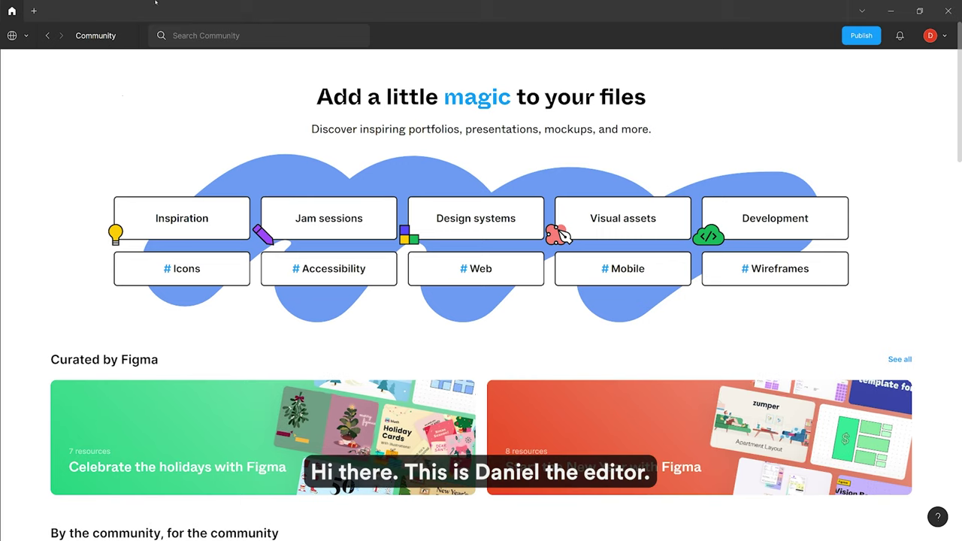
Search Community for 'XR Design' and get a copy of XRD - Design System (1.0).
left_click(260, 35)
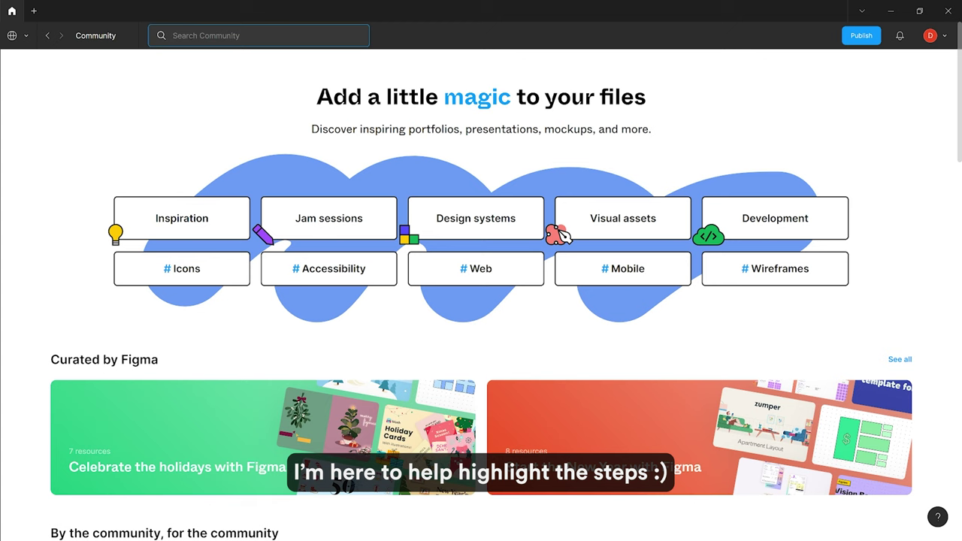
type("XR De")
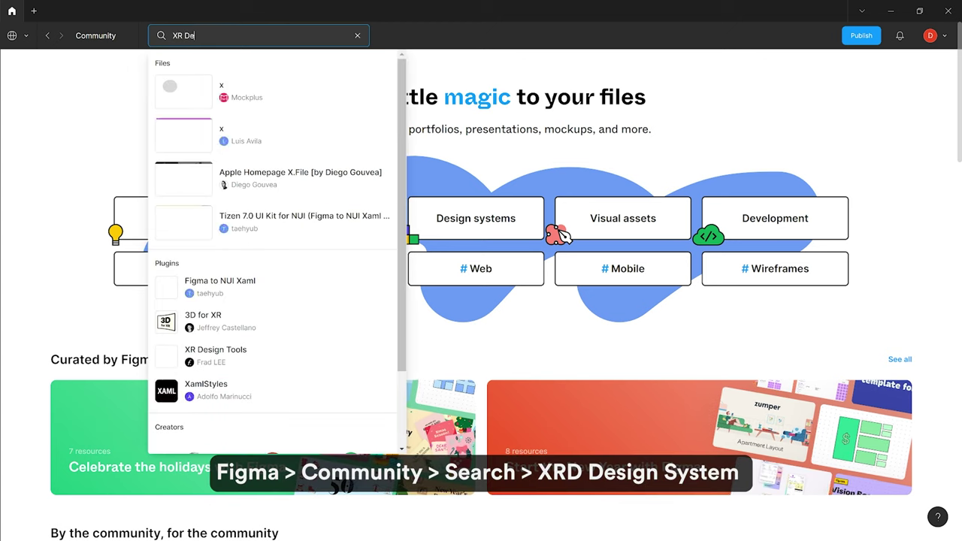
type("sign")
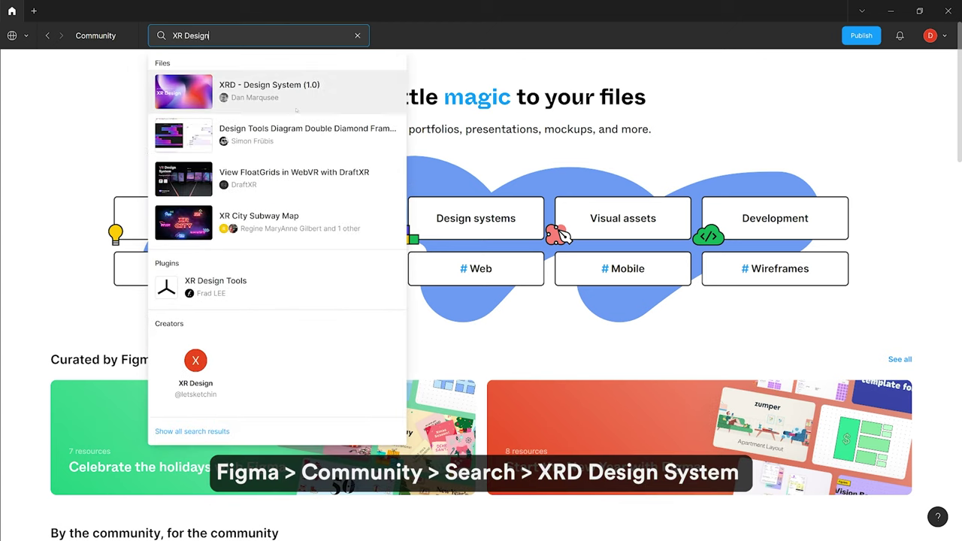
left_click(309, 97)
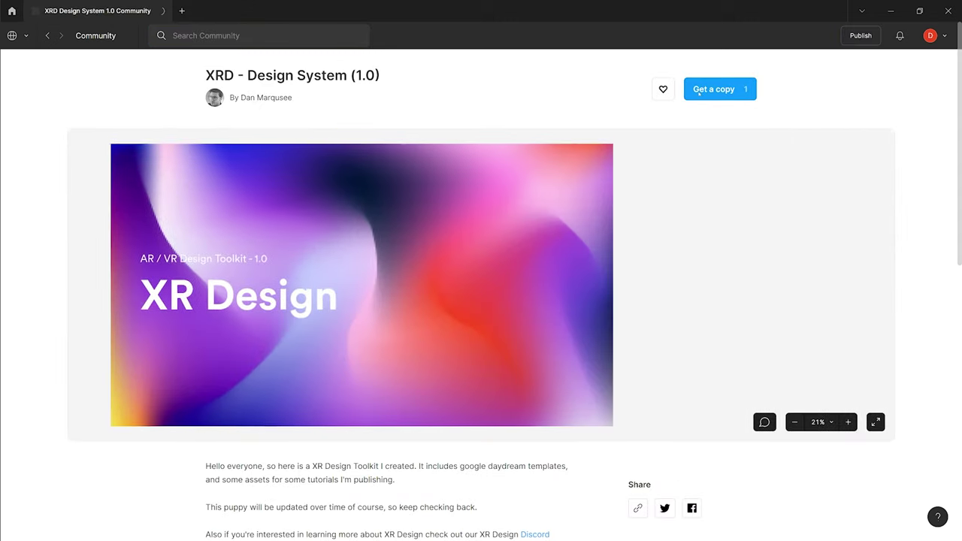
left_click(699, 89)
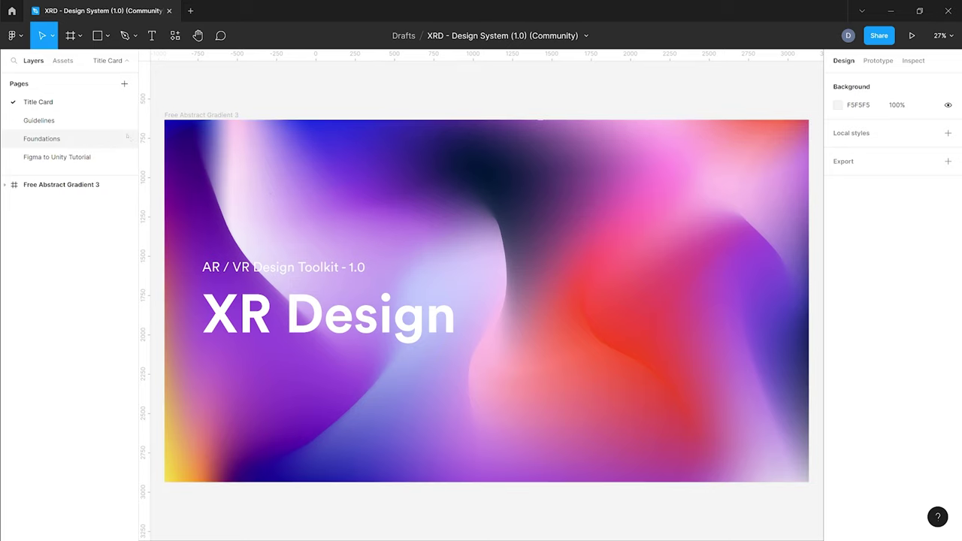
Open the Foundations page and step through its Comfort Zones and Central Vision frames.
left_click(78, 138)
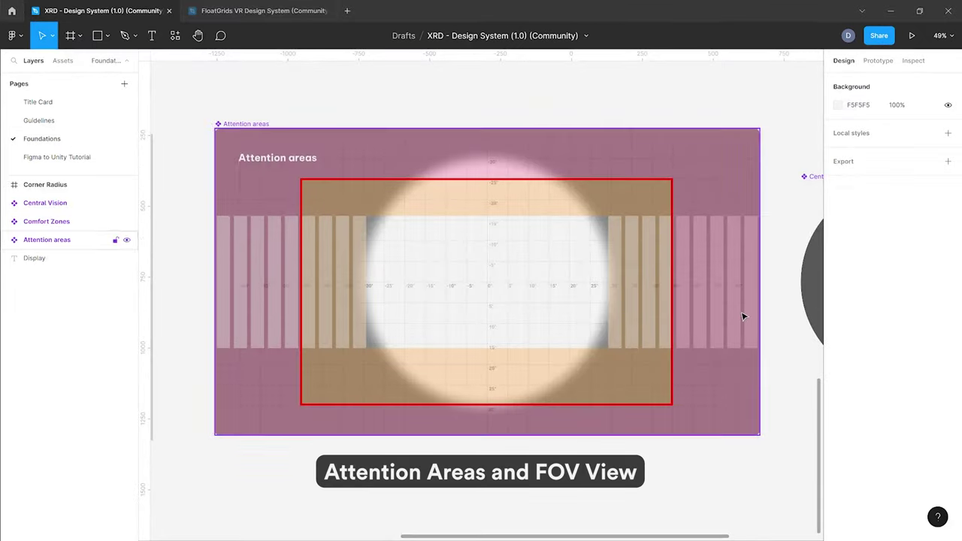
key("shift+n")
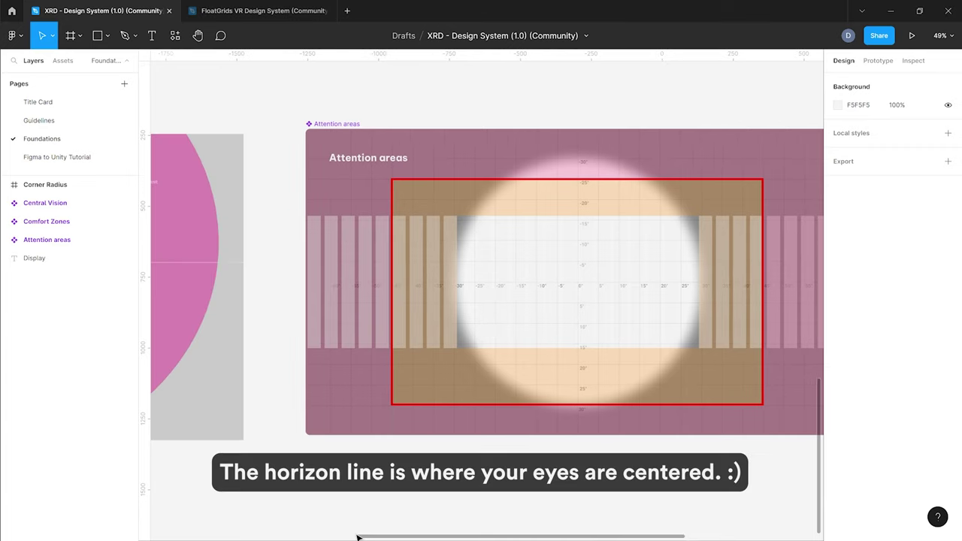
key("n")
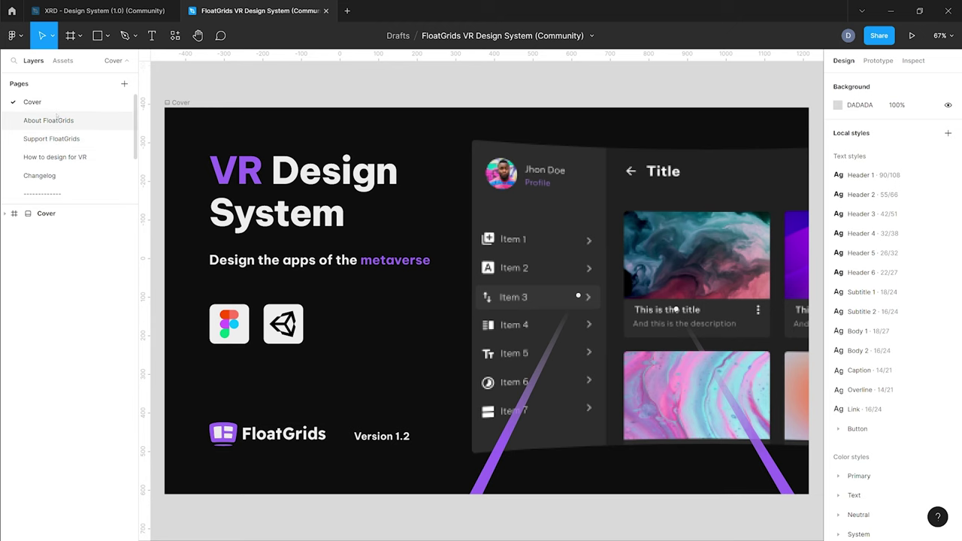
Browse the colour swatches on the FloatGrids Styles page.
scroll(58, 120, "down", 2)
left_click(32, 140)
scroll(818, 211, "down", 5)
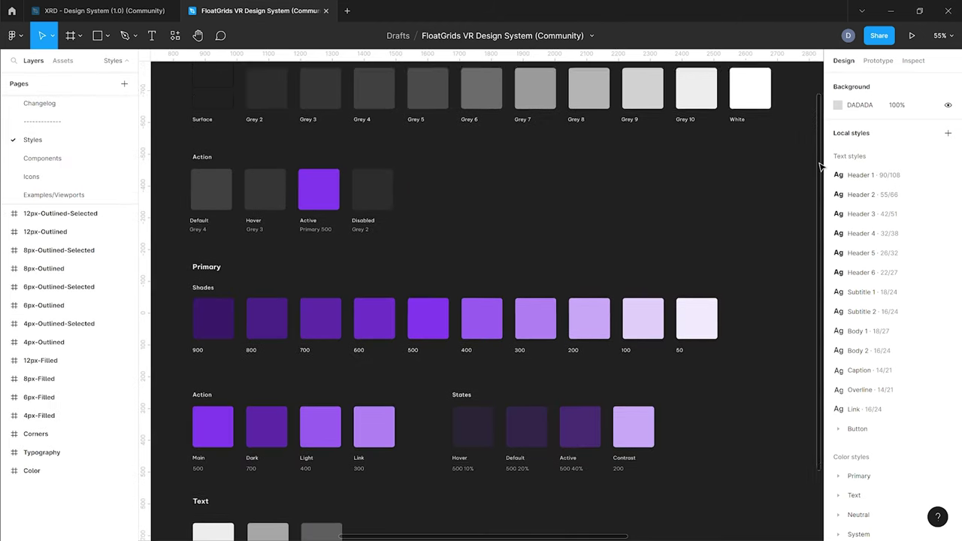
scroll(818, 220, "down", 3)
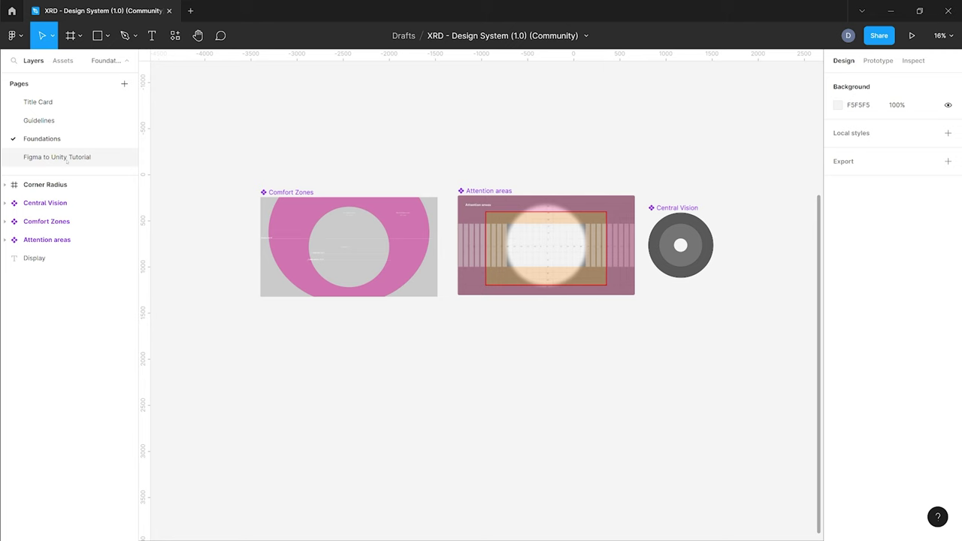
On the Figma to Unity Tutorial page, select Main Frame to confirm its 1920×1080 size.
left_click(67, 157)
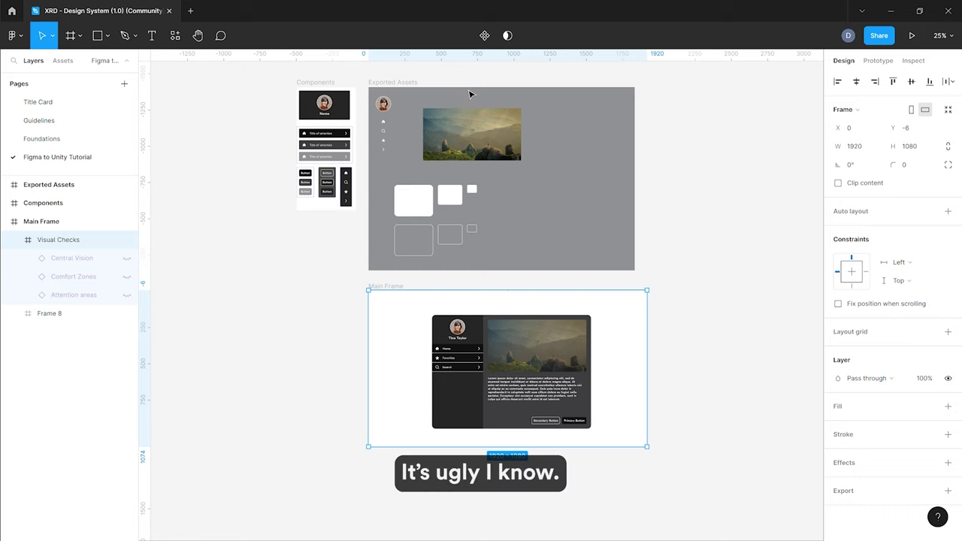
scroll(576, 359, "up", 5, "ctrl")
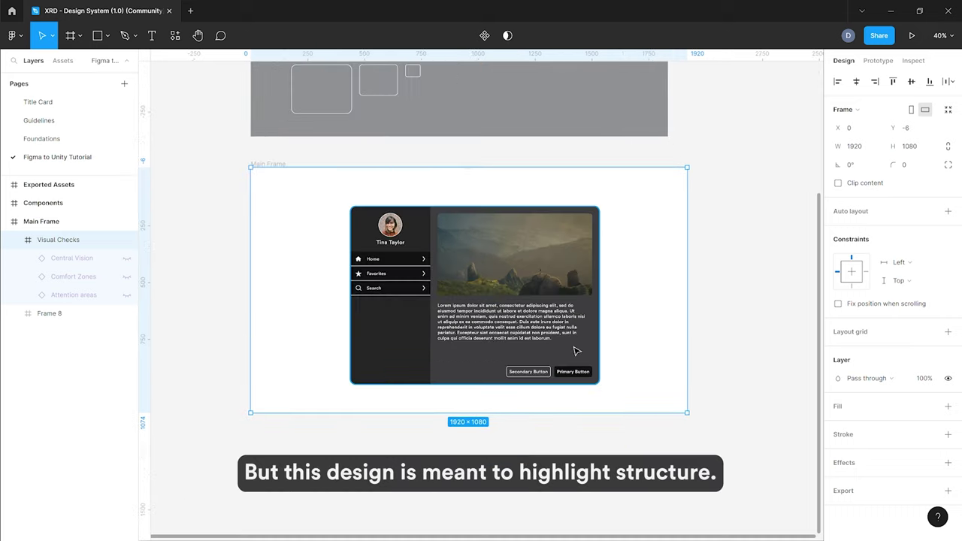
scroll(382, 272, "up", 2, "ctrl")
left_click(687, 129)
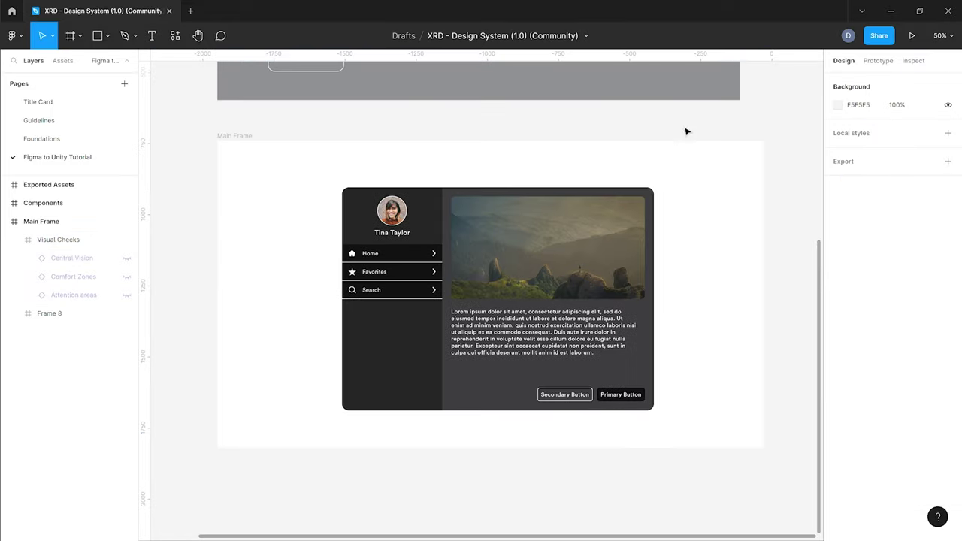
left_click(236, 137)
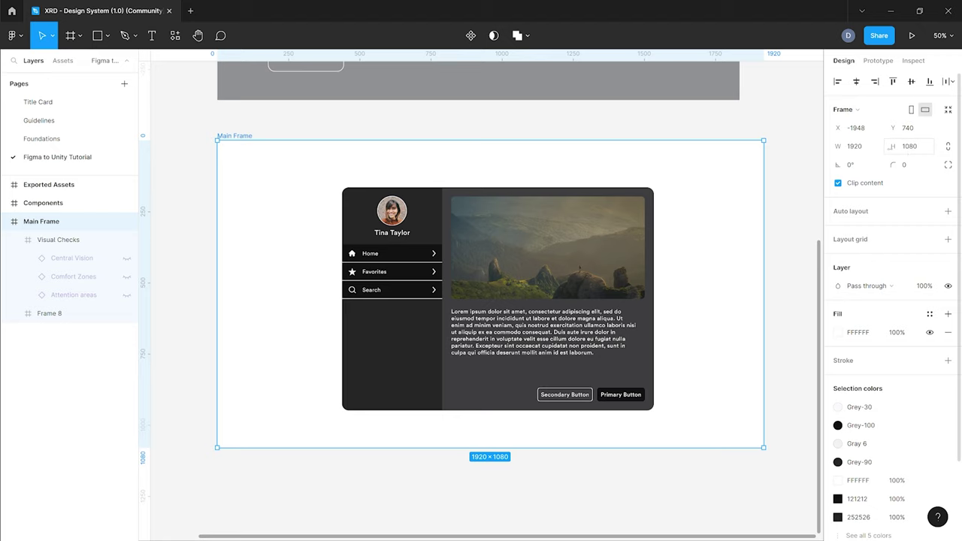
left_click(51, 245)
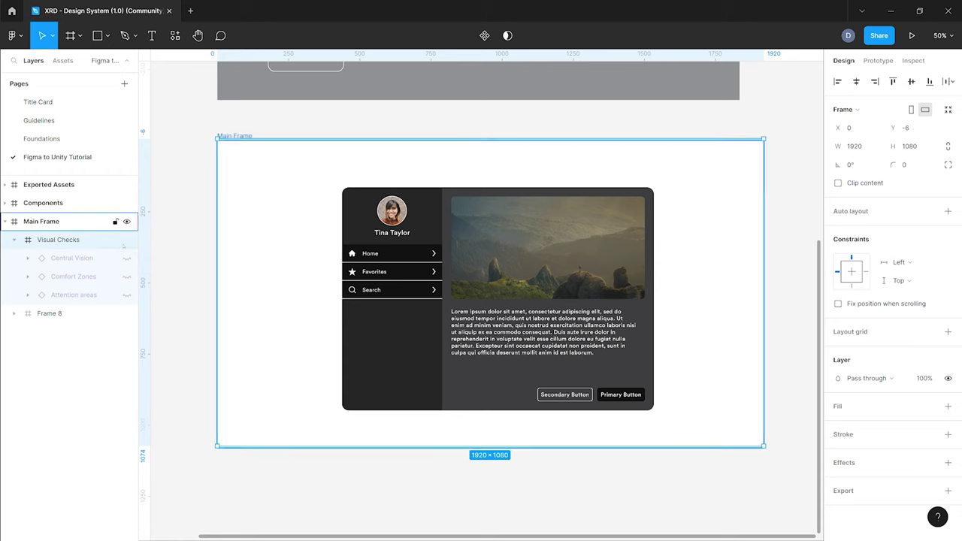
left_click(126, 296)
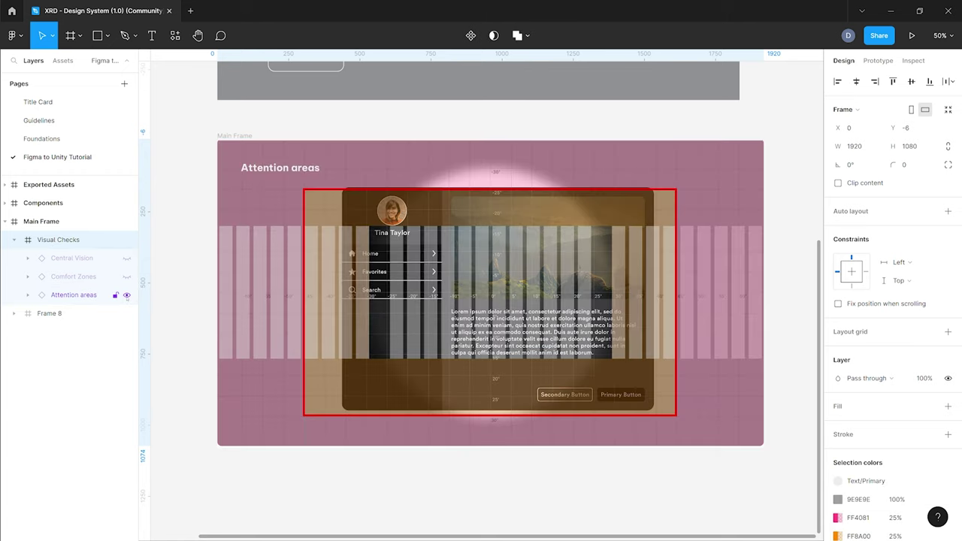
left_click(126, 314)
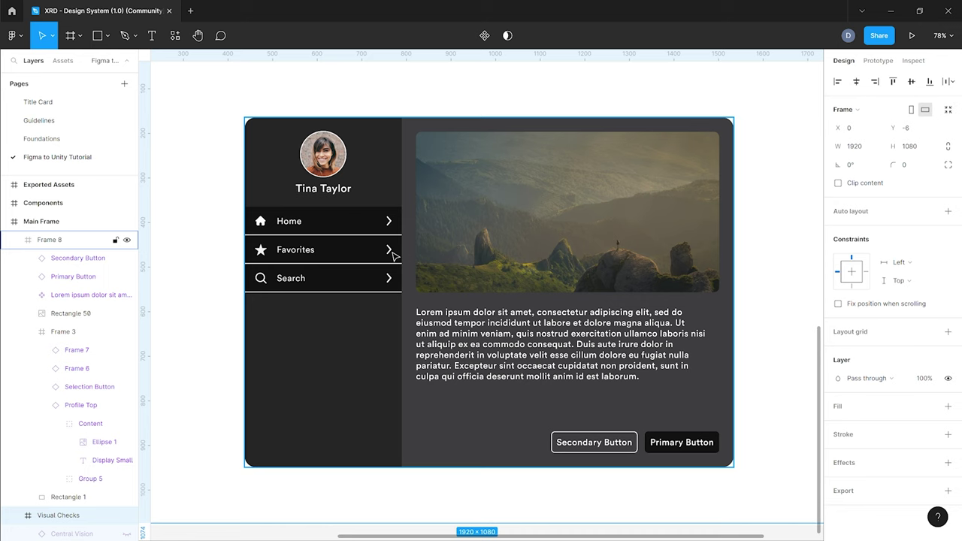
Pan to the Exported Assets frame and marquee-select all 12 assets inside it.
scroll(393, 256, "down", 5, "ctrl")
scroll(410, 281, "up", 6, "ctrl")
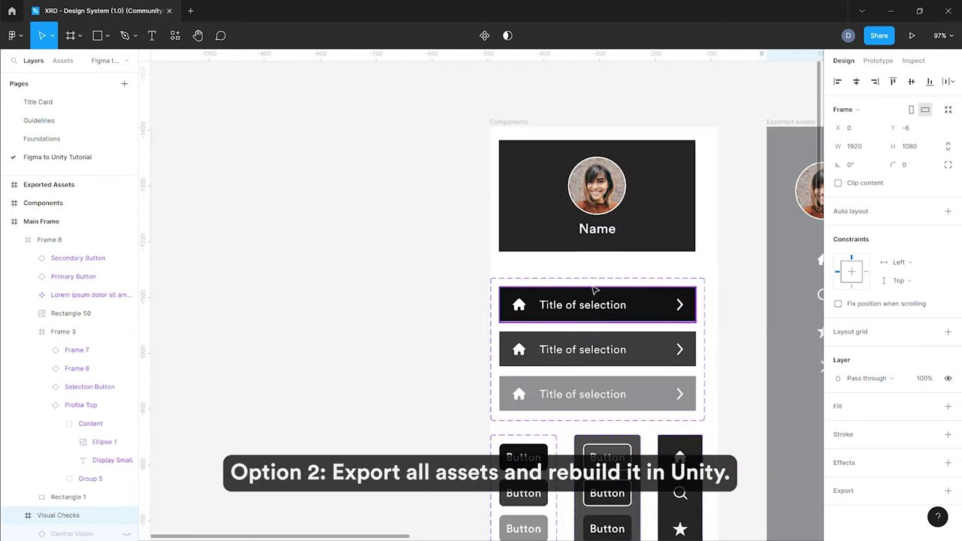
scroll(579, 295, "down", 2)
scroll(579, 295, "right", 3)
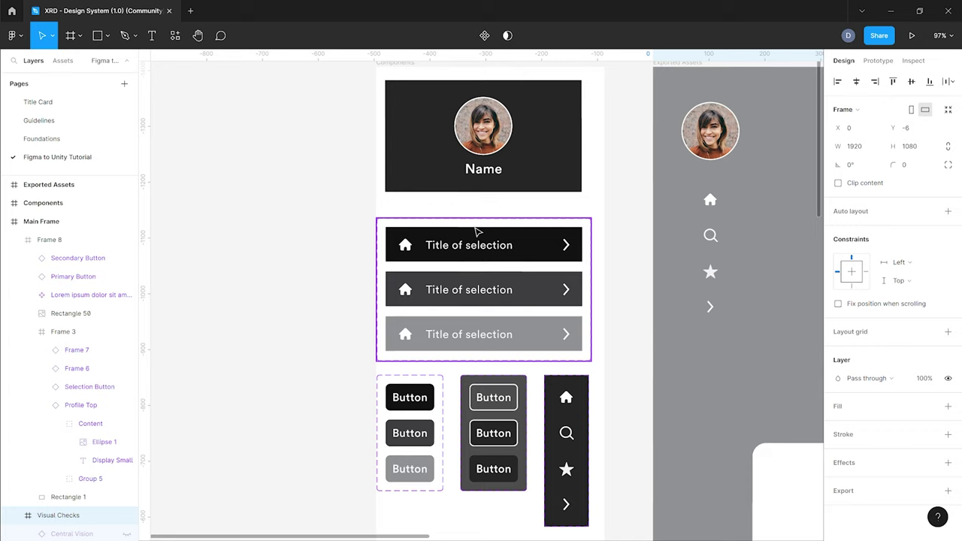
scroll(348, 228, "right", 5)
scroll(370, 224, "down", 2)
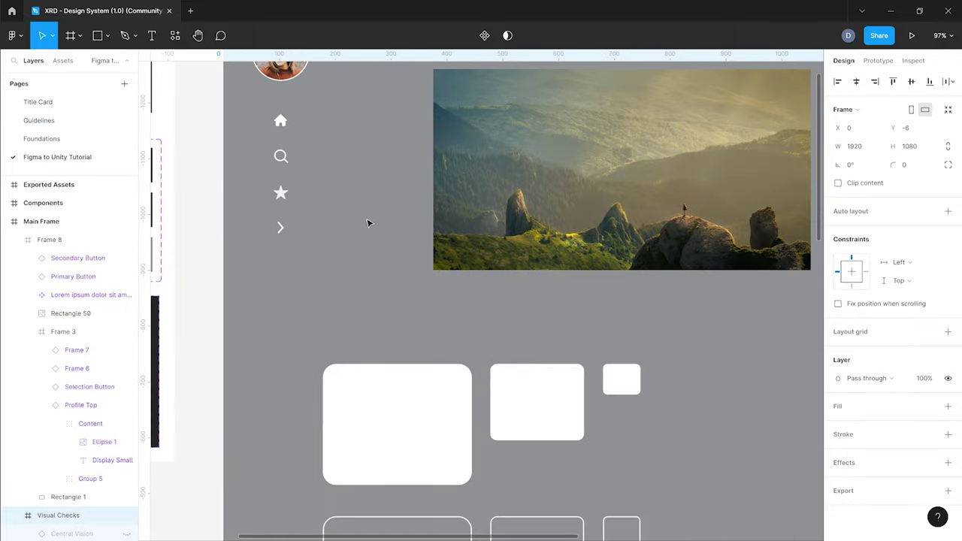
scroll(391, 184, "down", 3, "ctrl")
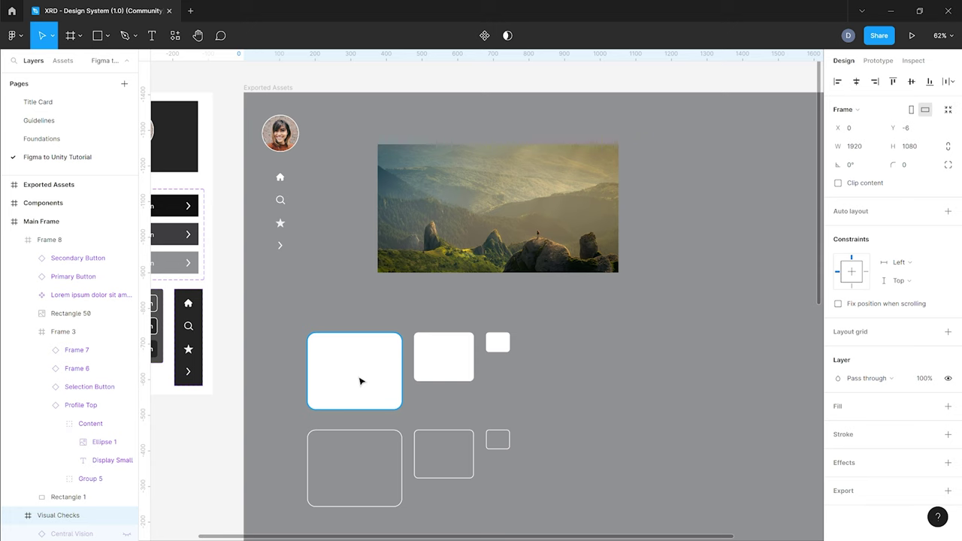
mouse_move(681, 83)
left_mouse_down()
mouse_move(333, 397)
mouse_move(272, 513)
left_mouse_up()
scroll(838, 478, "down", 3)
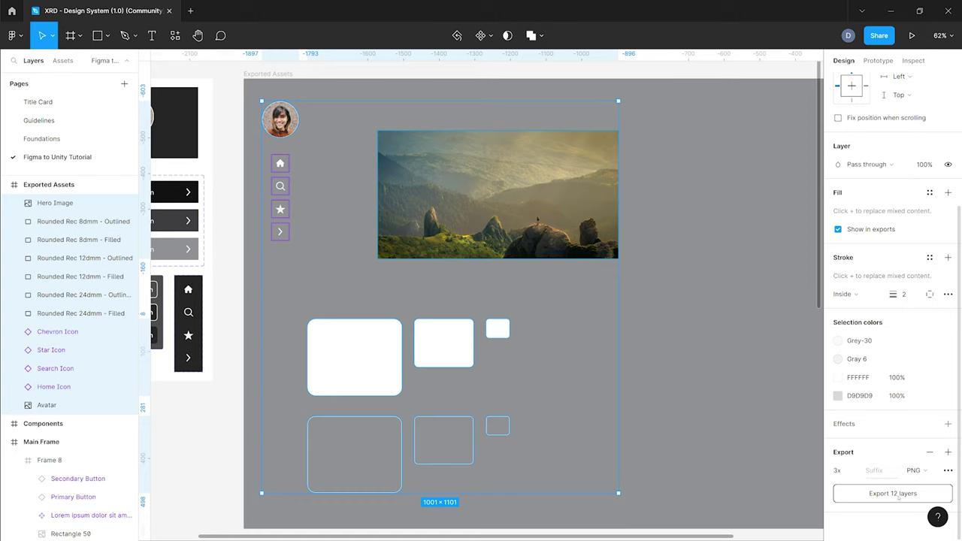
Export the 12 selected layers into a new 'Tut' folder created on the Desktop.
left_click(894, 494)
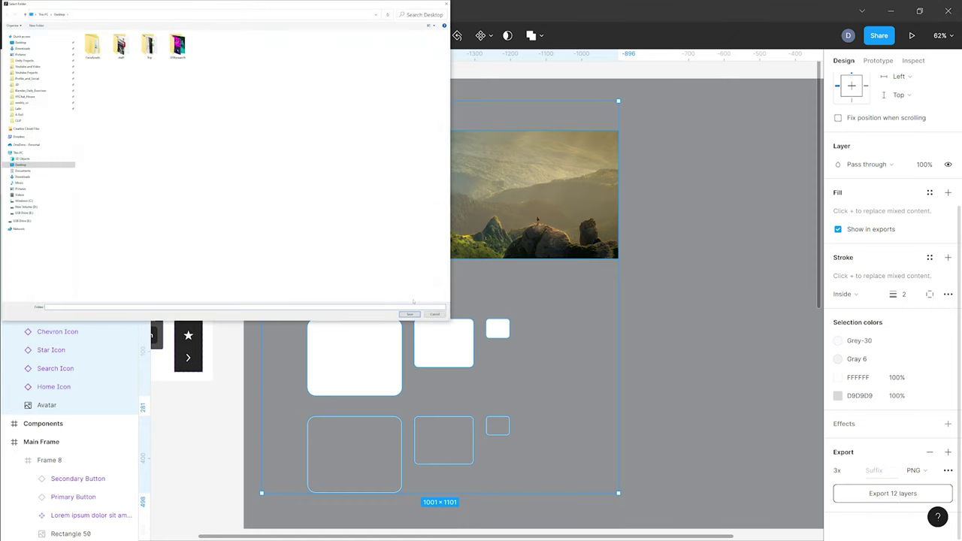
left_click(49, 44)
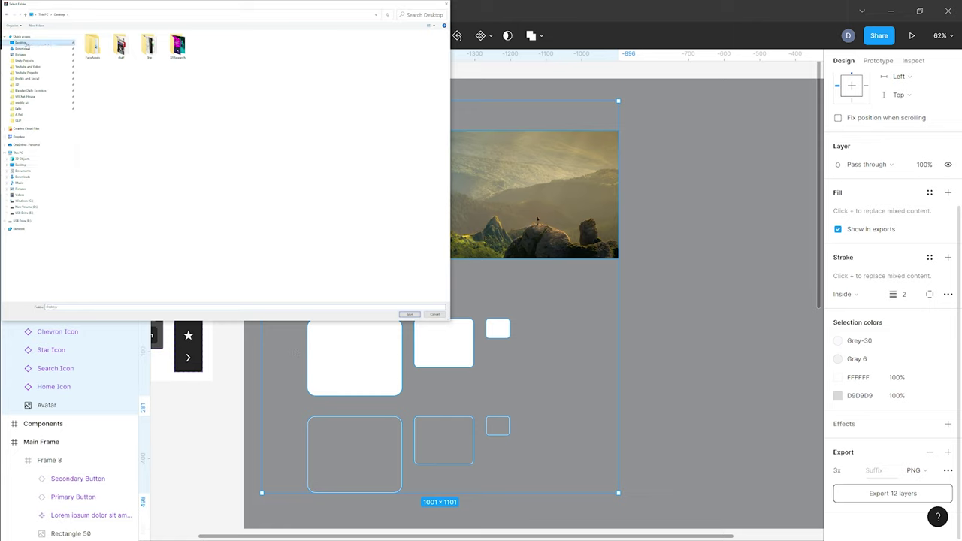
right_click(223, 128)
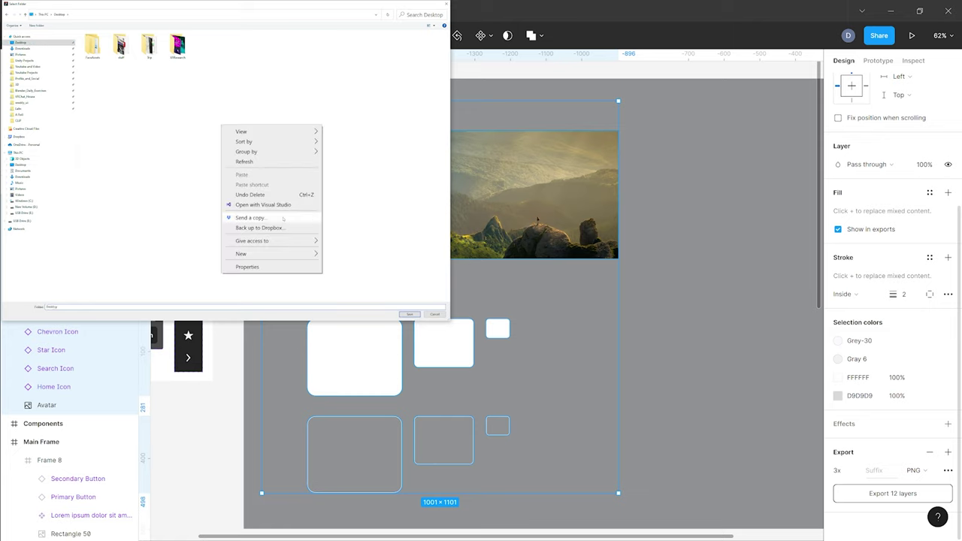
mouse_move(308, 254)
left_click(352, 254)
type("Tut")
key("Return")
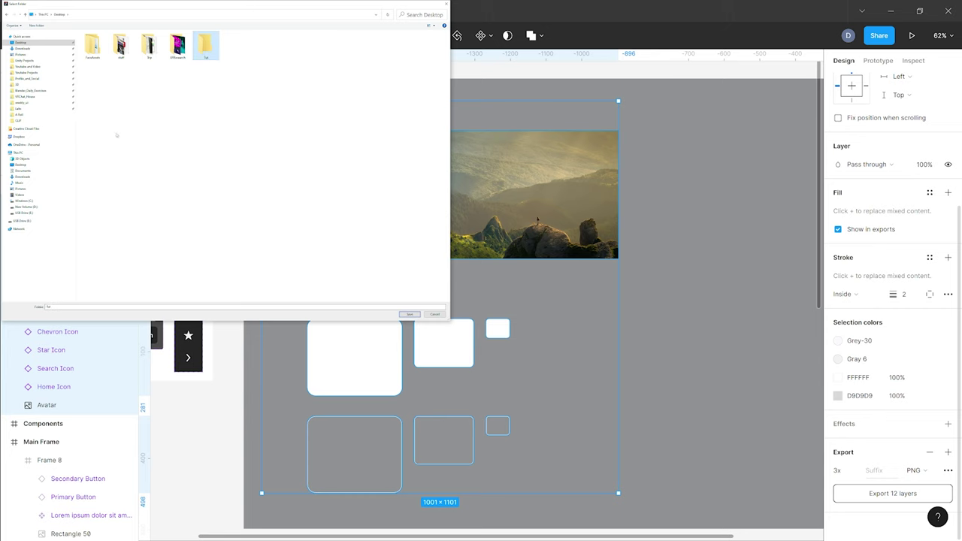
key("Return")
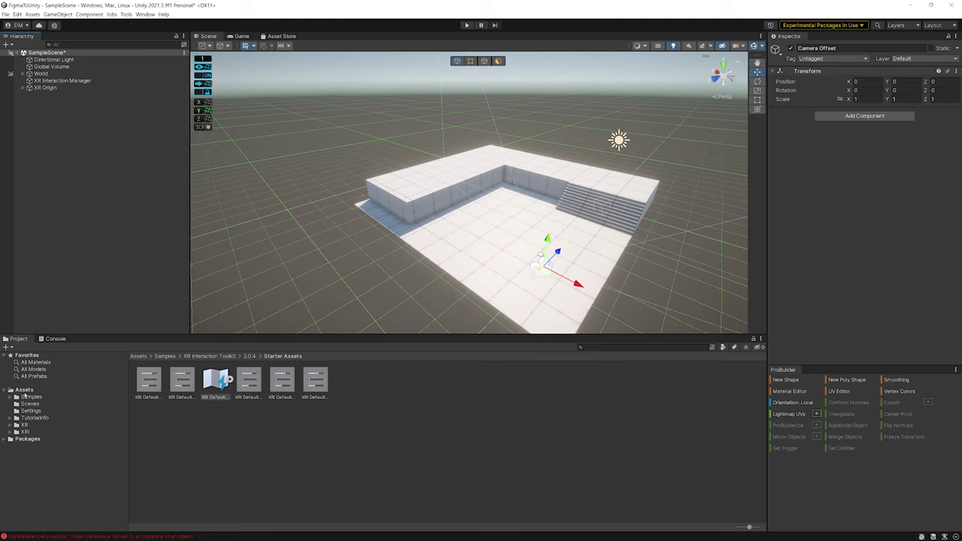
Open the project's Assets folder in the Project panel.
left_click(24, 390)
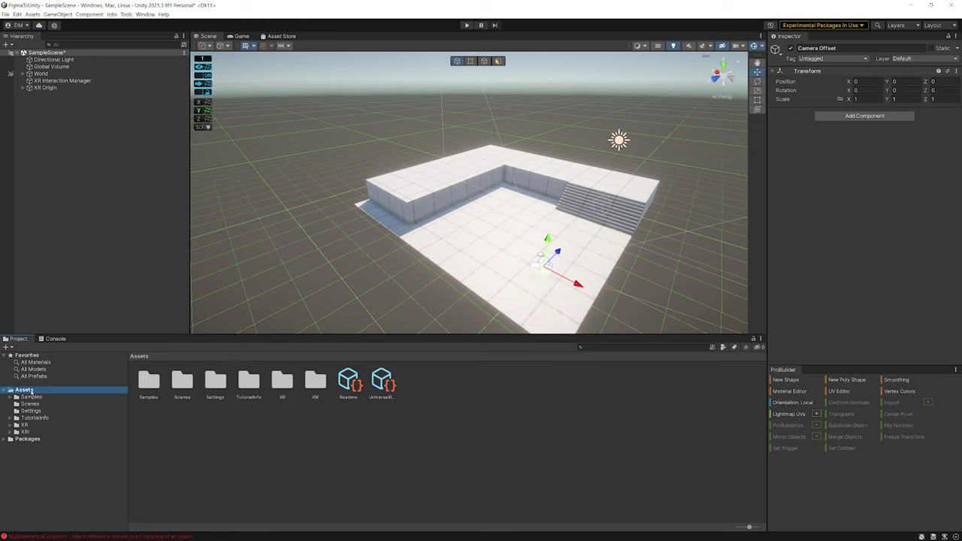
right_click(149, 416)
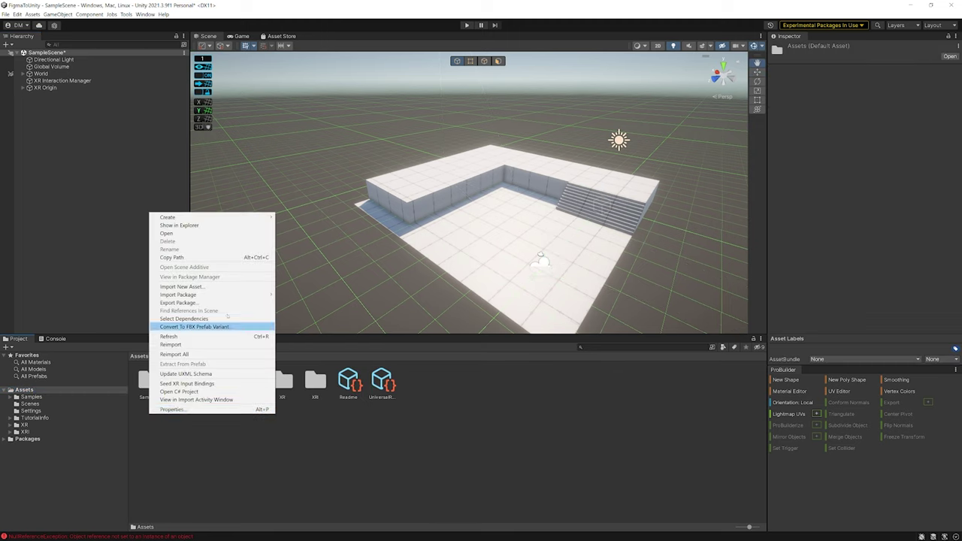
mouse_move(167, 217)
left_click(30, 397)
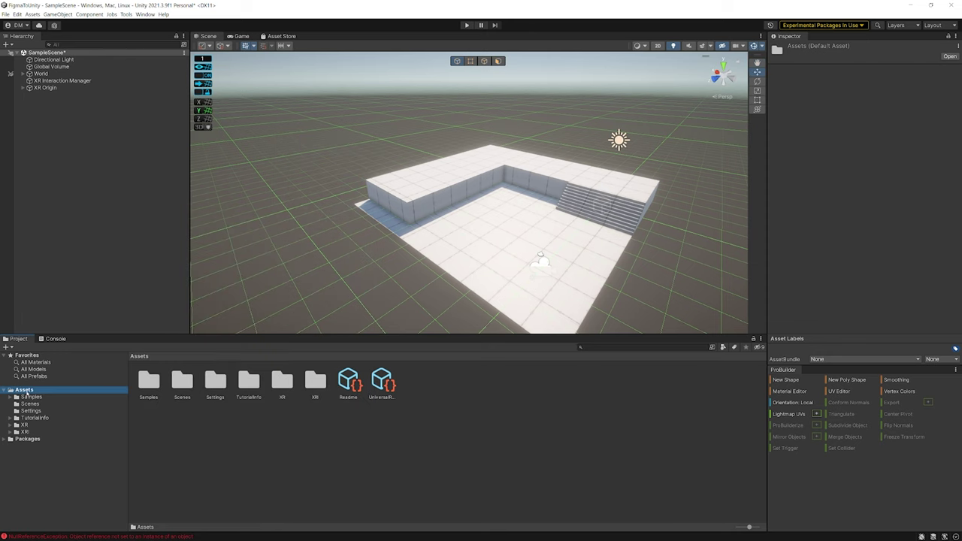
Create a folder named '_Imported' in Assets and open it.
right_click(174, 419)
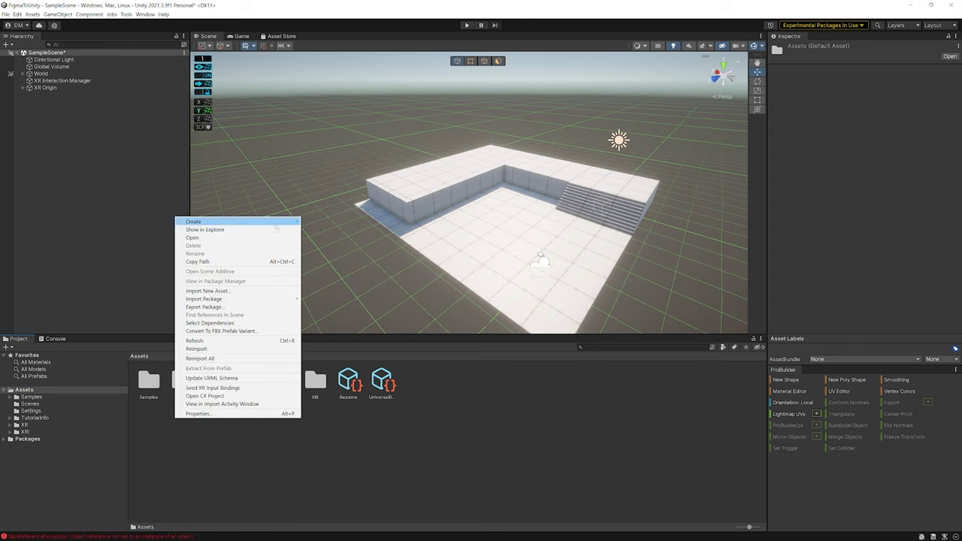
mouse_move(233, 222)
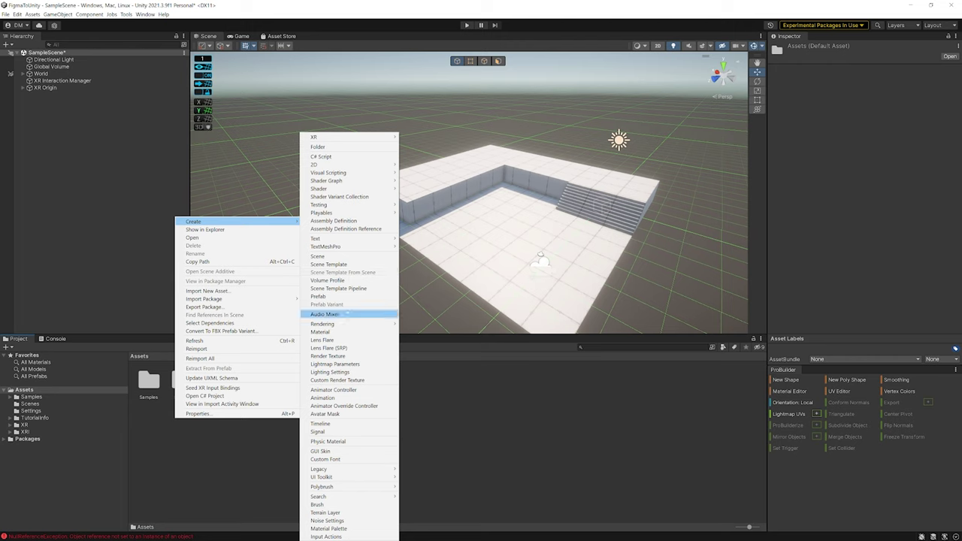
left_click(362, 152)
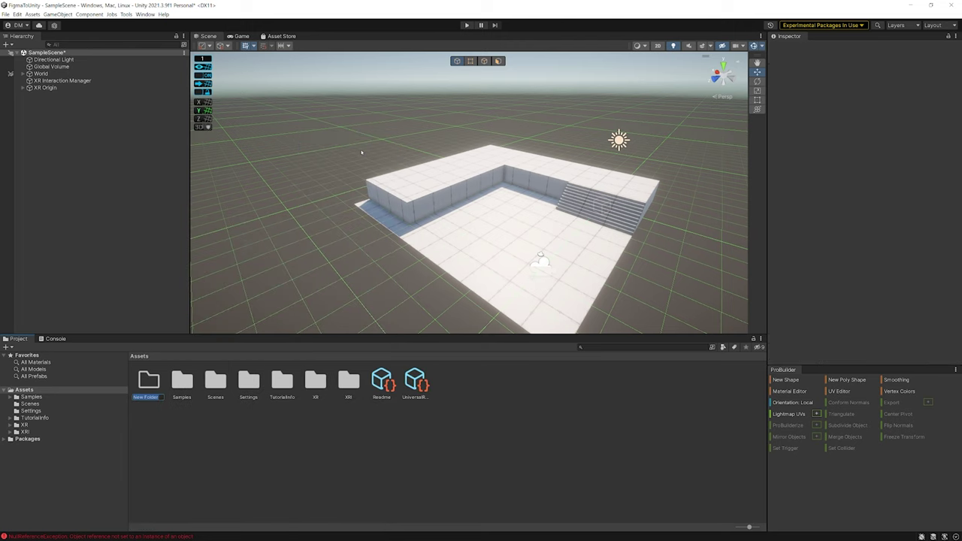
key("BackSpace")
type("_Imported")
key("Return")
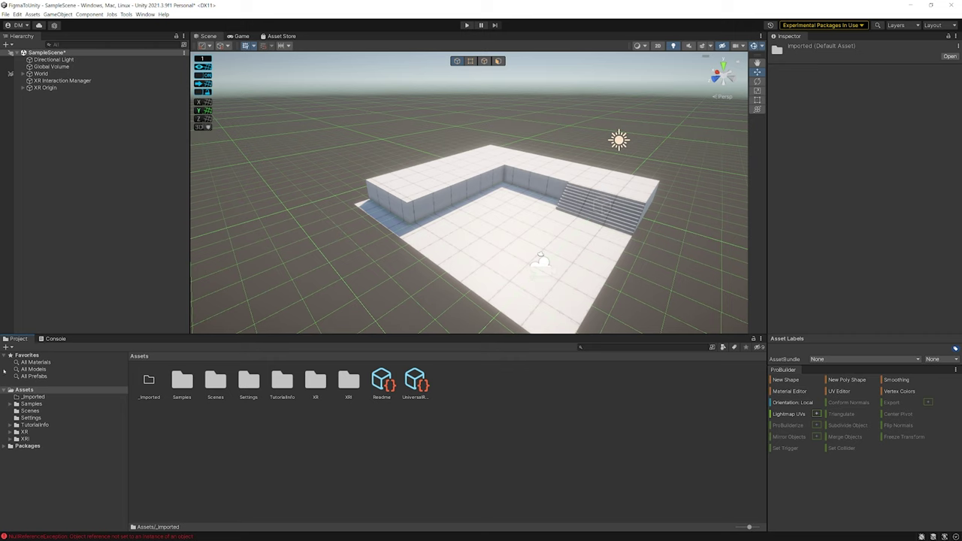
double_click(149, 381)
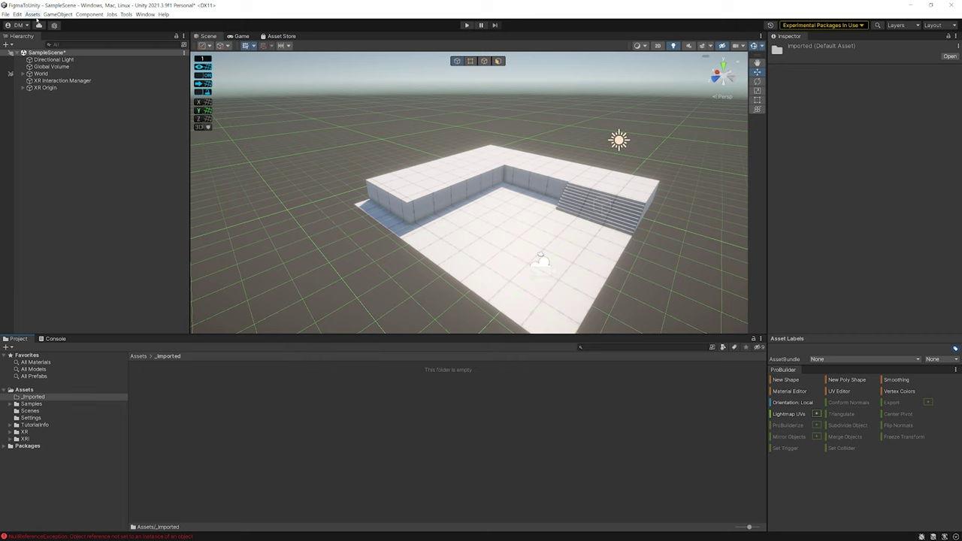
left_click(33, 14)
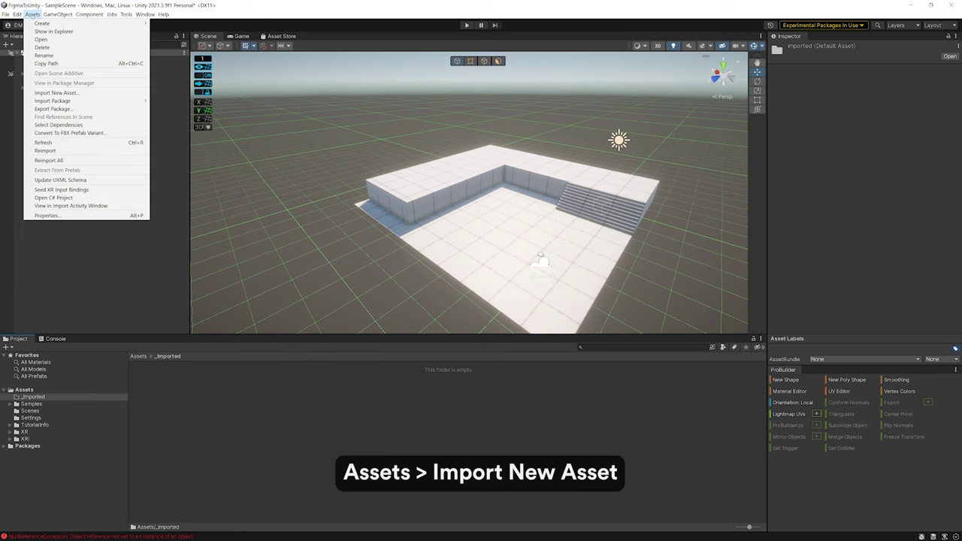
Import all twelve PNGs from Desktop > Tut into the _Imported folder.
left_click(56, 92)
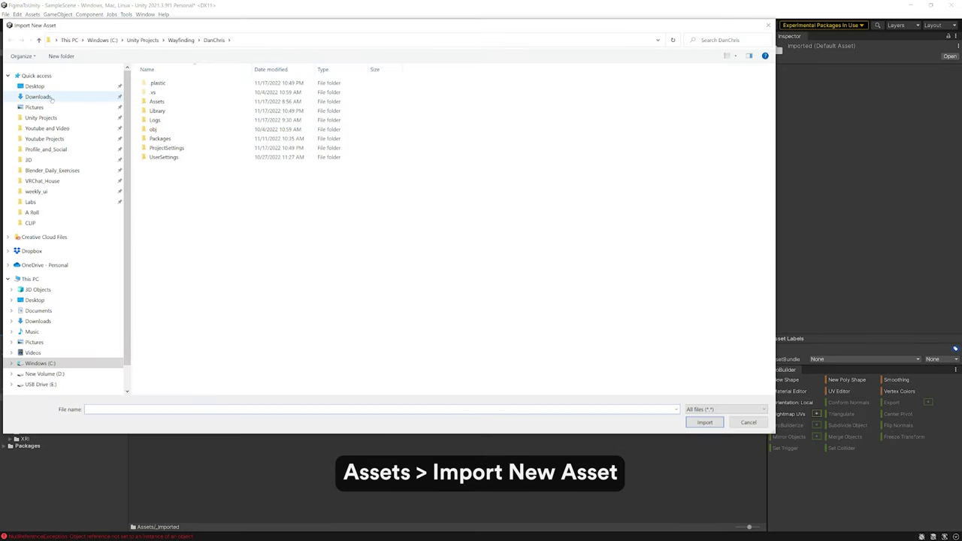
left_click(46, 98)
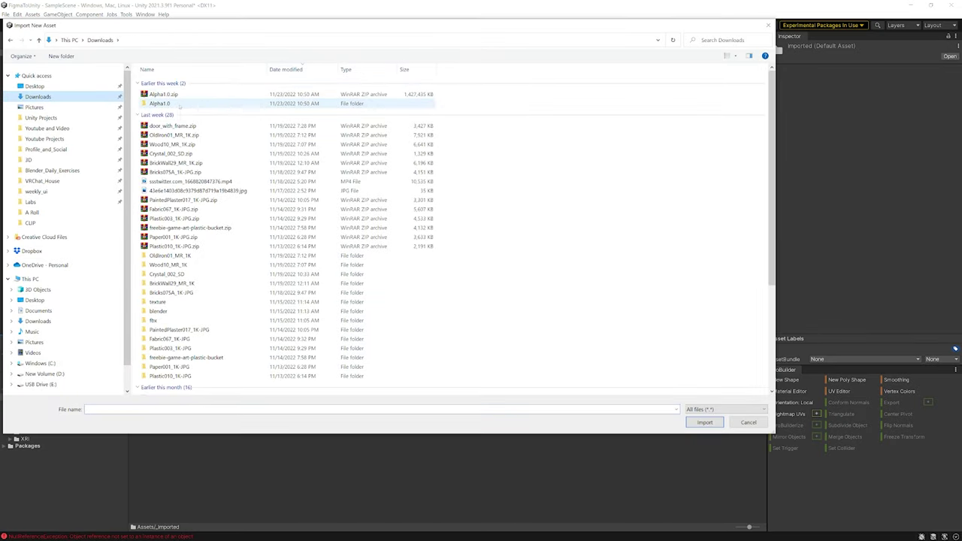
left_click(35, 86)
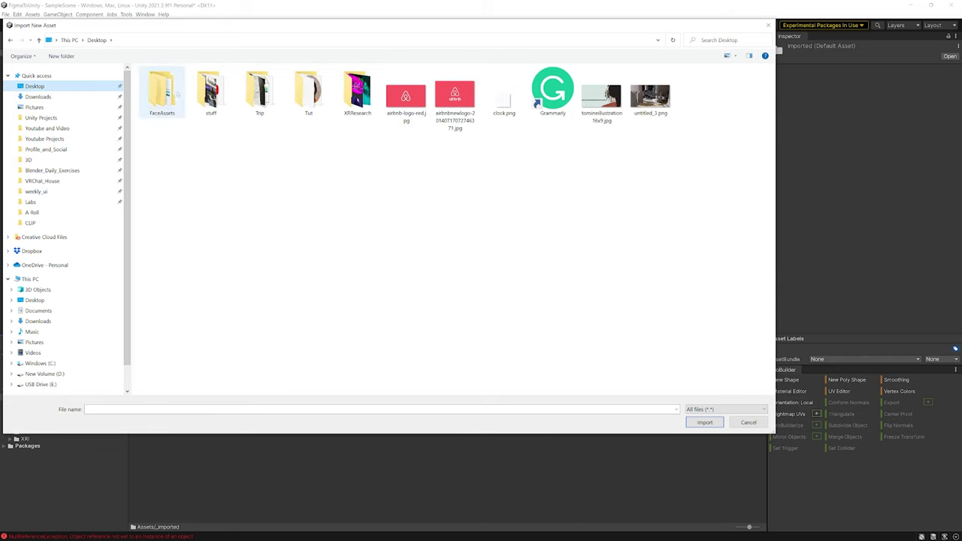
double_click(290, 92)
left_click_drag(740, 95, 140, 133)
left_click(705, 422)
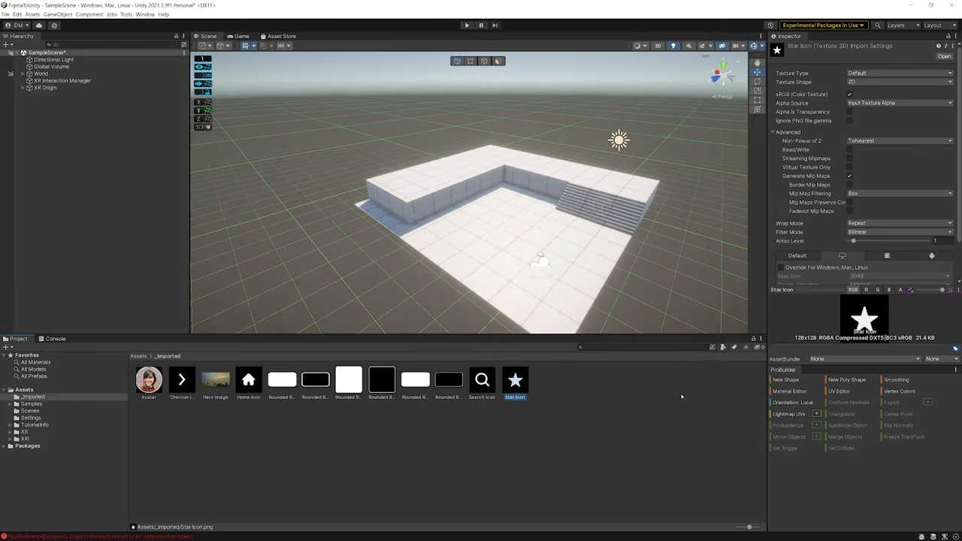
left_click(631, 401)
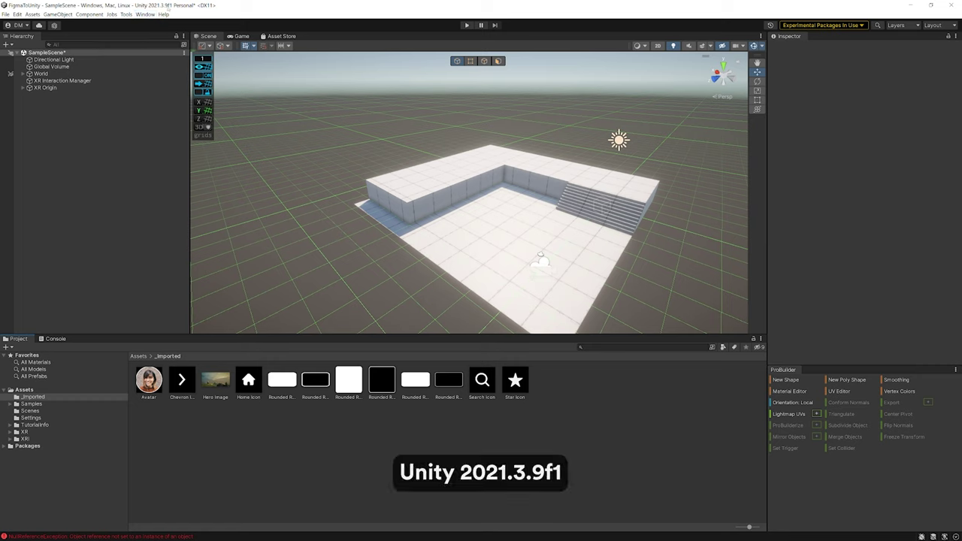
Install the 2D feature from the Package Manager's Unity Registry, then close the Package Manager.
left_click(146, 15)
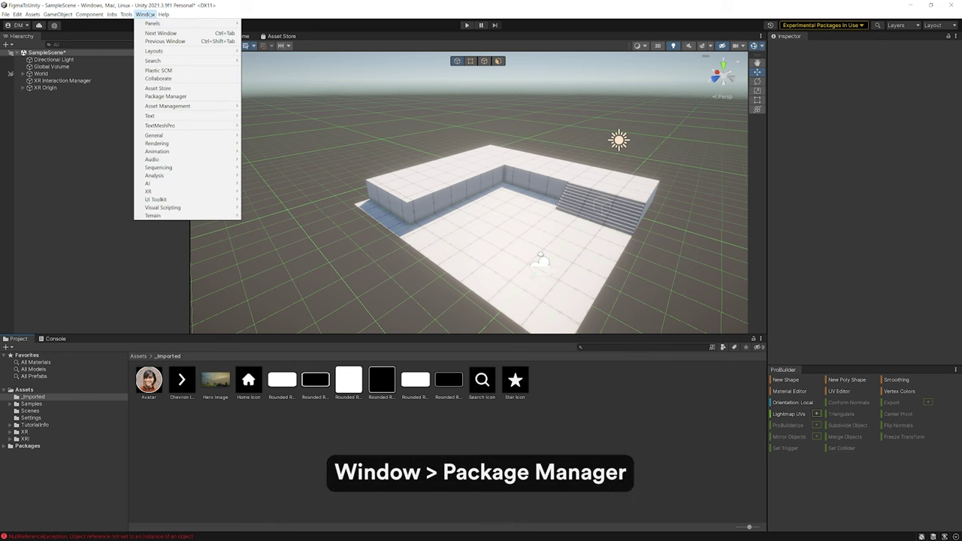
left_click(194, 98)
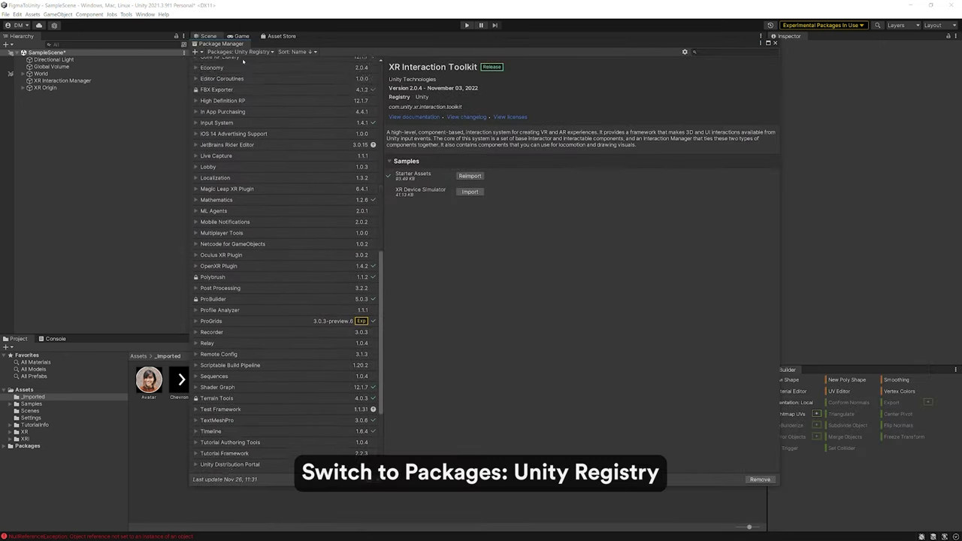
scroll(243, 61, "up", 2)
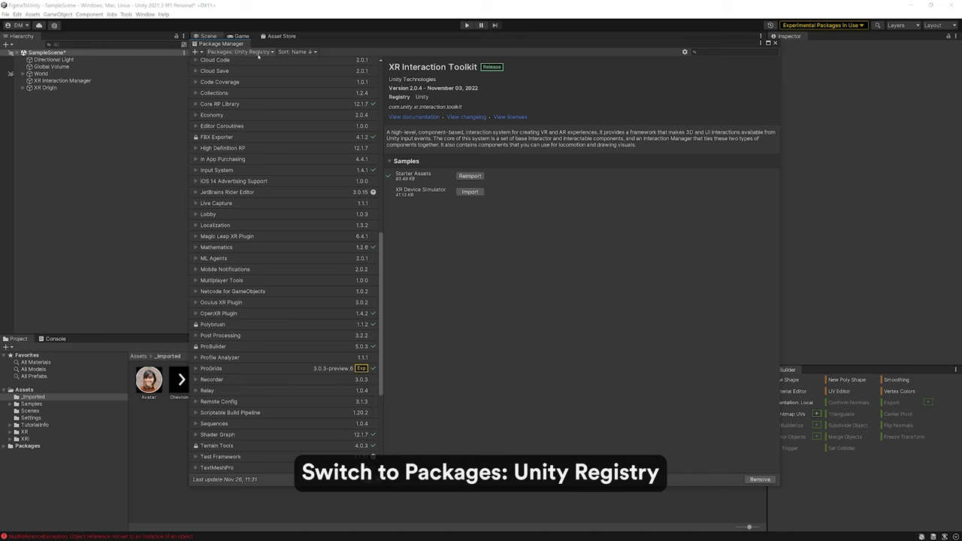
scroll(270, 225, "up", 10)
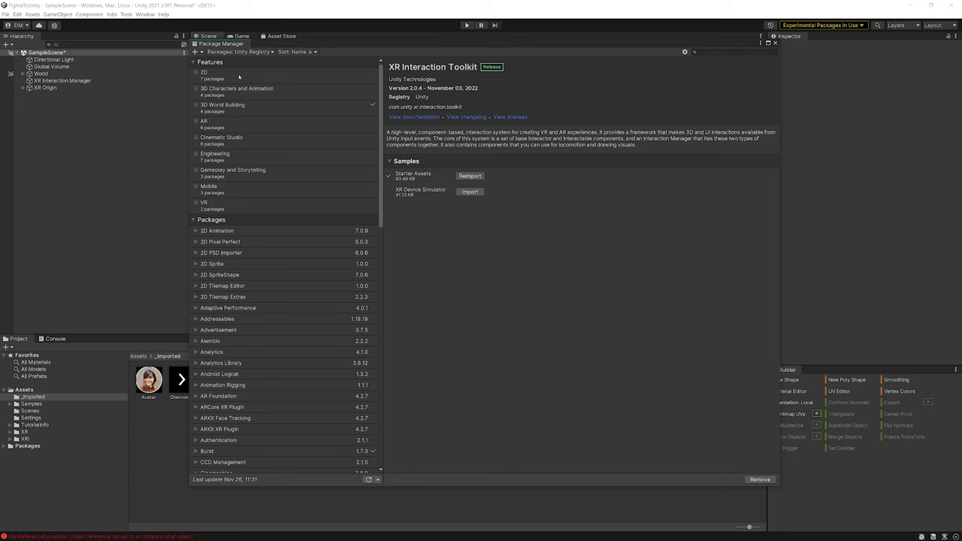
left_click(240, 76)
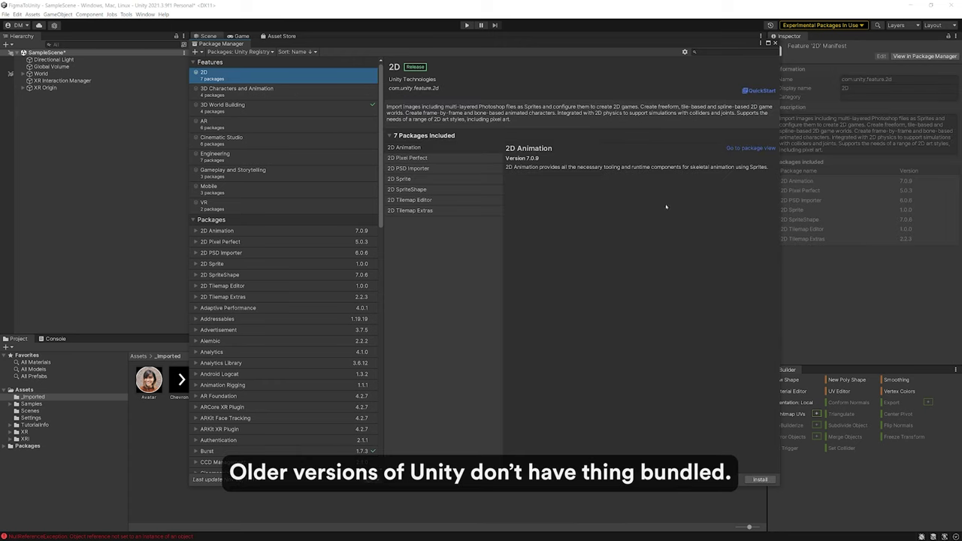
left_click(761, 479)
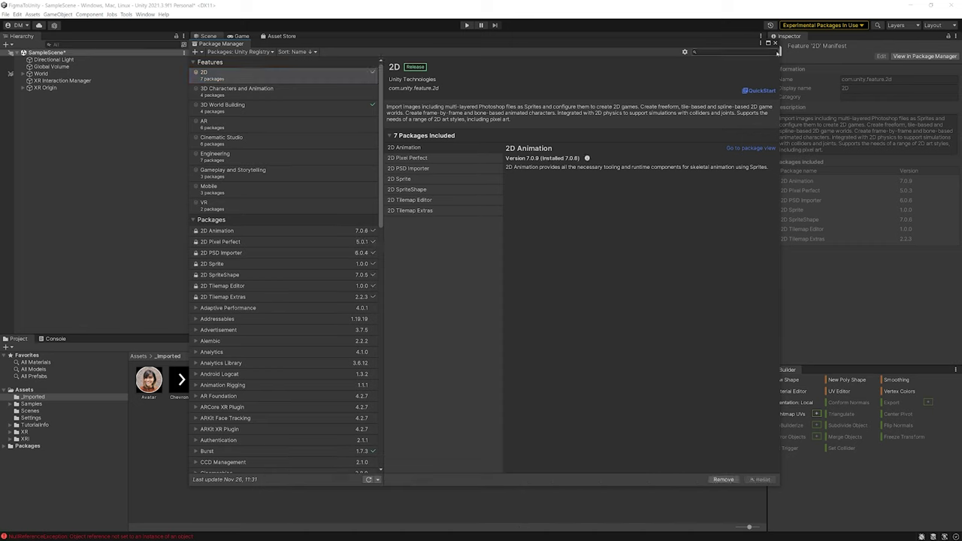
left_click(775, 43)
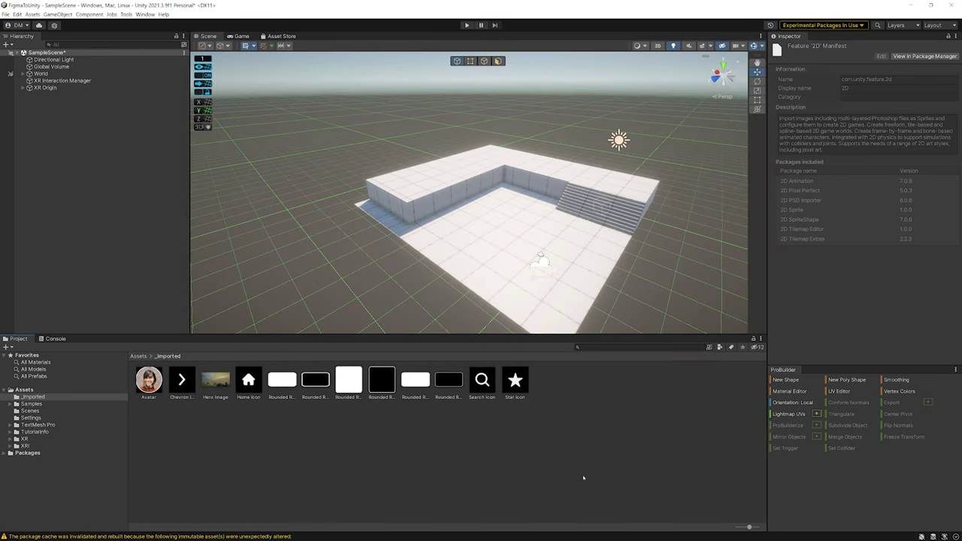
Inspect the Avatar, Chevron, Home and Hero images in the _Imported folder.
left_click(149, 379)
left_click(181, 379)
left_click(248, 380)
left_click(216, 379)
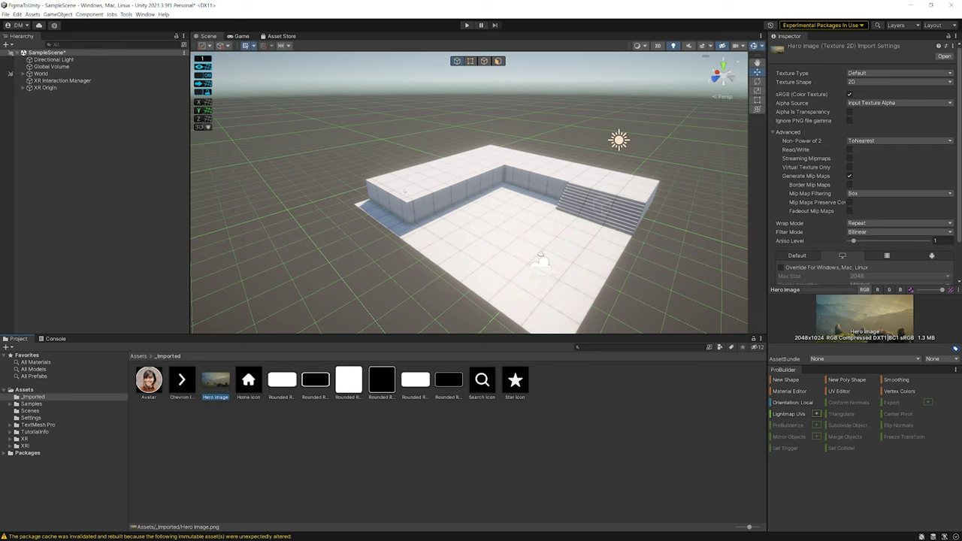
left_click(586, 380)
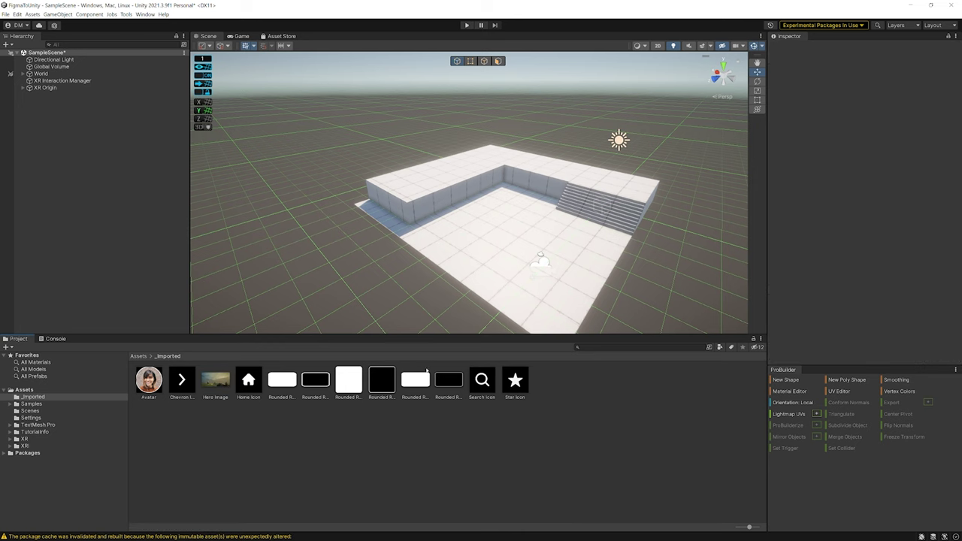
Set all twelve imported images to Texture Type Sprite (2D and UI) and apply.
key("Right")
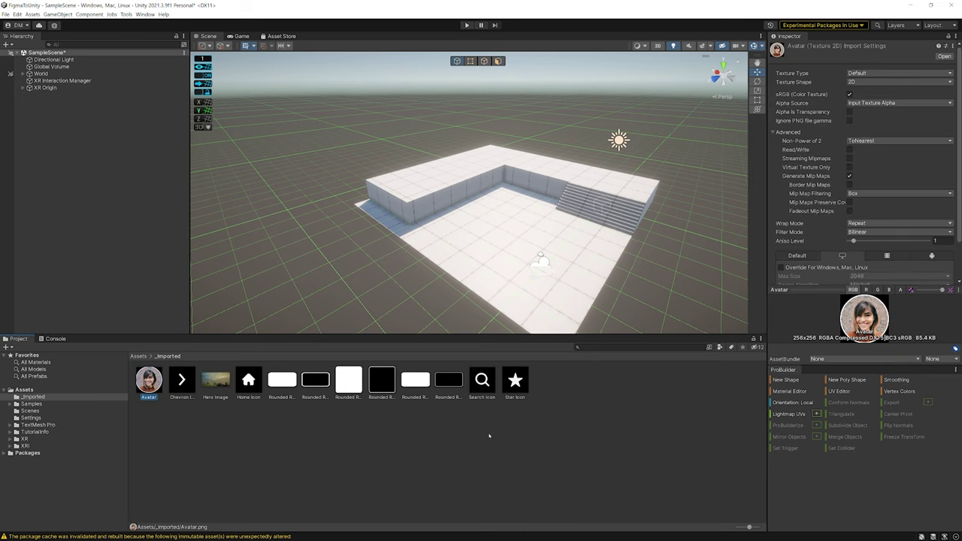
key("ctrl+a")
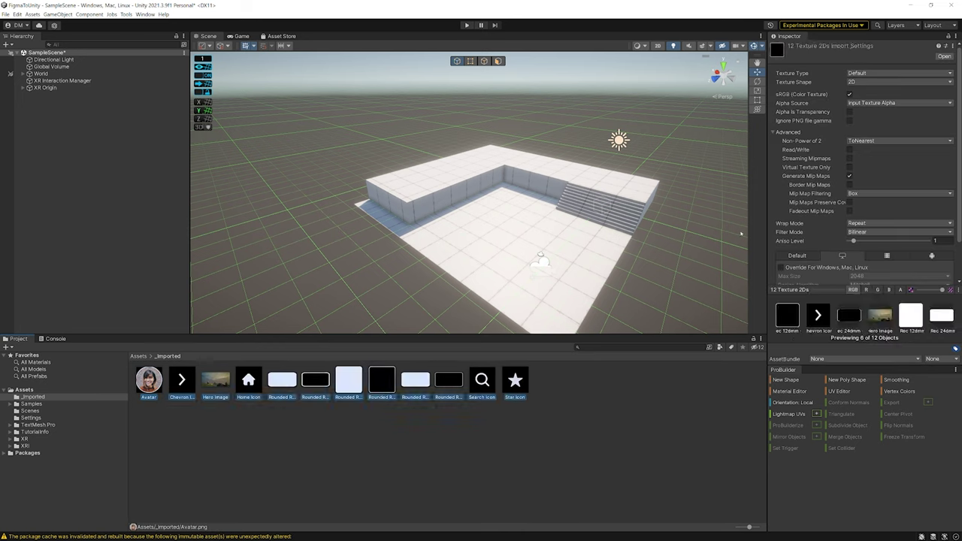
left_click(875, 74)
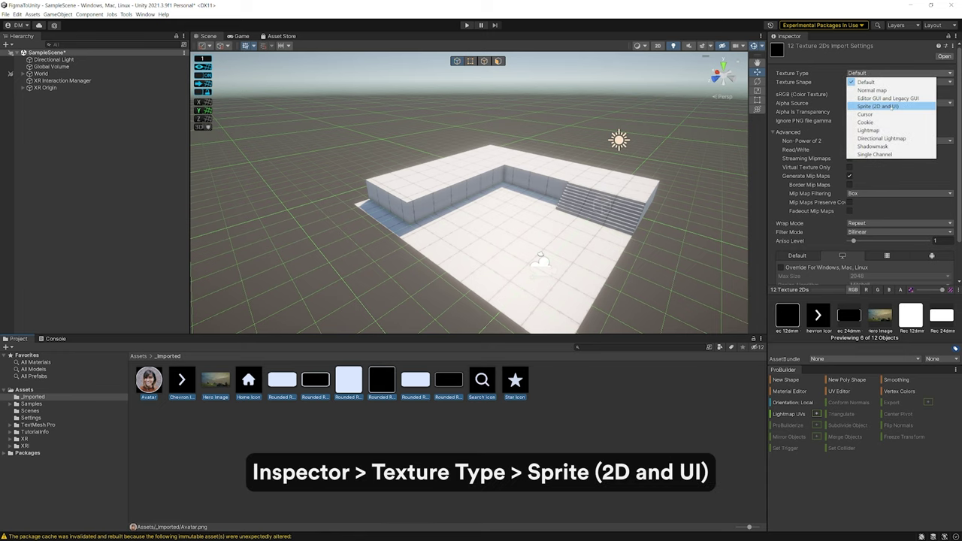
left_click(891, 107)
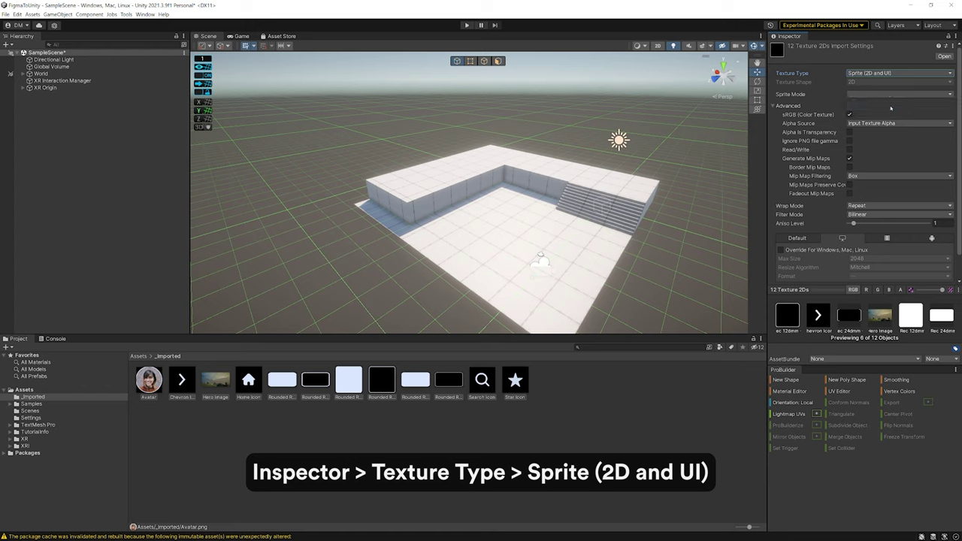
scroll(893, 168, "down", 2)
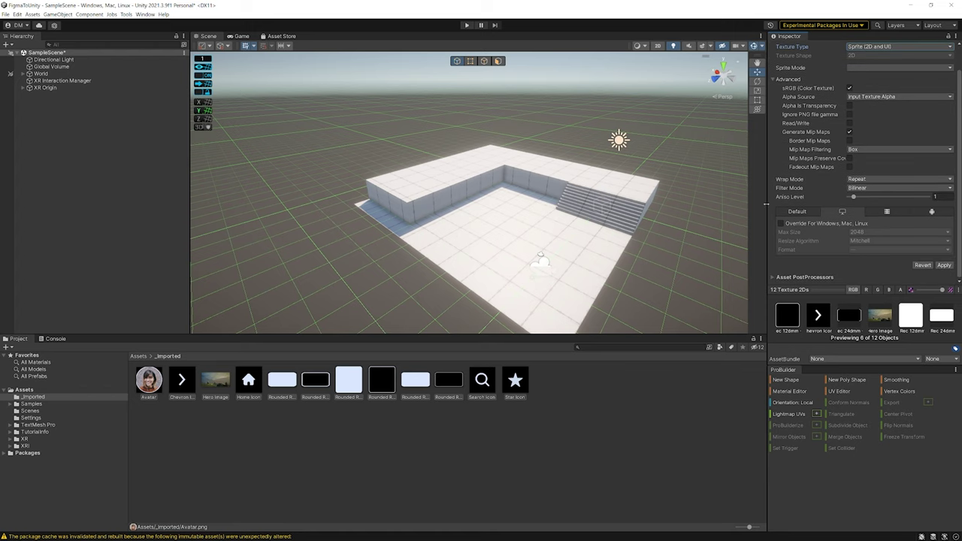
left_click(944, 266)
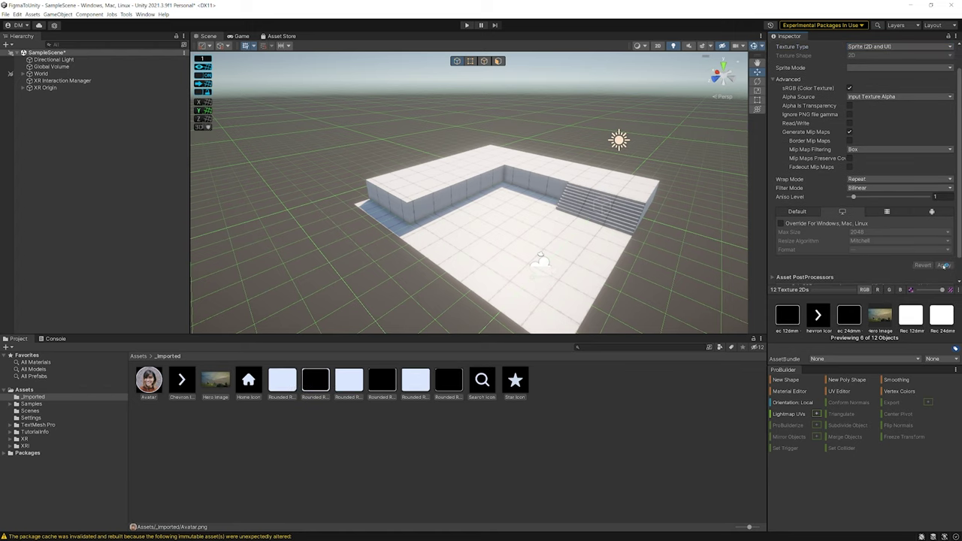
left_click(635, 388)
left_click(167, 382)
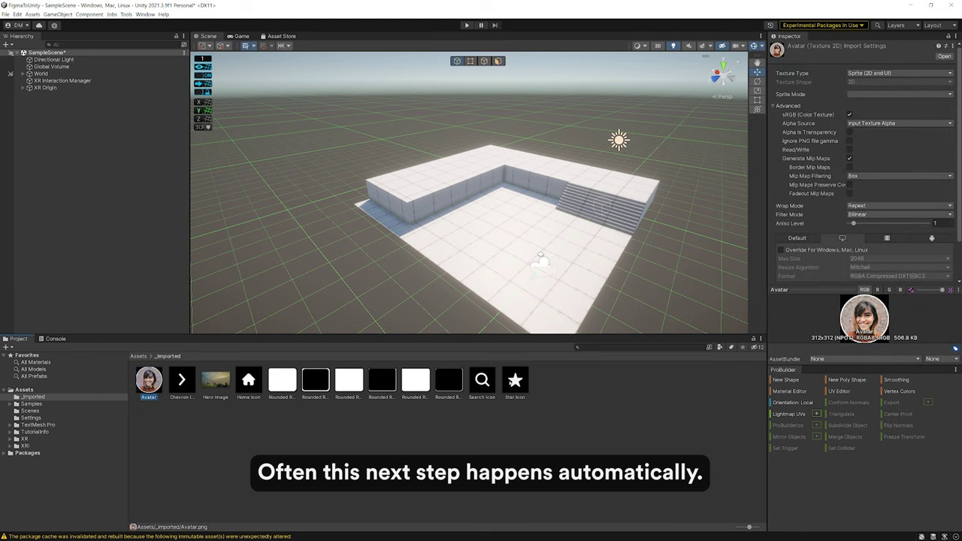
Set Sprite Mode to Single for all twelve imported images and apply.
key("ctrl+a")
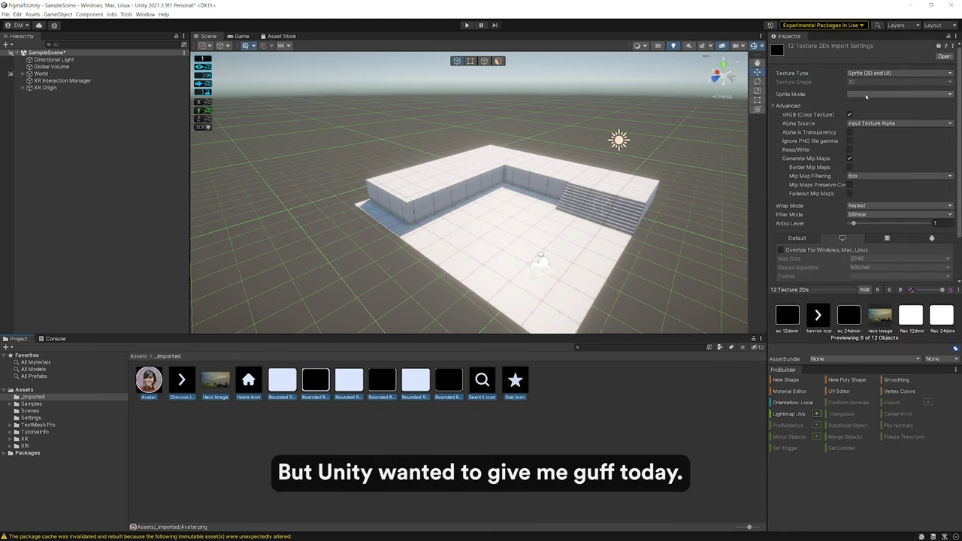
left_click(866, 95)
left_click(863, 102)
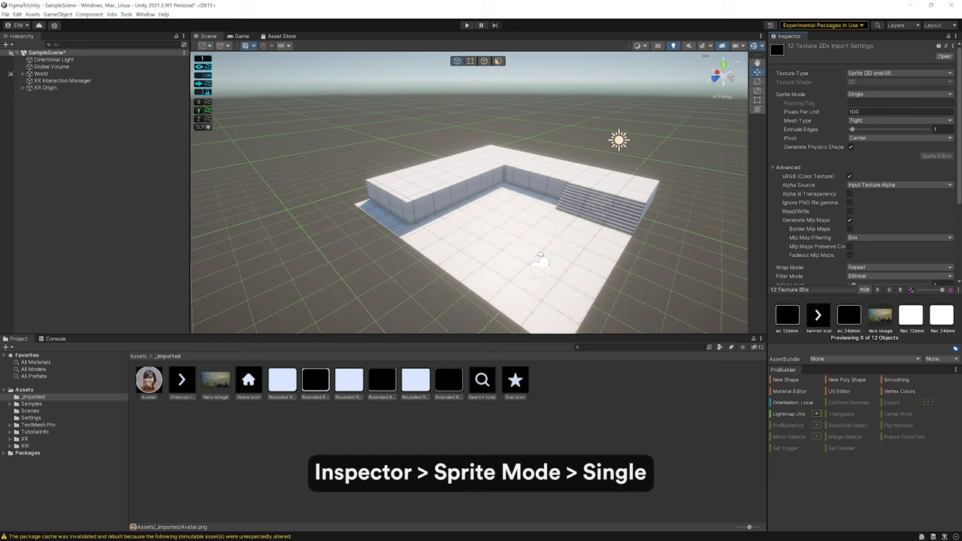
scroll(922, 156, "down", 5)
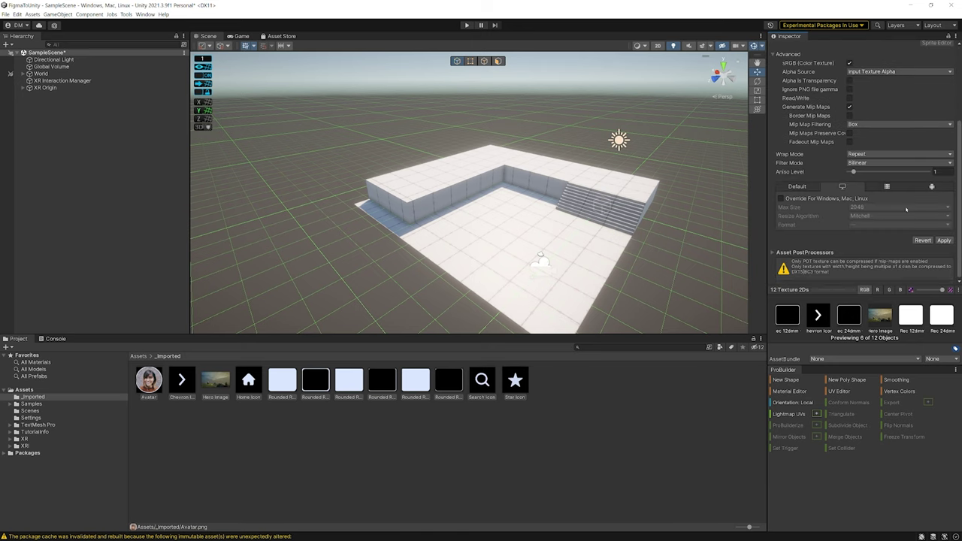
left_click(944, 240)
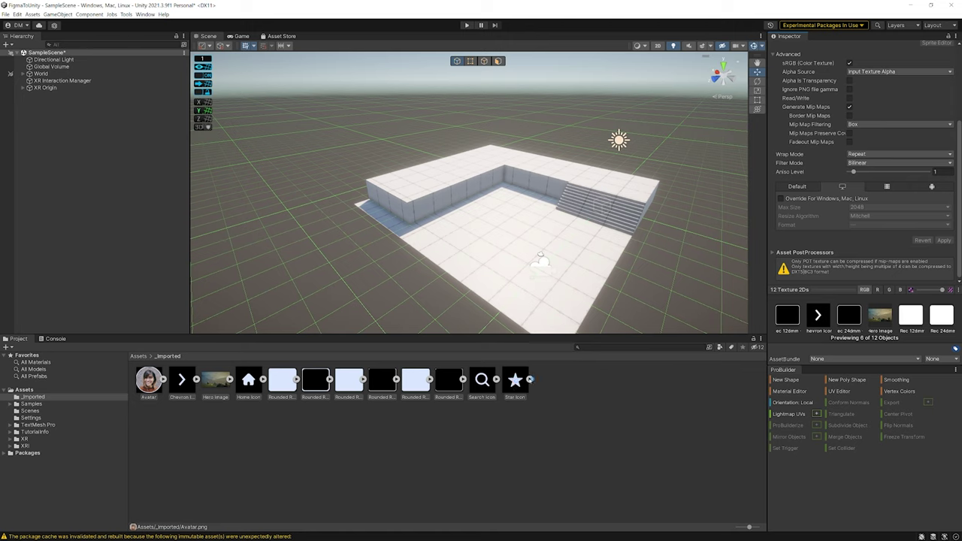
Check the Star Icon's sprite entry, then select the Rounded Rec 8mm - Filled image.
left_click(530, 380)
left_click(530, 379)
left_click(530, 380)
left_click(530, 380)
left_click(305, 428)
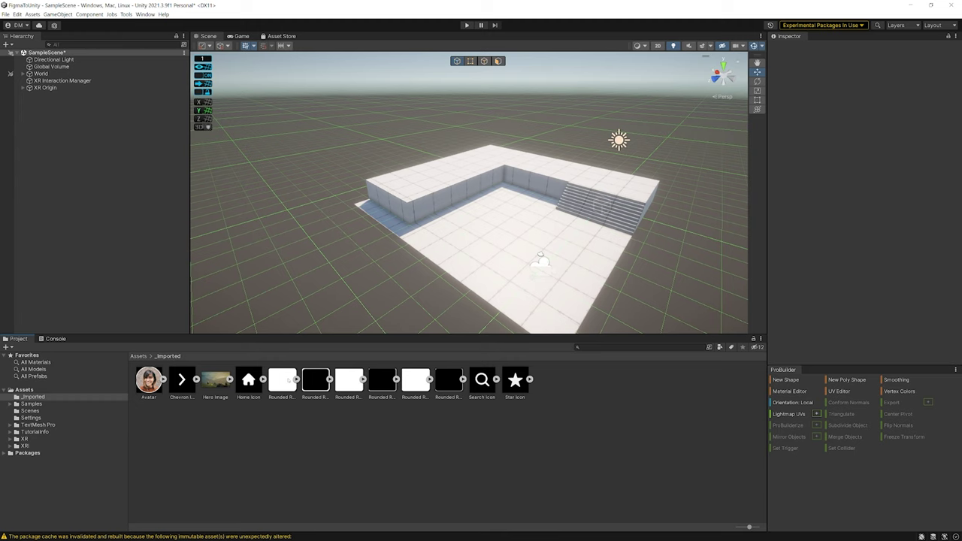
left_click(286, 381)
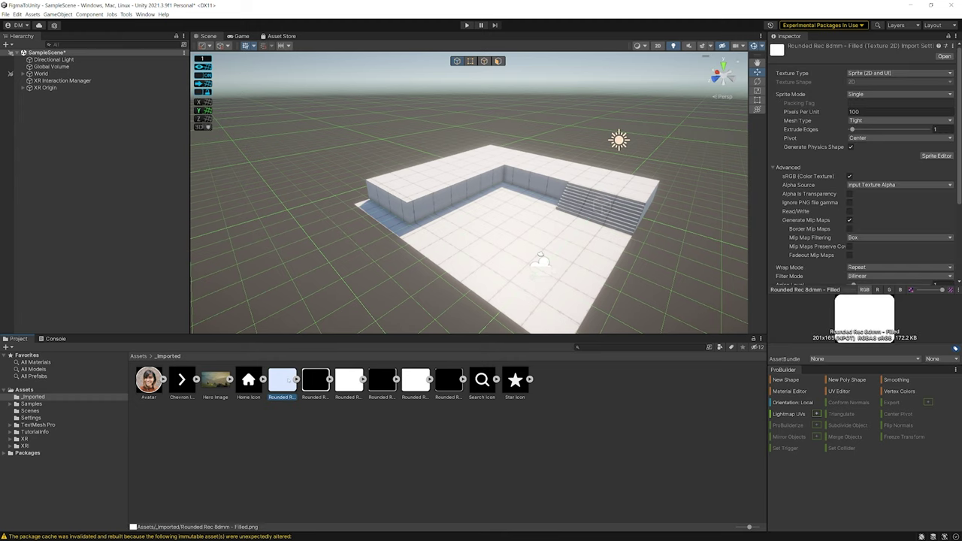
Give Rounded Rec 8mm - Filled 64-pixel left, top, right and bottom borders in Sprite Editor.
left_click(936, 155)
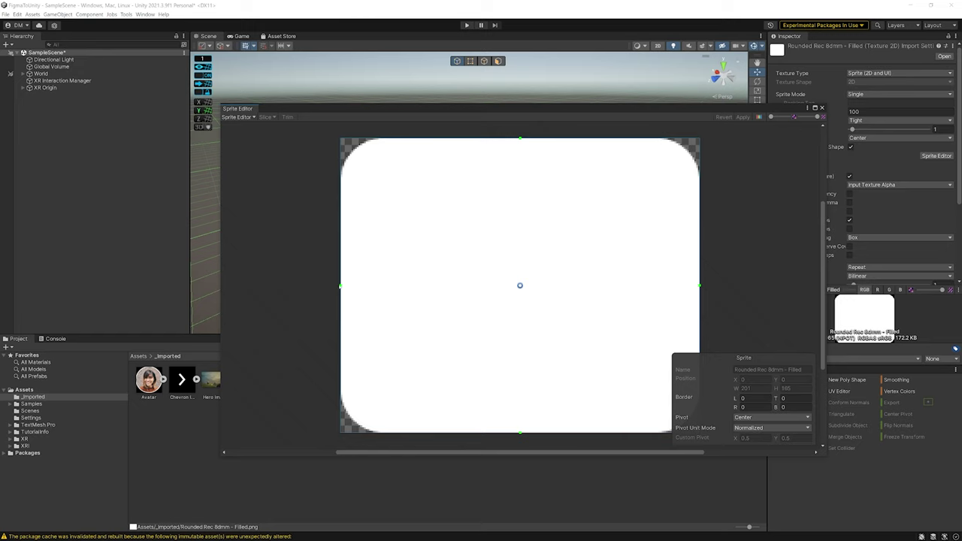
left_click_drag(342, 285, 455, 274)
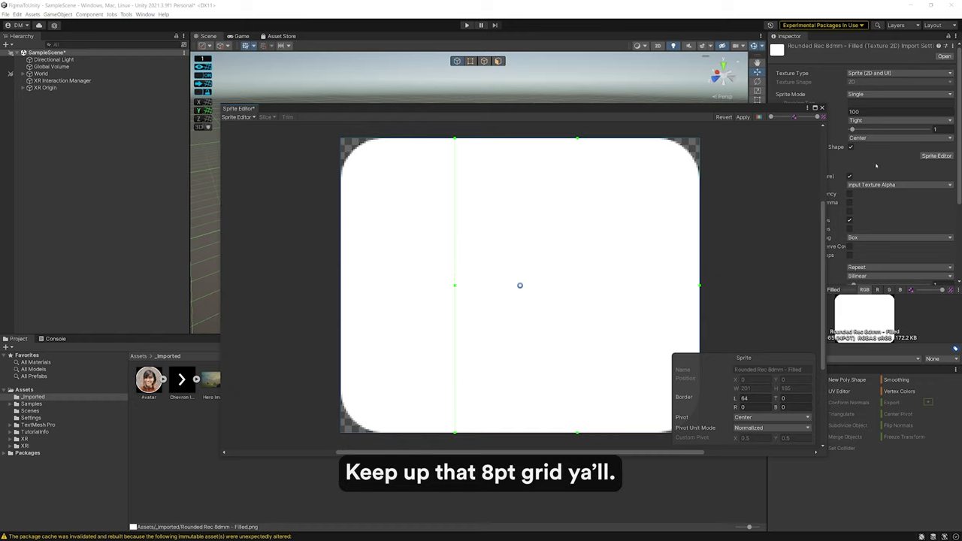
left_click(785, 398)
type("64")
key("Tab")
type("74")
key("Tab")
type("64")
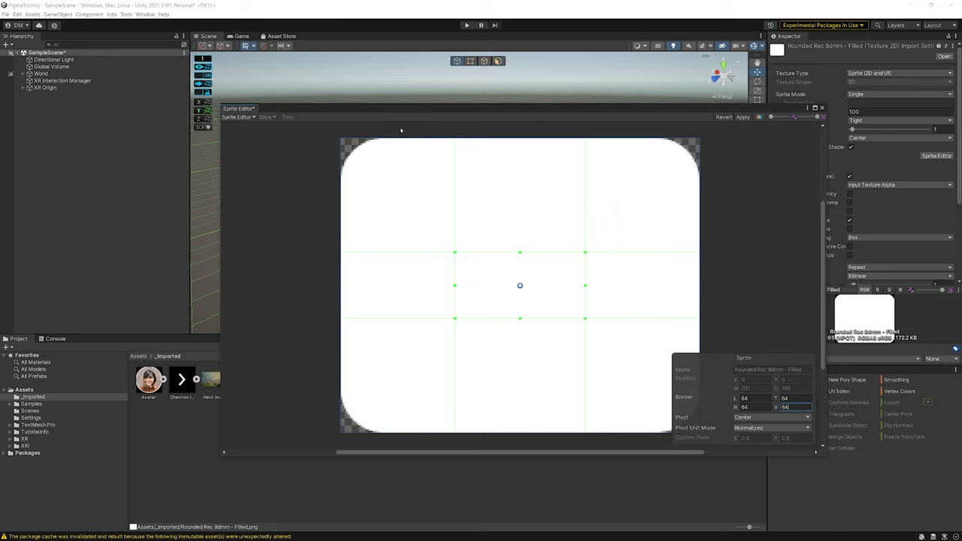
left_click(743, 117)
left_click(822, 108)
left_click(316, 380)
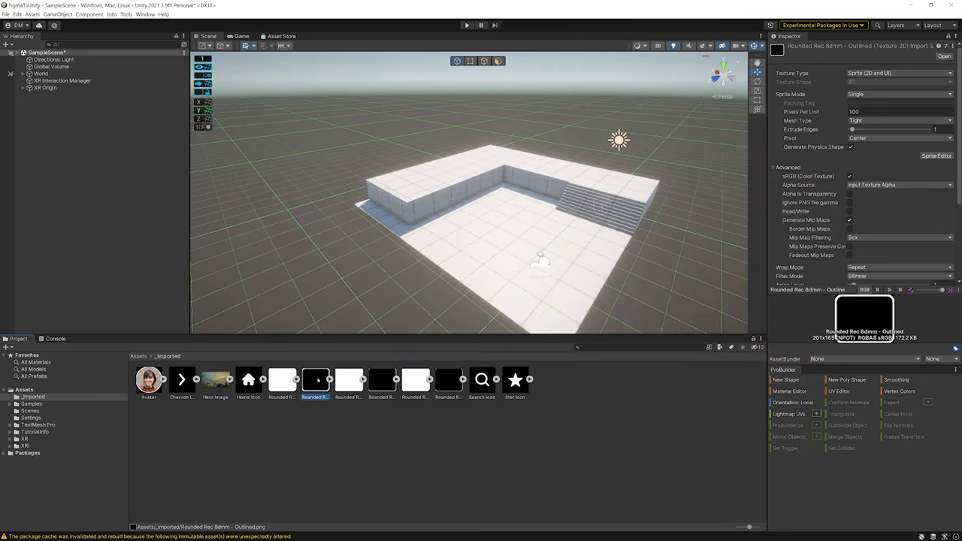
Open the outlined rounded-rectangle sprite in Sprite Editor and enter a 160 left border.
left_click(932, 156)
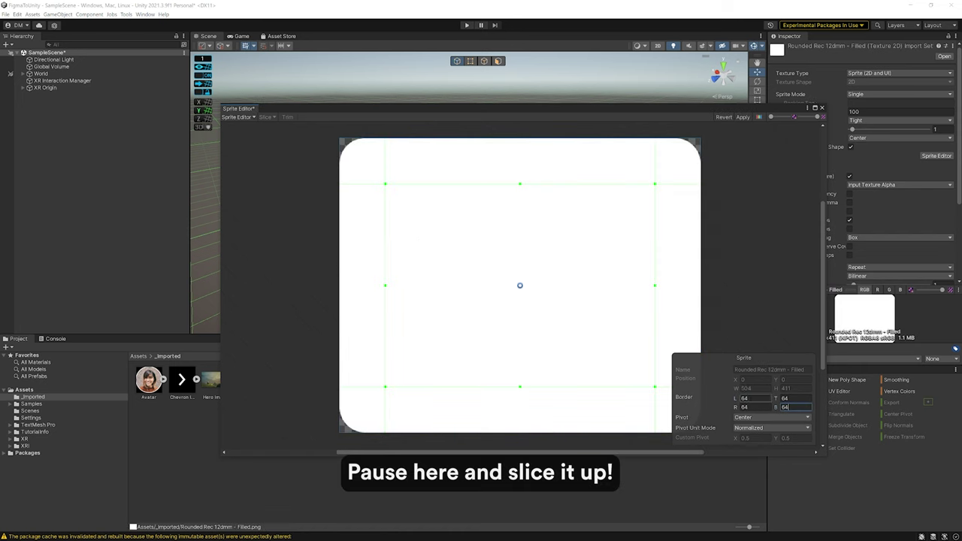
type("160")
key("Tab")
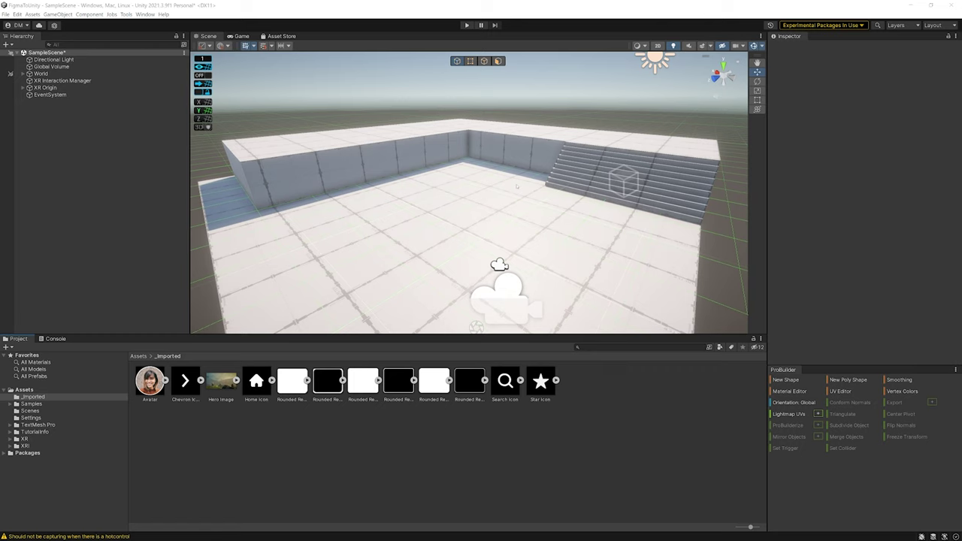
Add a UI Canvas to SampleScene from the Hierarchy's context menu.
right_click(58, 134)
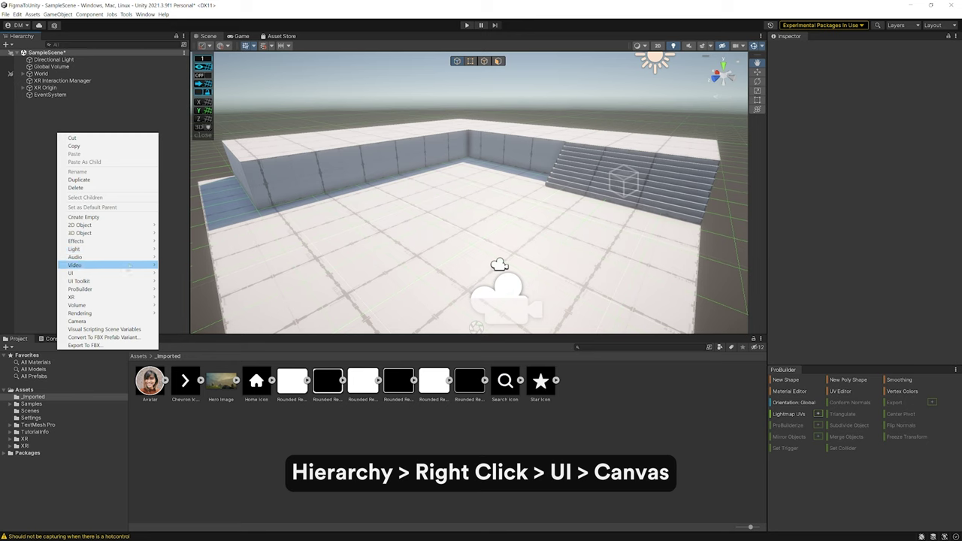
mouse_move(128, 273)
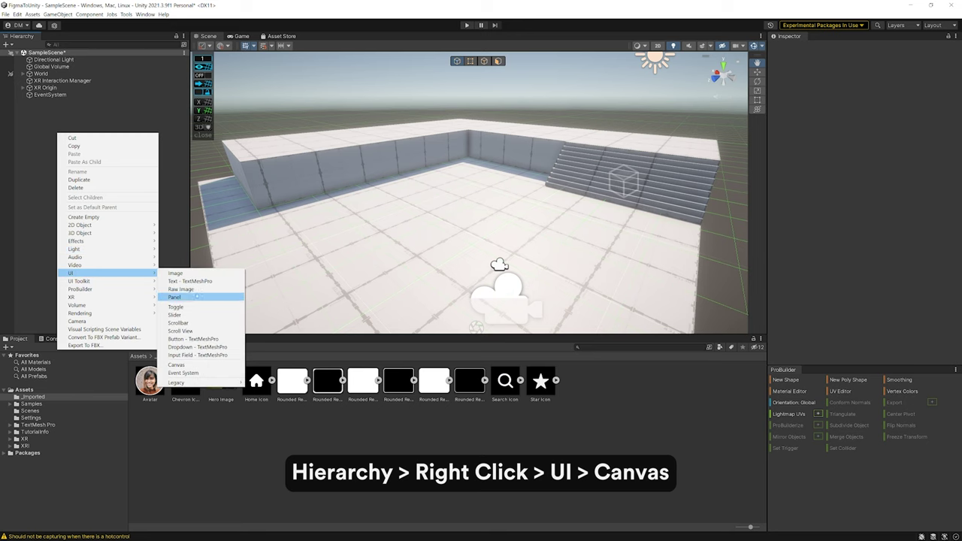
left_click(176, 364)
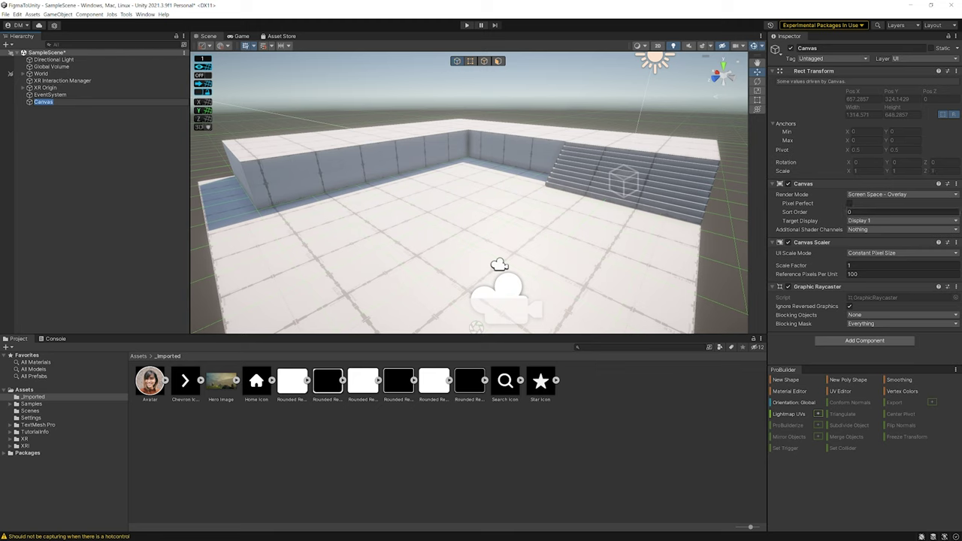
Switch the Canvas Render Mode to World Space and zero its X and Y position.
left_click(886, 198)
left_click(886, 217)
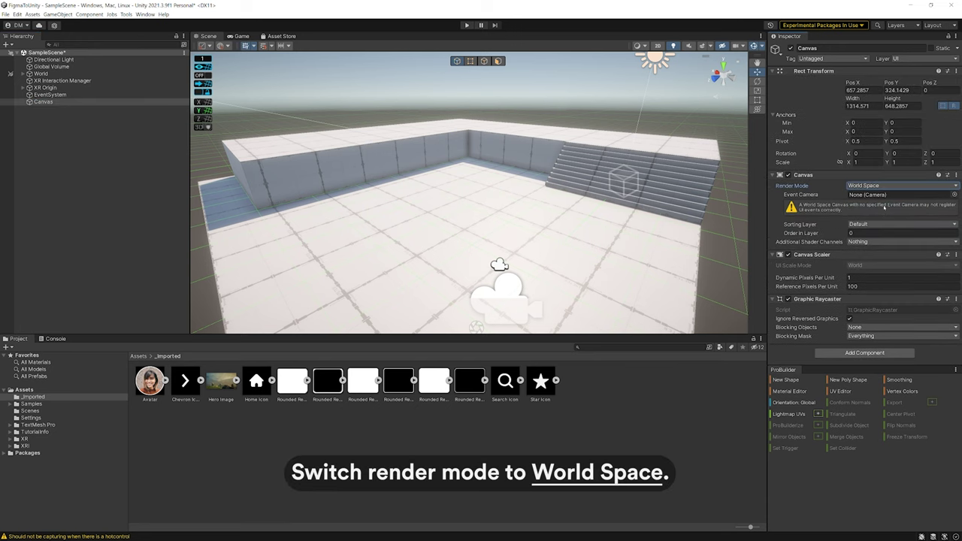
left_click(861, 90)
type("0")
key("Tab")
type("0")
key("Tab")
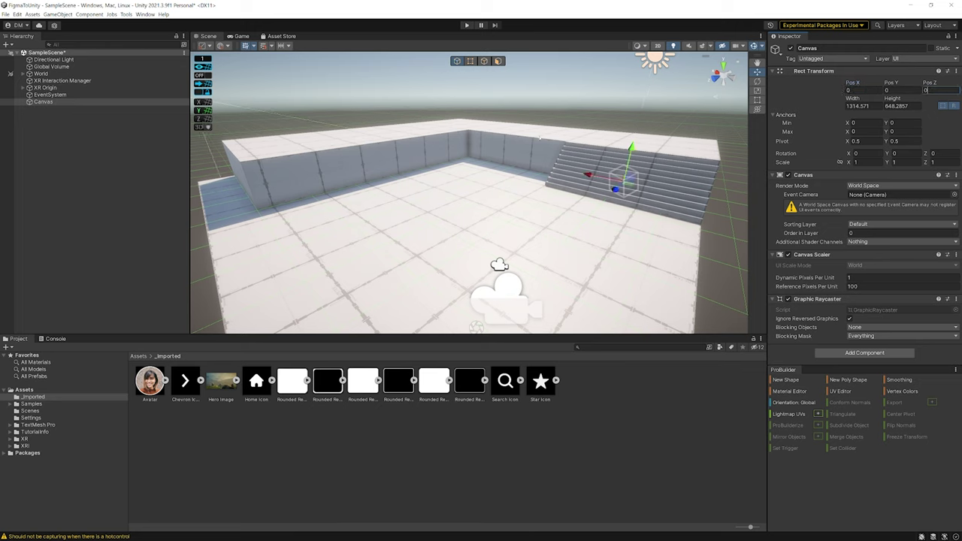
Set the Canvas X scale to .001, then read Frame 8's size for the canvas.
scroll(541, 138, "down", 10)
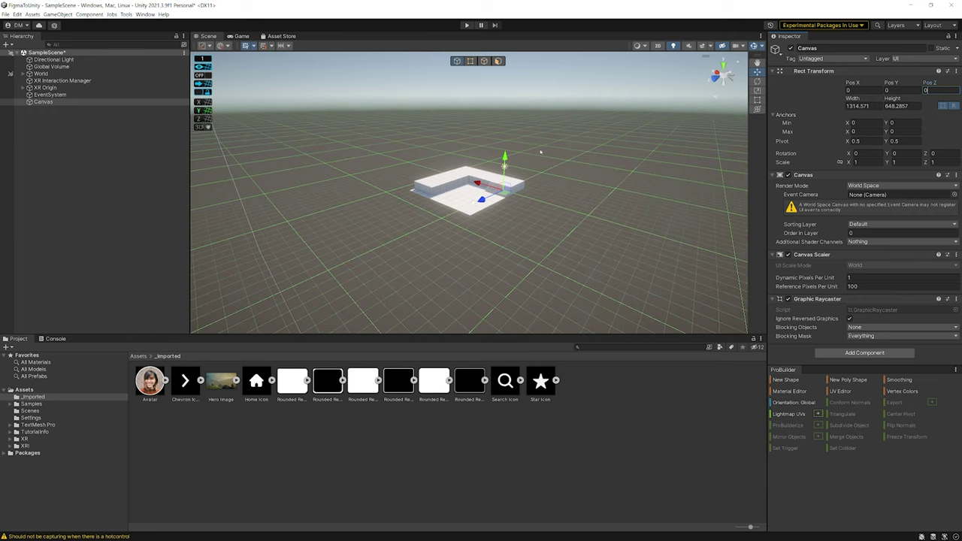
scroll(540, 154, "down", 8)
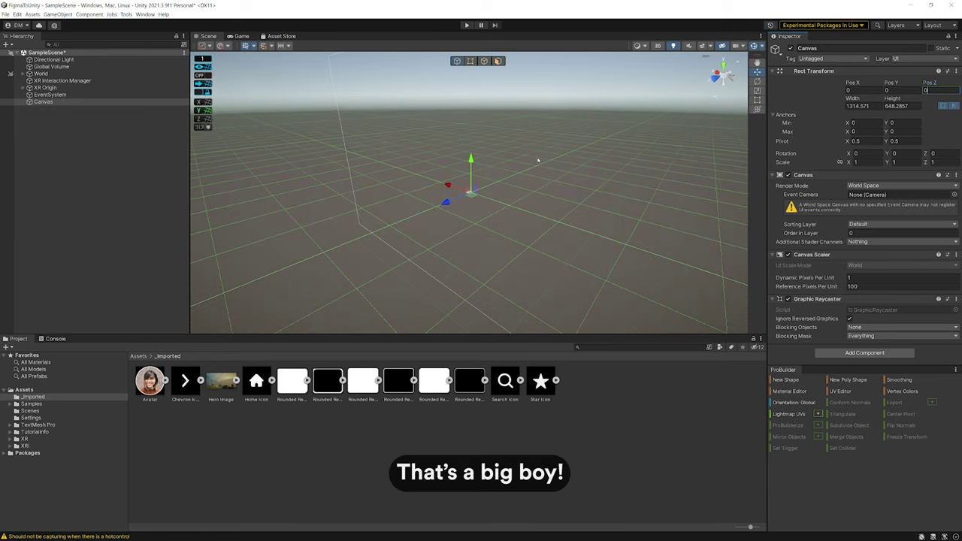
scroll(537, 160, "up", 6)
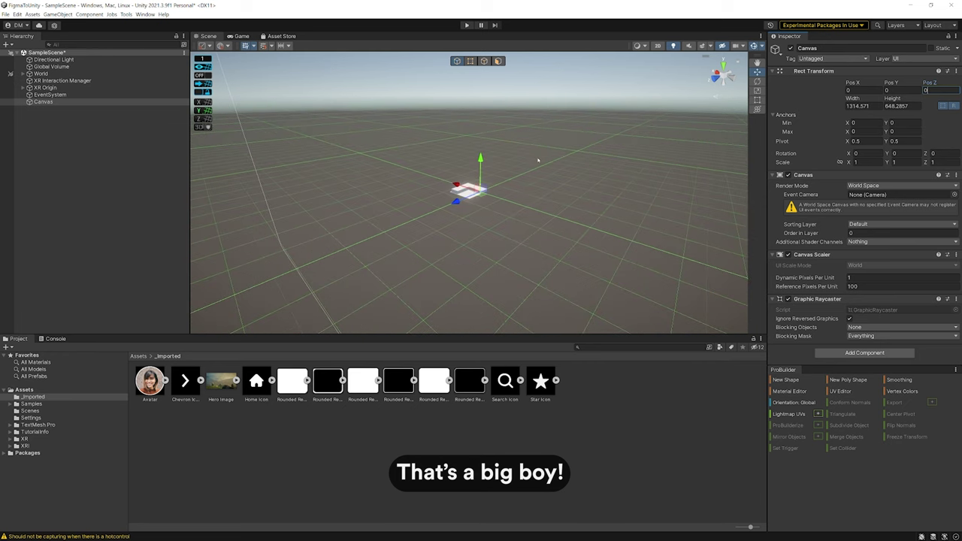
scroll(538, 159, "up", 8)
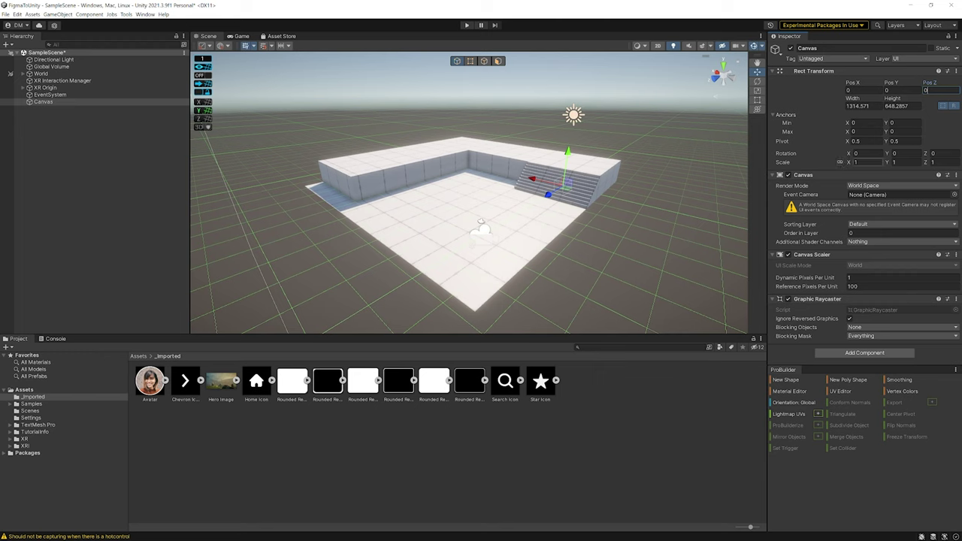
left_click(865, 162)
type(".001")
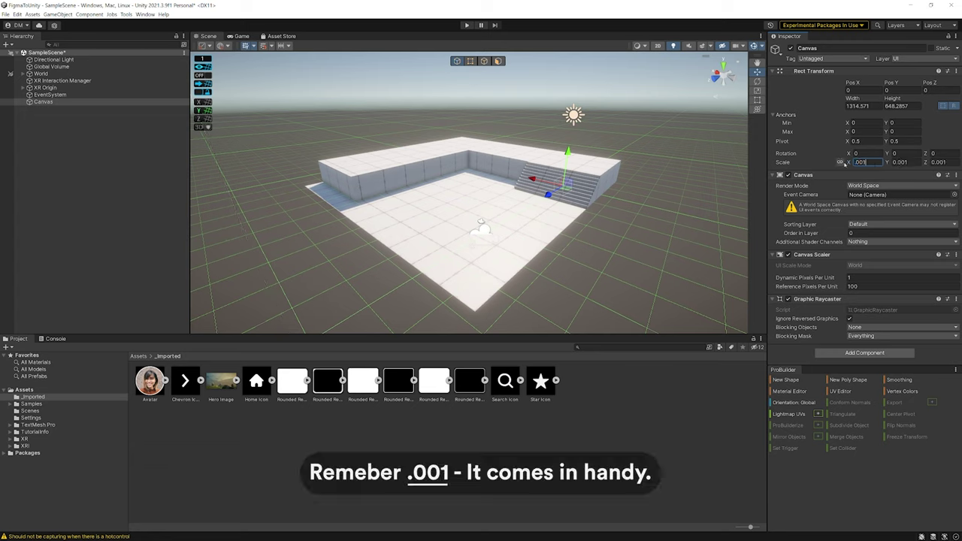
key("Return")
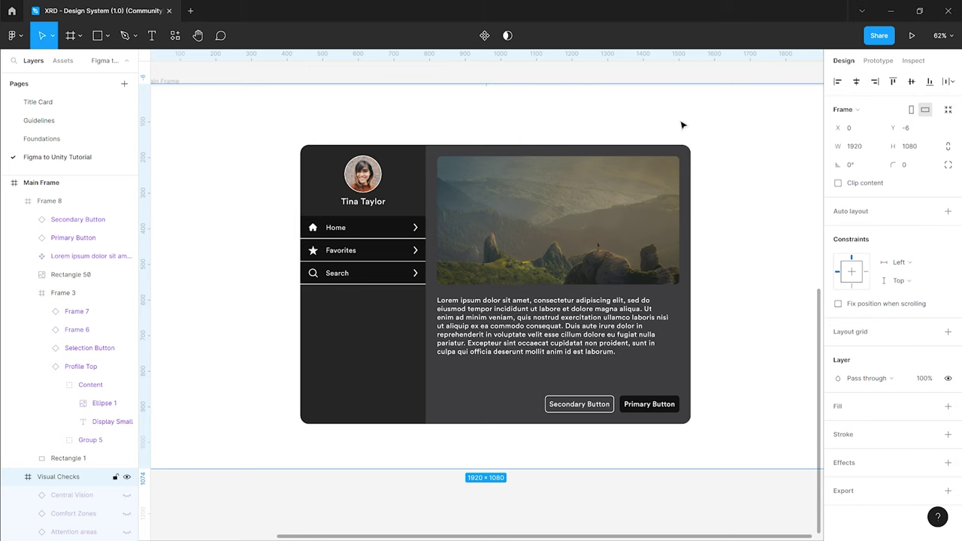
left_click(430, 366)
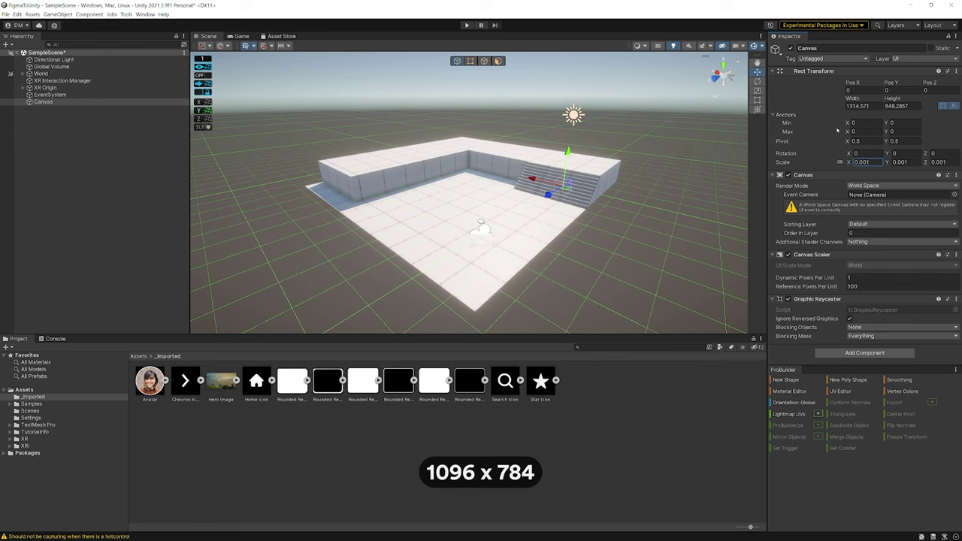
left_click(858, 106)
Set the Canvas width to 1096 and height to 784.
type("1096")
key("Tab")
type("784")
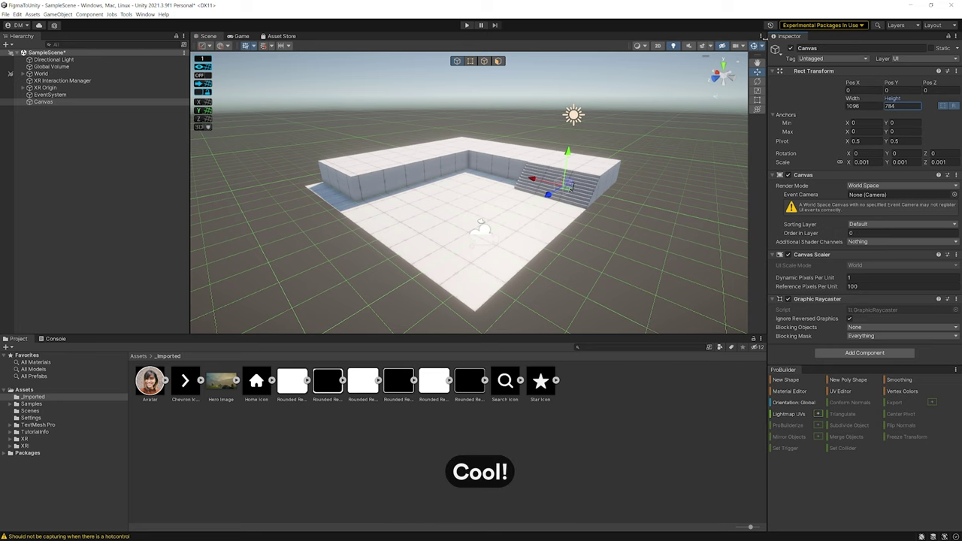
type("f")
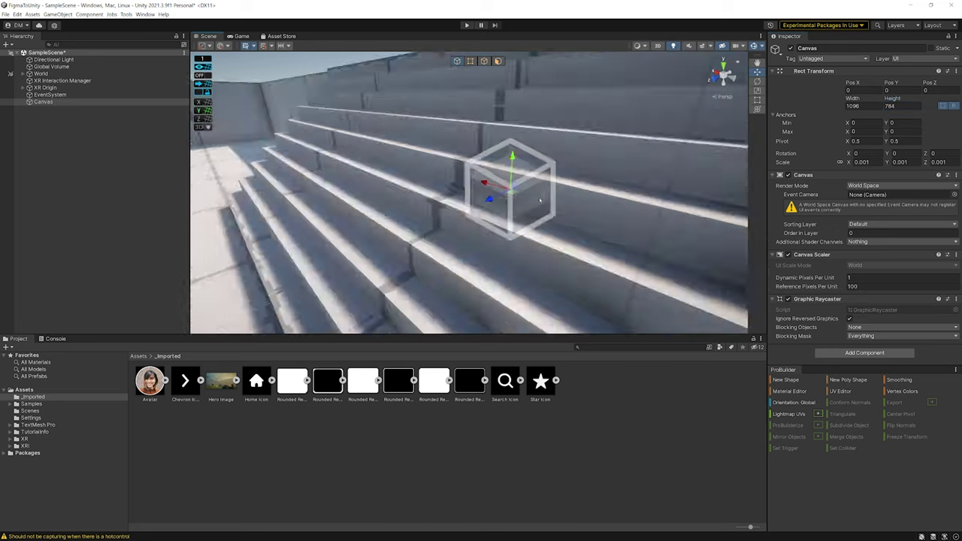
Move the Canvas along X into the enclosure, in front of the World's back wall.
left_click_drag(500, 208, 285, 150, "alt")
scroll(451, 197, "down", 5)
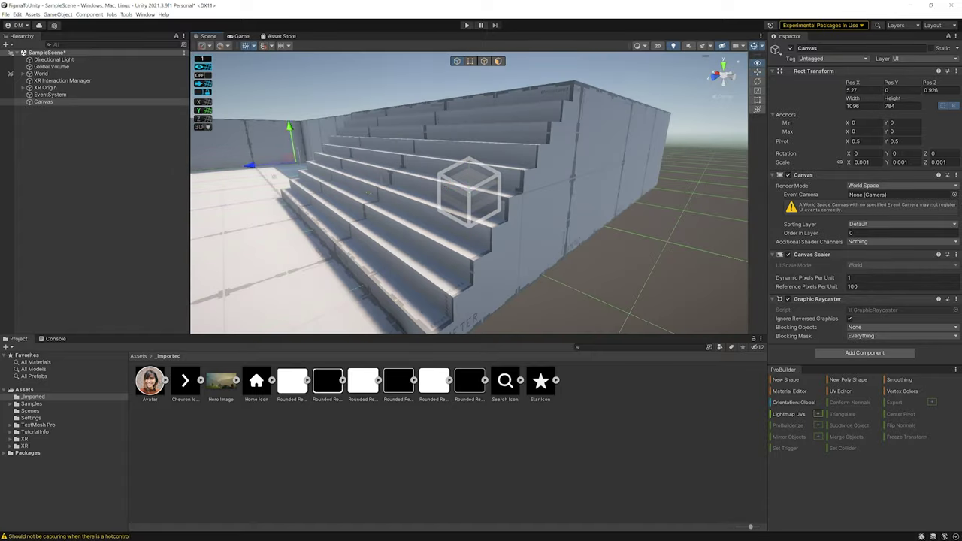
key("f")
scroll(430, 227, "down", 3)
left_click_drag(431, 210, 599, 130, "alt")
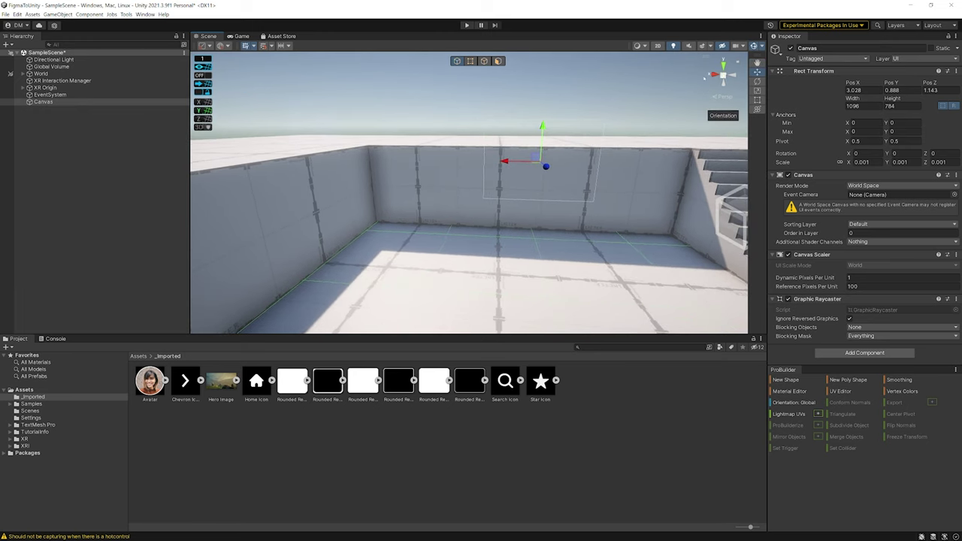
Switch the scene to a flat front view centred on the canvas and enlarge the scene pane.
left_click(733, 77)
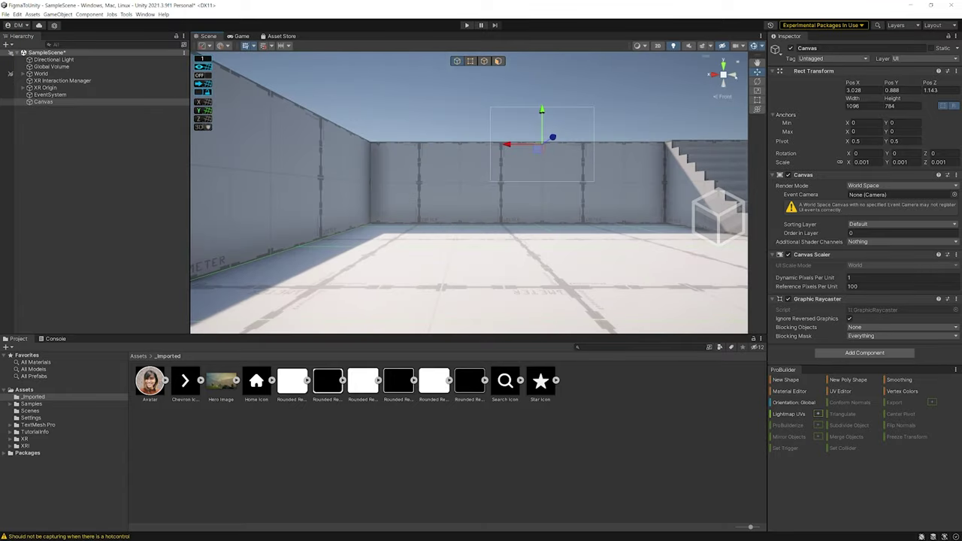
left_click(724, 97)
left_click(725, 98)
left_click(725, 98)
scroll(607, 153, "up", 3)
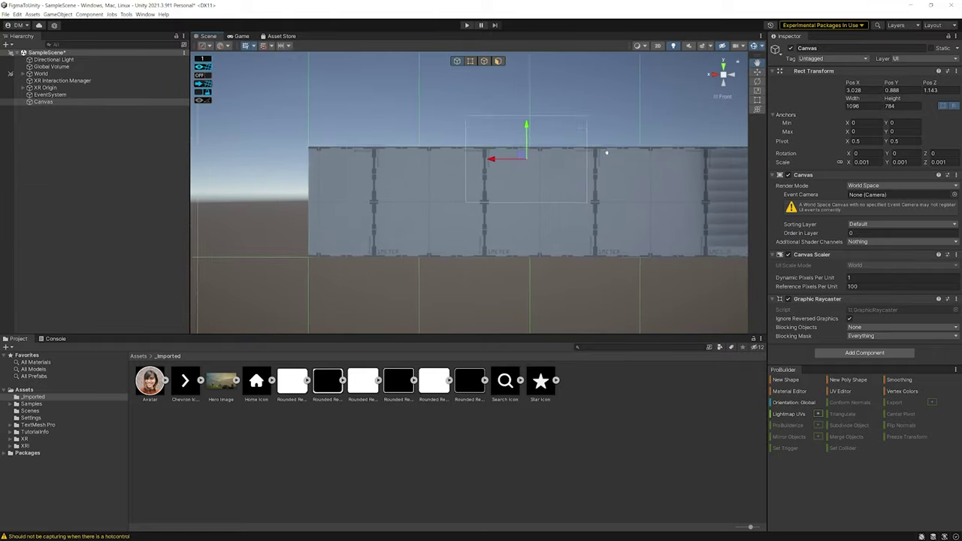
scroll(564, 218, "up", 4)
middle_click_drag(559, 217, 485, 165)
scroll(495, 156, "up", 1)
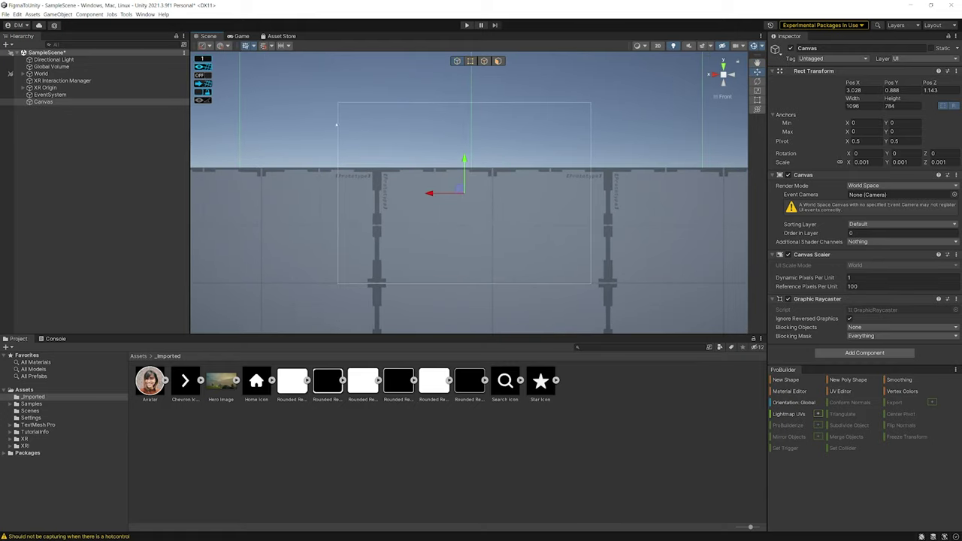
left_click_drag(191, 263, 115, 279)
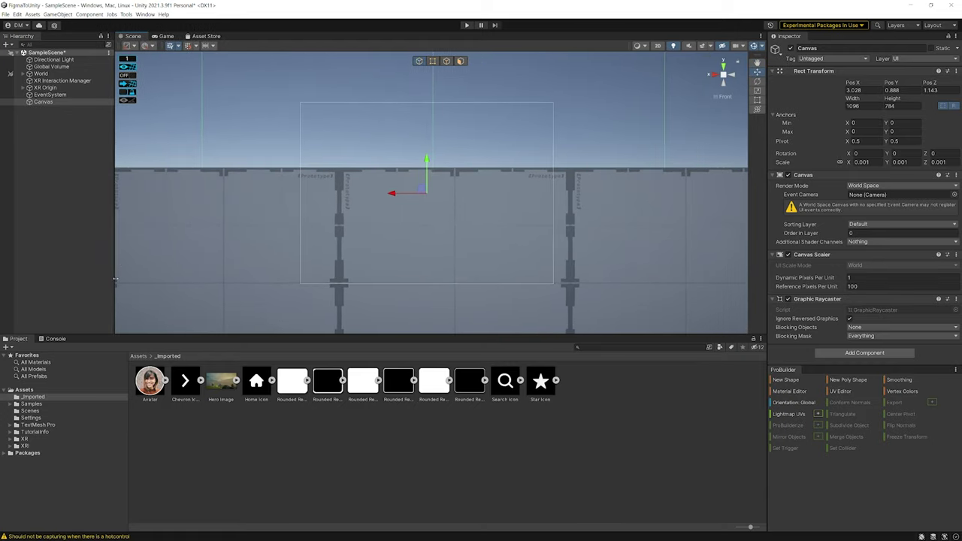
left_click_drag(229, 335, 256, 407)
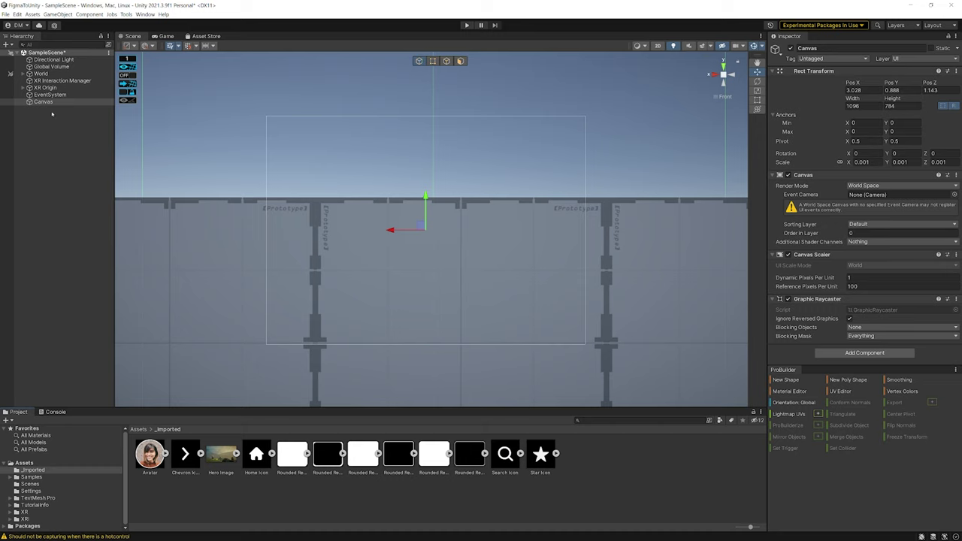
Rename the Canvas to Panel Canvas.
left_click(46, 103)
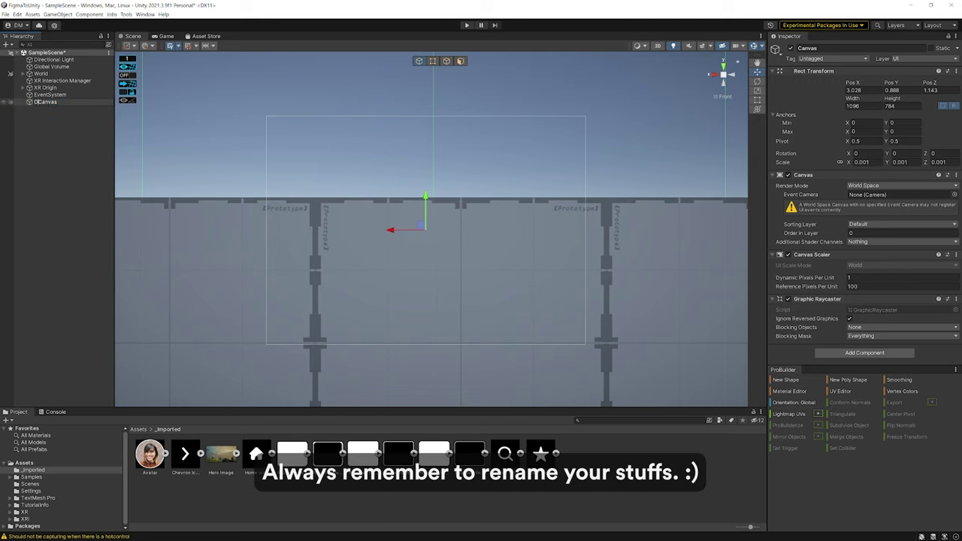
key("Return")
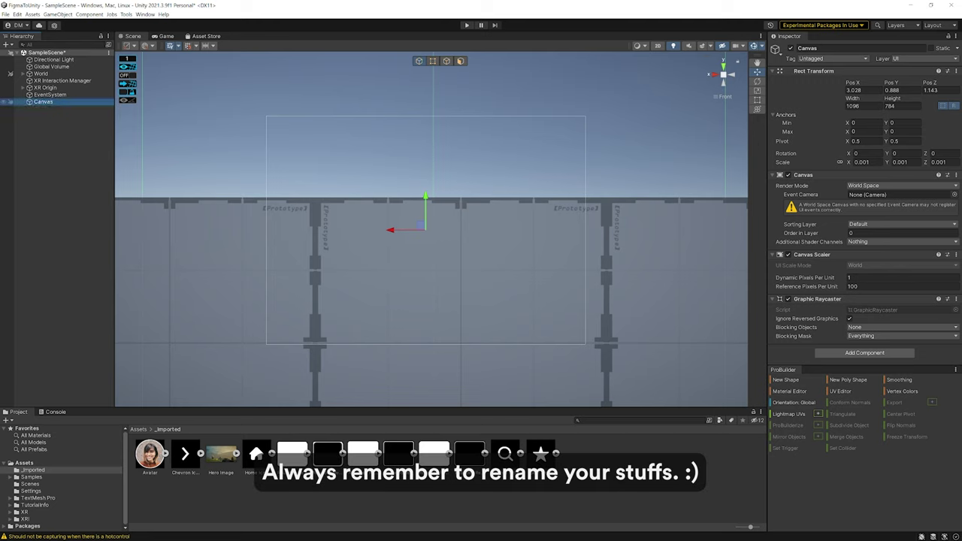
key("F2")
type("Pa")
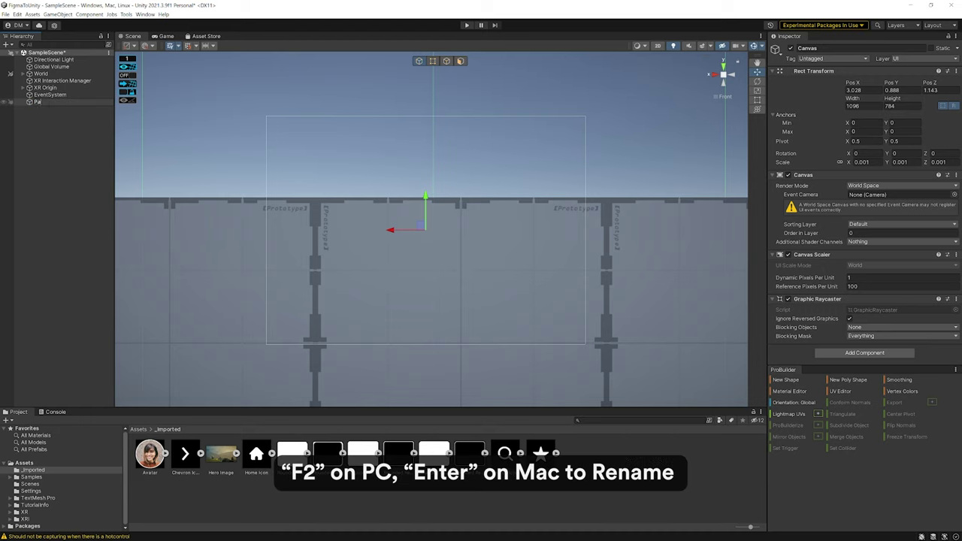
type("nel Con")
type("nvas")
key("Return")
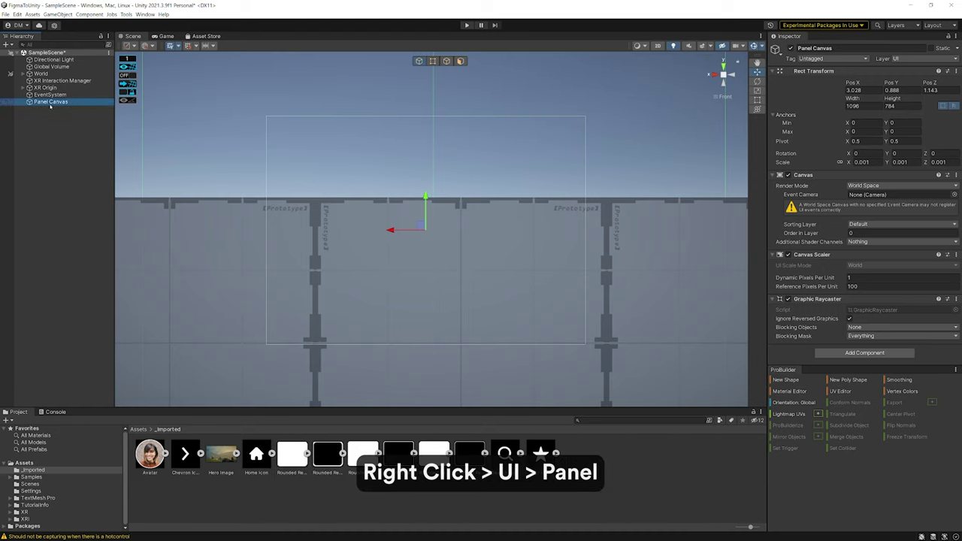
Add a UI Panel as a child of Panel Canvas.
right_click(50, 104)
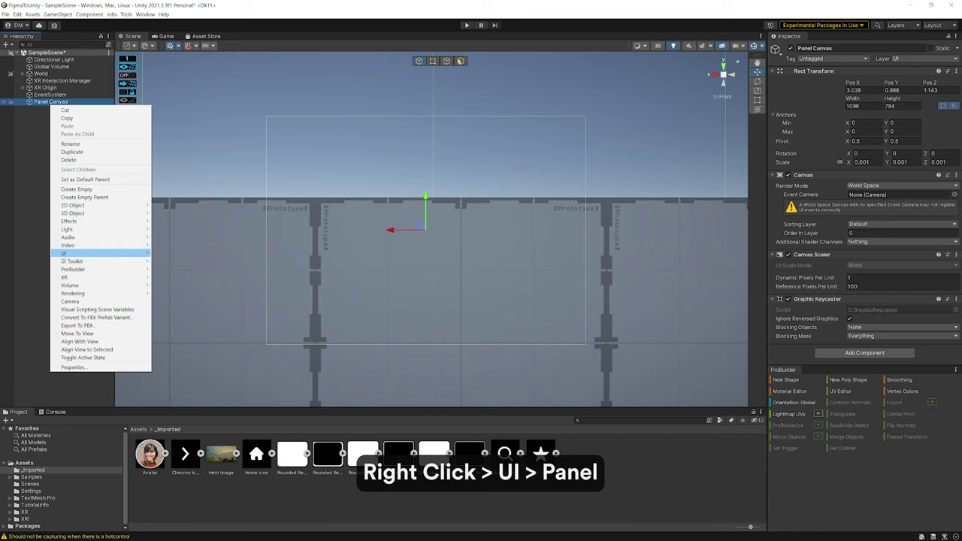
mouse_move(90, 254)
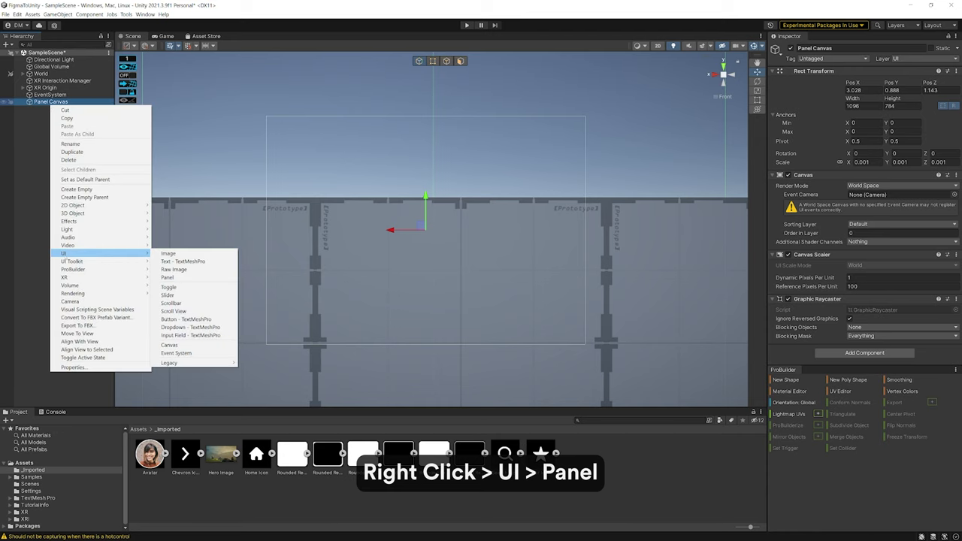
left_click(186, 278)
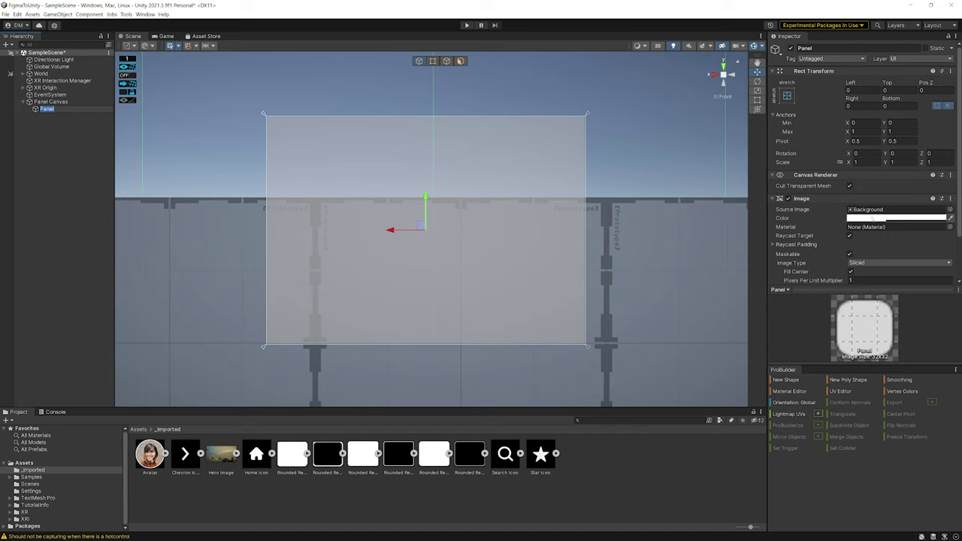
Raise the Panel's Image colour alpha to 100 so it is fully opaque.
left_click(873, 218)
left_click_drag(914, 389, 940, 389)
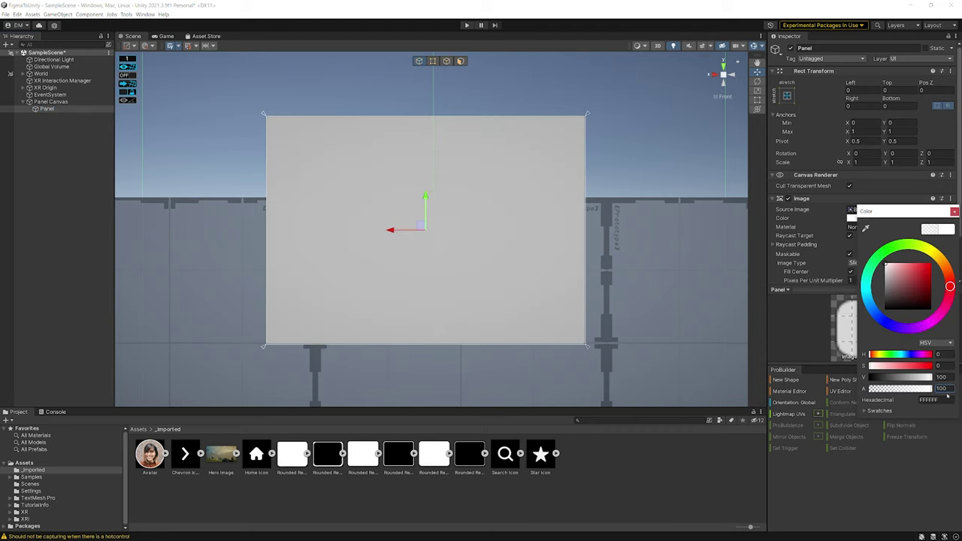
left_click(865, 215)
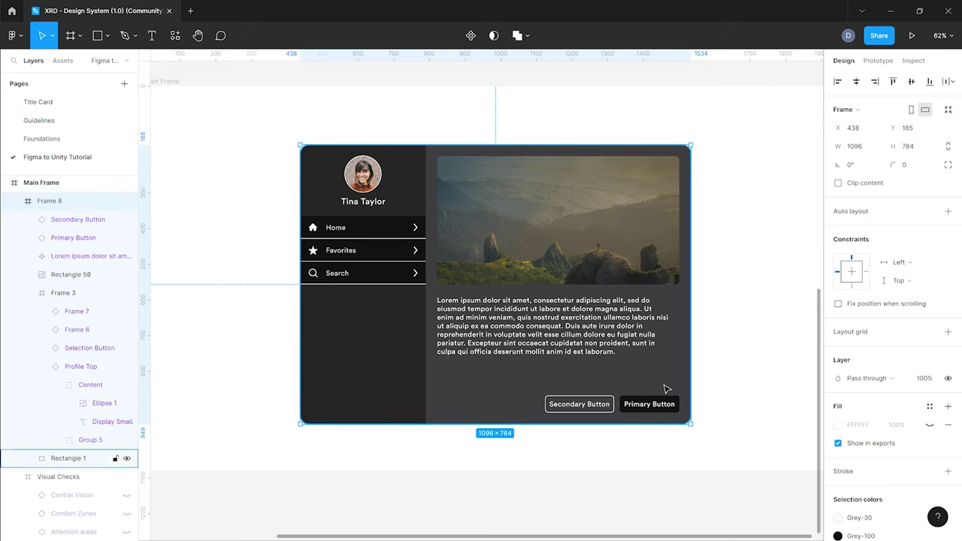
left_click(664, 389)
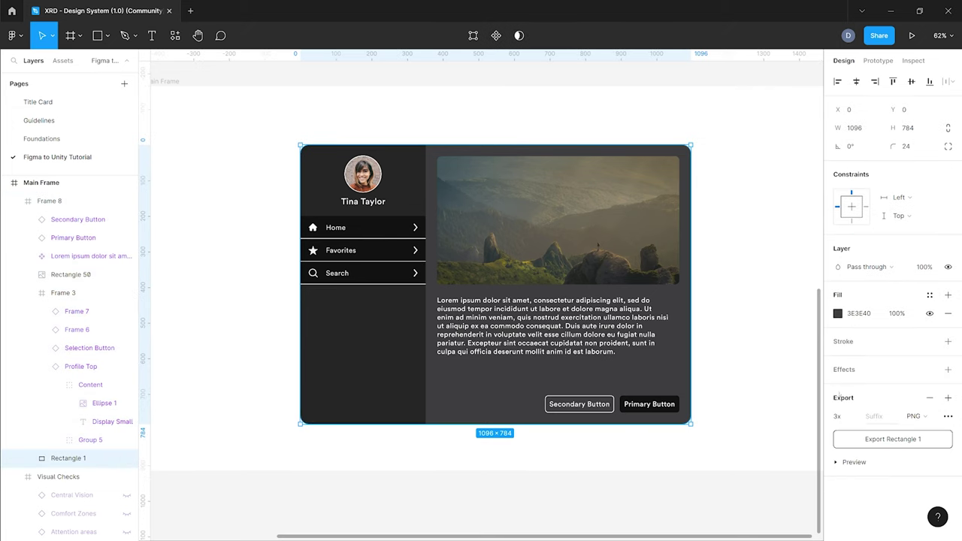
Copy the Figma background fill 3E3E40 and return to the Panel's colour settings in Unity.
left_click(851, 317)
key("ctrl+c")
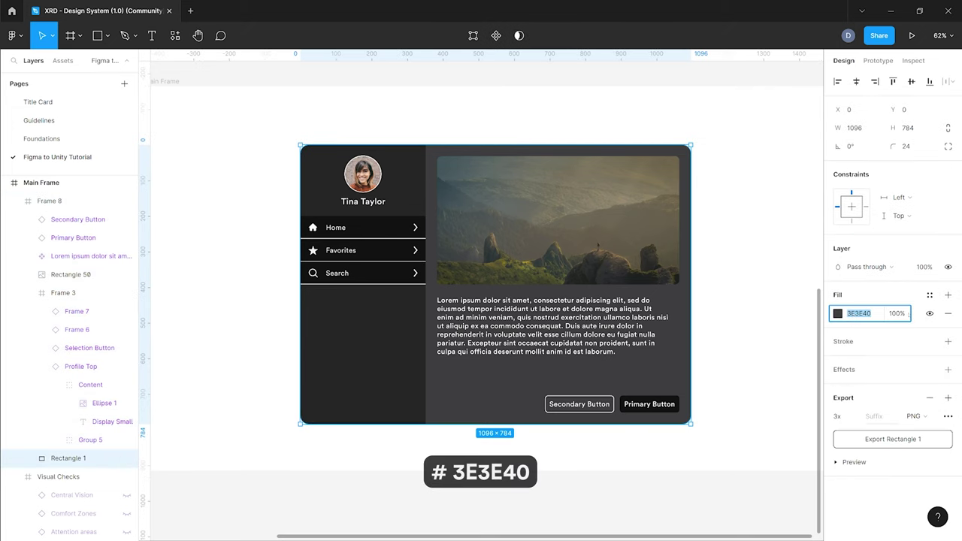
left_click(873, 315)
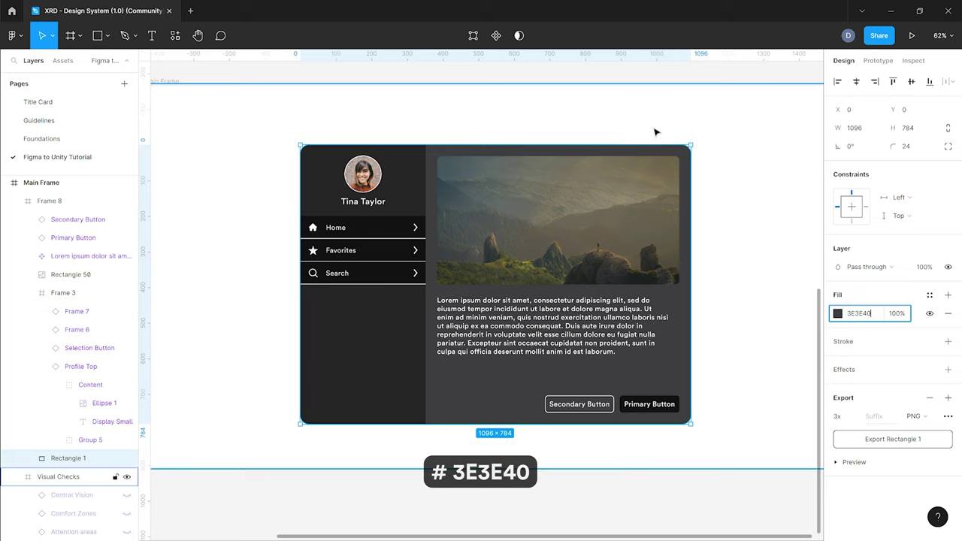
key("alt+Tab")
left_click(893, 219)
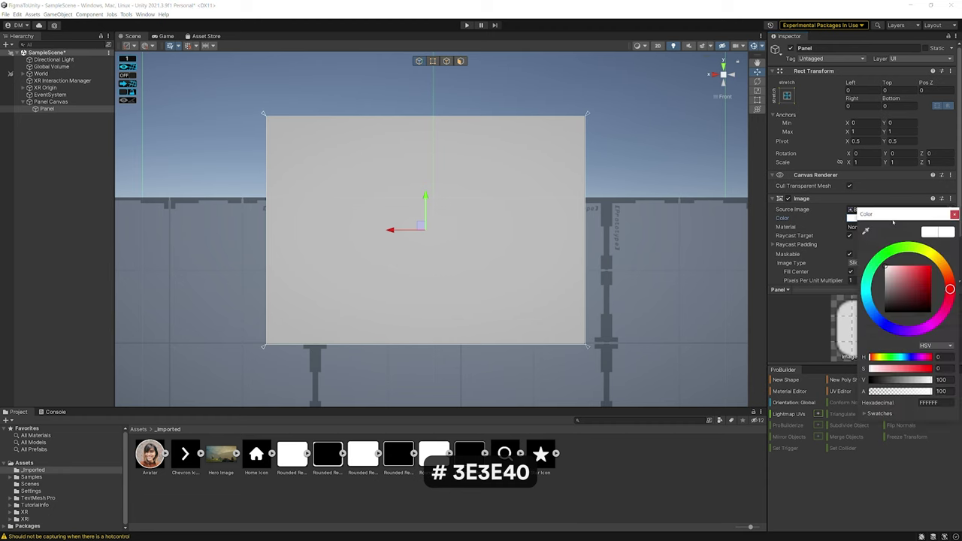
Set the Panel's Image colour to hex 3E3E40.
left_click(928, 403)
key("ctrl+v")
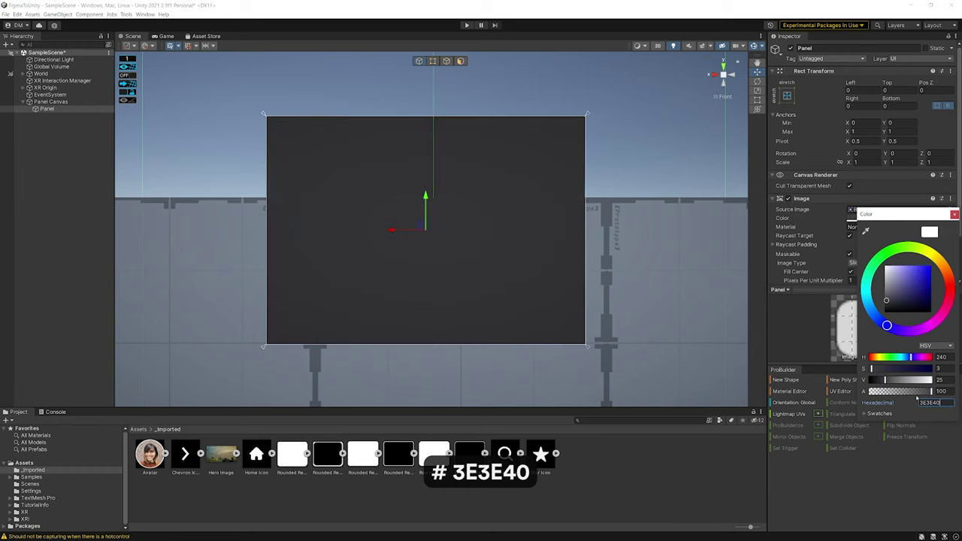
left_click(269, 109)
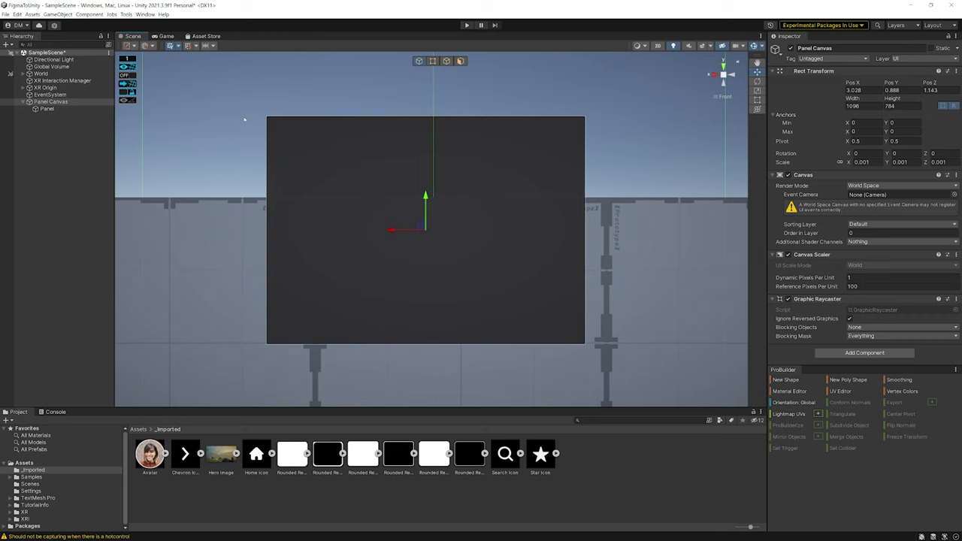
Give the Panel the Rounded Rec 24dmm - Filled source image and compare with Figma.
left_click_drag(751, 528, 704, 521)
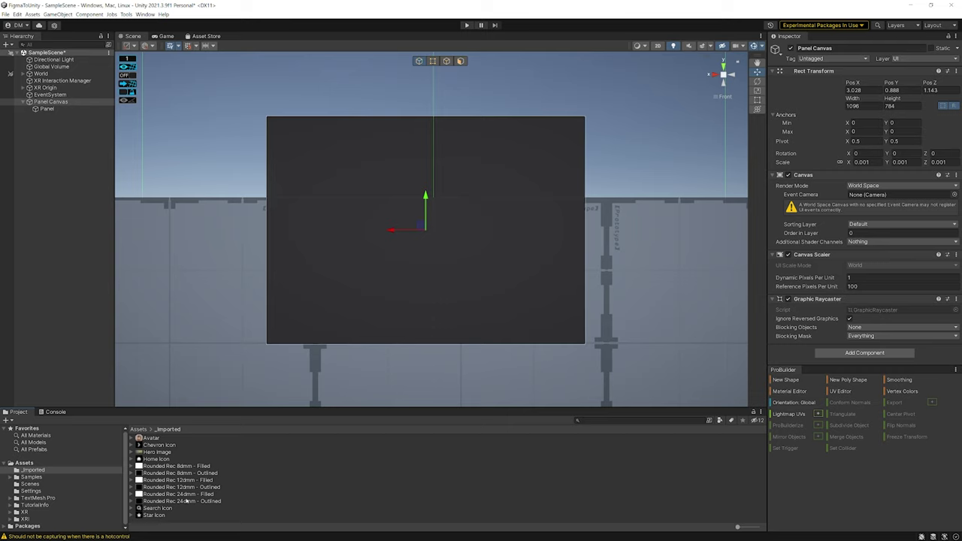
left_click(49, 104)
left_click(47, 109)
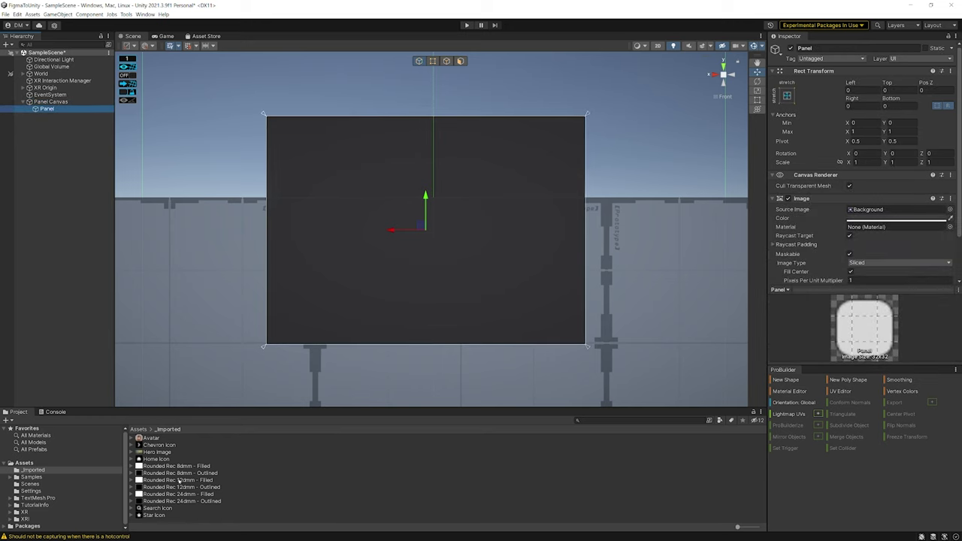
left_click_drag(173, 500, 848, 208)
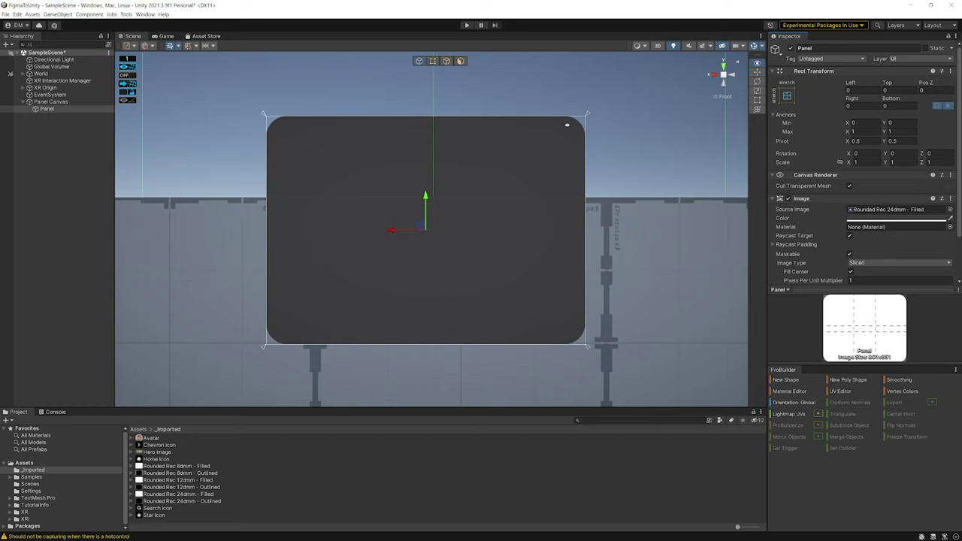
key("alt+Tab")
left_click(276, 183)
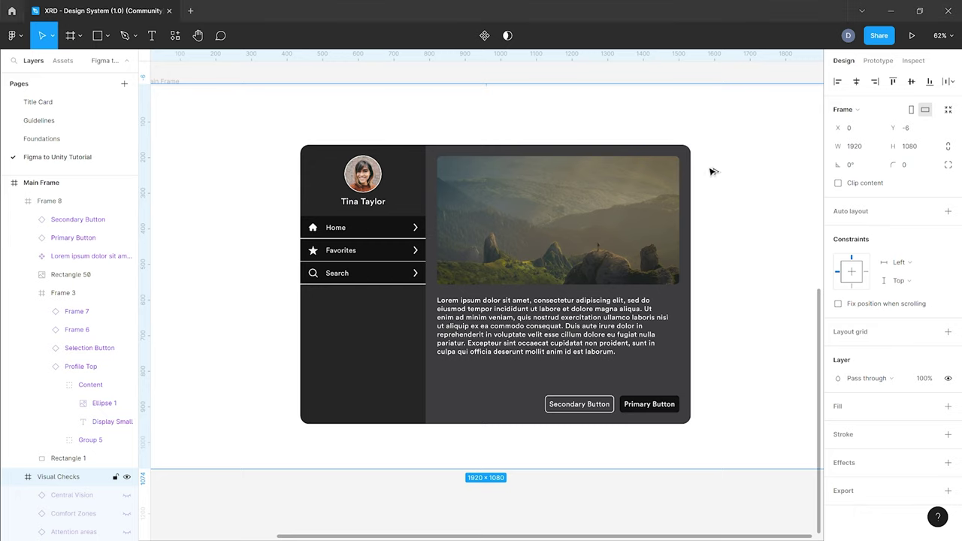
key("alt+Tab")
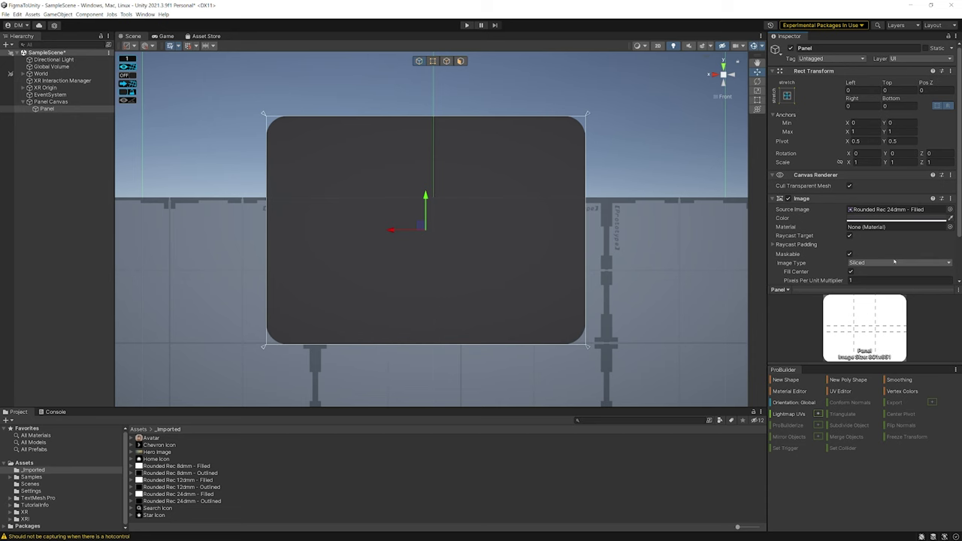
Set the Panel image's Pixels Per Unit Multiplier to 2 for tighter corners.
left_click(852, 280)
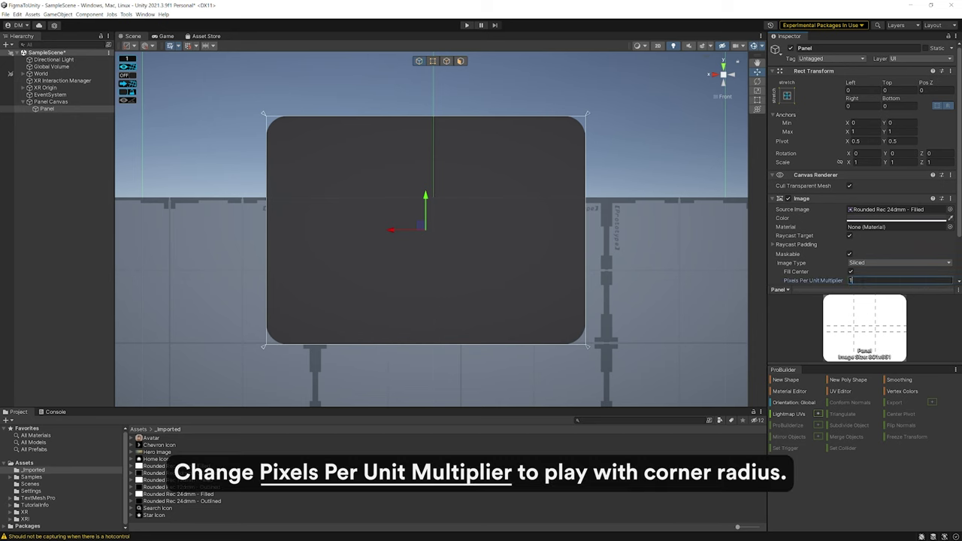
type("2")
key("Return")
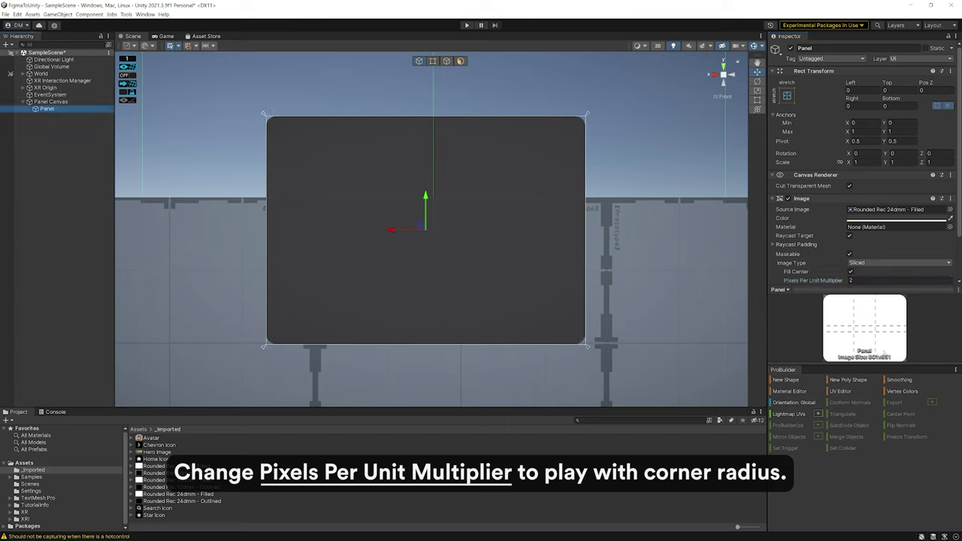
left_click(852, 281)
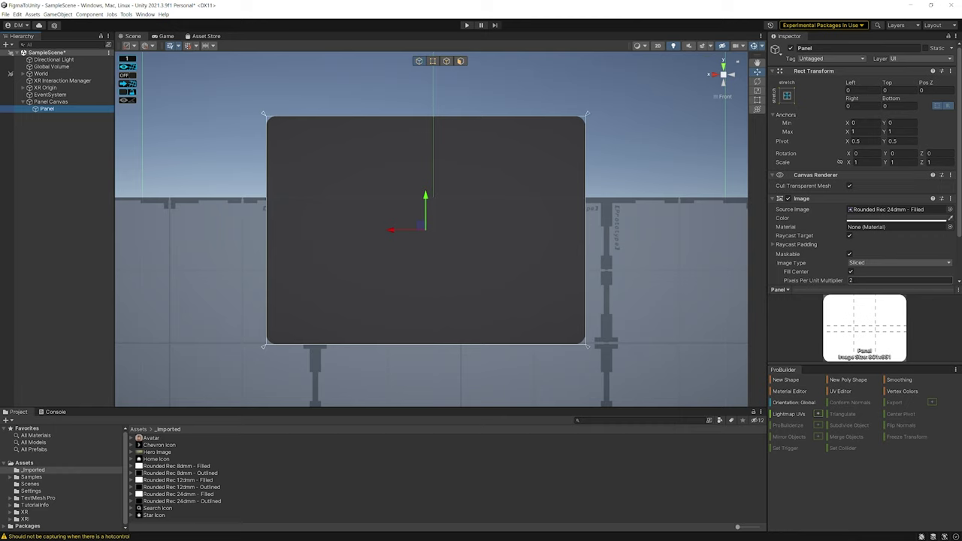
left_click(51, 101)
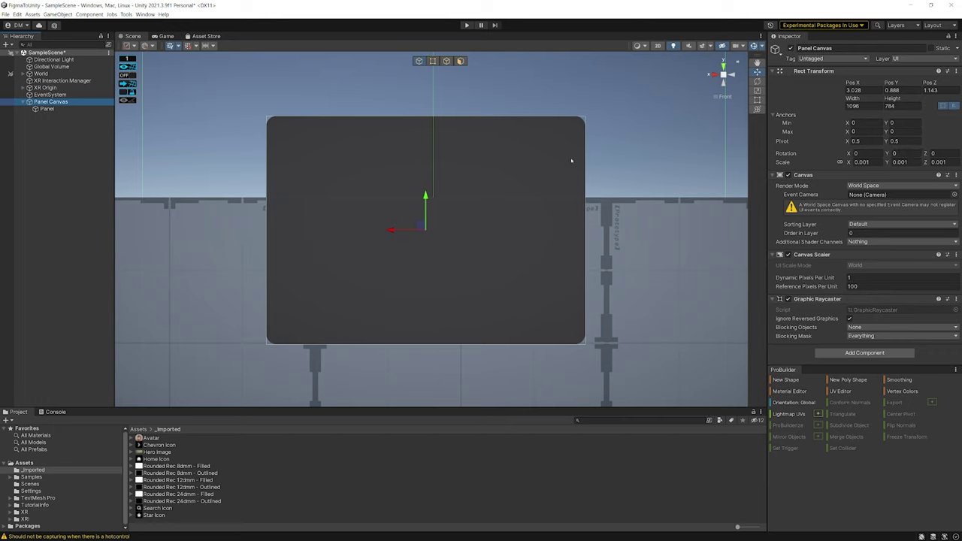
Set the canvas Y rotation to 180 and rename the Panel to 'Panel Back'.
left_click(899, 154)
type("180")
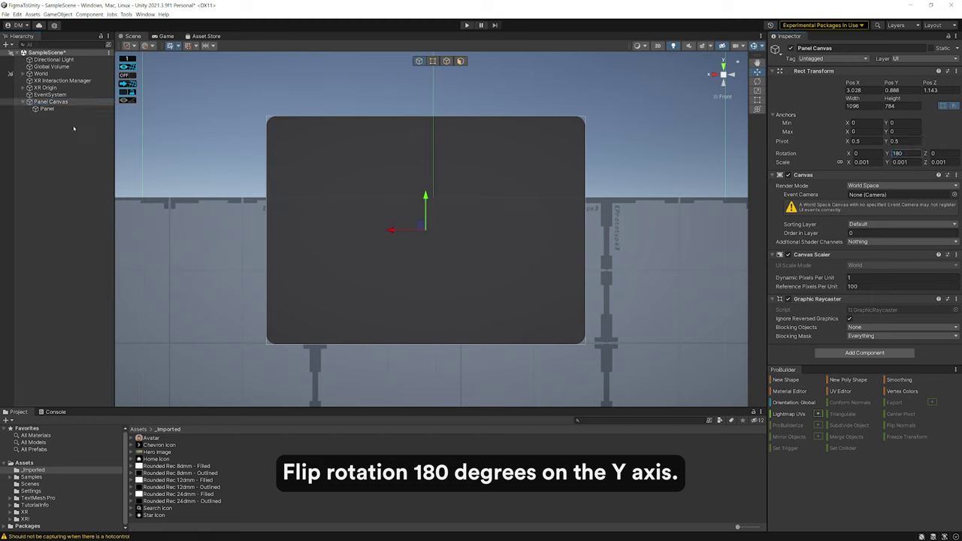
left_click(65, 110)
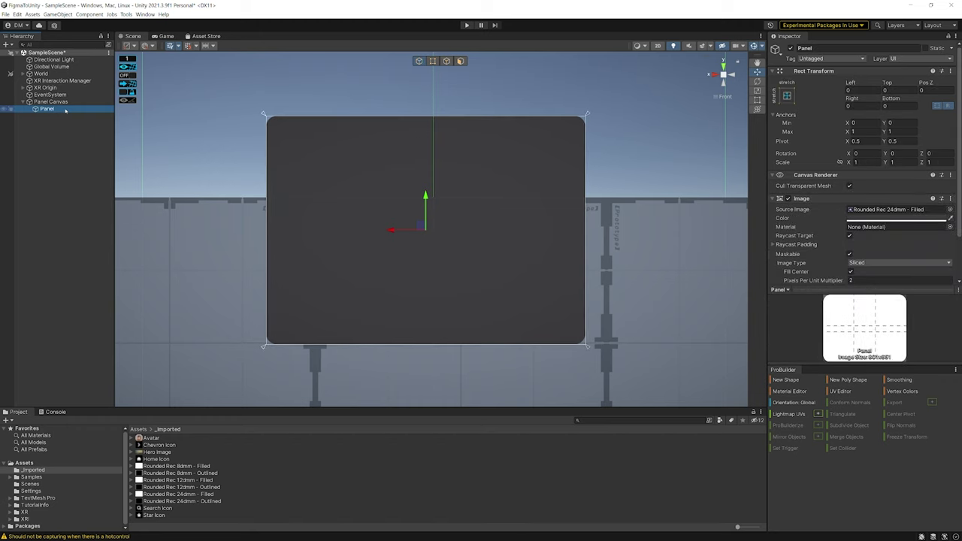
key("F2")
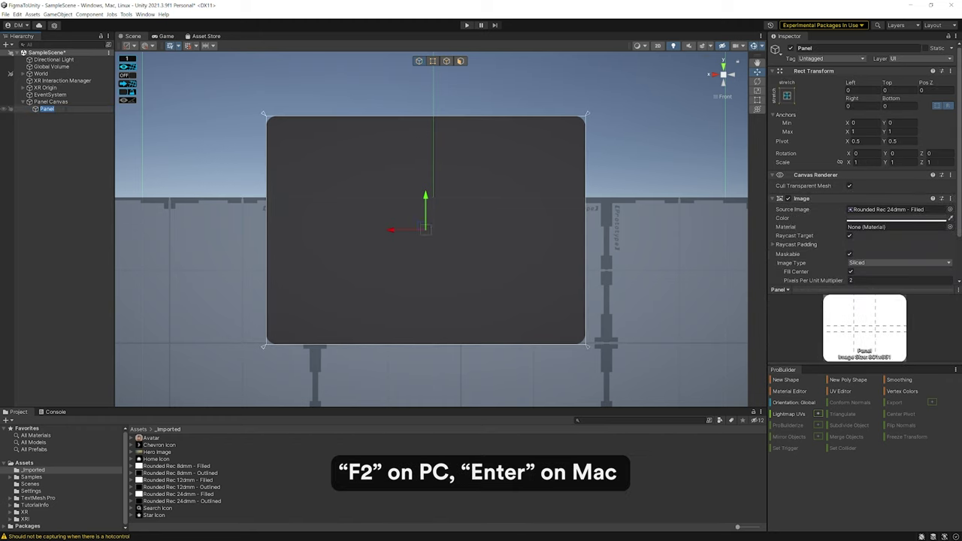
type("Panel Back")
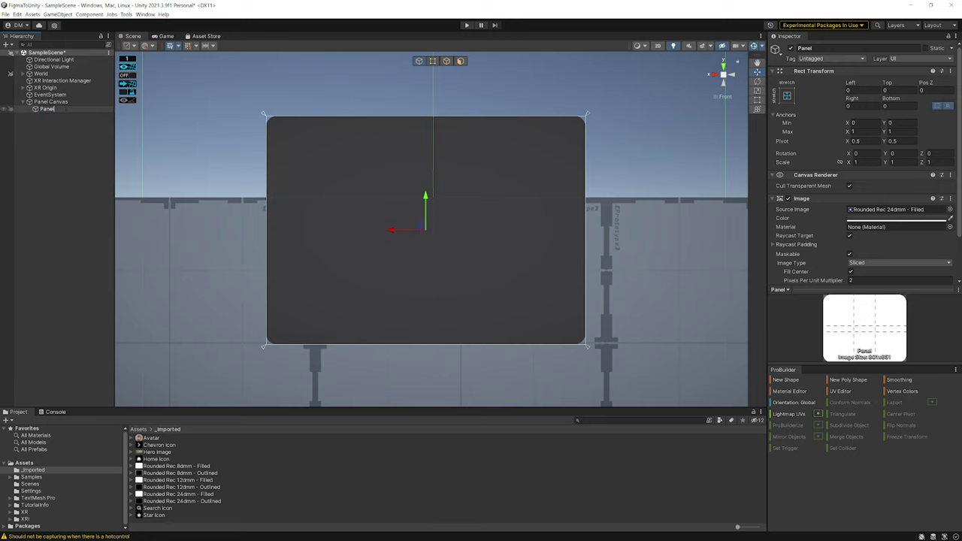
key("Return")
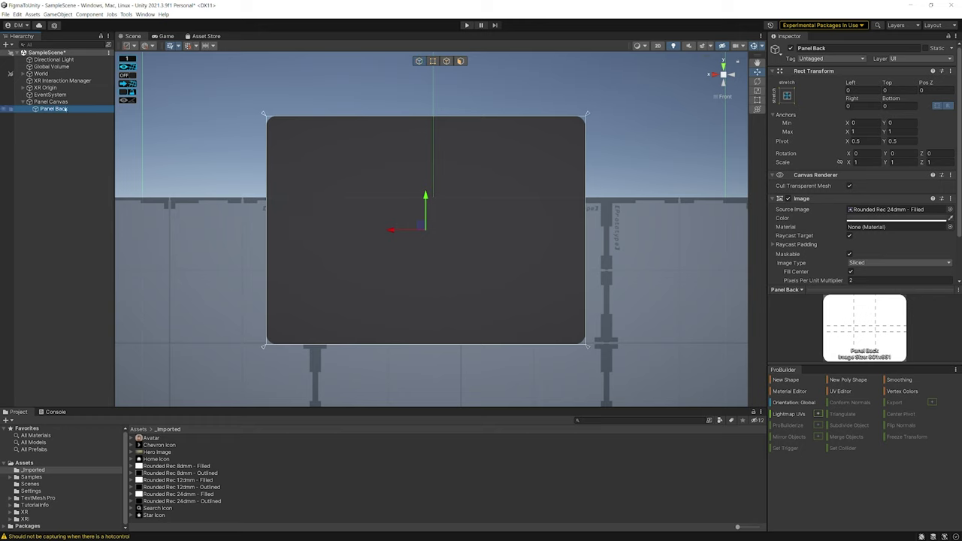
Create a UI Panel child under Panel Back named 'Nav Panel Back'.
right_click(66, 109)
mouse_move(113, 275)
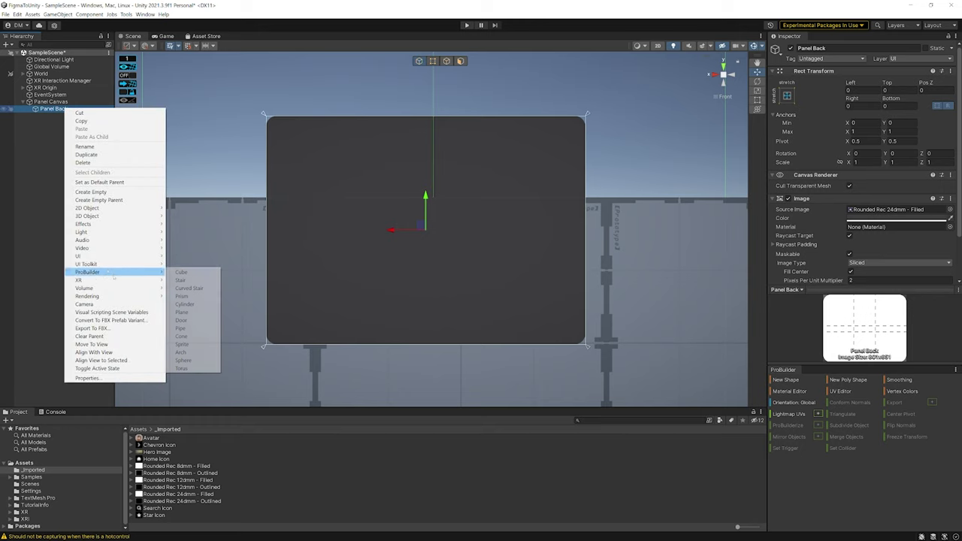
mouse_move(113, 255)
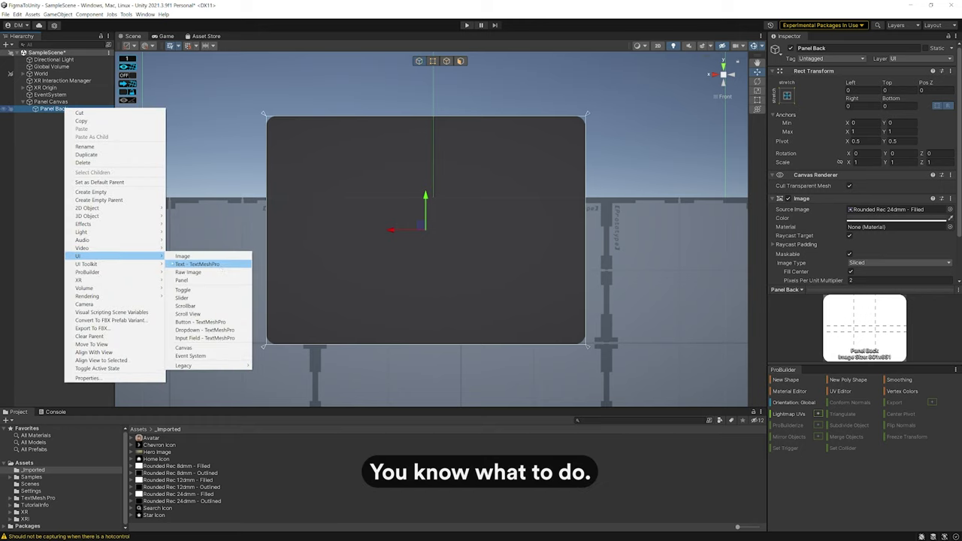
left_click(217, 280)
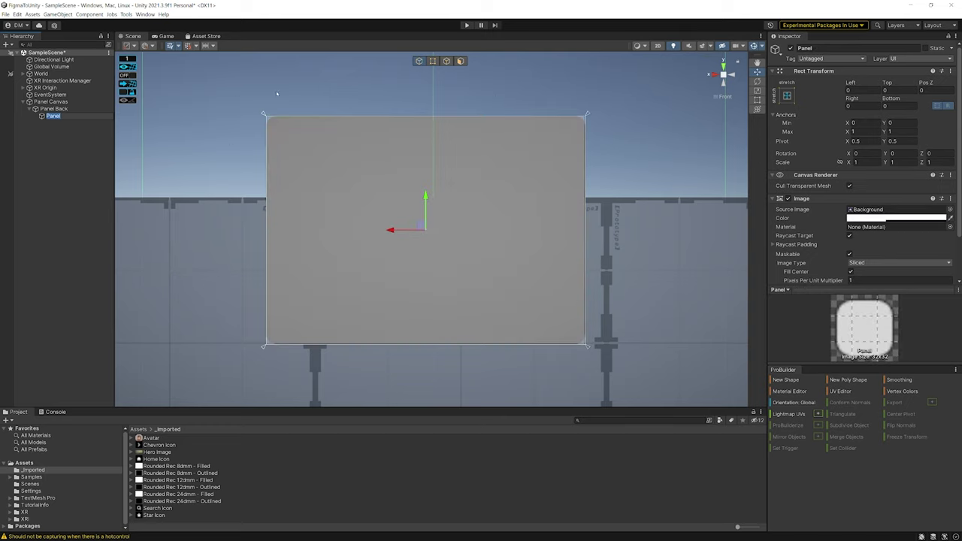
type("Nav Panel Back")
key("Return")
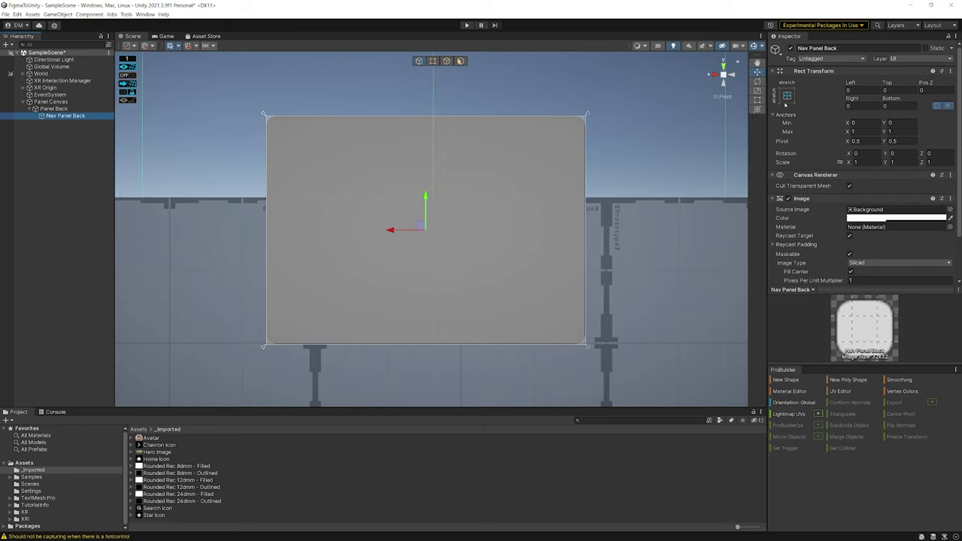
left_click(787, 96)
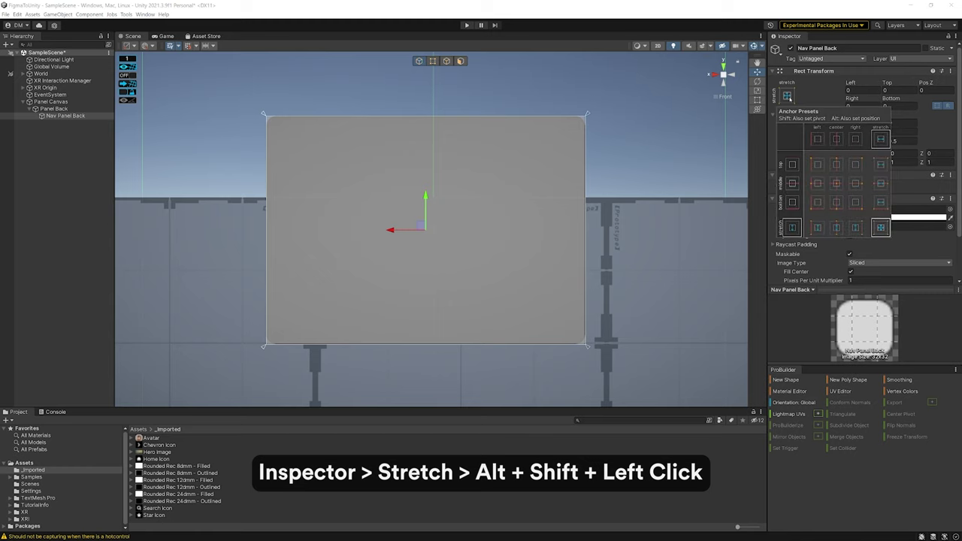
Anchor Nav Panel Back middle-left with pivot and position, sized 352 wide by 784 high.
key("alt+shift")
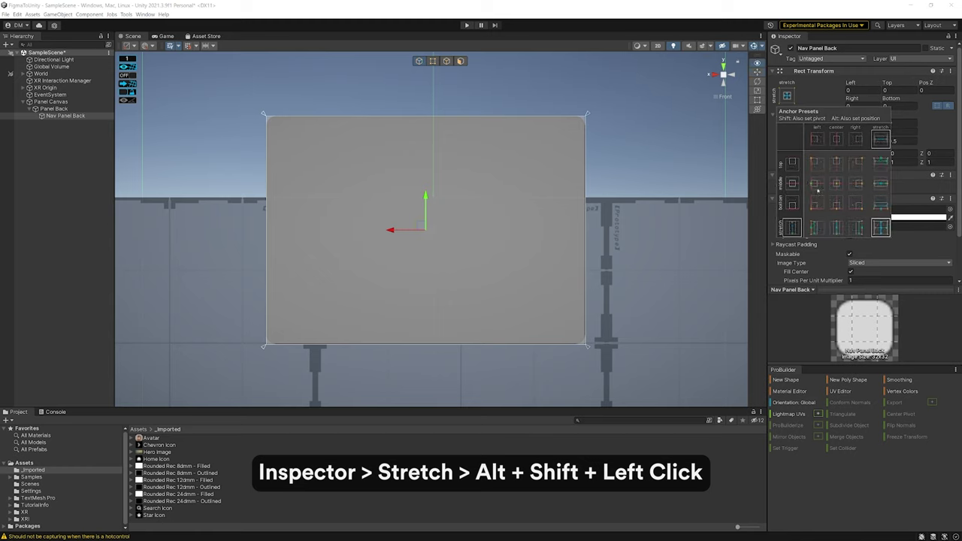
left_click(817, 184, "alt+shift")
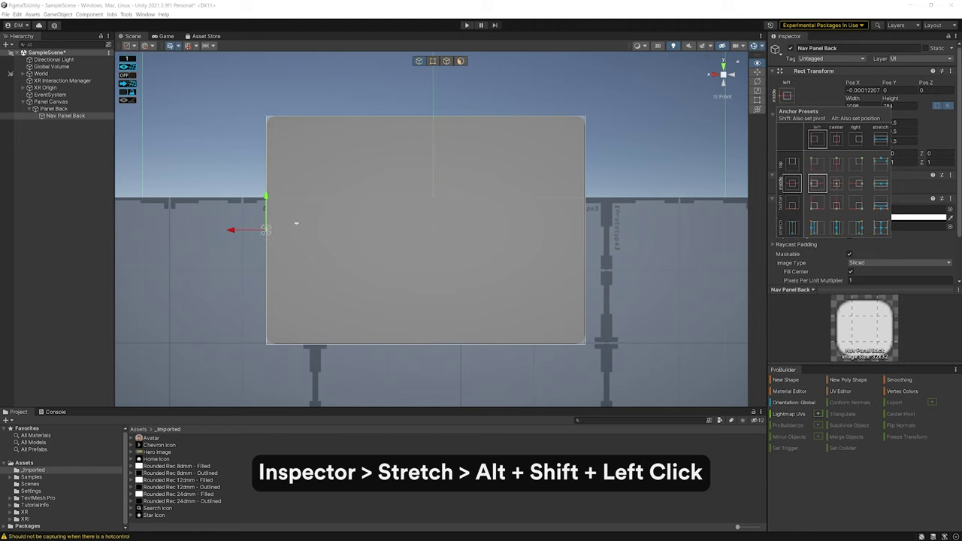
left_click(764, 221)
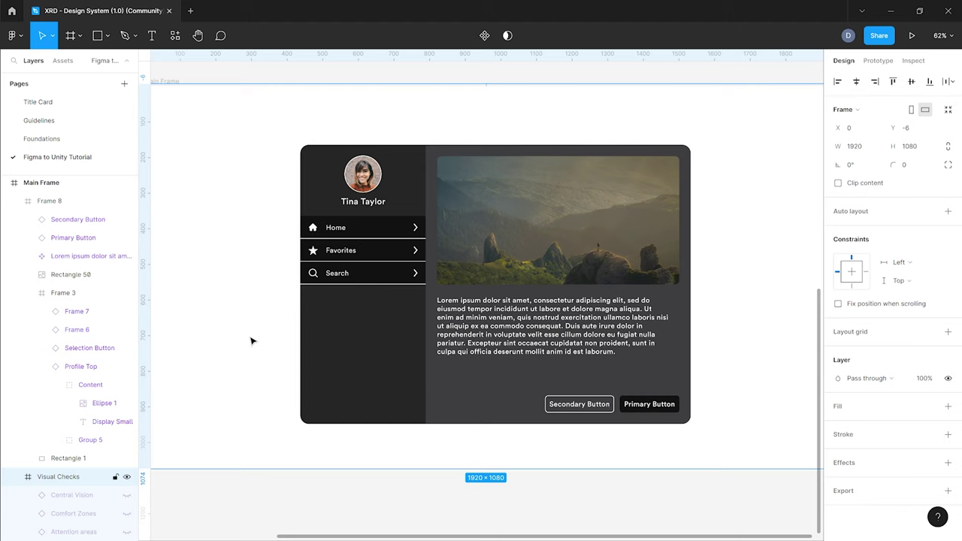
left_click(348, 358)
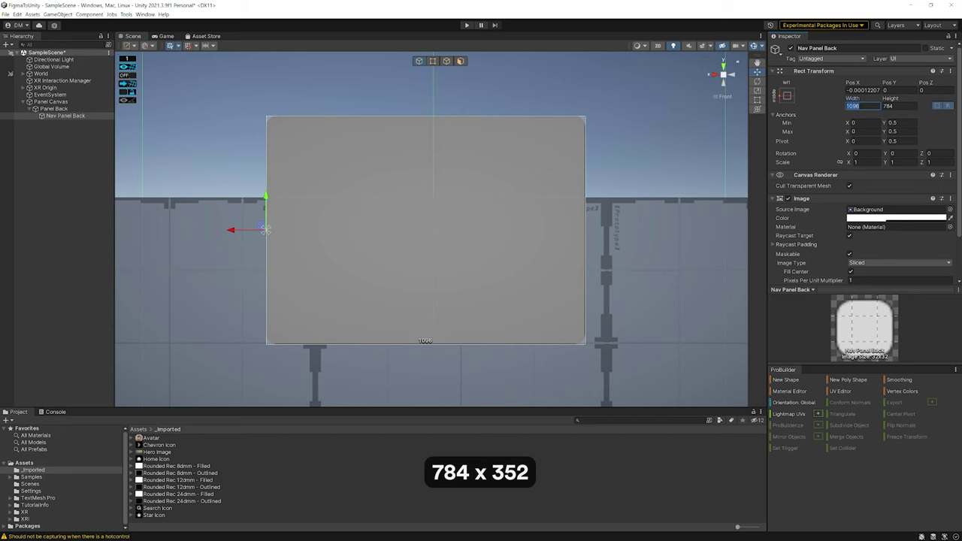
type("252")
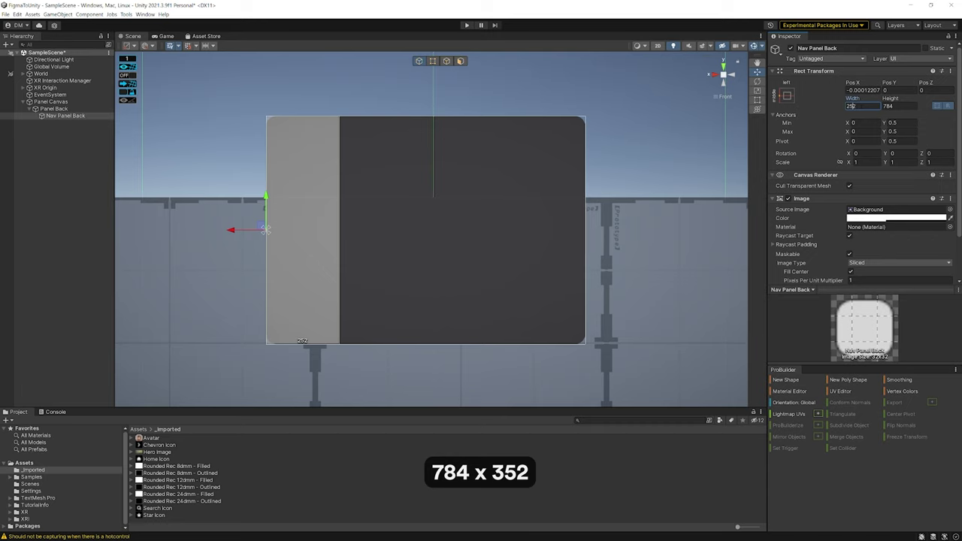
key("BackSpace")
key("BackSpace")
key("BackSpace")
type("352")
key("Return")
scroll(389, 126, "up", 5)
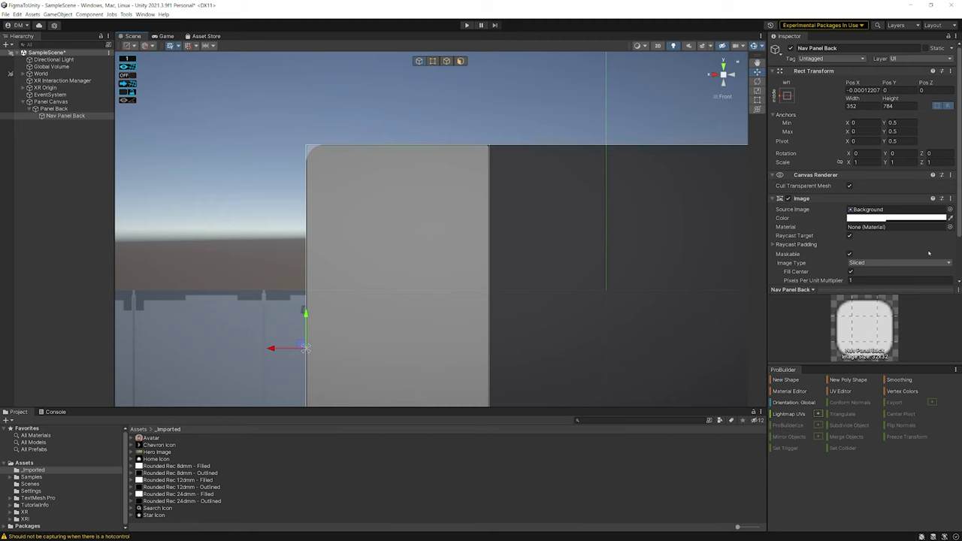
left_click(950, 209)
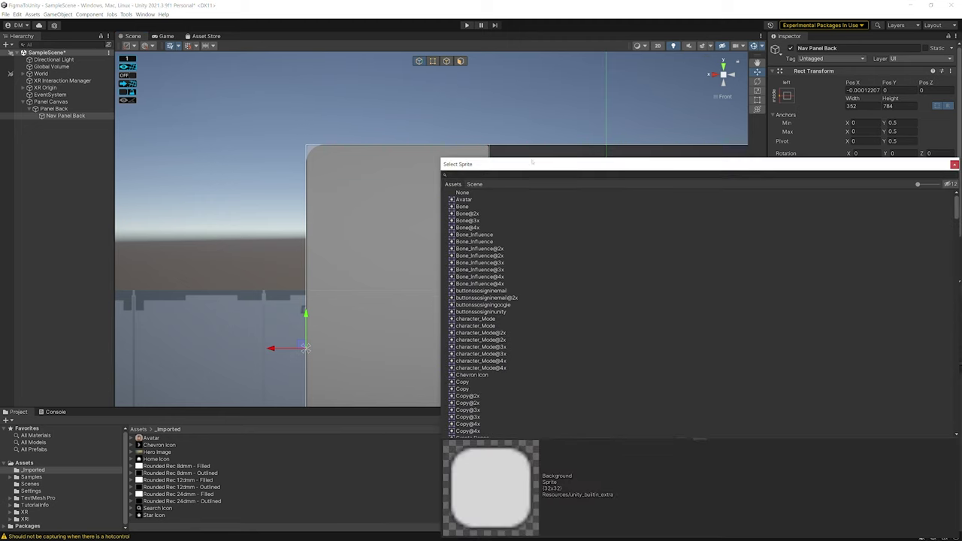
Set Nav Panel Back's Source Image to None for a plain square-cornered strip.
left_click(464, 193)
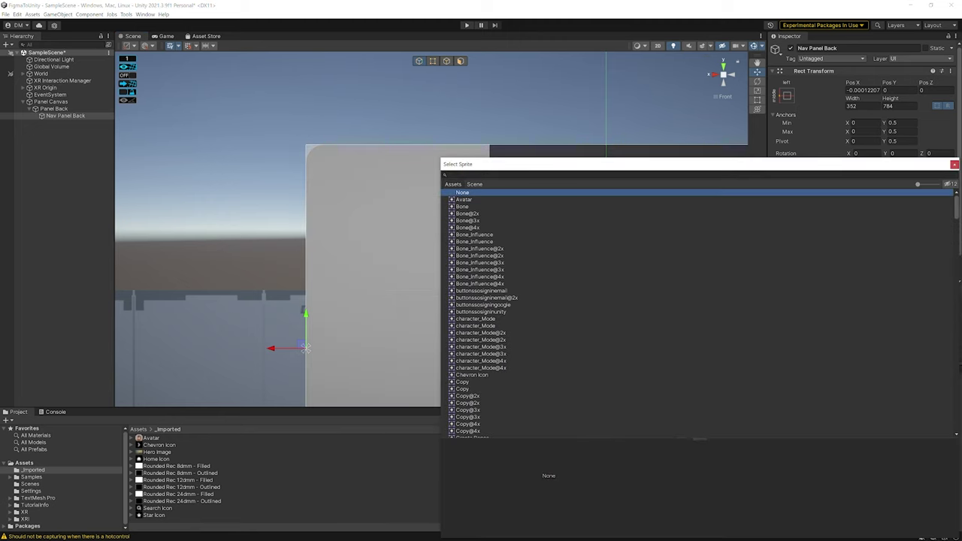
left_click(814, 153)
scroll(508, 211, "down", 2)
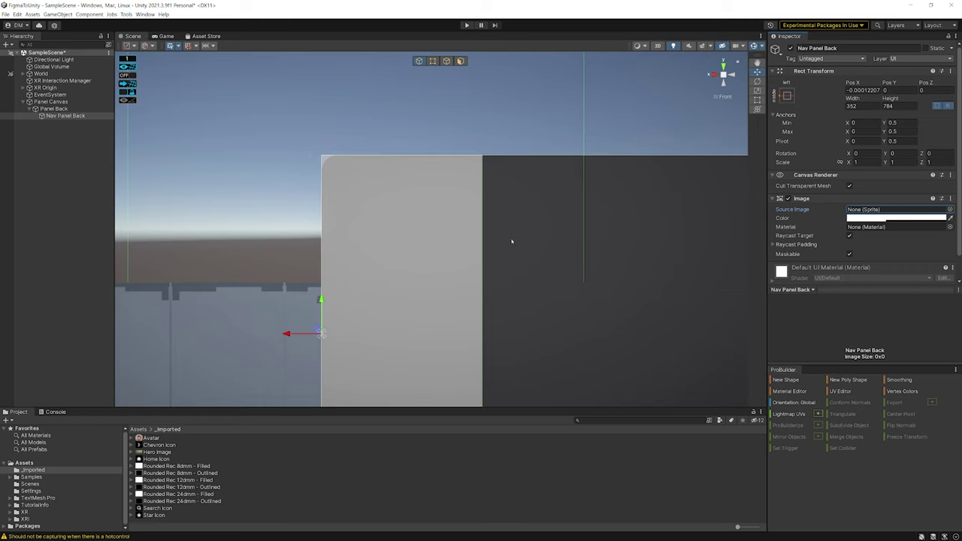
middle_click_drag(627, 271, 595, 198)
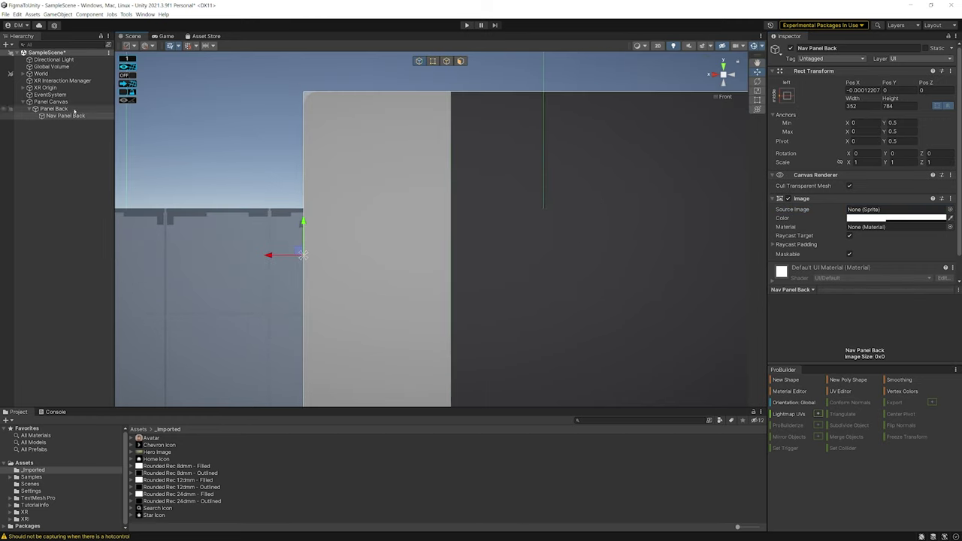
left_click(69, 109)
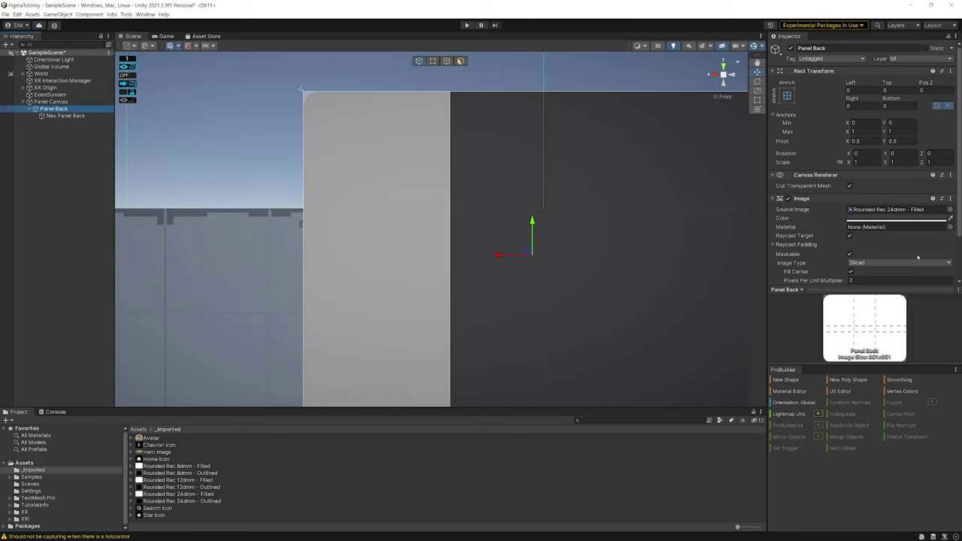
scroll(918, 257, "down", 2)
Add a Mask component to Panel Back so Nav Panel Back clips to its corners.
left_click(875, 279)
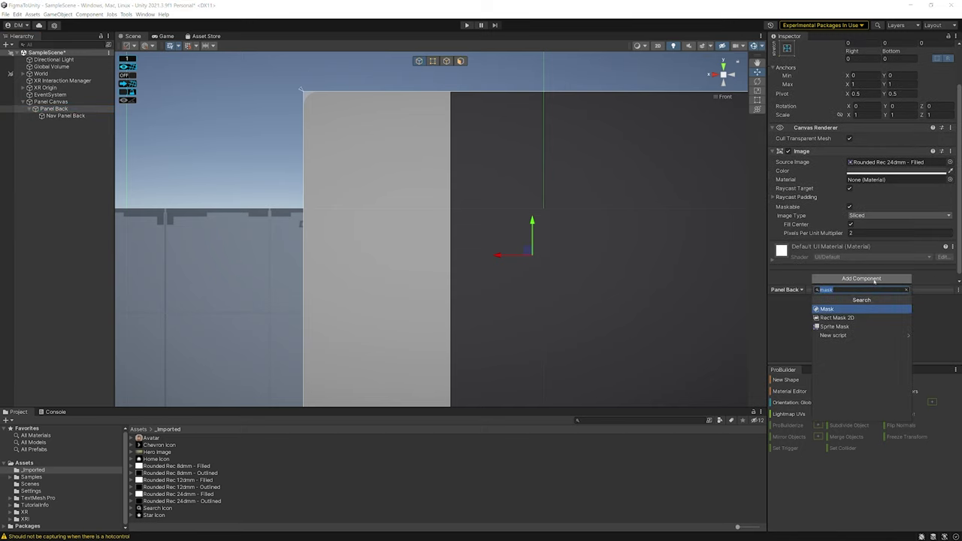
type("mask")
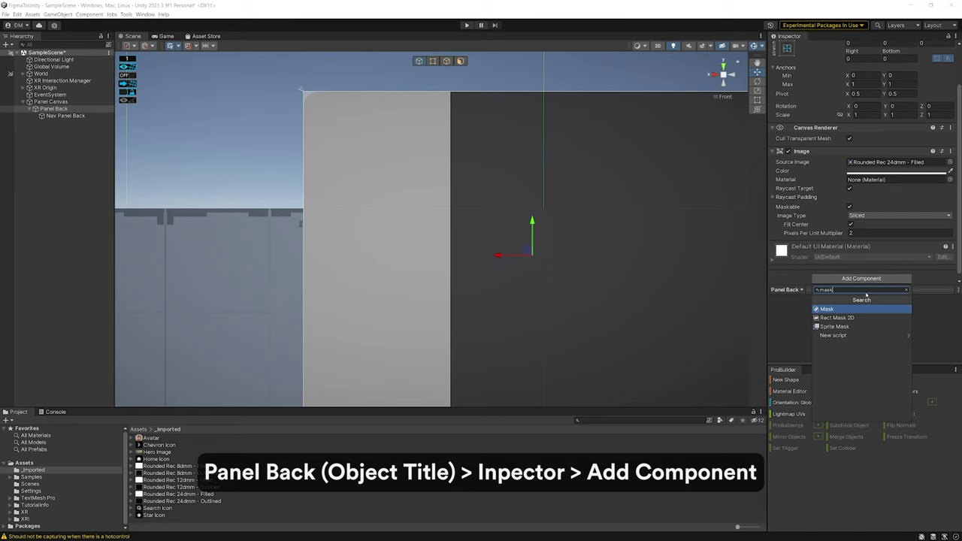
left_click(857, 309)
left_click(299, 124)
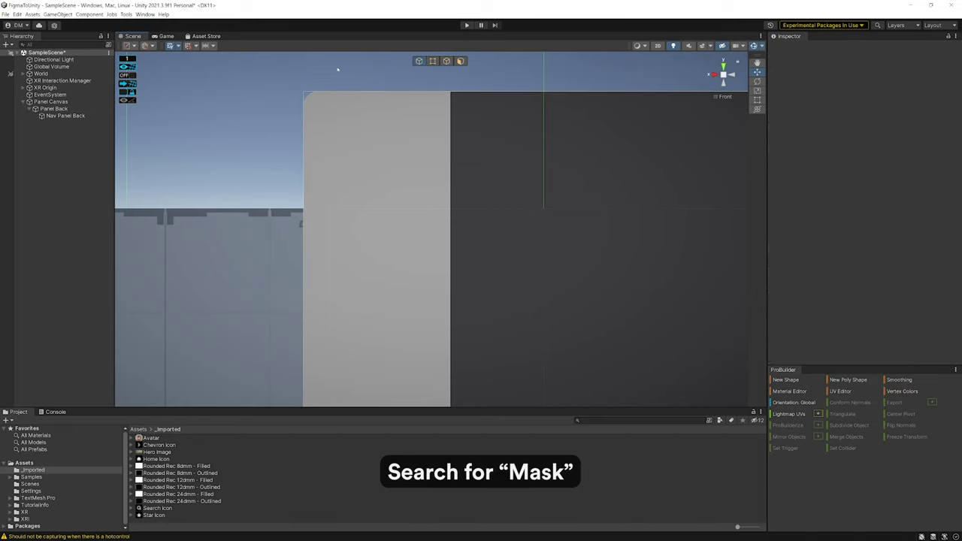
scroll(369, 146, "down", 3)
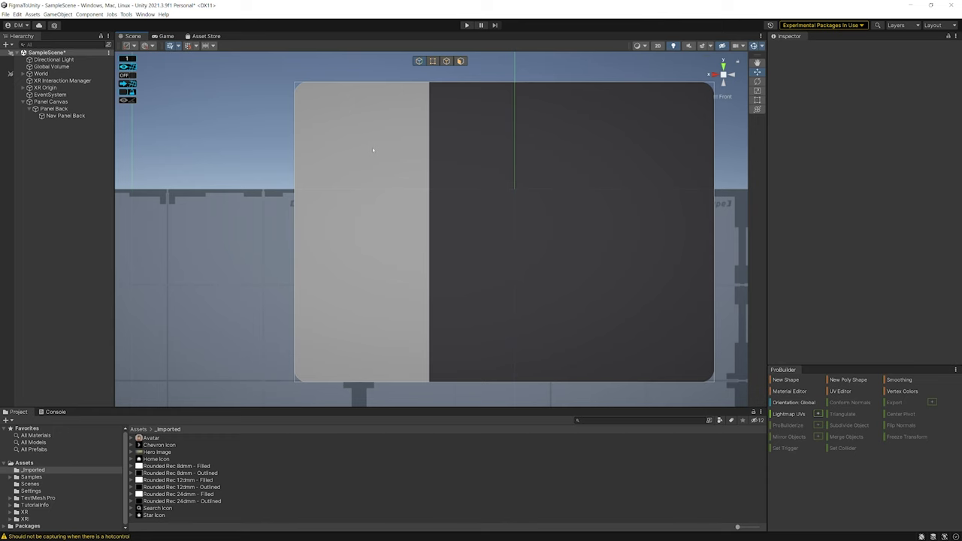
left_click(71, 115)
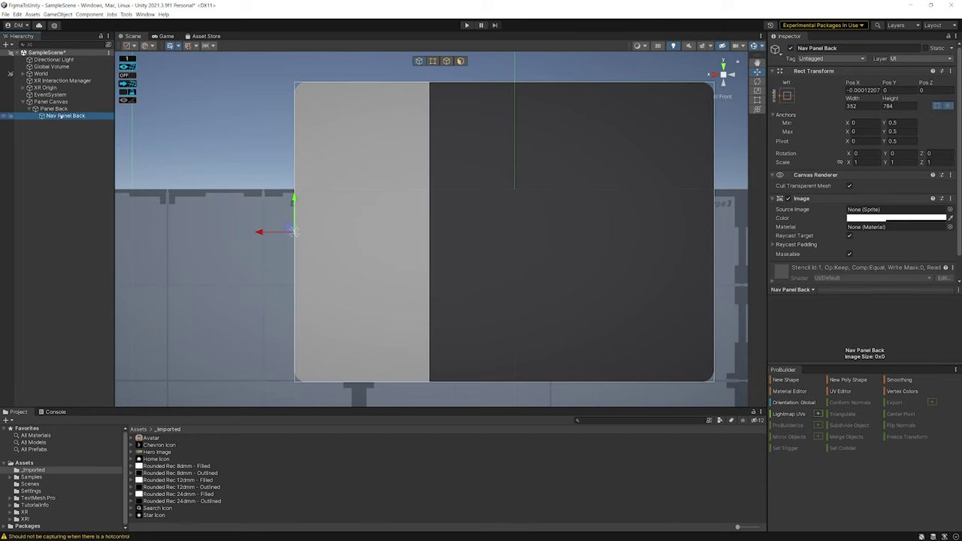
Copy the Figma nav fill 252526 and apply it as Nav Panel Back's Image colour.
key("alt+Tab")
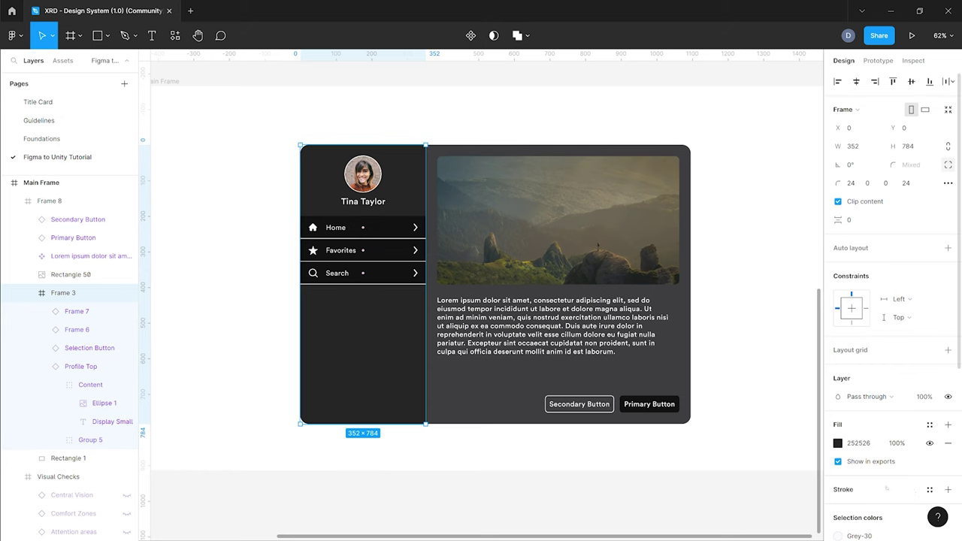
left_click(857, 446)
key("ctrl+c")
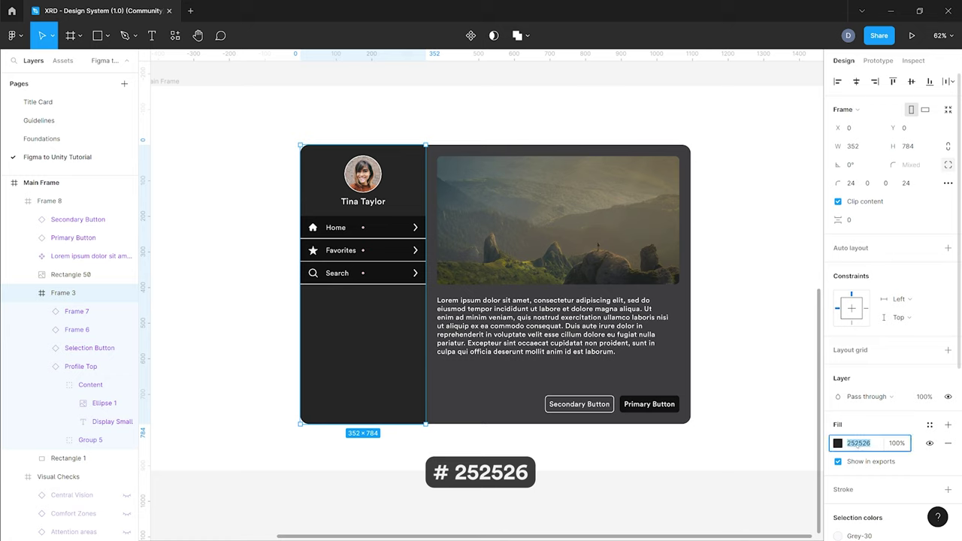
key("alt+Tab")
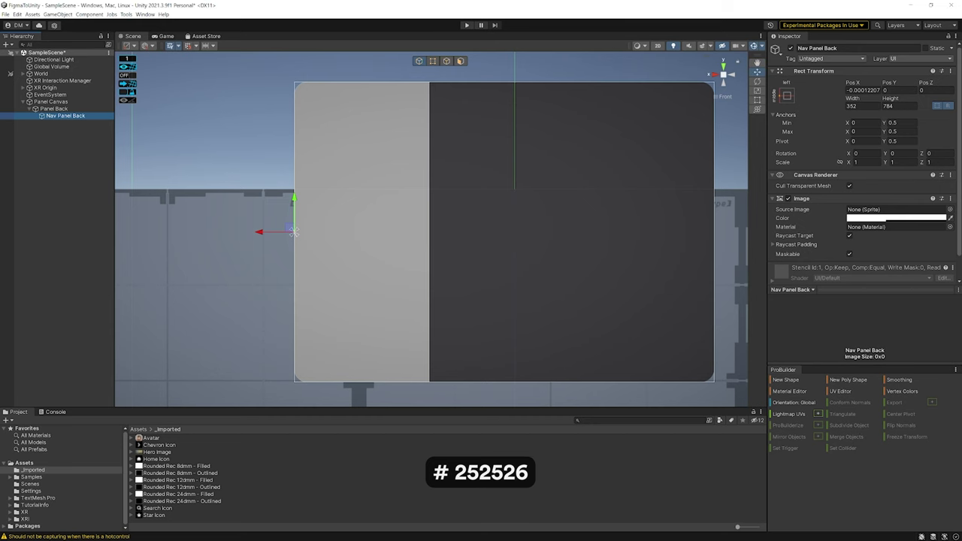
left_click(880, 218)
left_click(928, 399)
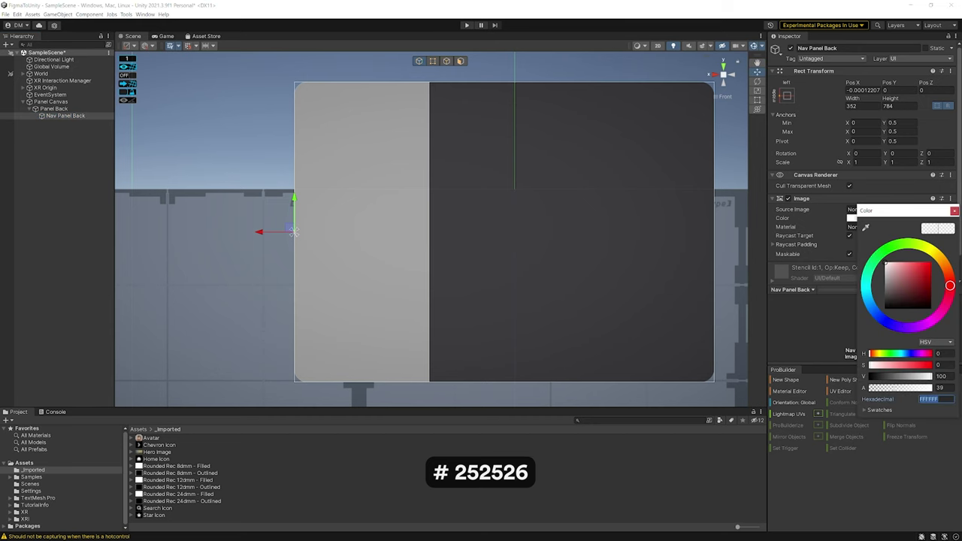
key("ctrl+v")
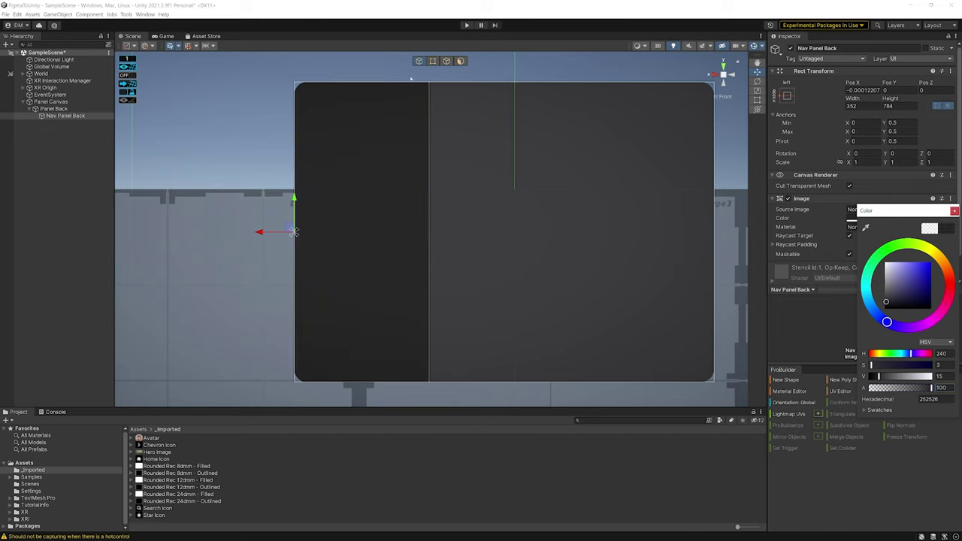
left_click(361, 63)
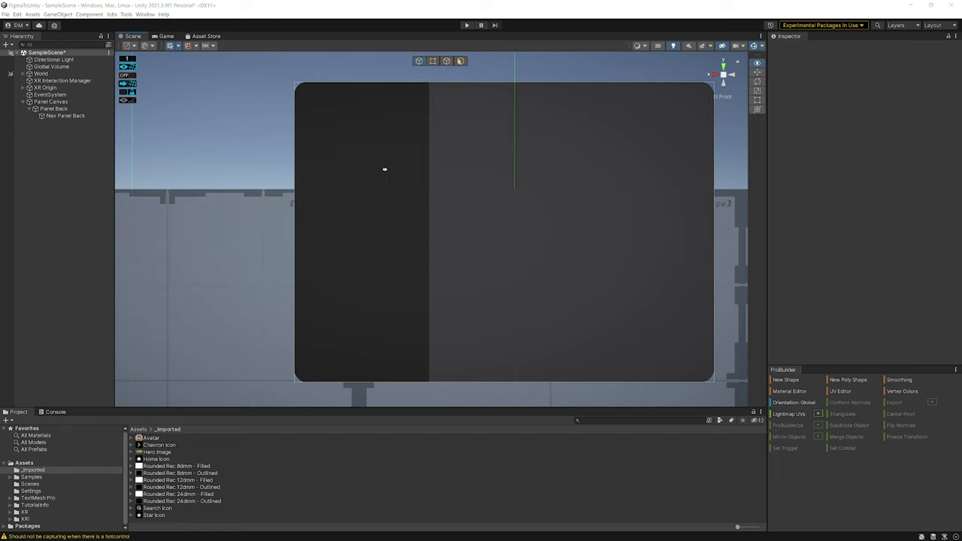
key("alt+Tab")
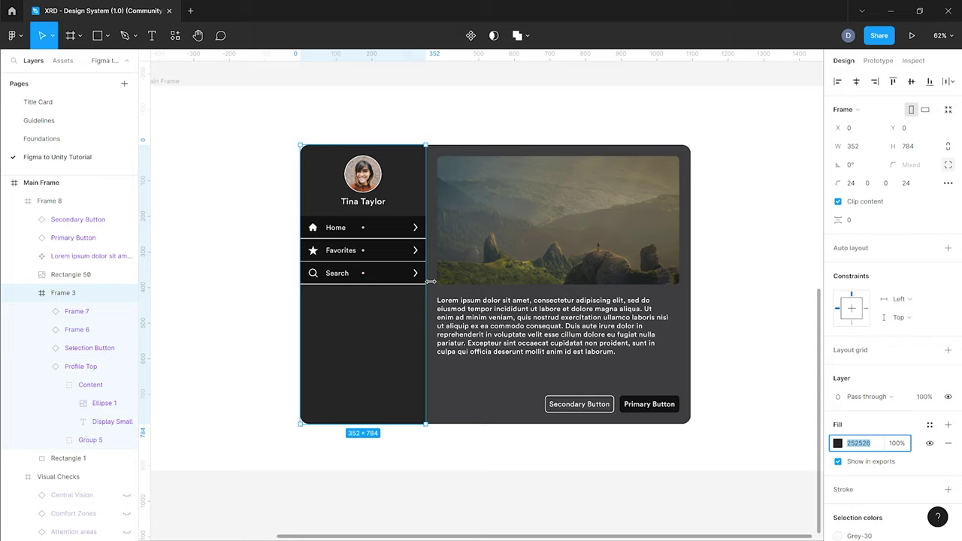
key("alt+Tab")
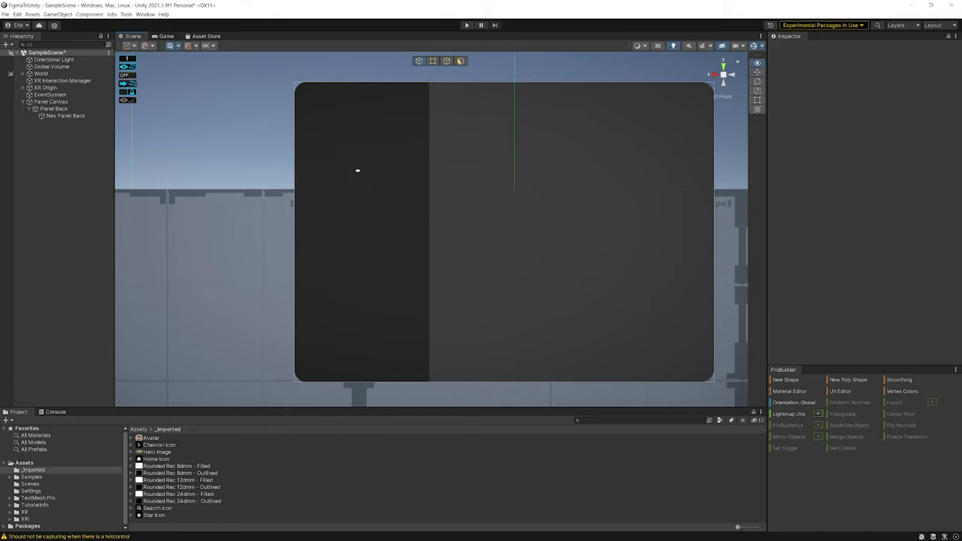
key("alt+Tab")
key("alt+Tab")
left_click(59, 116)
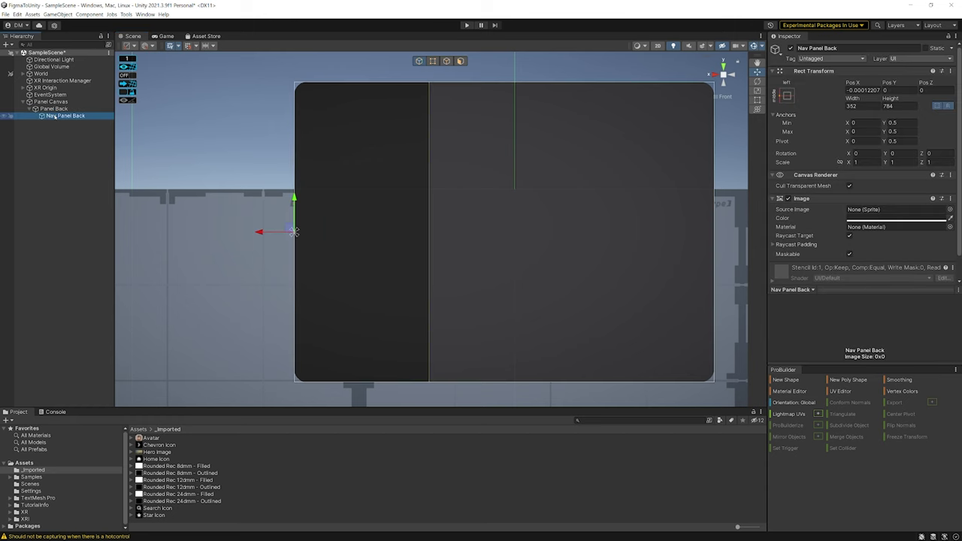
Add a Raw Image inside Nav Panel Back and check the Figma avatar ellipse's size.
right_click(56, 116)
mouse_move(76, 263)
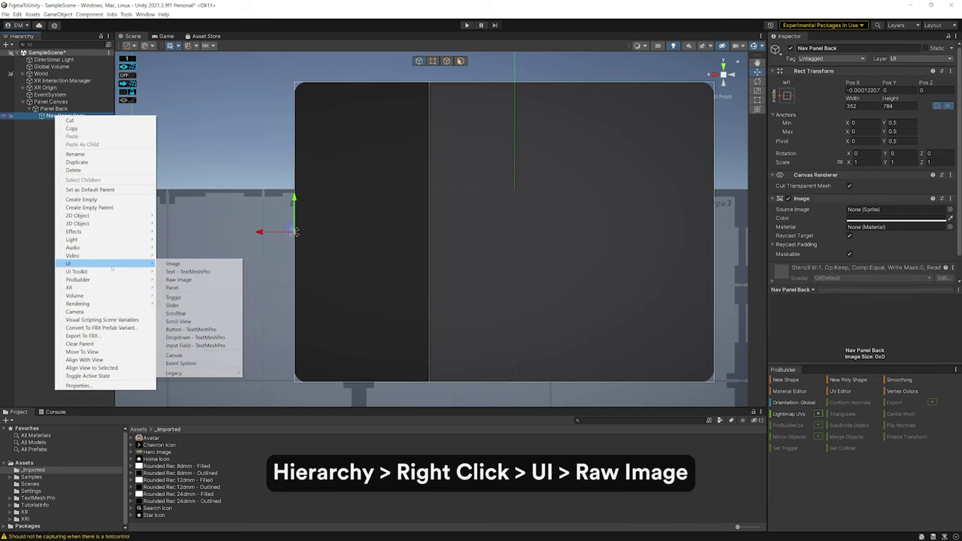
left_click(188, 280)
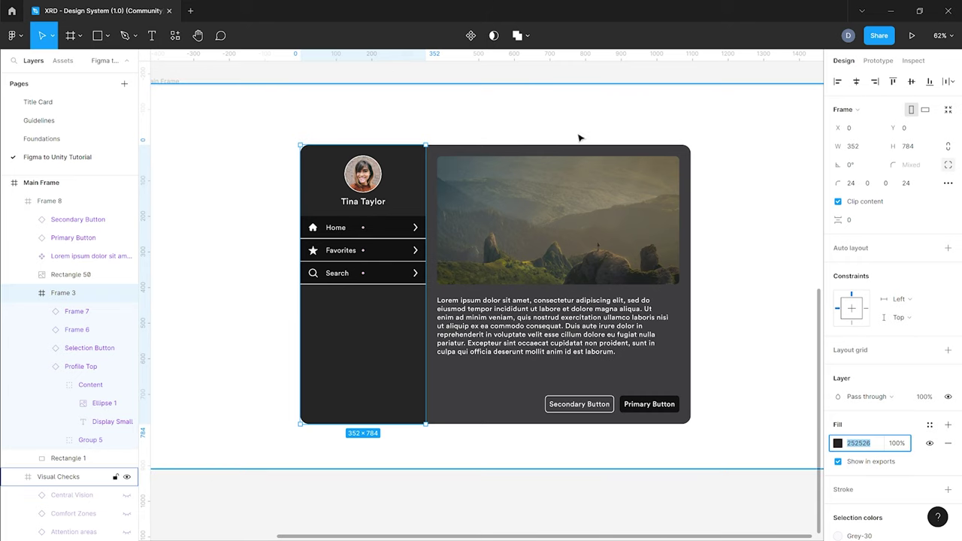
left_click(381, 183)
double_click(381, 183)
double_click(380, 183)
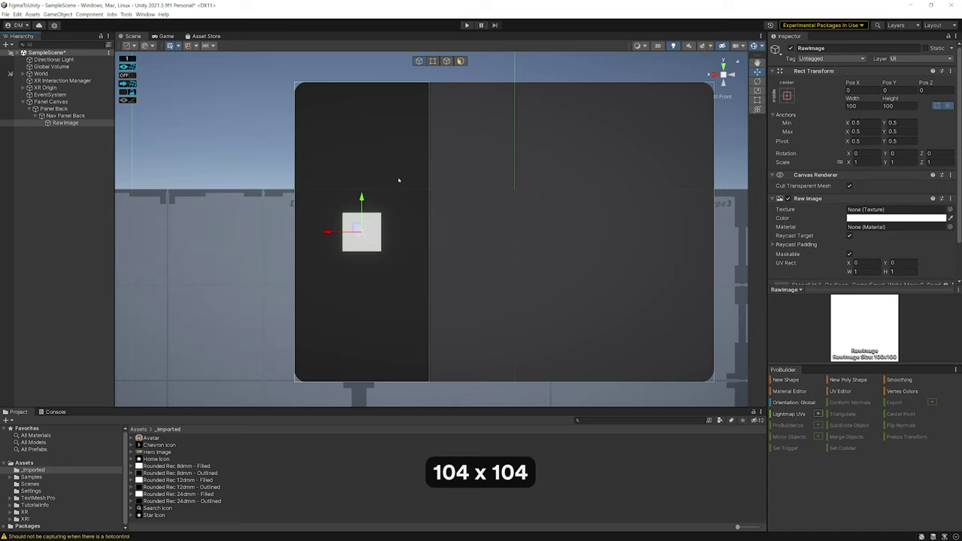
Size the raw image 104 × 104 and anchor it to the panel's top centre.
left_click(853, 106)
type("1")
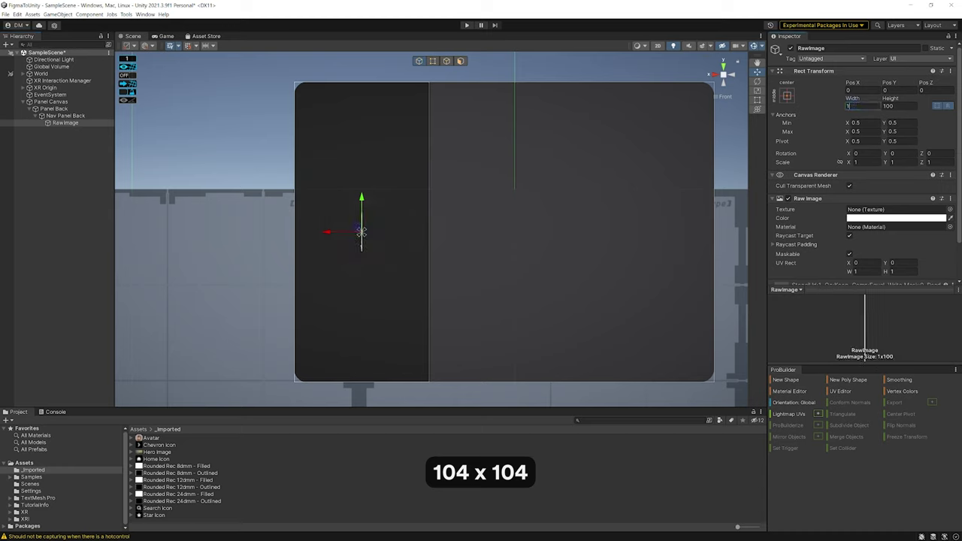
type("04")
key("Tab")
type("104")
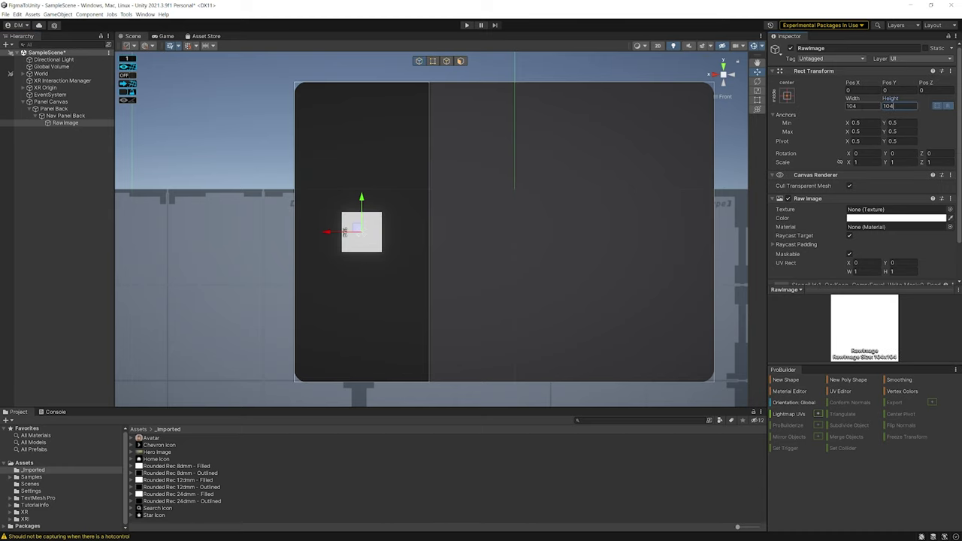
key("Return")
left_click(788, 96)
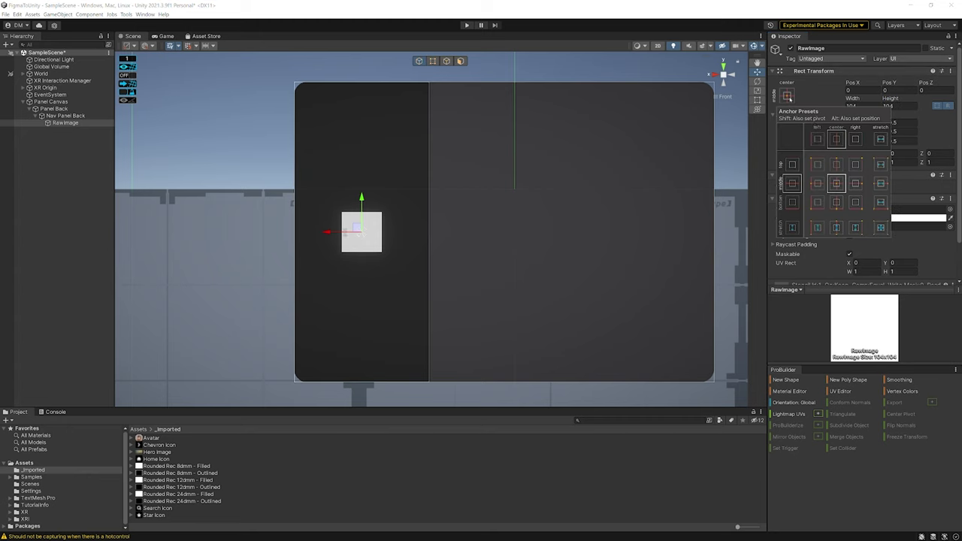
left_click(835, 162, "alt+shift")
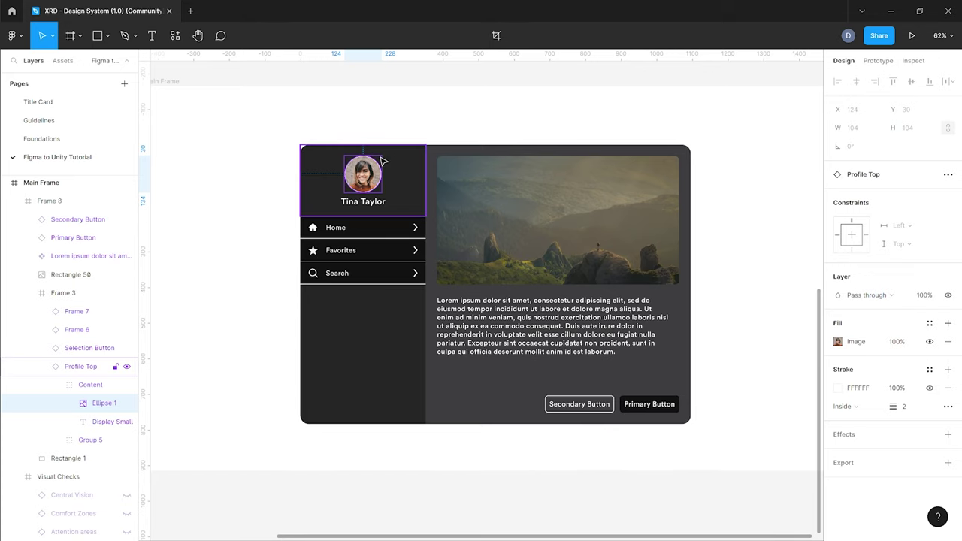
key("alt")
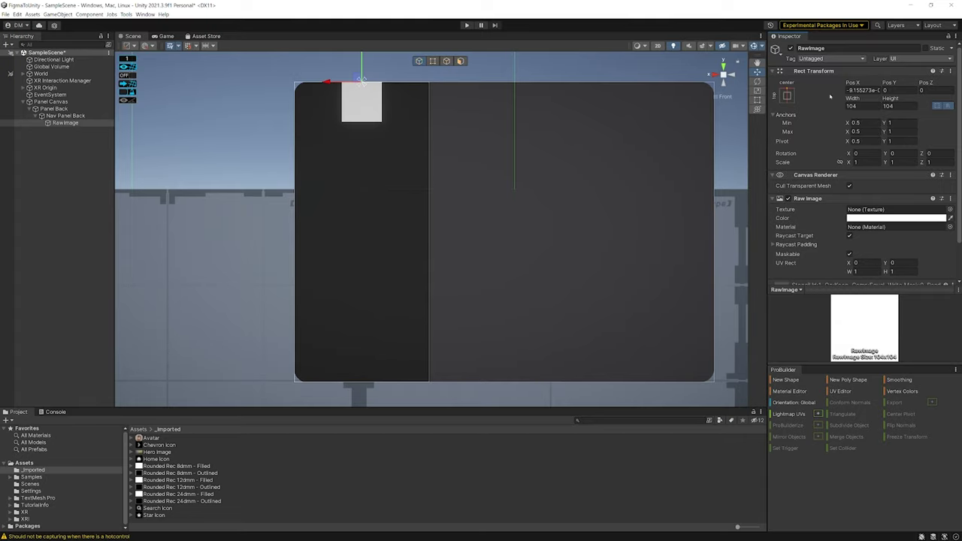
Set the raw image's Pos Y to -32.
left_click(895, 90)
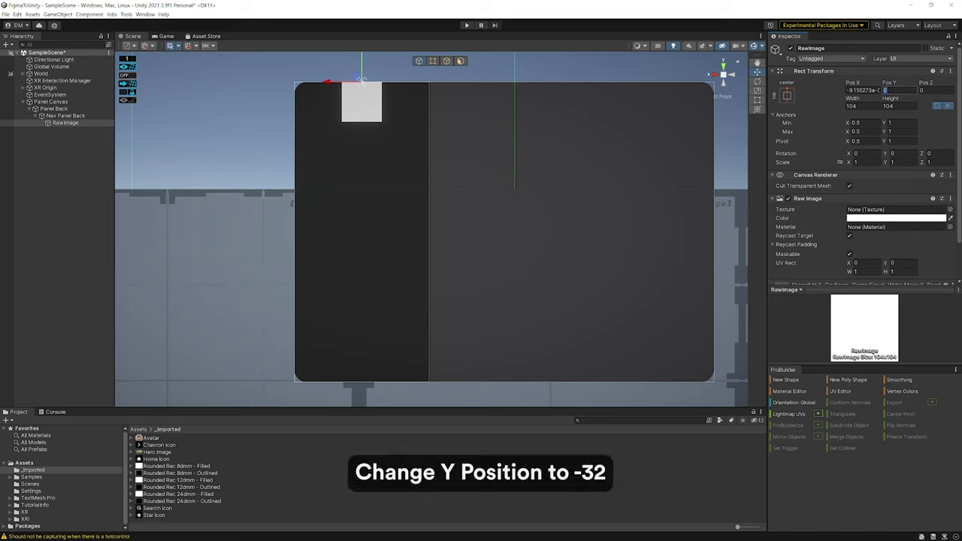
type("30")
key("Home")
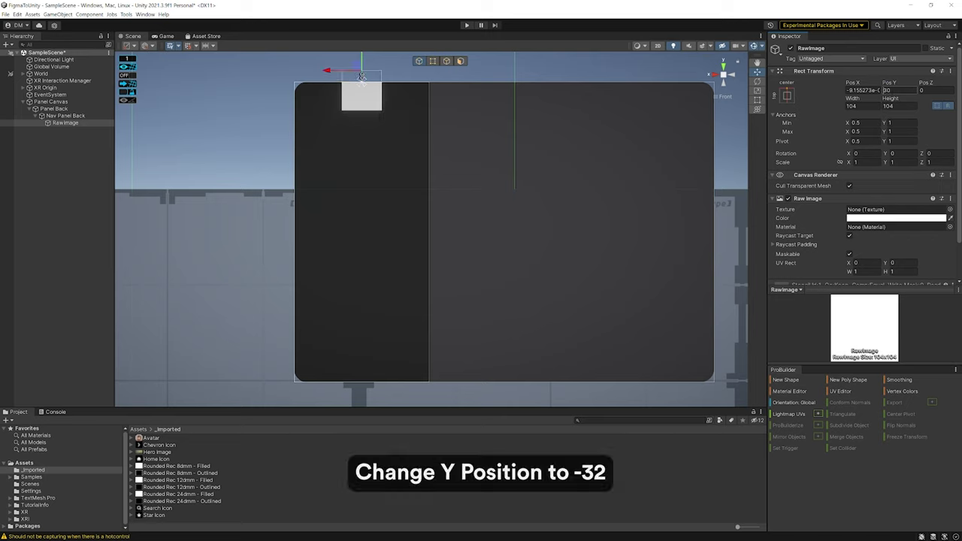
type("-")
key("End")
key("BackSpace")
type("2")
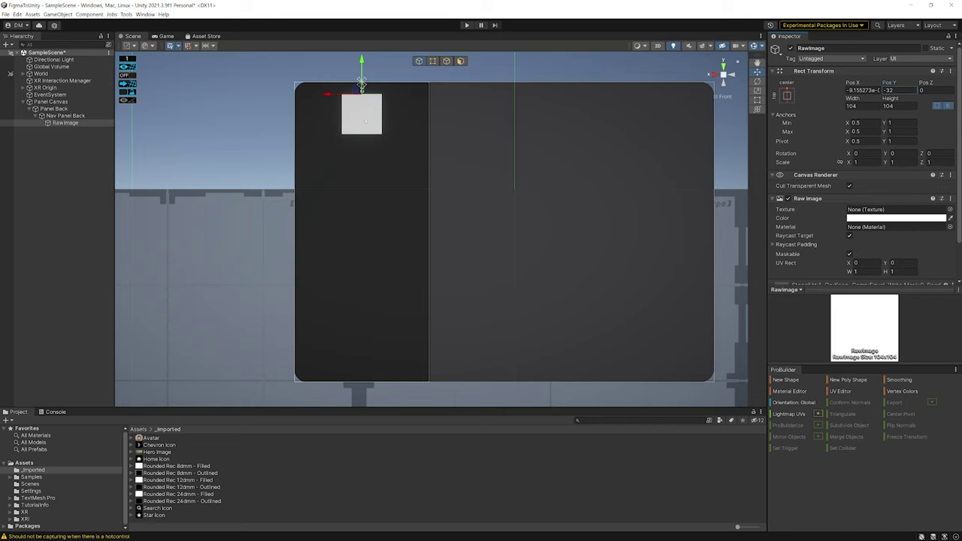
Assign the Avatar asset as the raw image's Texture and compare with Figma.
left_click_drag(138, 440, 881, 166)
scroll(847, 254, "down", 1)
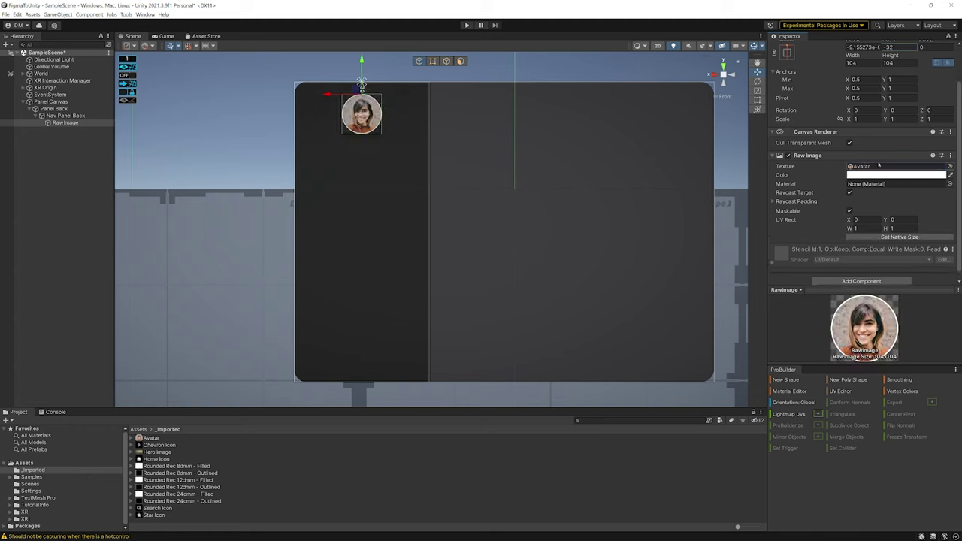
scroll(403, 107, "up", 3)
middle_click_drag(403, 107, 414, 150)
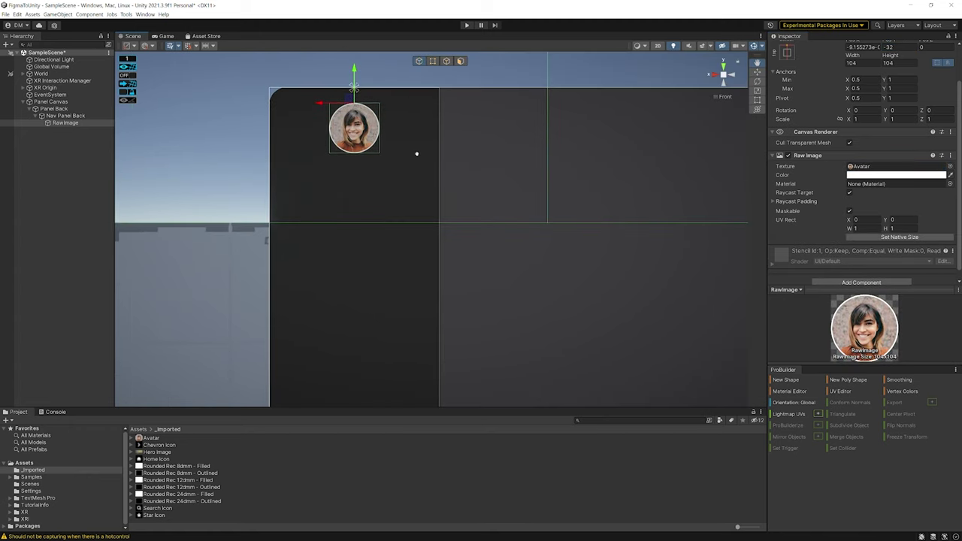
key("alt+Tab")
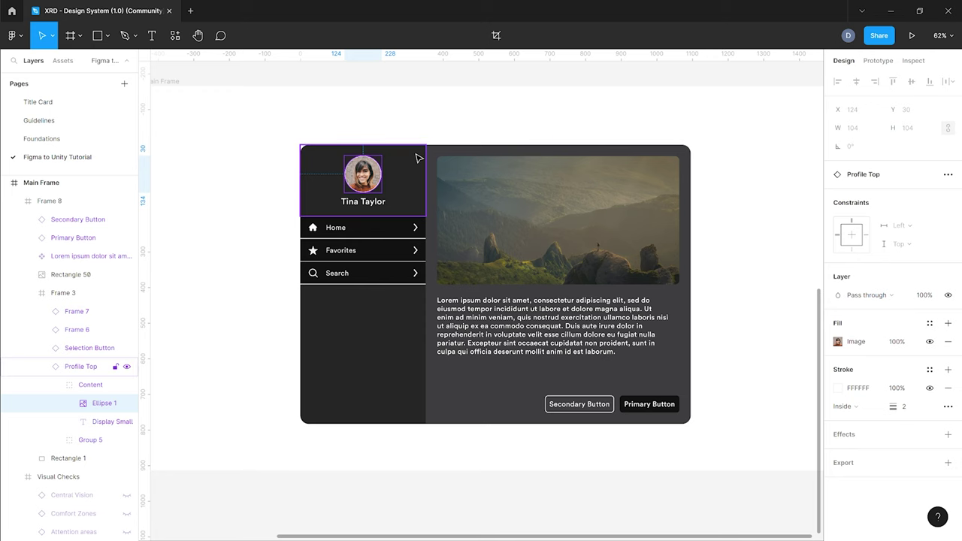
key("alt+Tab")
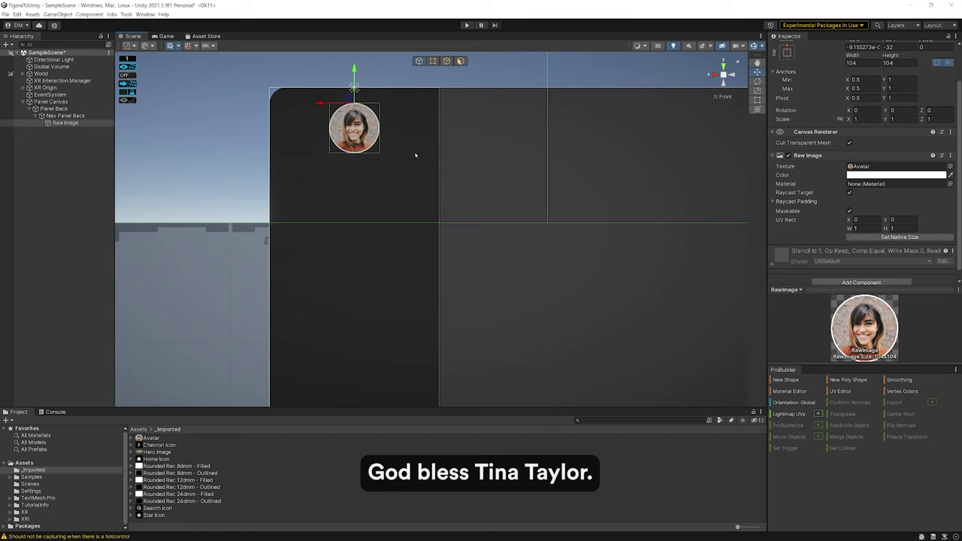
Rename the RawImage to 'Avatar Image' and reselect Nav Panel Back.
left_click(83, 122)
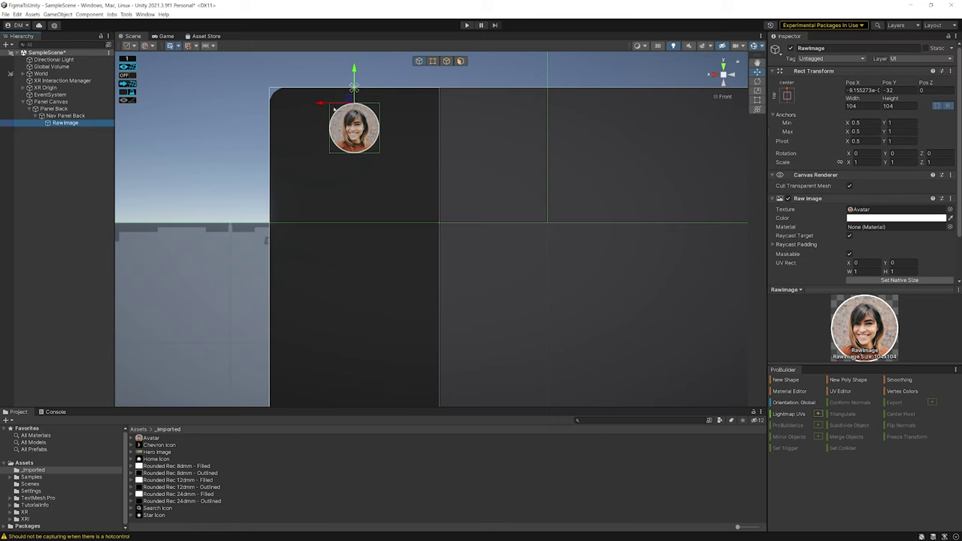
key("f")
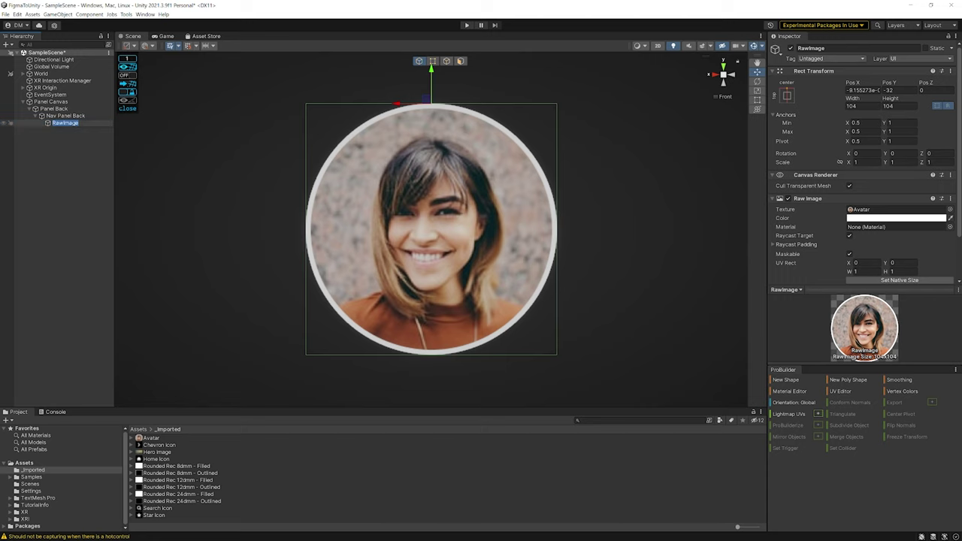
type("Avatar Image")
key("Return")
scroll(433, 257, "down", 5)
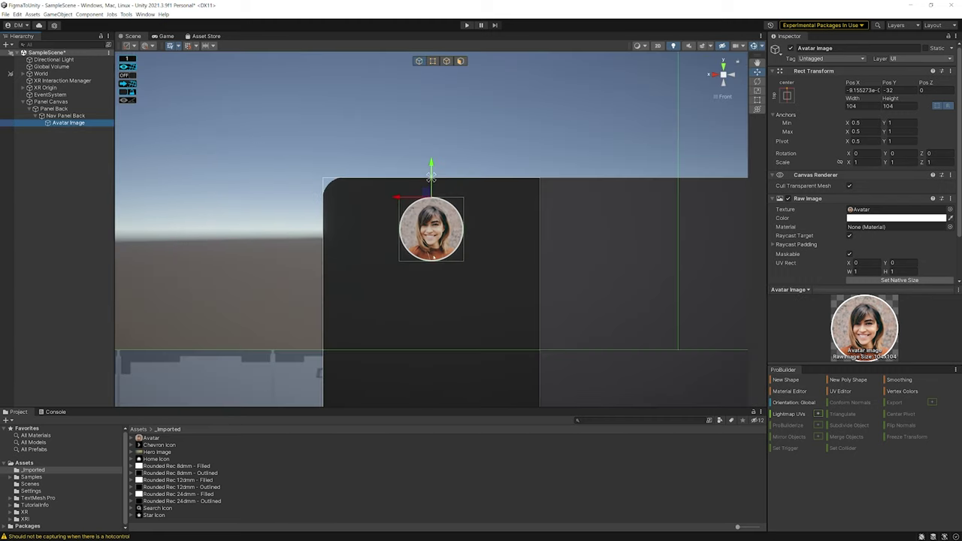
scroll(432, 257, "down", 2)
middle_click_drag(432, 258, 423, 204)
scroll(425, 165, "up", 2)
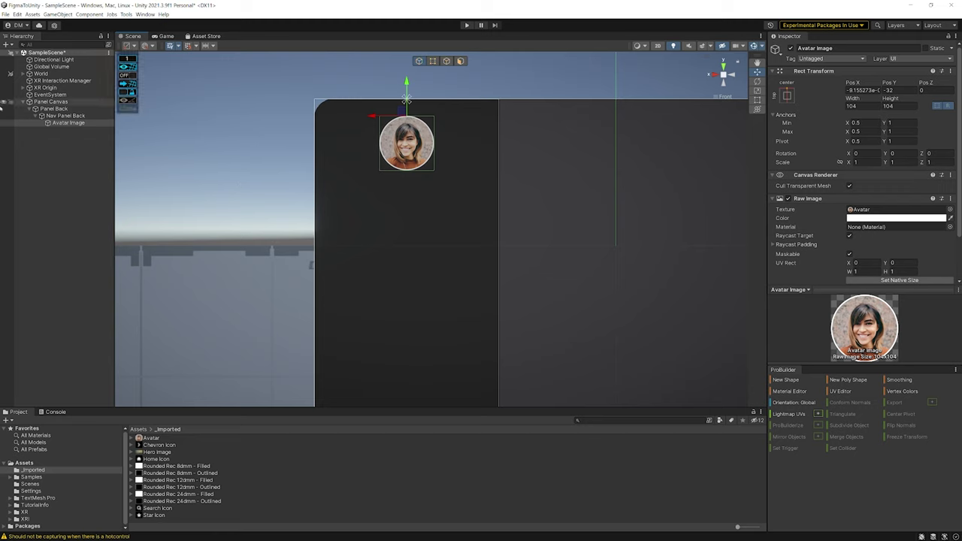
left_click(66, 115)
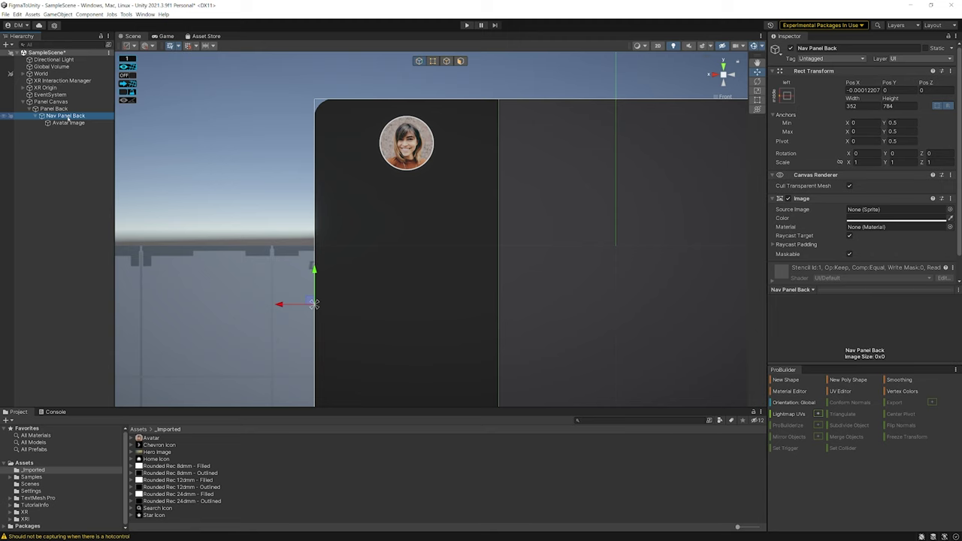
Add a new TextMeshPro text object inside Nav Panel Back.
right_click(67, 117)
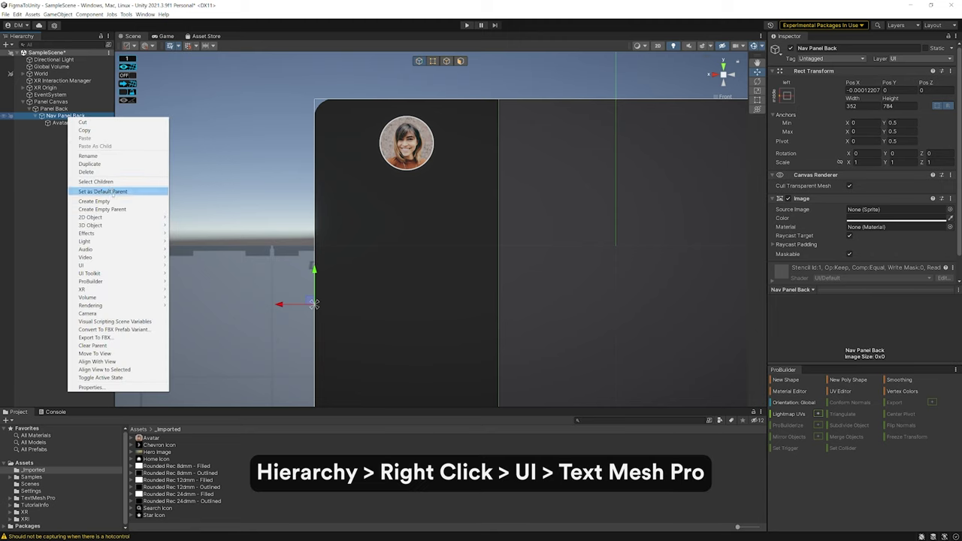
mouse_move(112, 269)
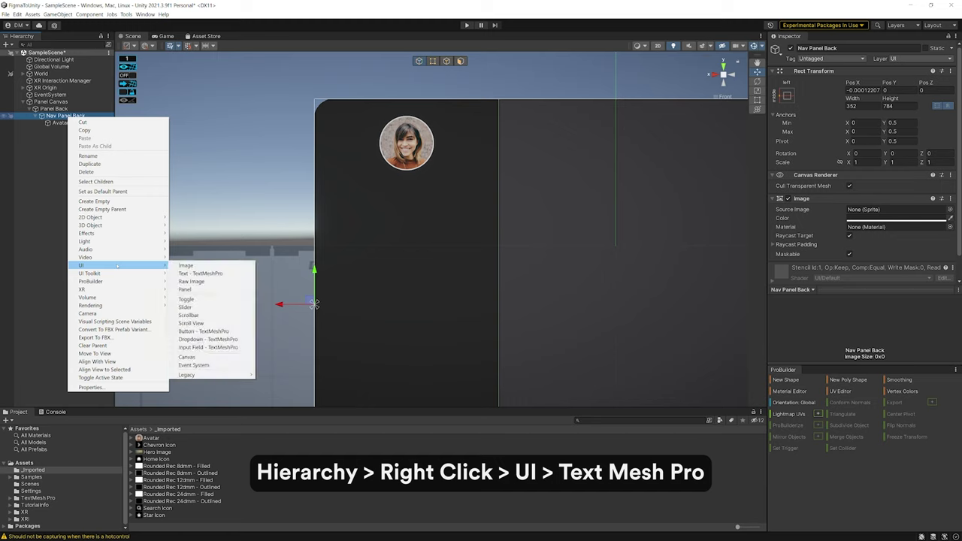
left_click(220, 274)
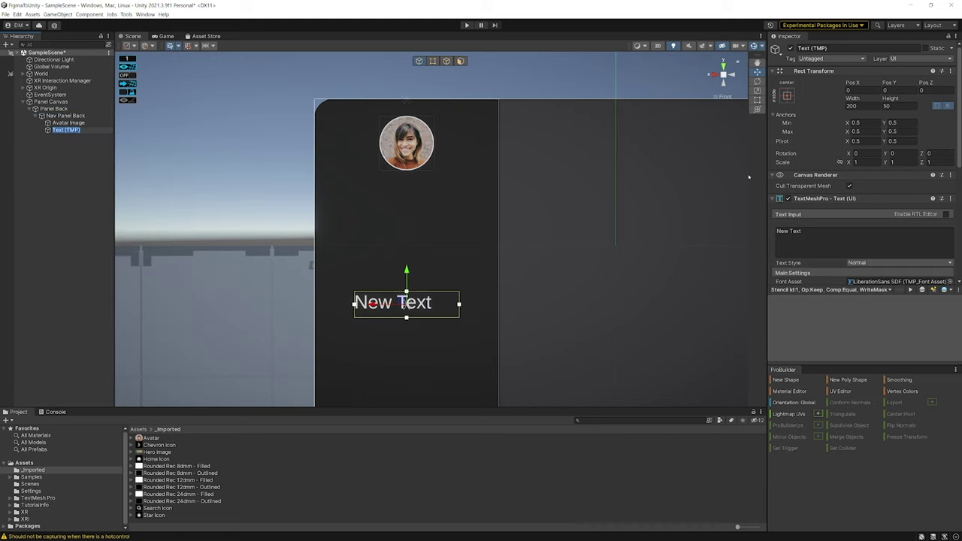
Change the text to 'Tina Taylor', centre it horizontally, and compare with the Figma design.
left_click(782, 233)
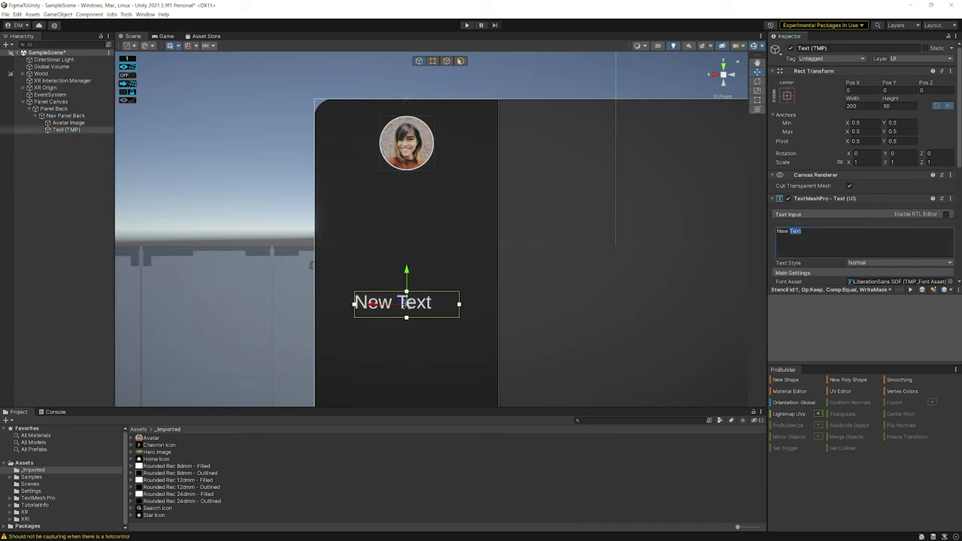
type("Tin")
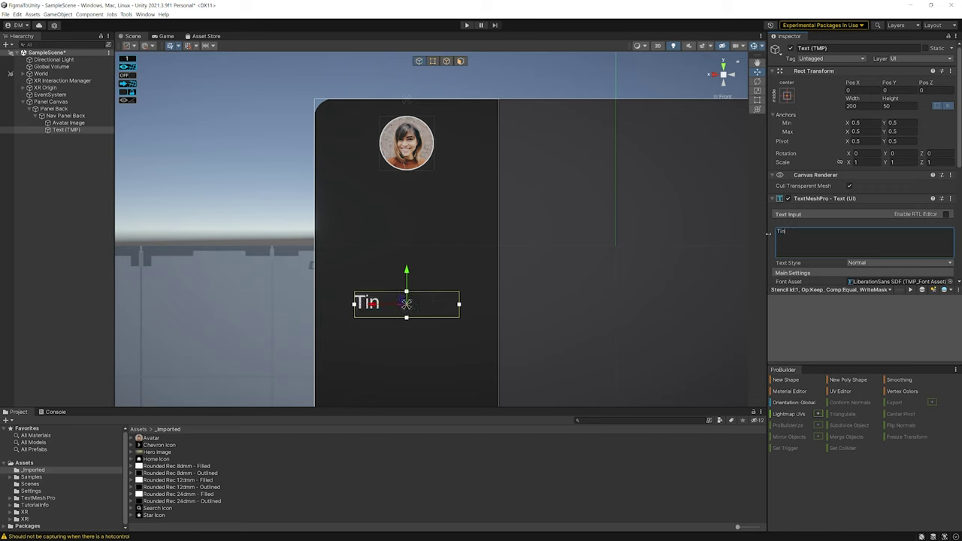
type("a Taylor")
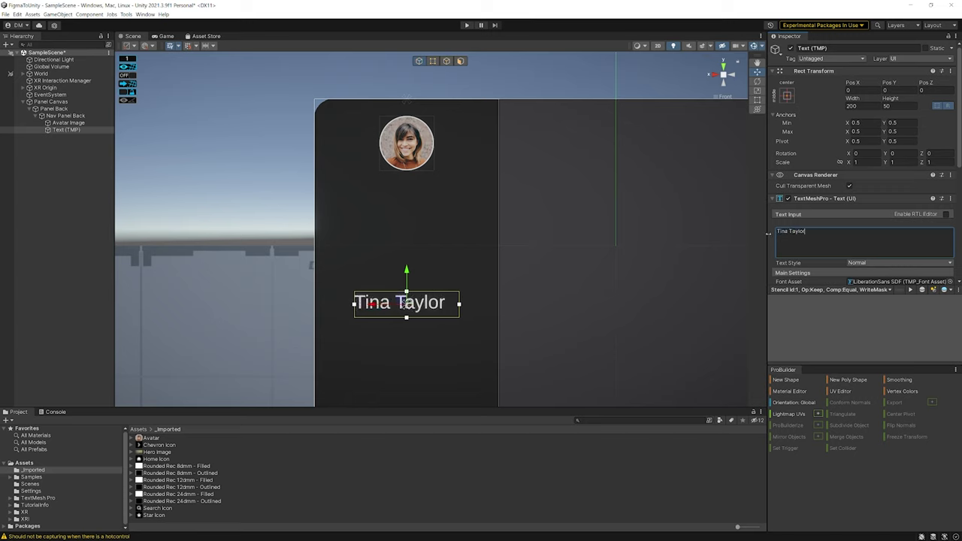
scroll(863, 226, "down", 5)
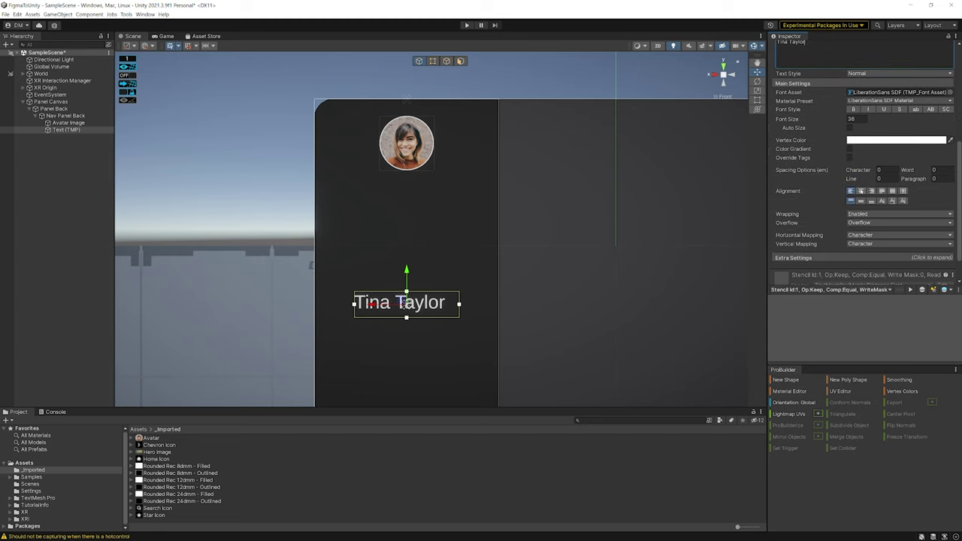
left_click(861, 191)
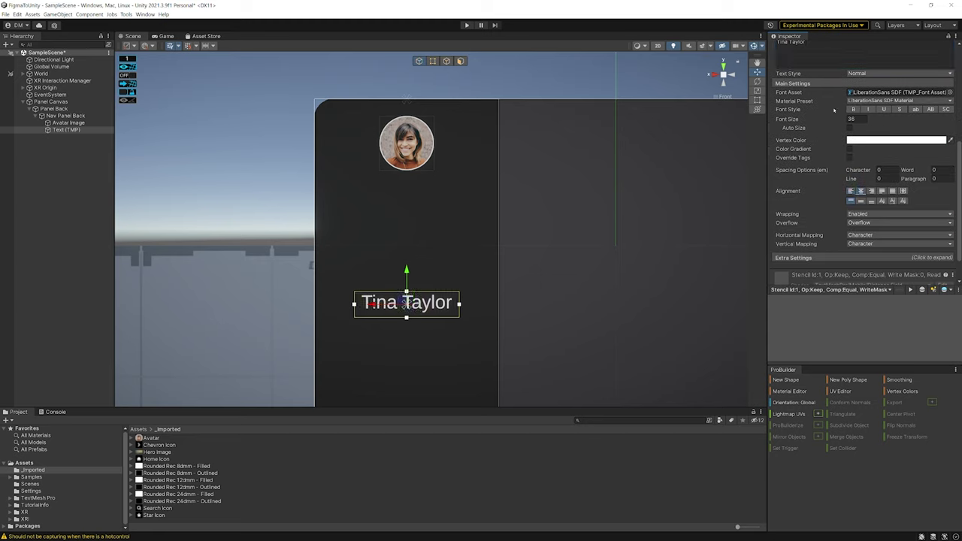
key("alt+Tab")
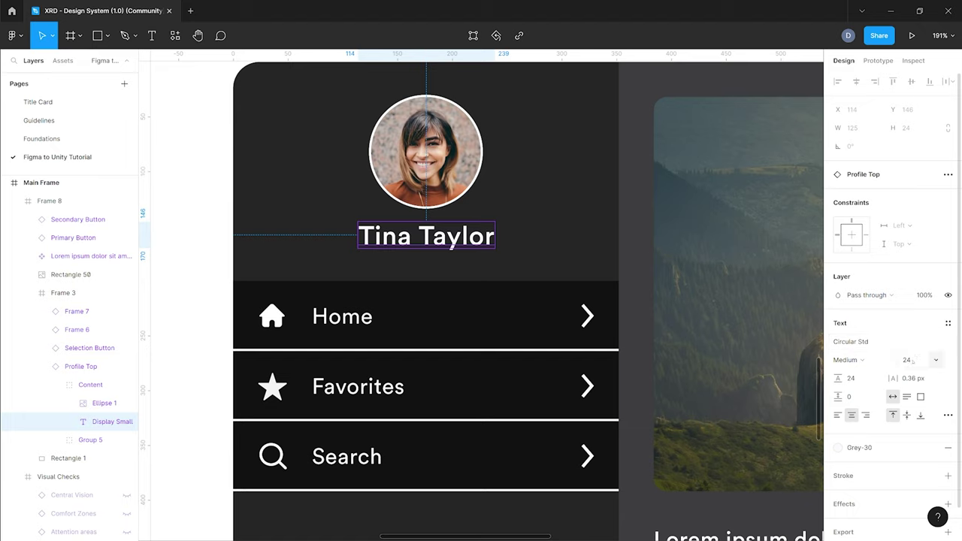
Give the Tina Taylor label font size 24 and middle vertical alignment.
key("alt+Tab")
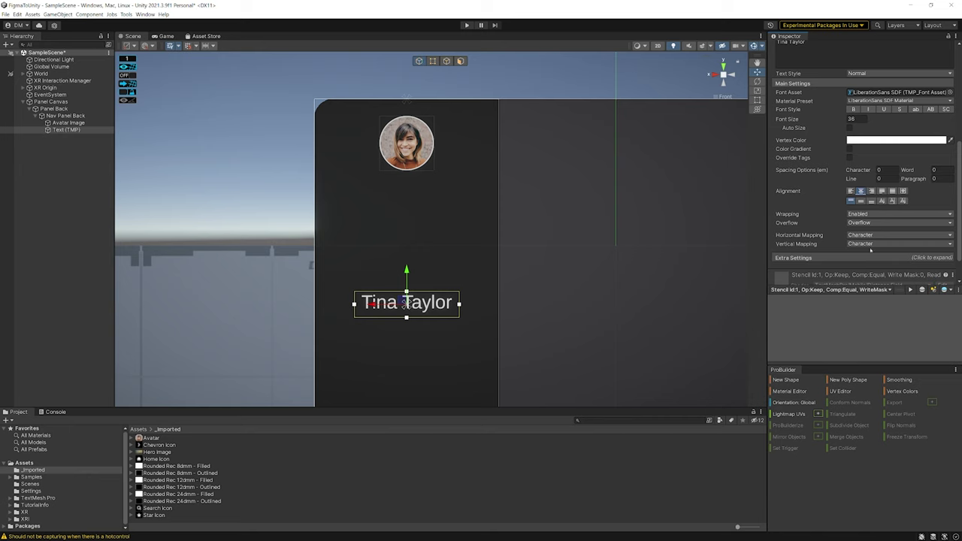
scroll(871, 251, "up", 2)
left_click(857, 166)
type("35")
key("BackSpace")
key("BackSpace")
type("24")
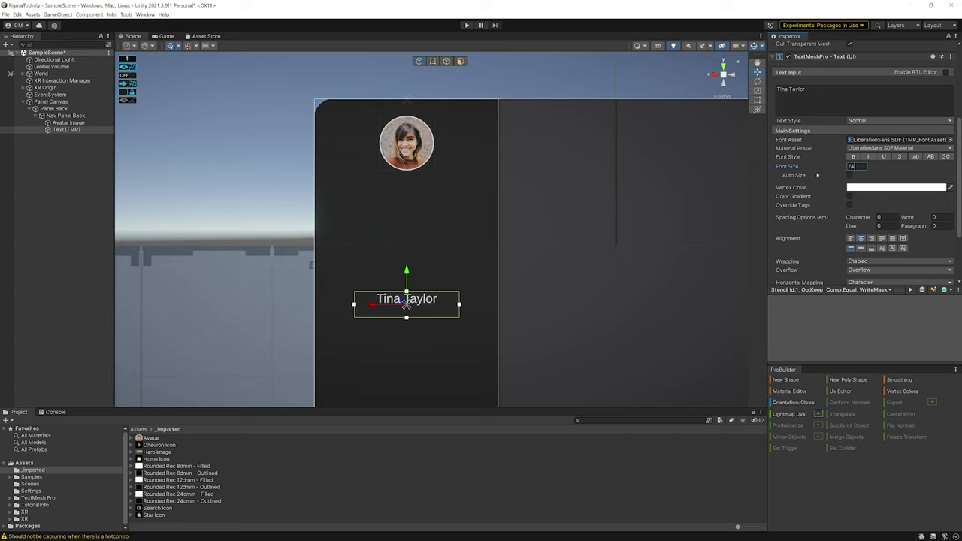
left_click(861, 249)
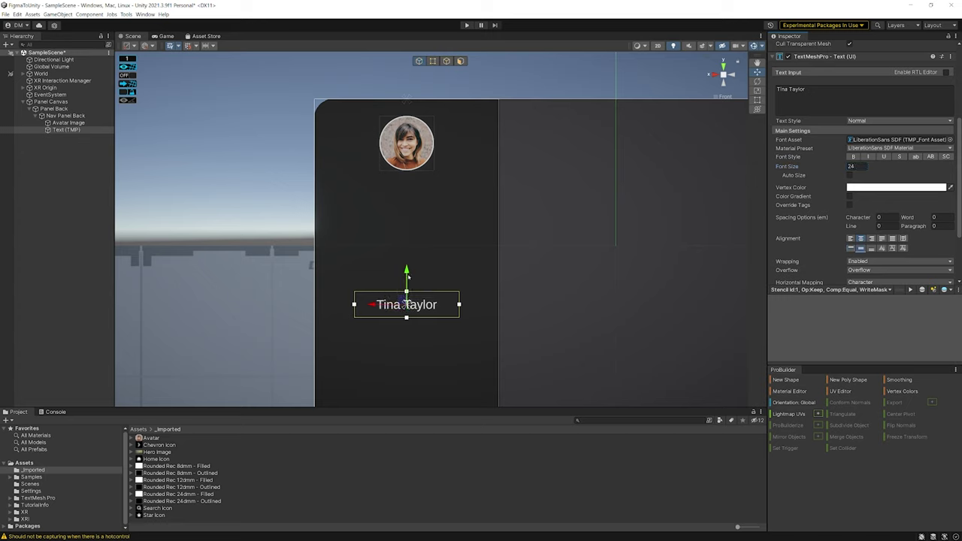
scroll(415, 307, "up", 2)
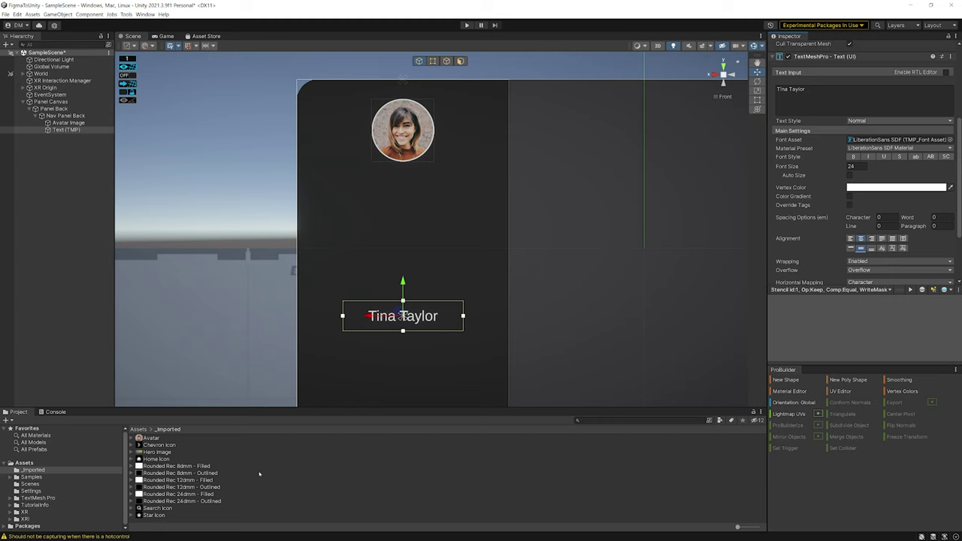
Open the Circular Std font folder inside _Imported and browse its font files.
left_click(34, 470)
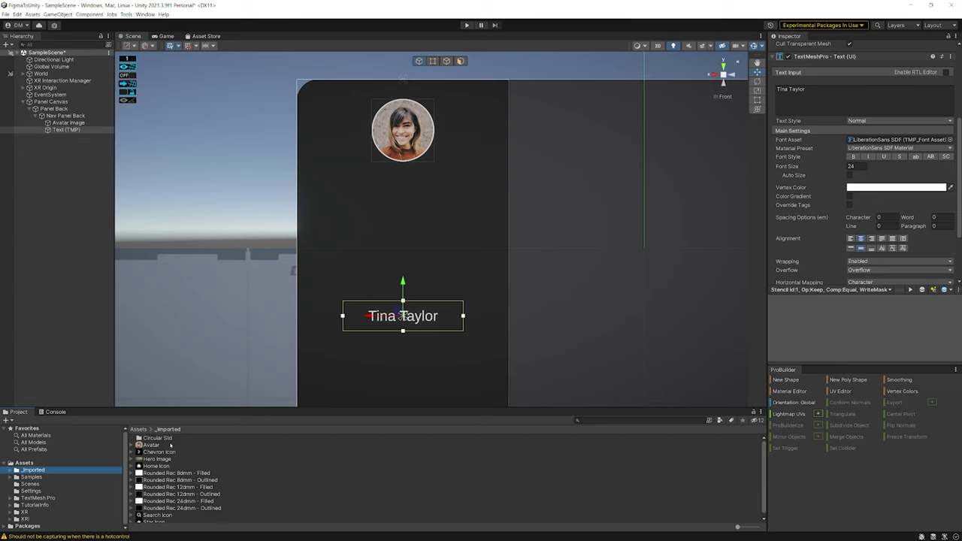
left_click(170, 441)
double_click(170, 441)
key("Down")
key("Down")
key("Down")
key("Down")
key("Down")
key("Down")
key("Down")
key("Down")
key("Up")
key("Up")
key("Up")
key("Up")
key("Up")
key("Up")
key("Up")
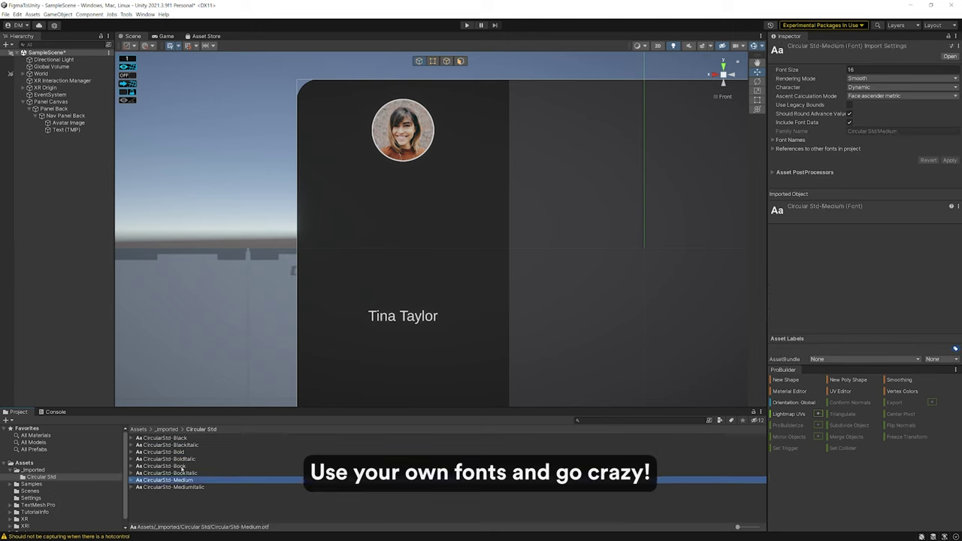
left_click(183, 487)
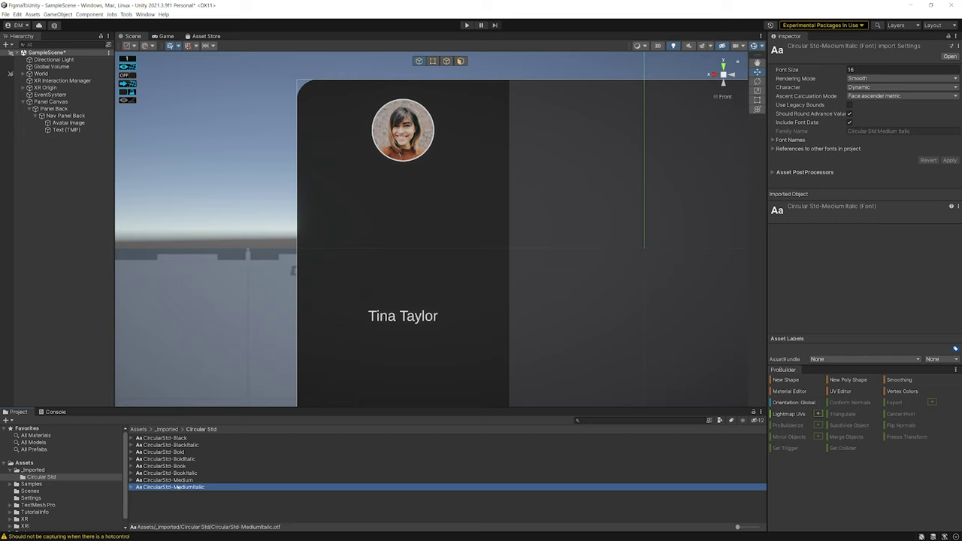
Dock the Font Asset Creator beside ProBuilder, set CircularStd-Medium as source font, and generate the atlas.
left_click(146, 14)
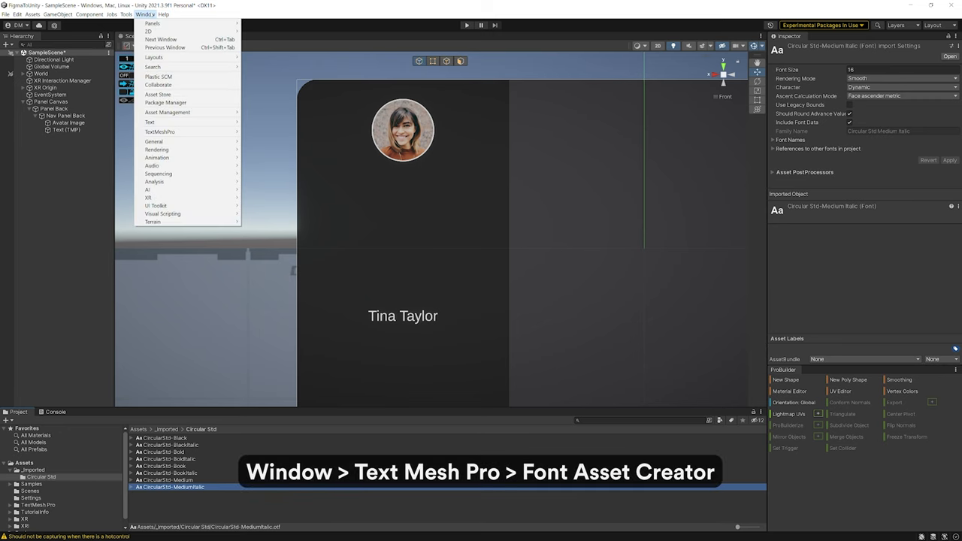
mouse_move(182, 134)
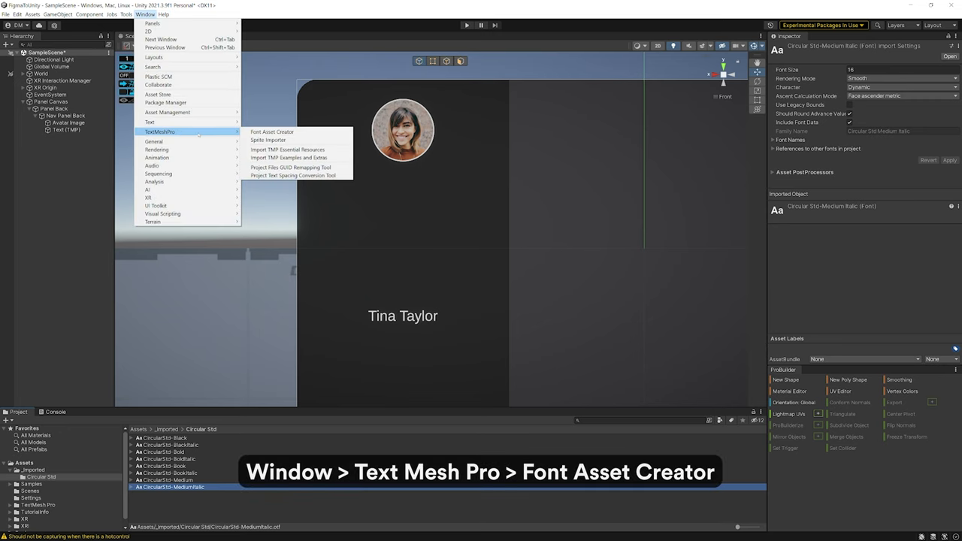
left_click(297, 137)
left_click_drag(602, 141, 845, 403)
left_click_drag(799, 367, 825, 425)
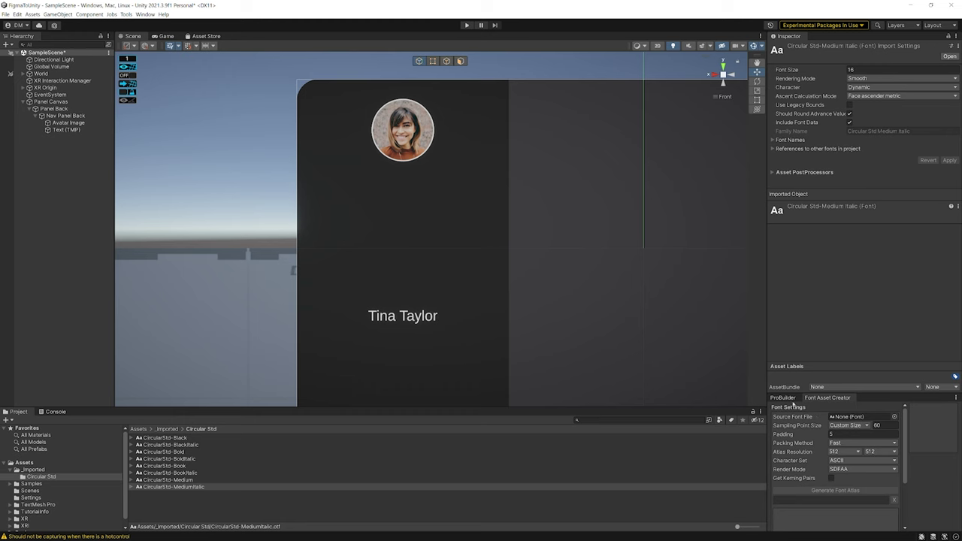
left_click_drag(764, 380, 648, 380)
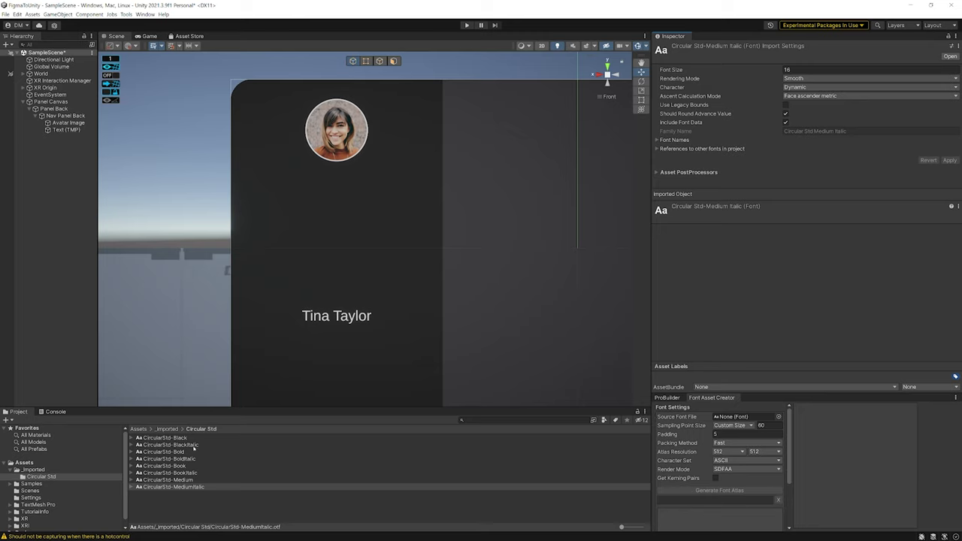
left_click_drag(180, 487, 750, 419)
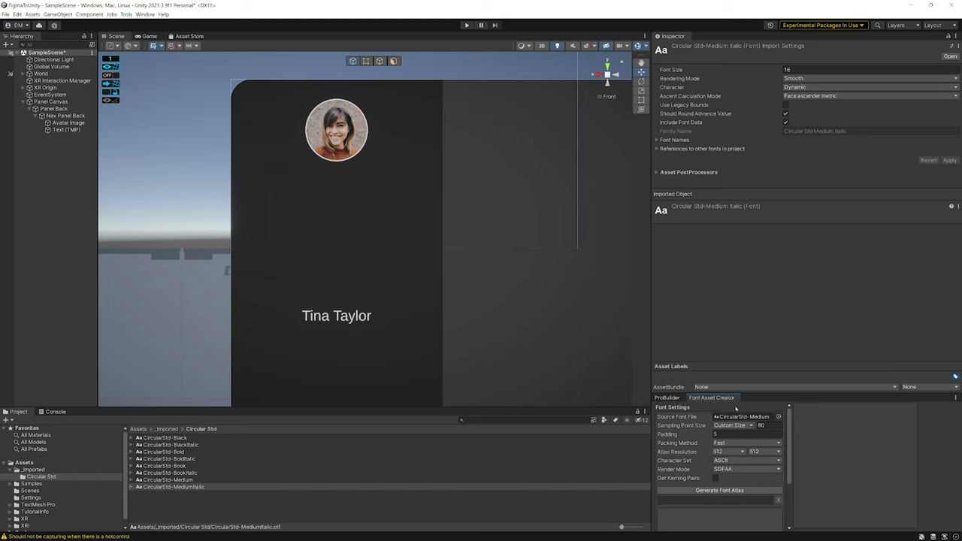
left_click(719, 491)
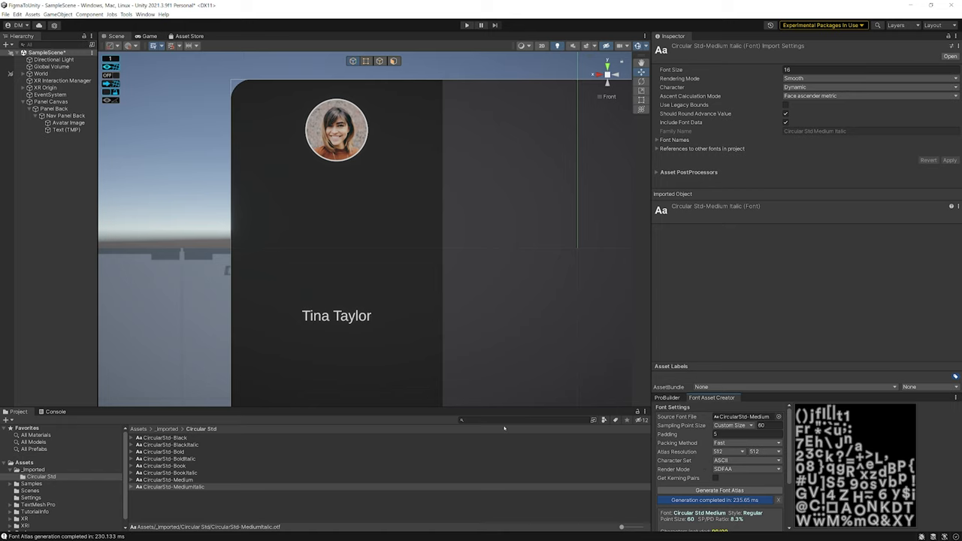
Save the generated atlas as 'CircularStd-Medium SDF' in the Circular Std folder.
scroll(737, 485, "down", 3)
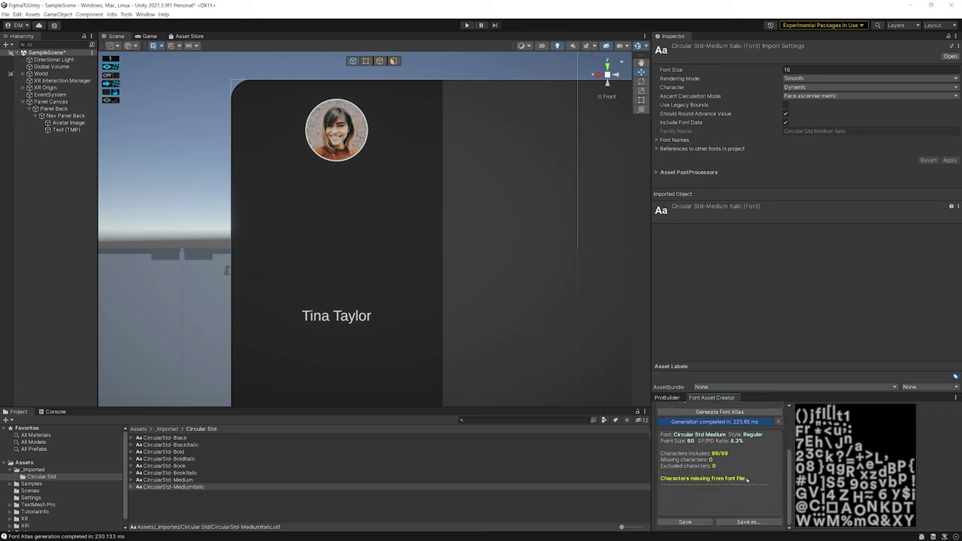
left_click(748, 522)
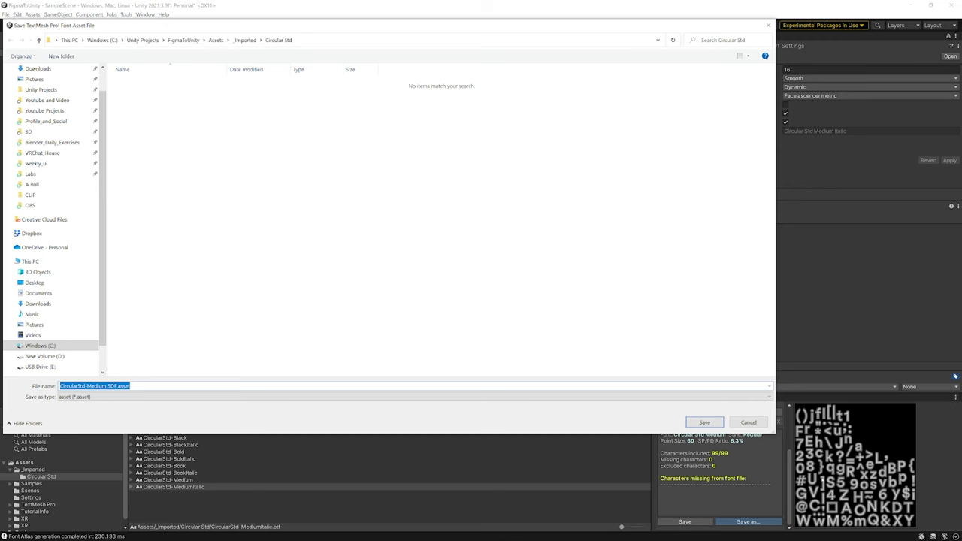
left_click(705, 423)
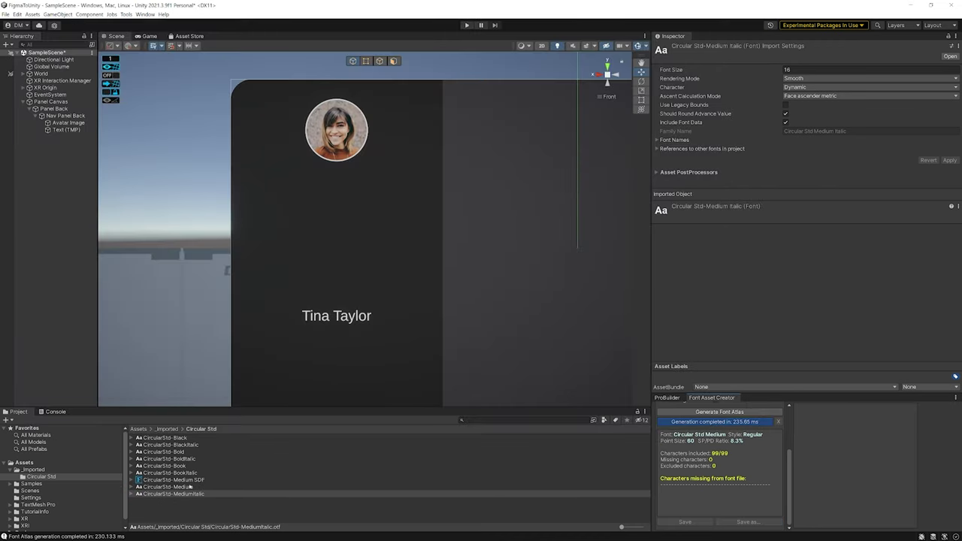
Apply the CircularStd-Medium SDF font asset to the Tina Taylor text.
left_click(64, 131)
left_click_drag(162, 480, 842, 288)
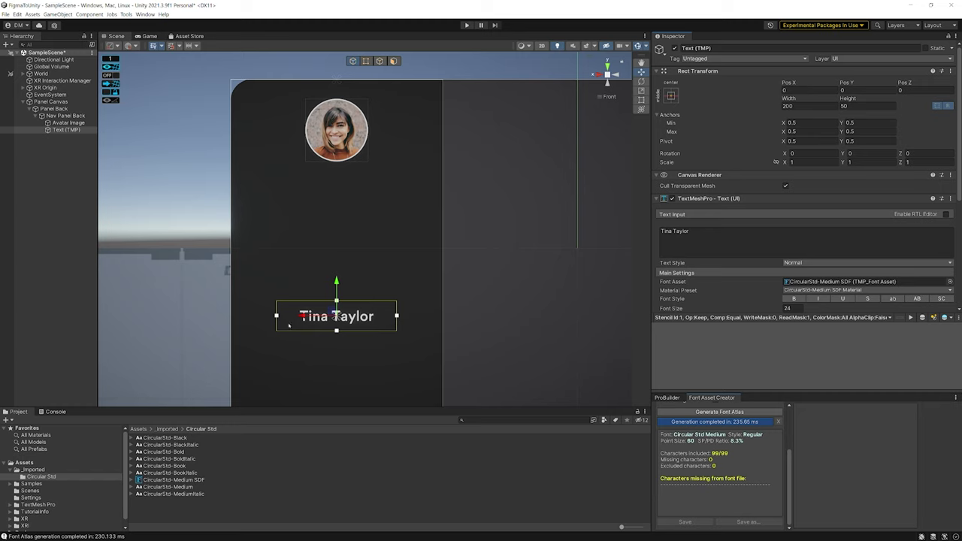
scroll(401, 300, "up", 3)
scroll(401, 299, "up", 5)
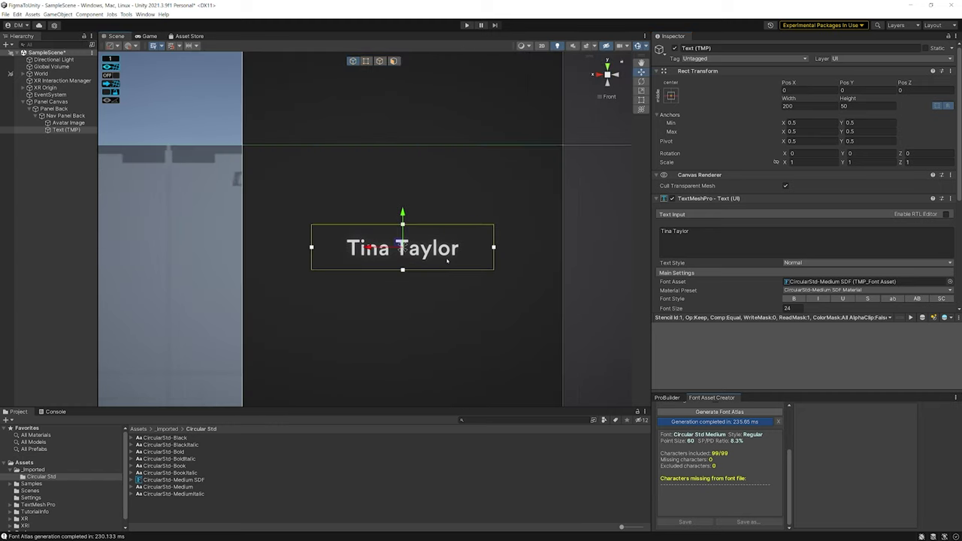
scroll(453, 275, "down", 8)
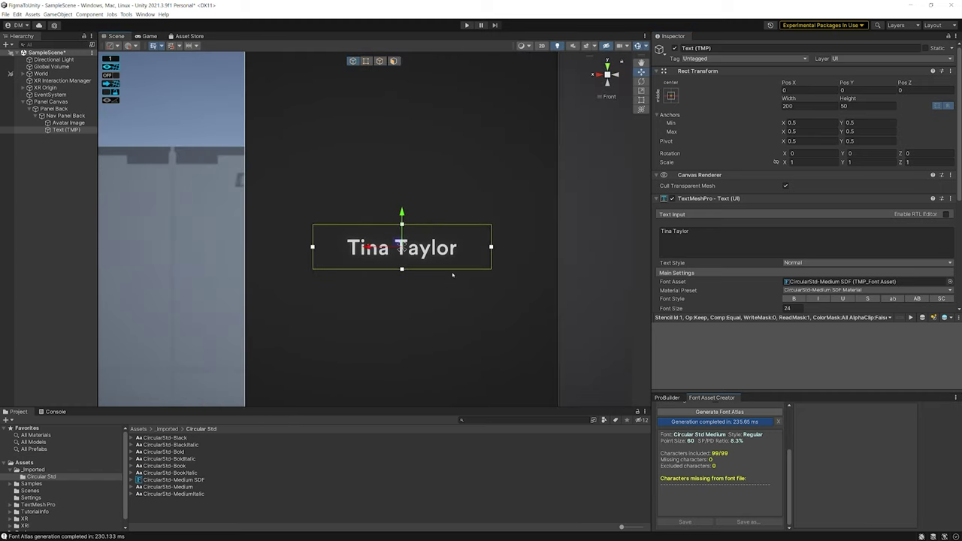
middle_click_drag(452, 276, 428, 304)
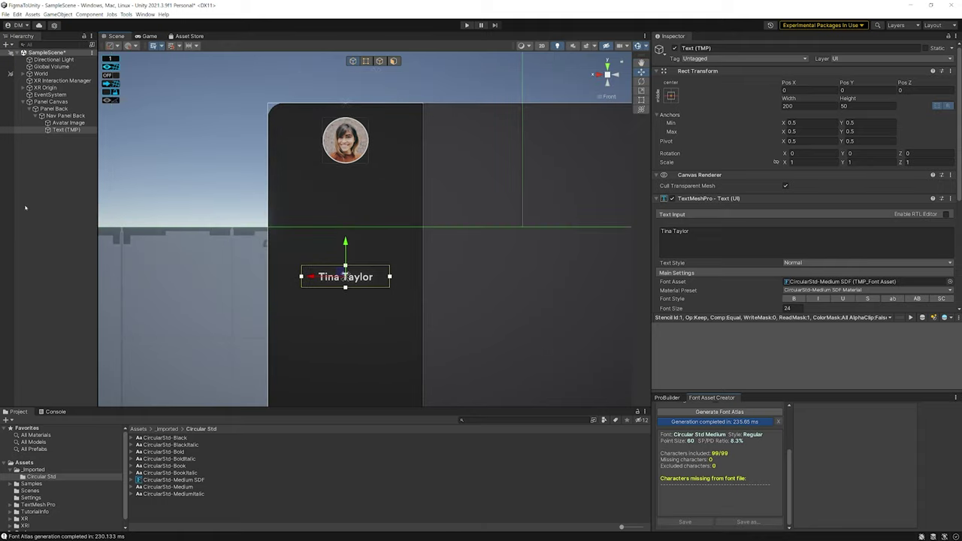
Rename the text object 'Avatar Name', trying a move up before returning it to centre.
left_click(64, 131)
key("F2")
type("Avatar Name")
key("Return")
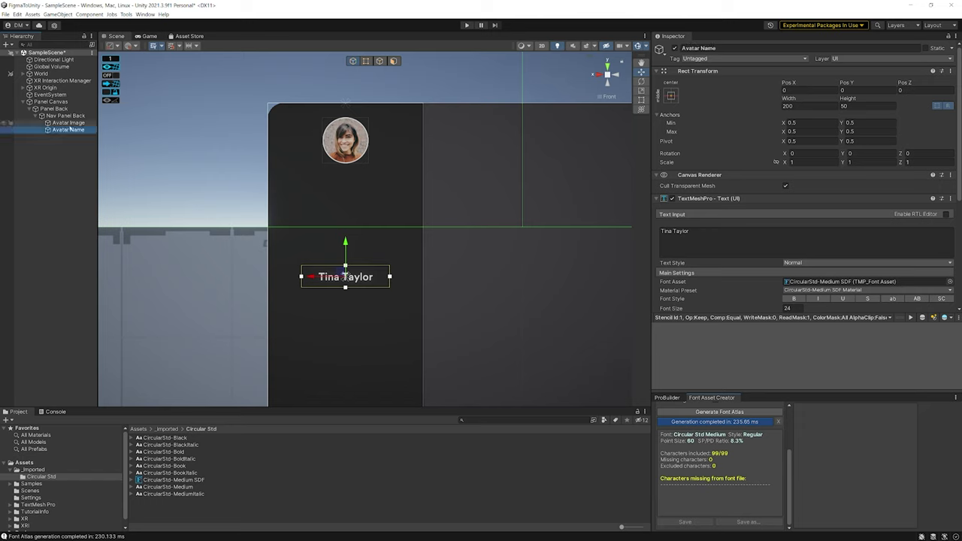
key("F2")
left_click_drag(345, 277, 345, 177)
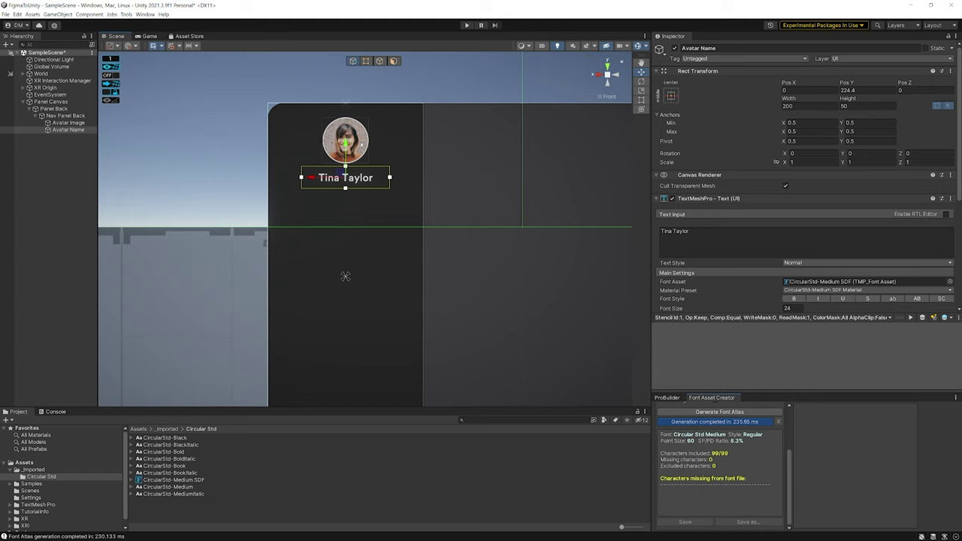
left_click_drag(345, 178, 345, 276)
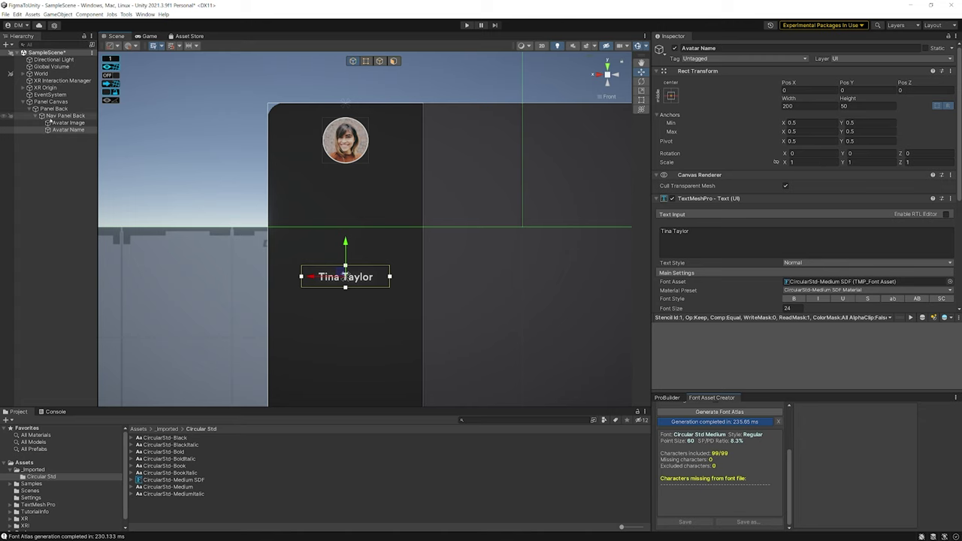
left_click(64, 118)
Create an empty child of Nav Panel Back named 'Avatar'.
right_click(64, 119)
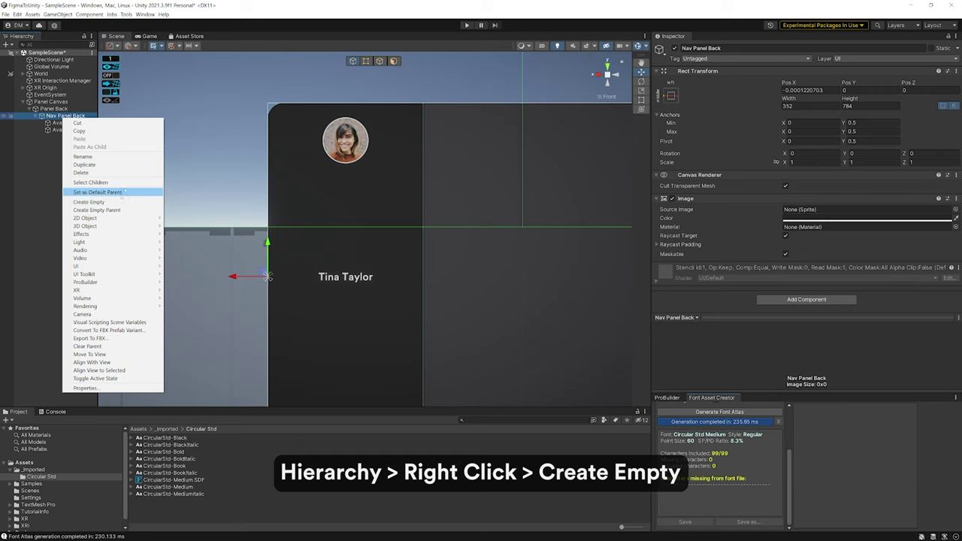
left_click(119, 203)
type("Ava")
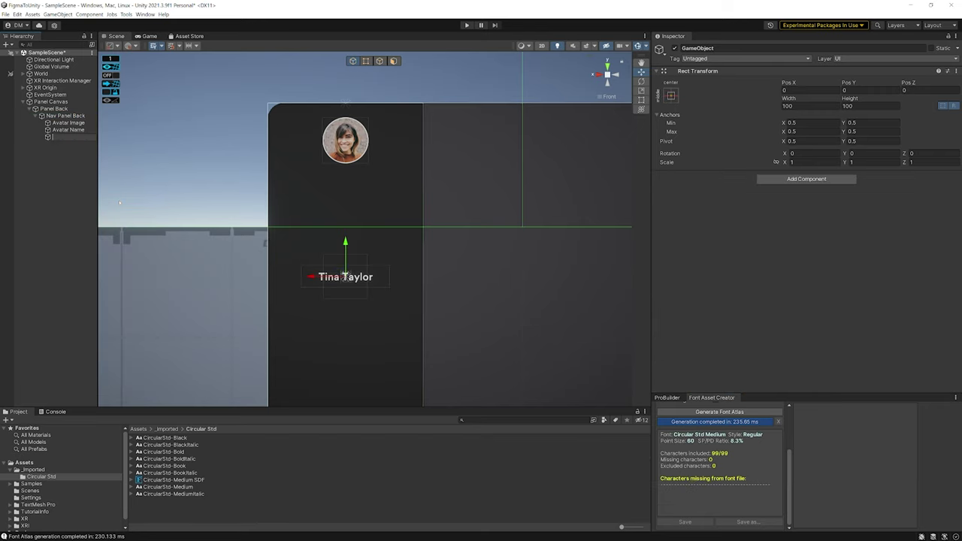
type("tar")
key("Return")
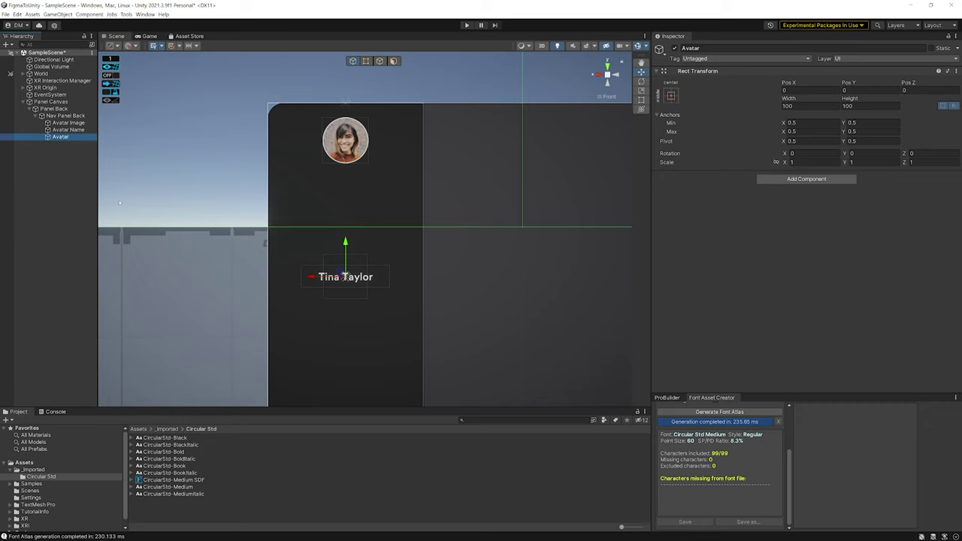
Trial grouping Avatar Image and Avatar Name under Avatar and moving it, then undo.
left_click(68, 122)
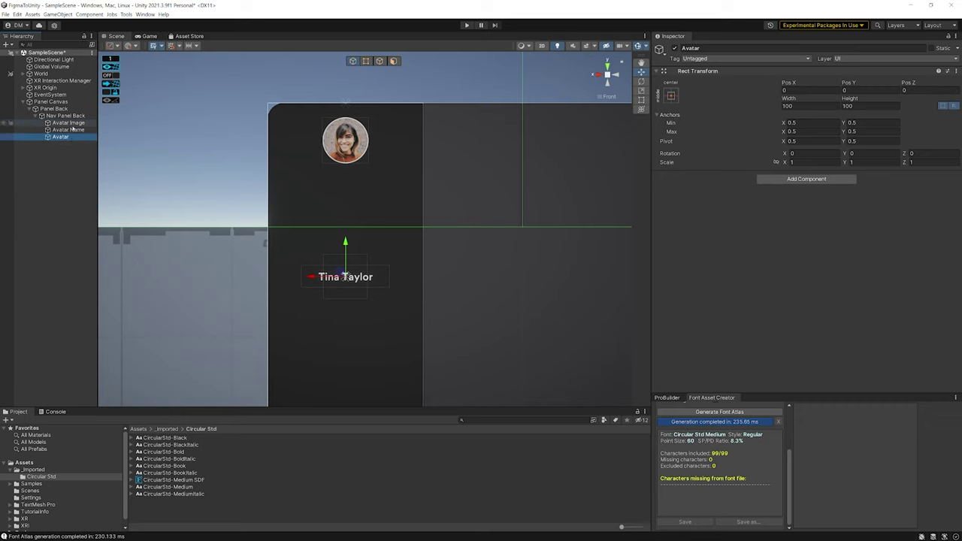
left_click(68, 130)
left_click(68, 122, "ctrl")
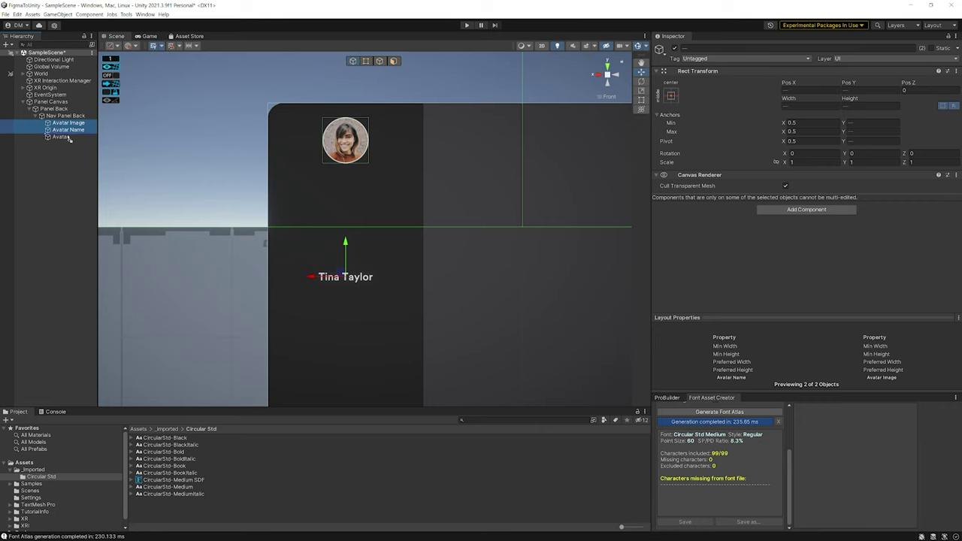
left_click_drag(65, 141, 63, 139)
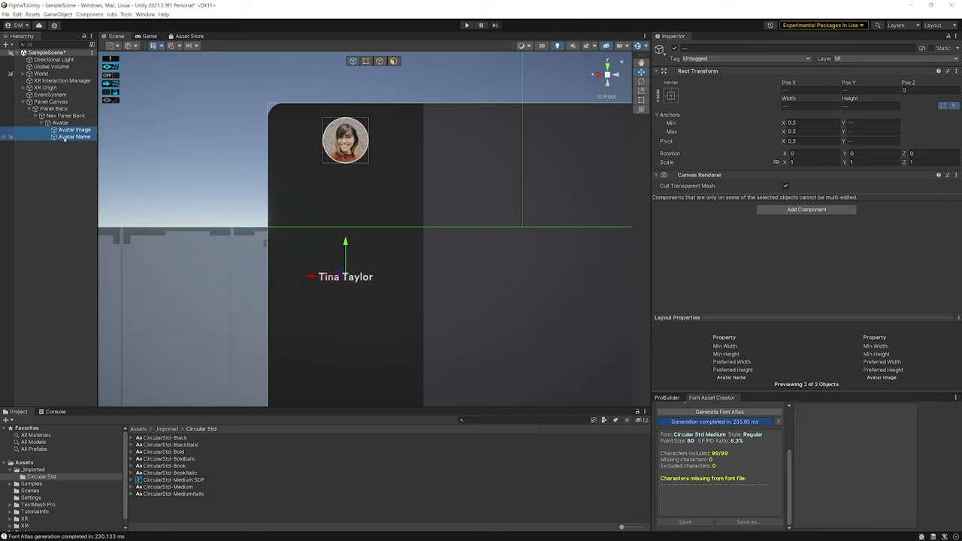
left_click(71, 123)
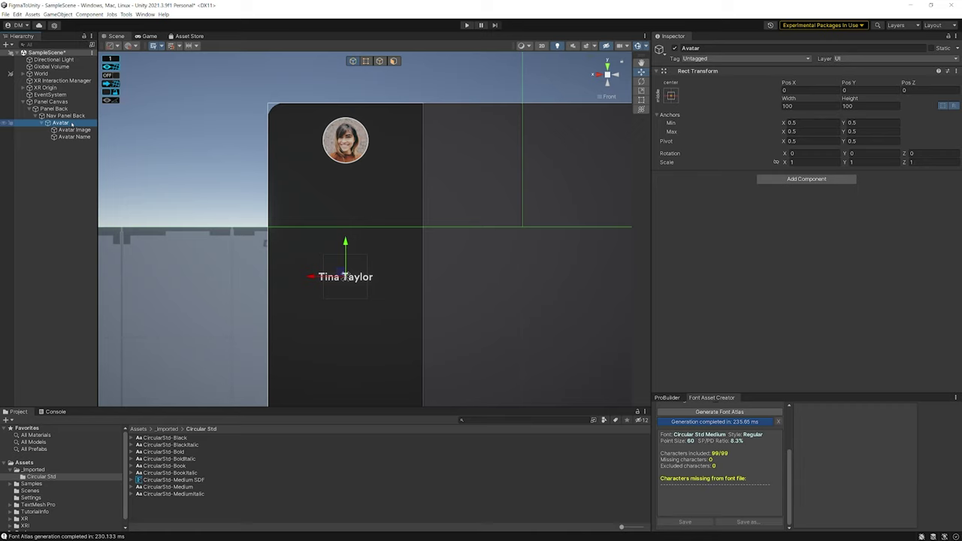
left_click_drag(346, 243, 317, 254)
key("ctrl+z")
key("ctrl+z")
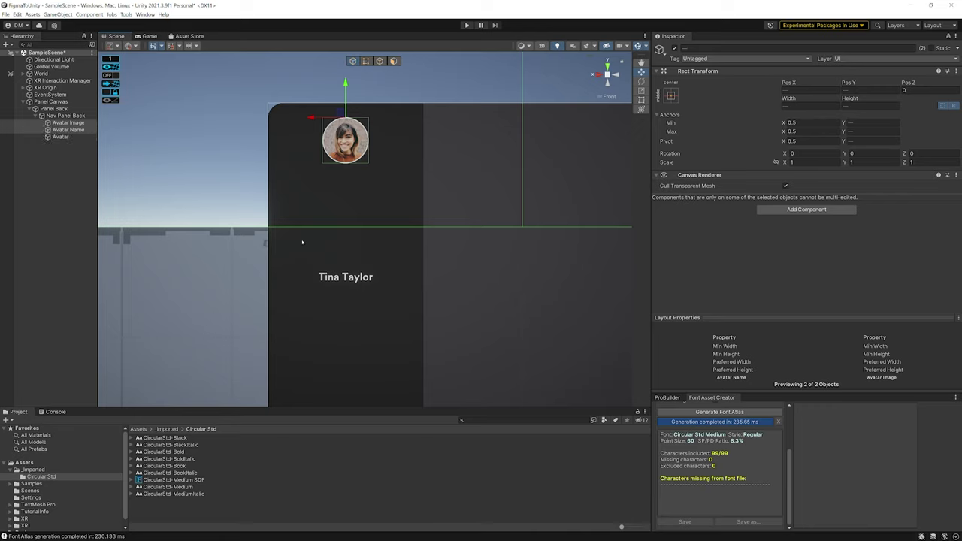
left_click(61, 137)
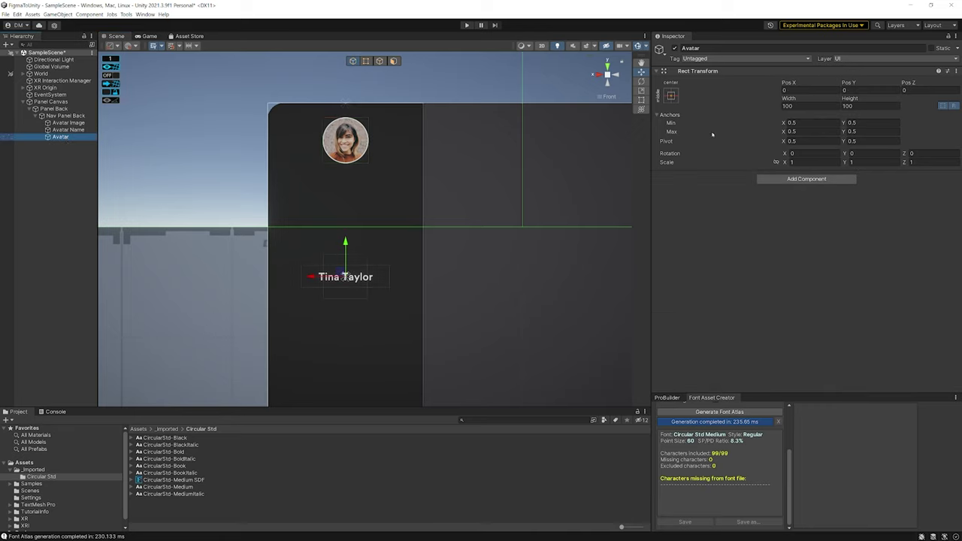
Anchor Avatar to the top centre preset with Pos Y -30.
left_click(671, 95)
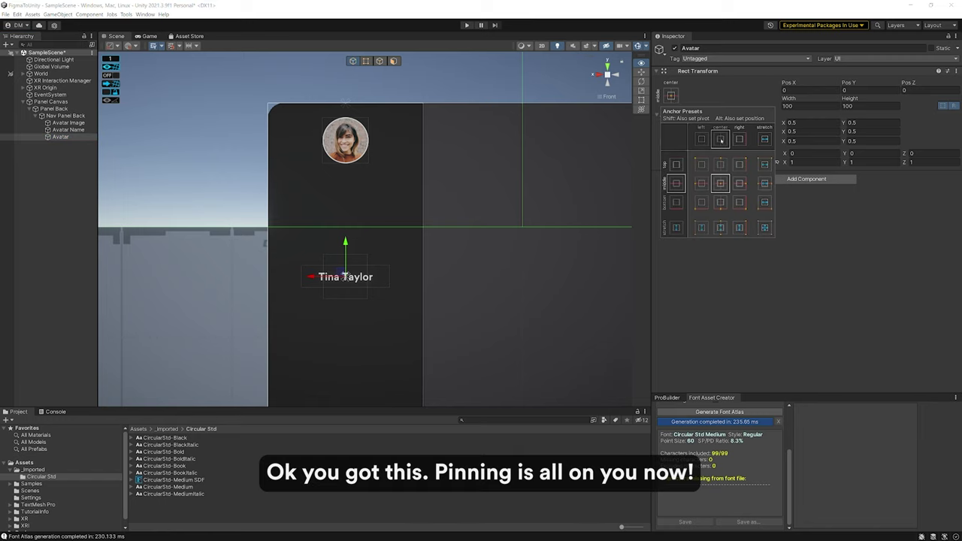
left_click(722, 160, "shift")
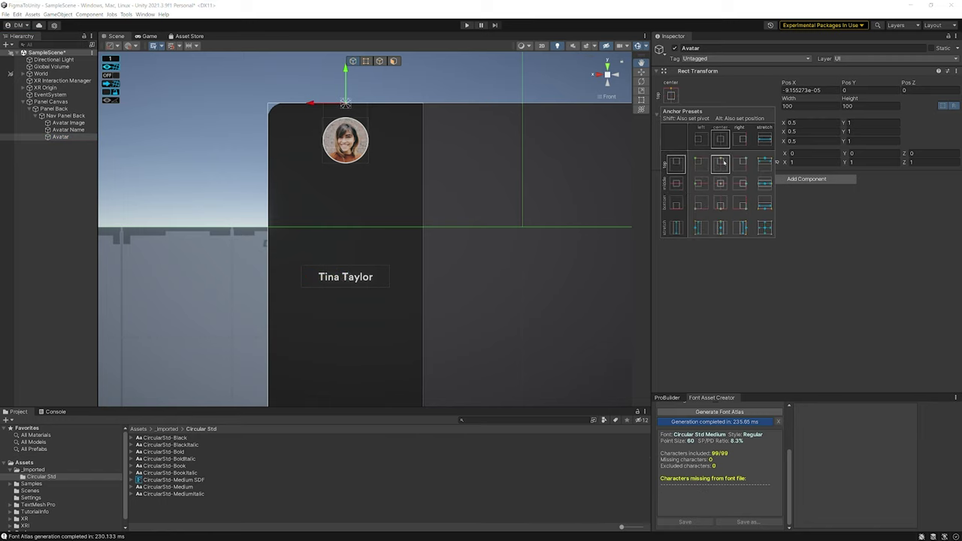
left_click(865, 90)
type("-30")
key("Return")
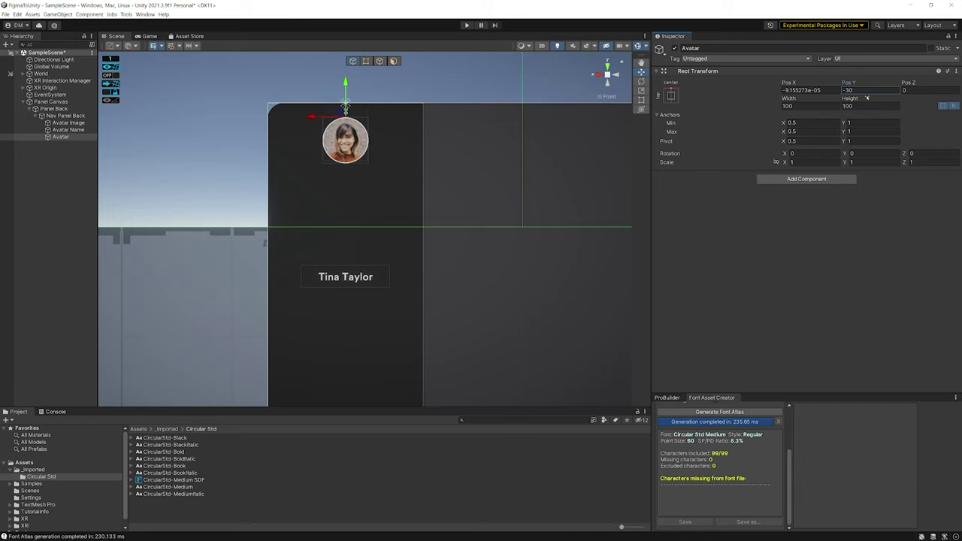
Move Avatar Image and Avatar Name inside the Avatar object.
scroll(364, 176, "up", 3)
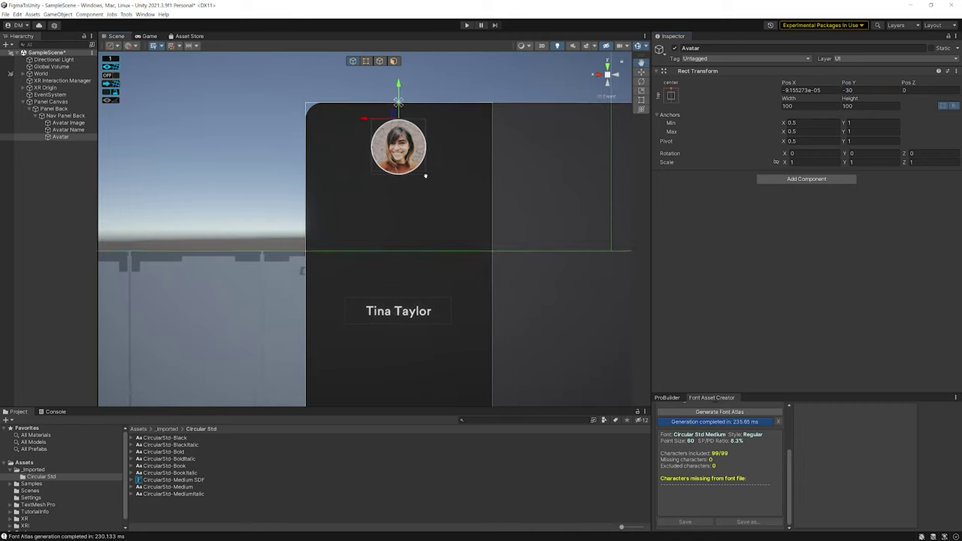
left_click(68, 130)
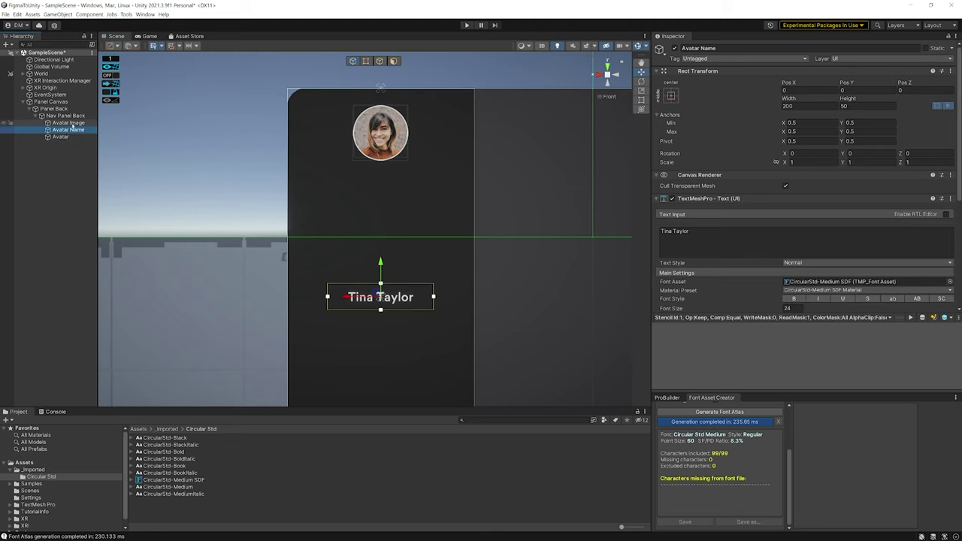
key("Up")
left_click(69, 130, "shift")
left_click_drag(68, 130, 61, 137)
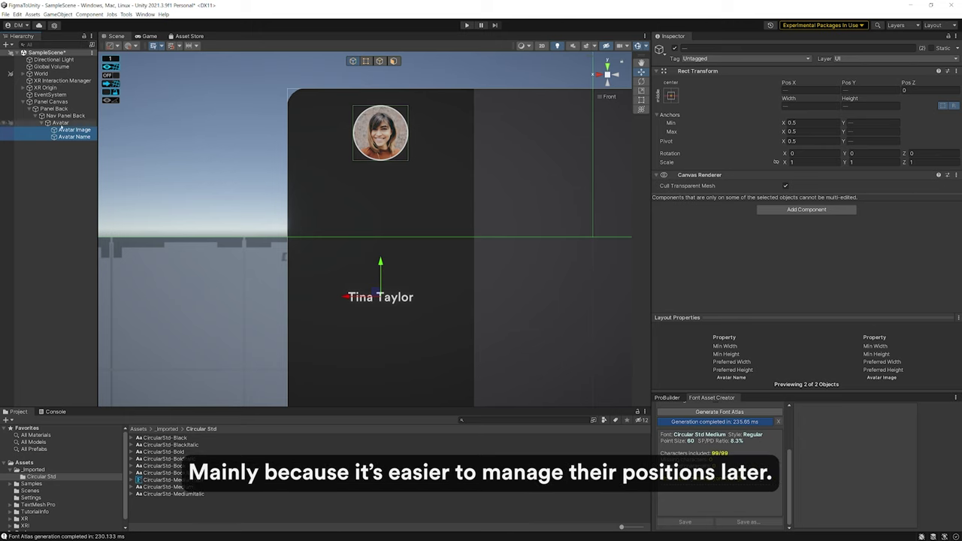
left_click(388, 299)
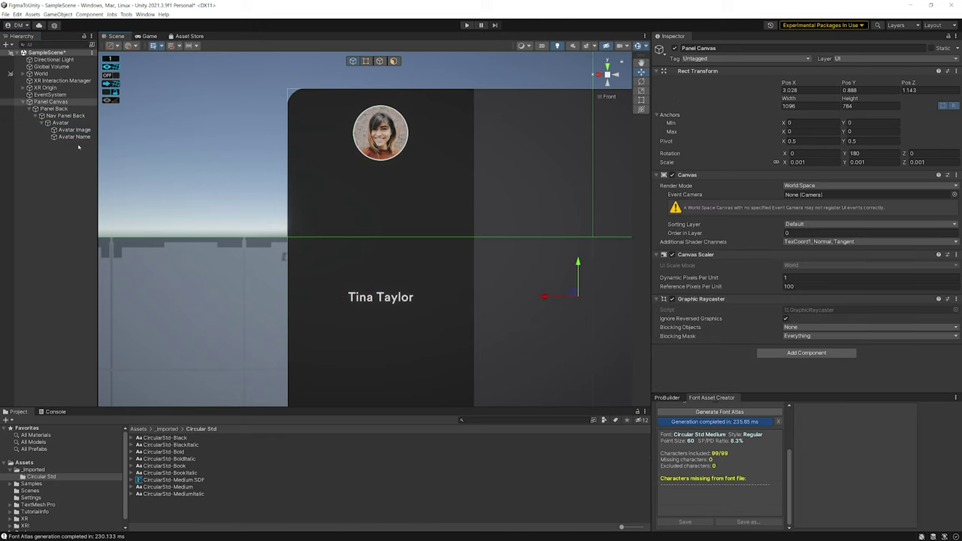
Set Avatar Image's Pos X and Pos Y to 0 within the Avatar group.
left_click(74, 137)
left_click(74, 130)
left_click(60, 123)
left_click(74, 129)
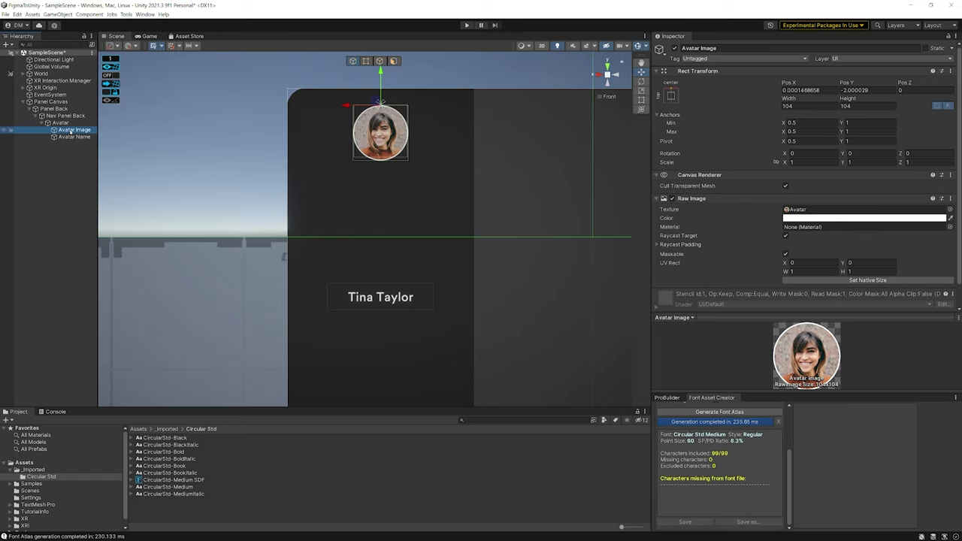
left_click(855, 89)
type("0")
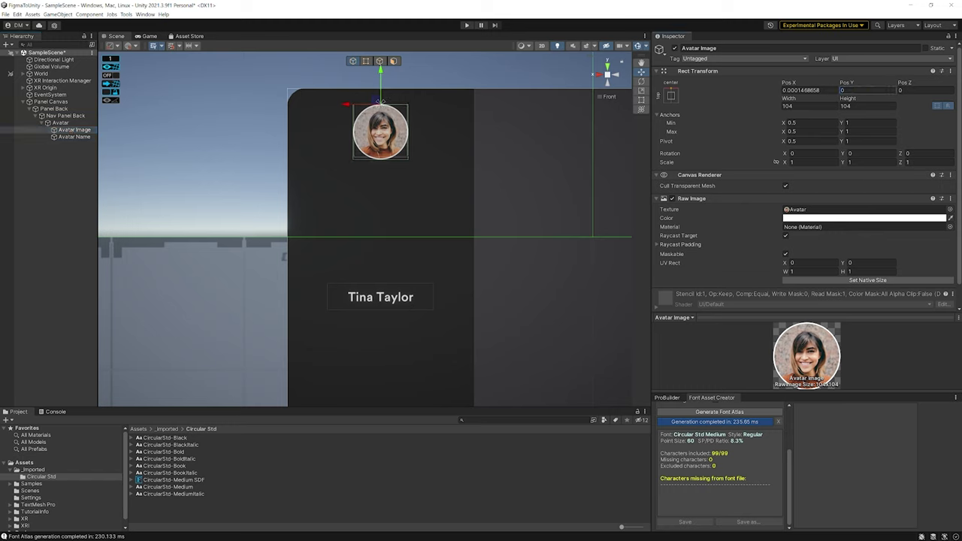
left_click(811, 91)
type("0")
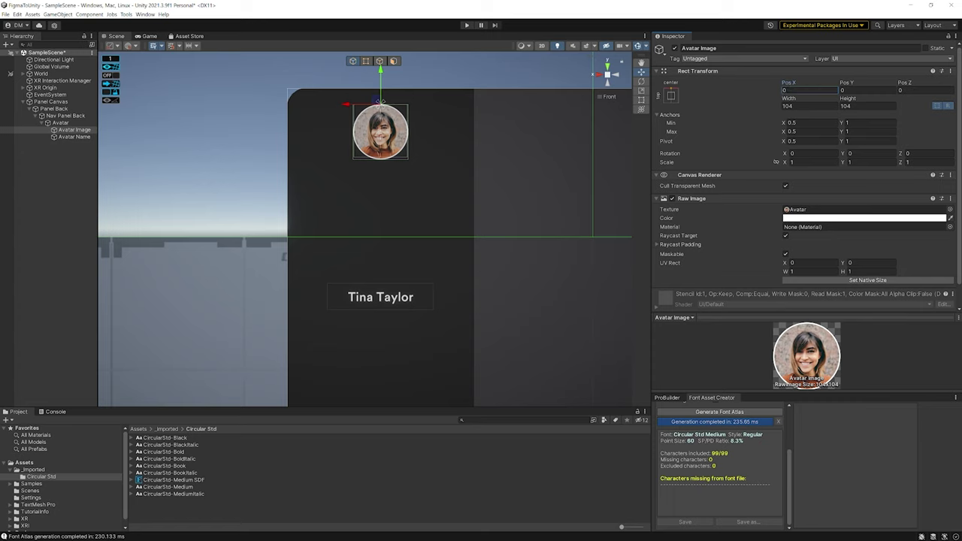
Set Avatar Name's Pos Y to 0, then drag it beneath the picture to Y -87.5.
left_click(72, 137)
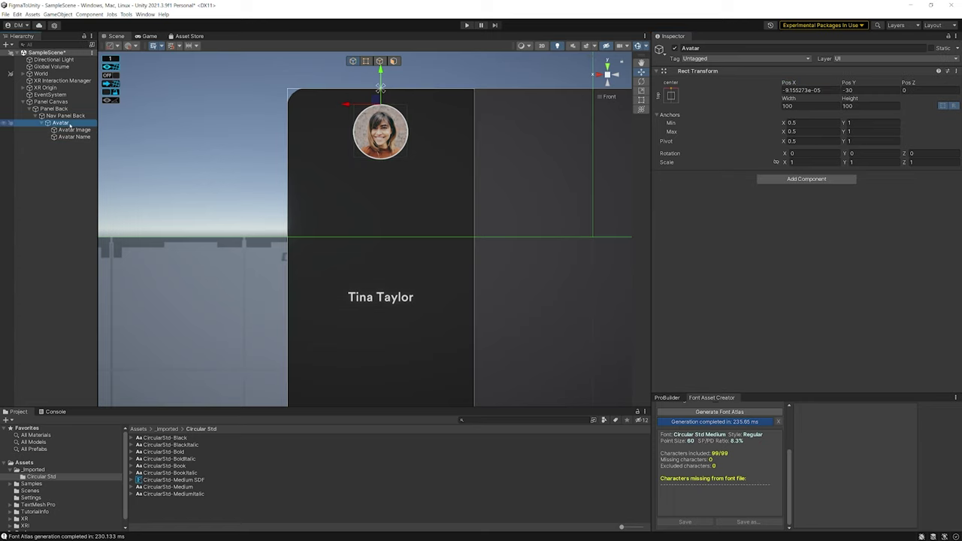
left_click(60, 123)
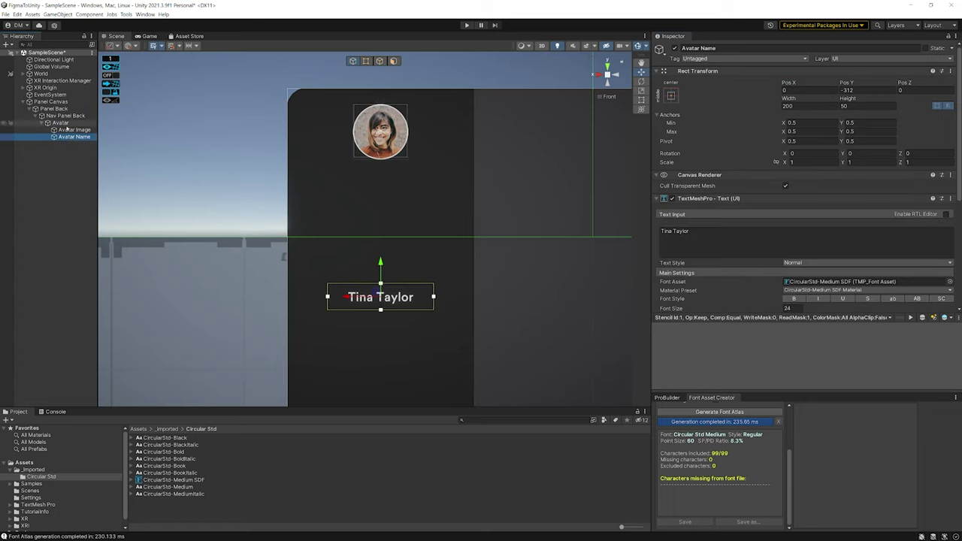
type("-33")
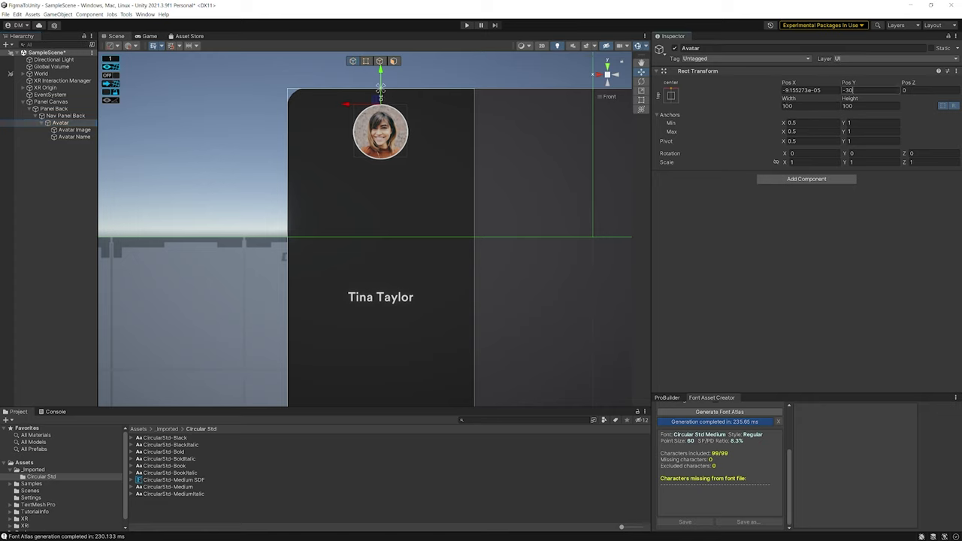
left_click(72, 137)
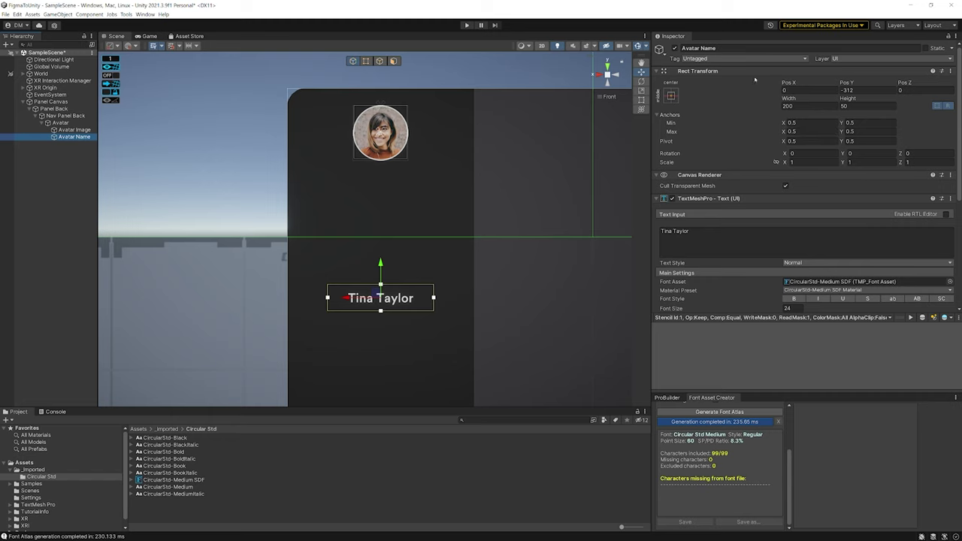
left_click(848, 90)
type("0")
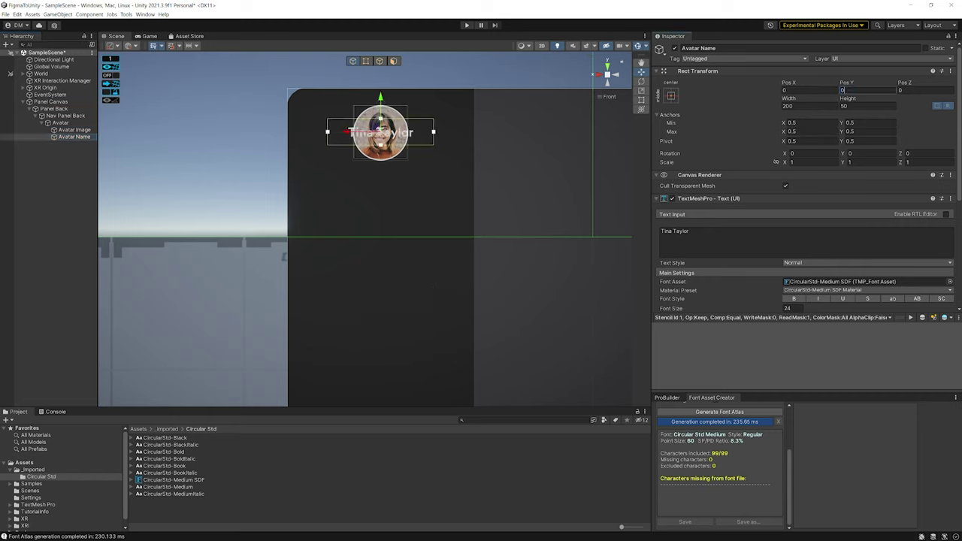
left_click_drag(381, 98, 380, 140)
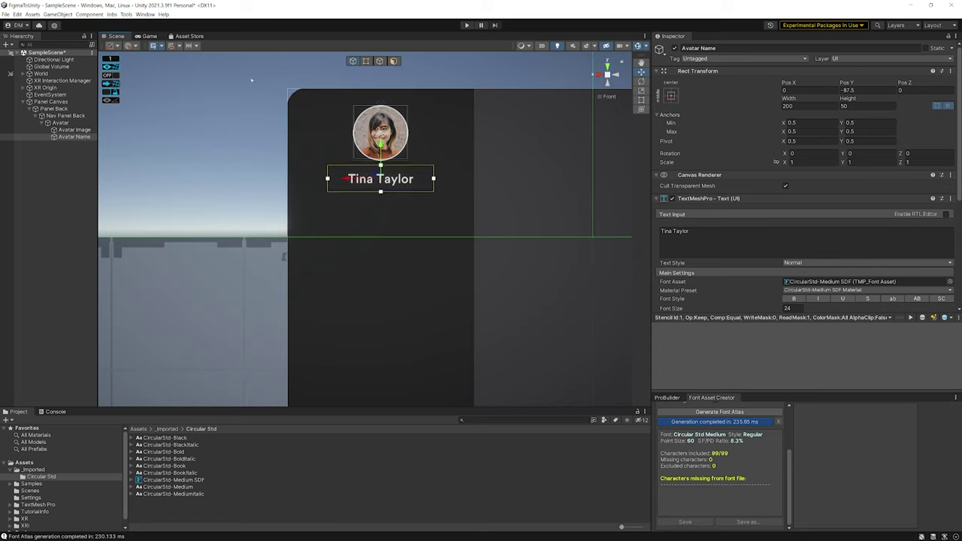
View the panel from the front and collapse the Avatar and Nav Panel Back hierarchy.
left_click(413, 175)
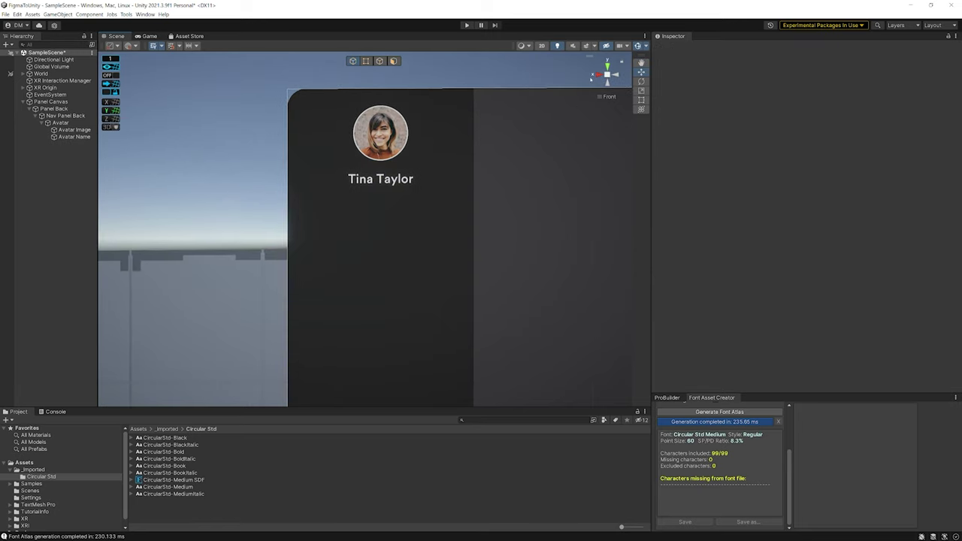
left_click(607, 74)
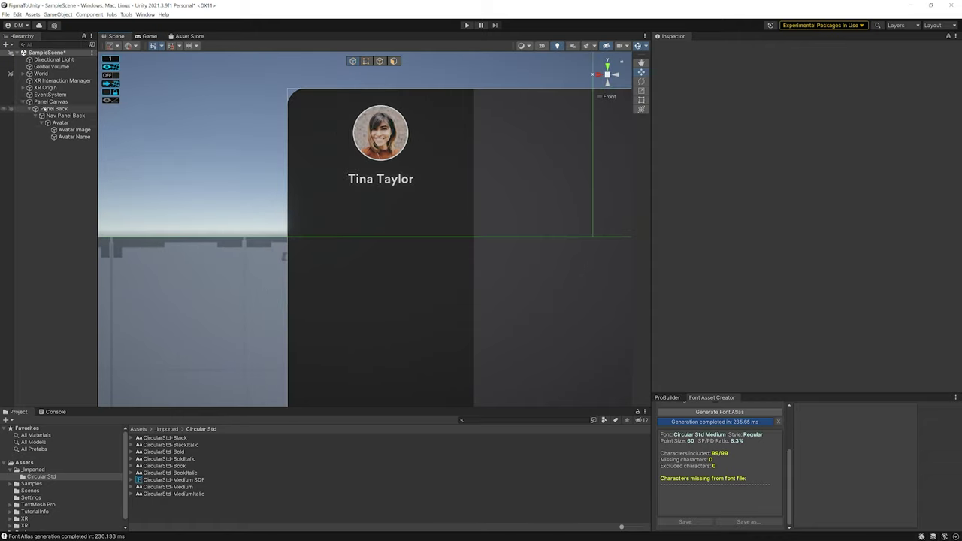
left_click(42, 122)
left_click(36, 117)
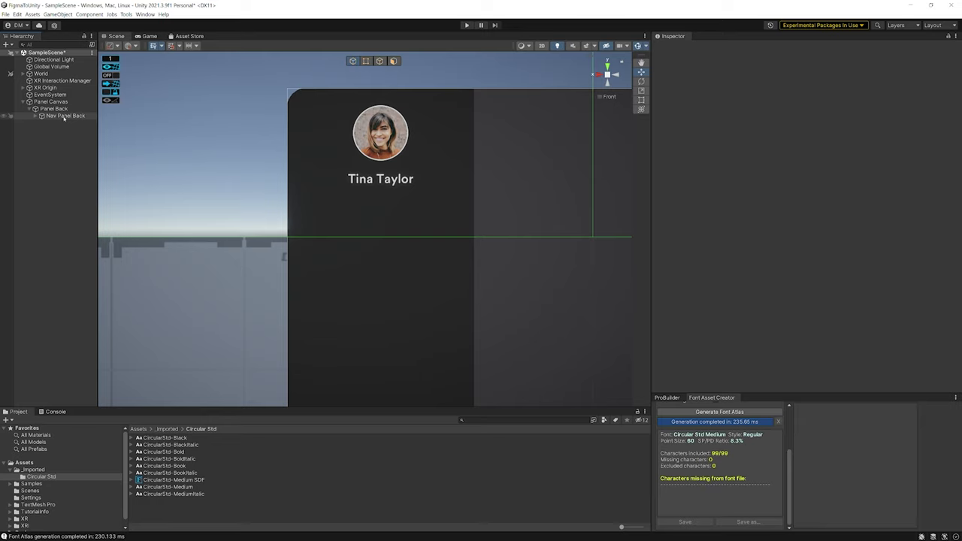
Switch from Unity to the Figma design of the Tina Taylor profile panel.
key("alt")
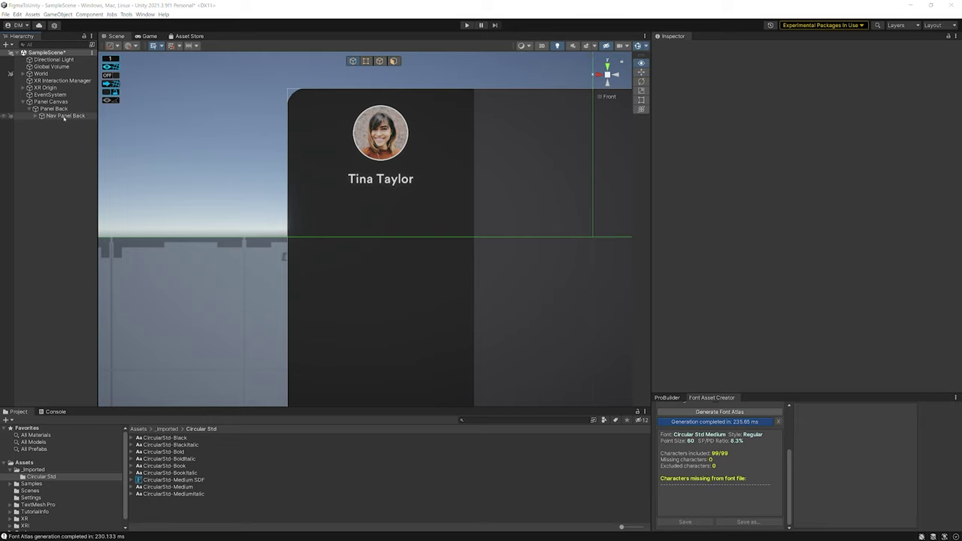
key("alt+Tab")
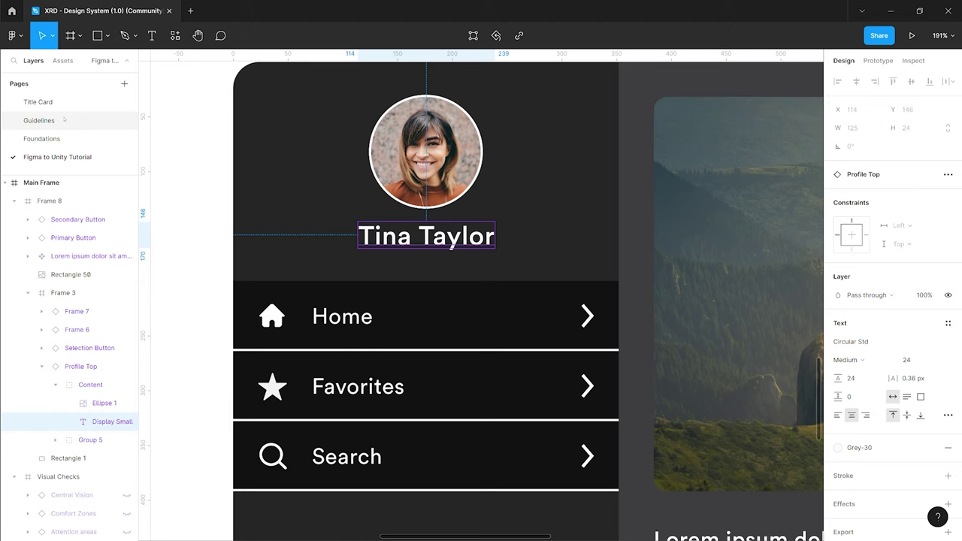
Zoom into the Figma design and read the Home row's #121212 fill colour.
scroll(331, 248, "down", 3)
scroll(416, 236, "down", 5, "ctrl")
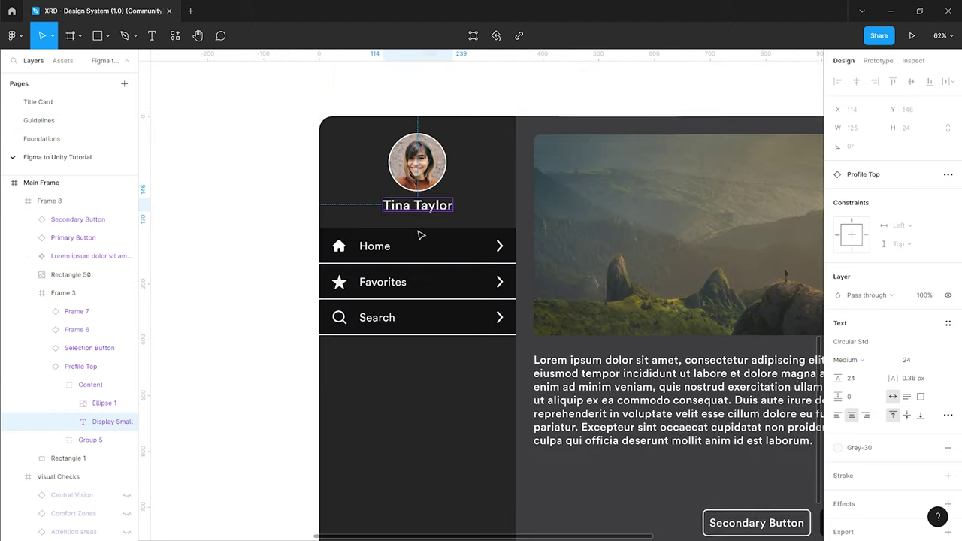
scroll(433, 243, "right", 2)
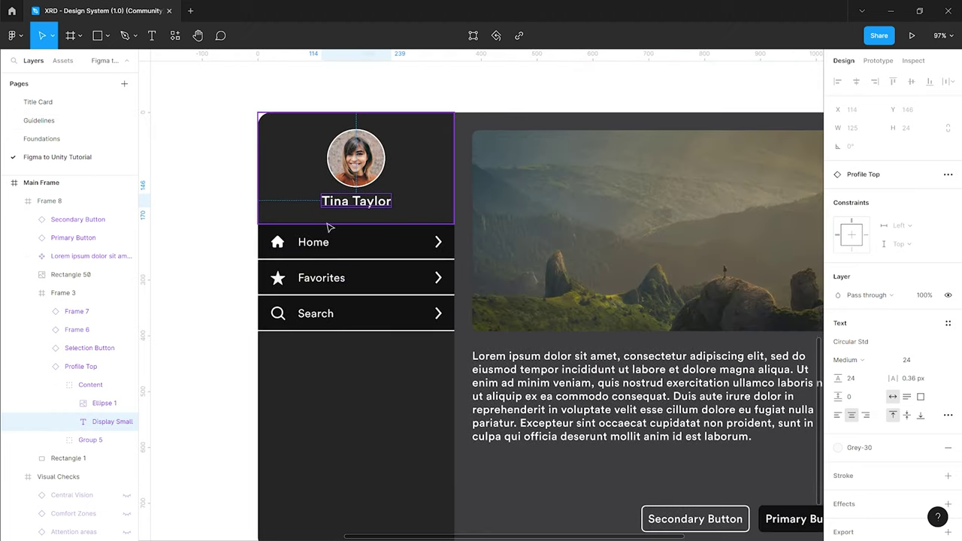
left_click(368, 245)
scroll(367, 245, "up", 3, "ctrl")
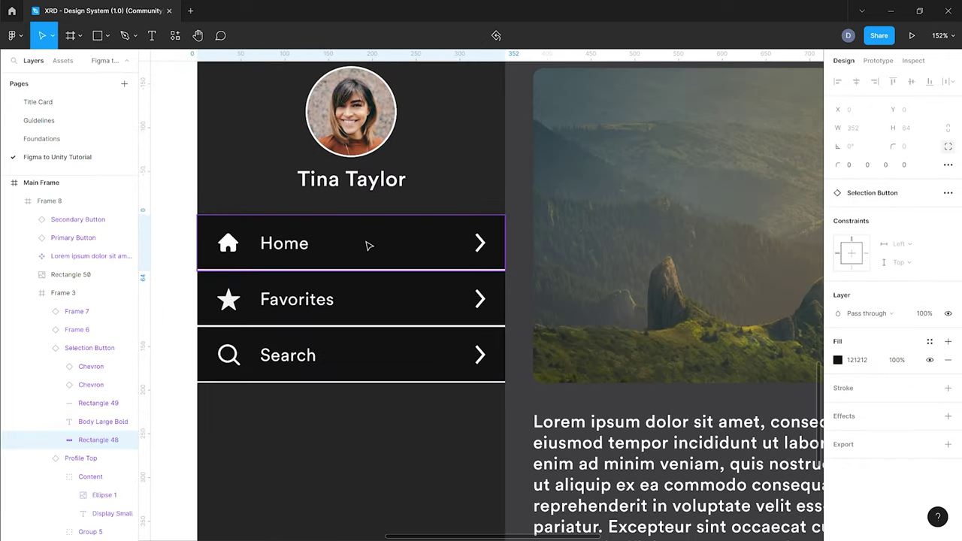
scroll(464, 251, "up", 3, "ctrl")
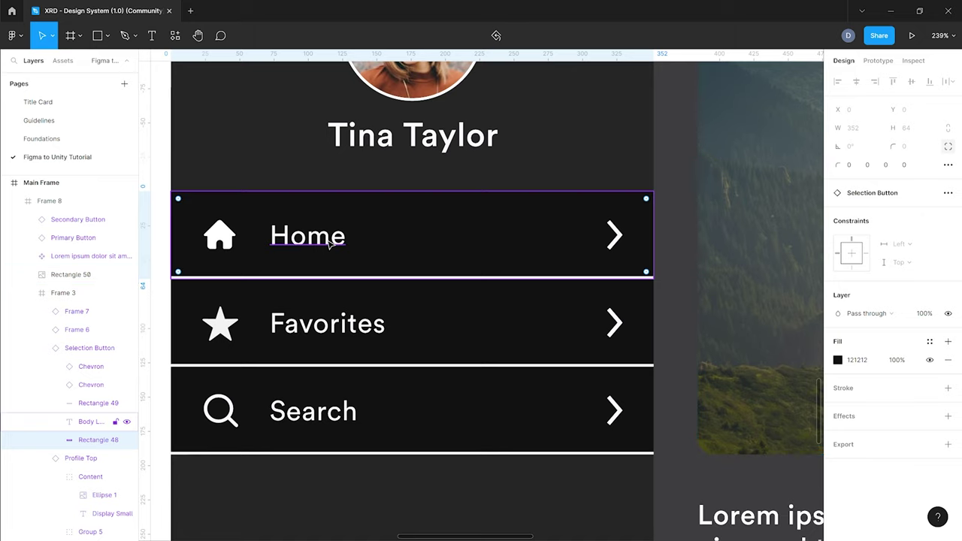
left_click(857, 360)
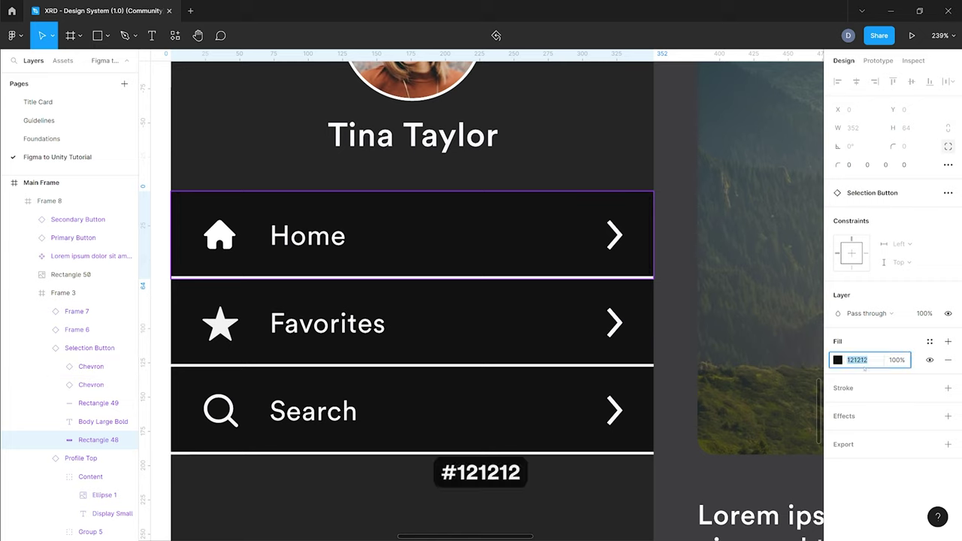
Inspect the Home row's chevron and the Favorites row, then return to the Unity scene.
left_click(615, 236)
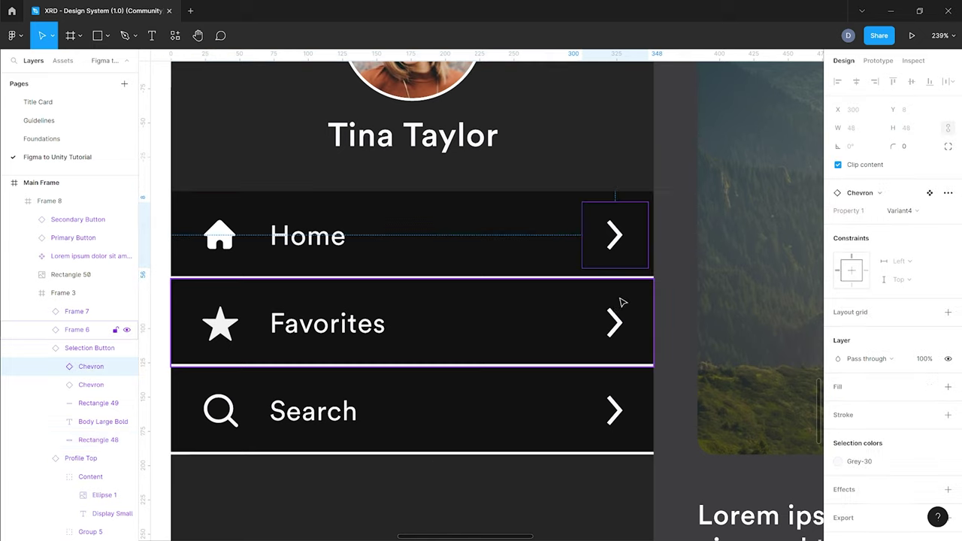
left_click(622, 297)
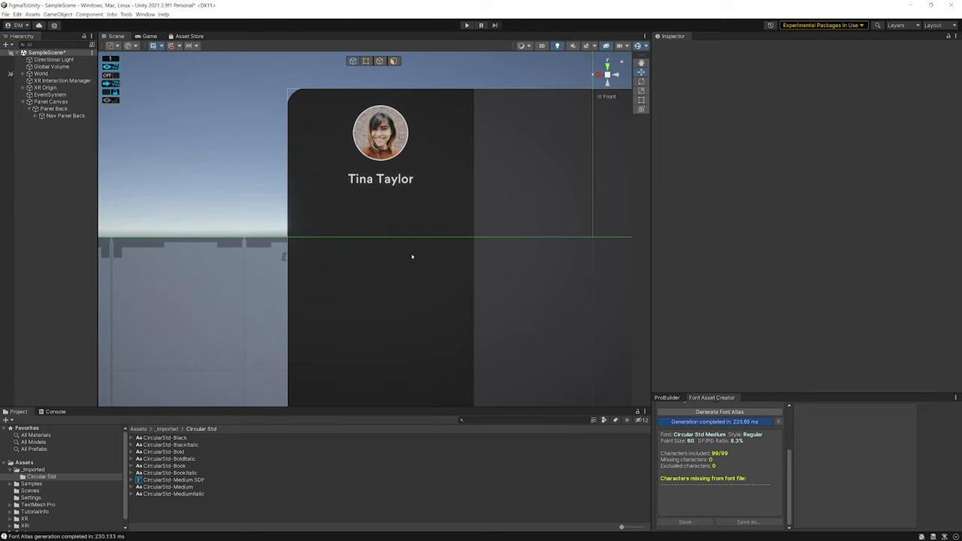
middle_click_drag(491, 275, 470, 216)
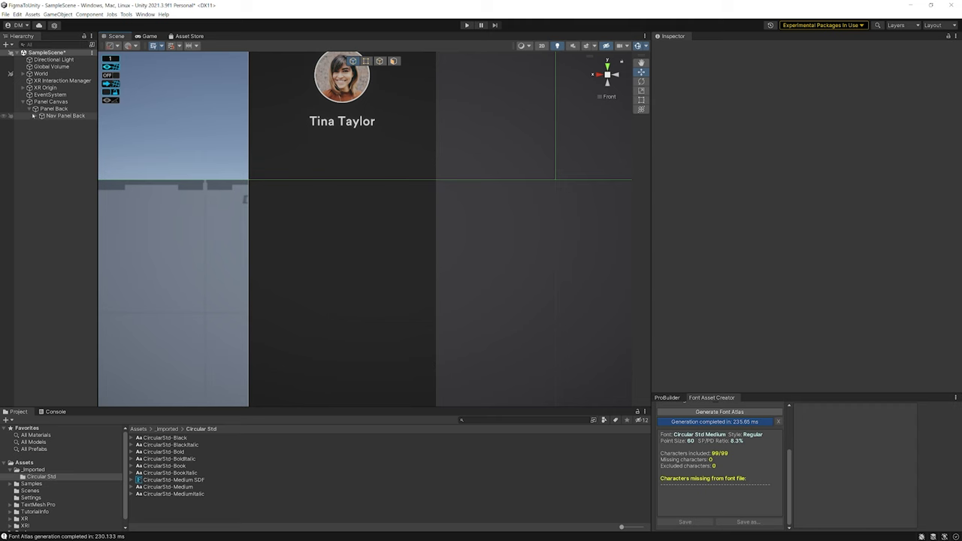
Add a UI Button - TextMeshPro as a child of Nav Panel Back.
left_click(31, 110)
left_click(30, 109)
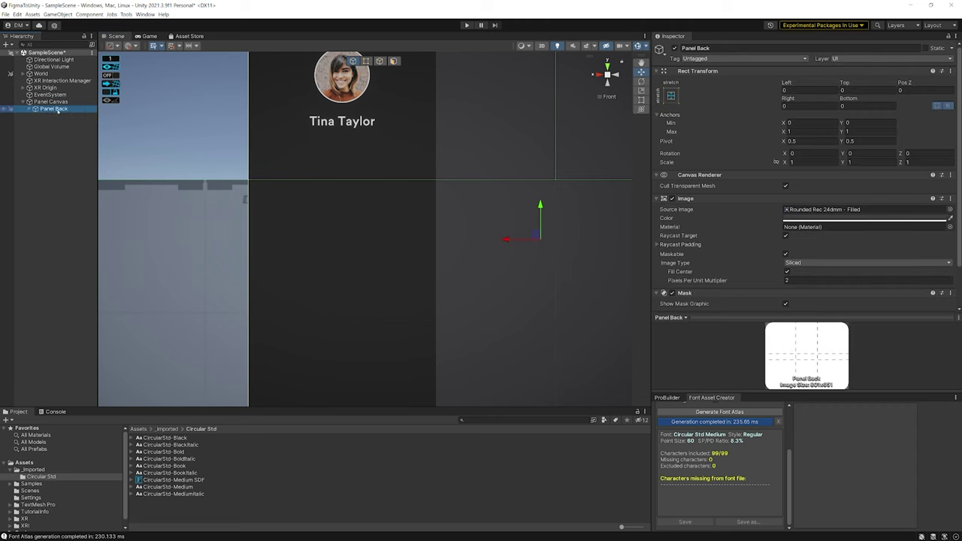
left_click(29, 109)
left_click(62, 116)
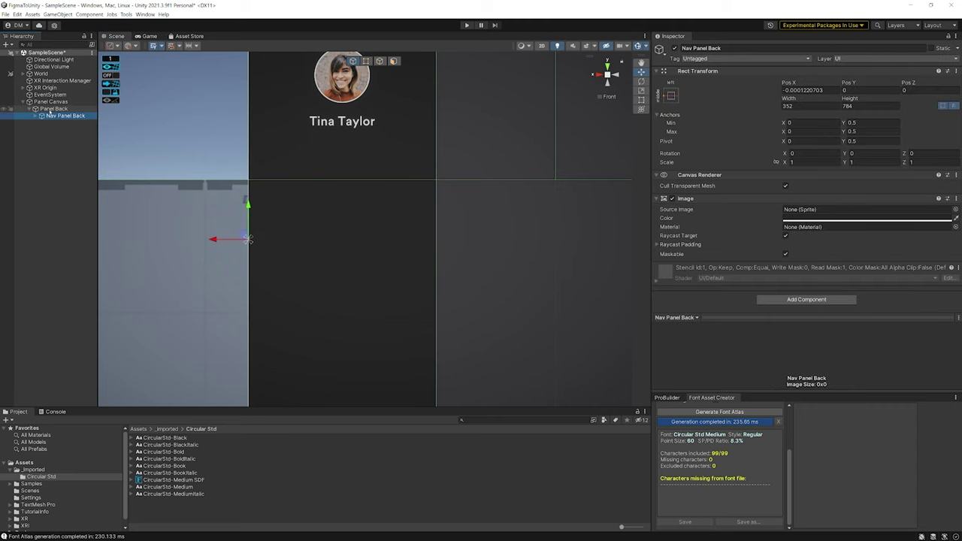
left_click(50, 109)
right_click(50, 109)
left_click(60, 116)
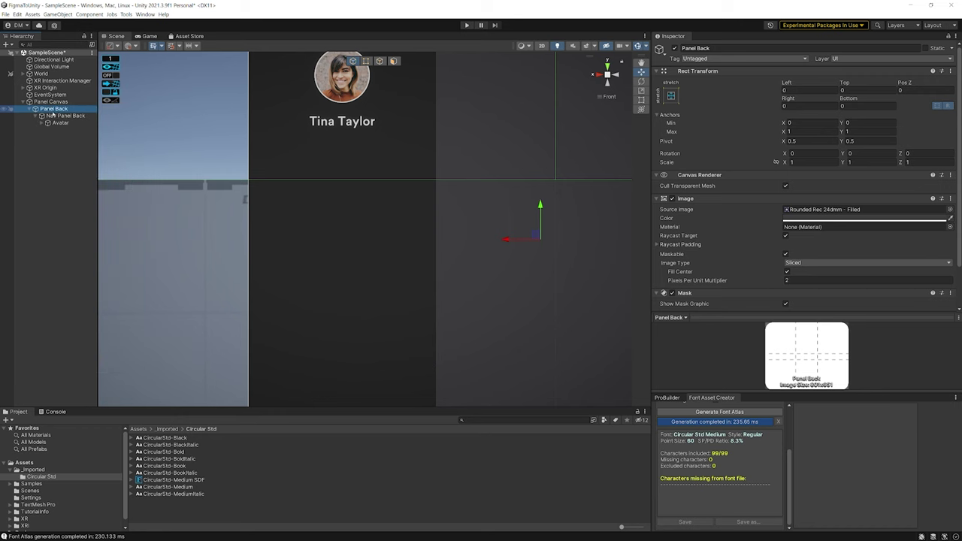
right_click(60, 116)
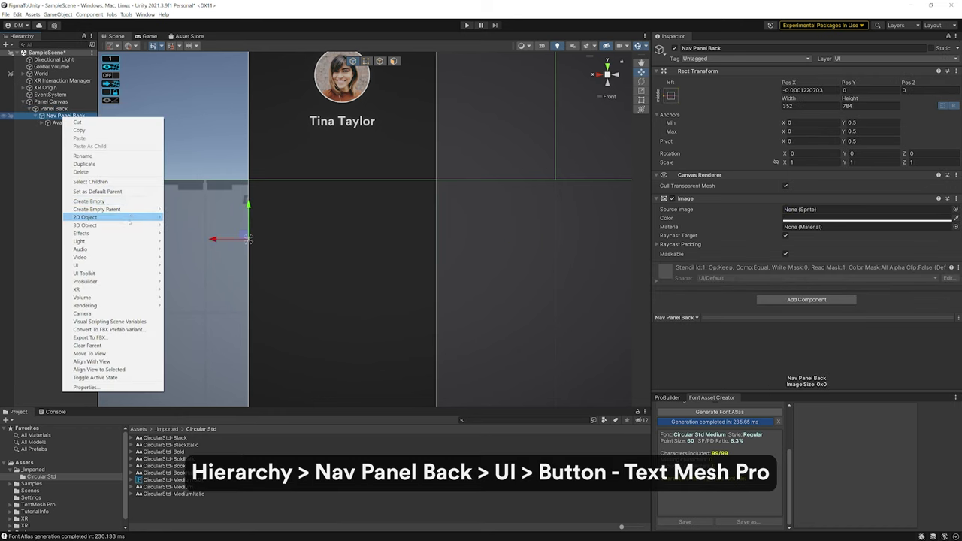
mouse_move(83, 265)
left_click(218, 329)
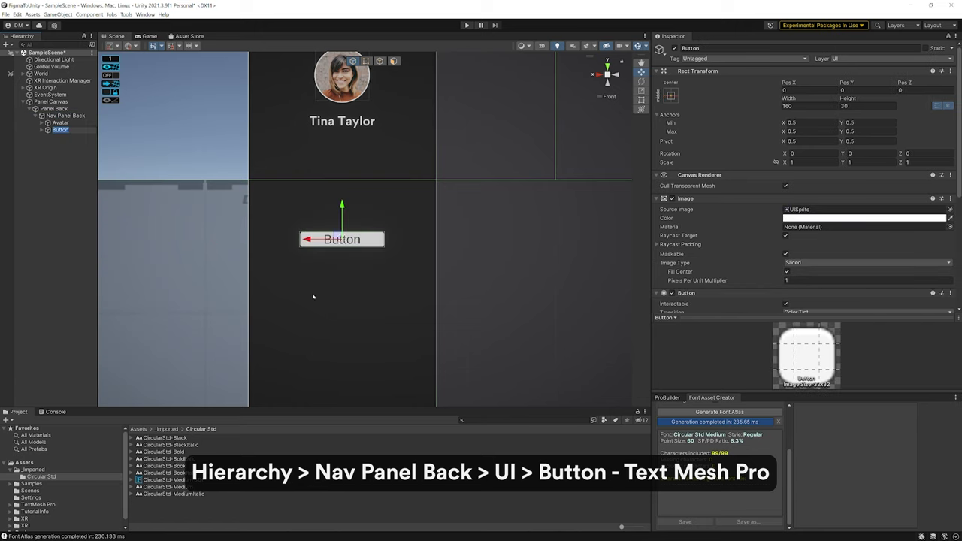
Inspect the new Button and its Text (TMP) child labelled 'Button'.
scroll(679, 211, "down", 4)
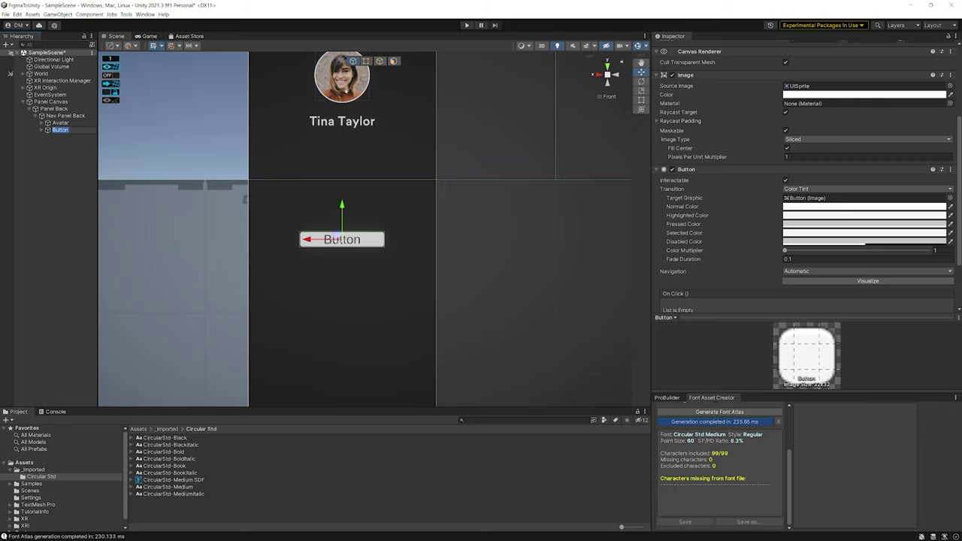
left_click(42, 130)
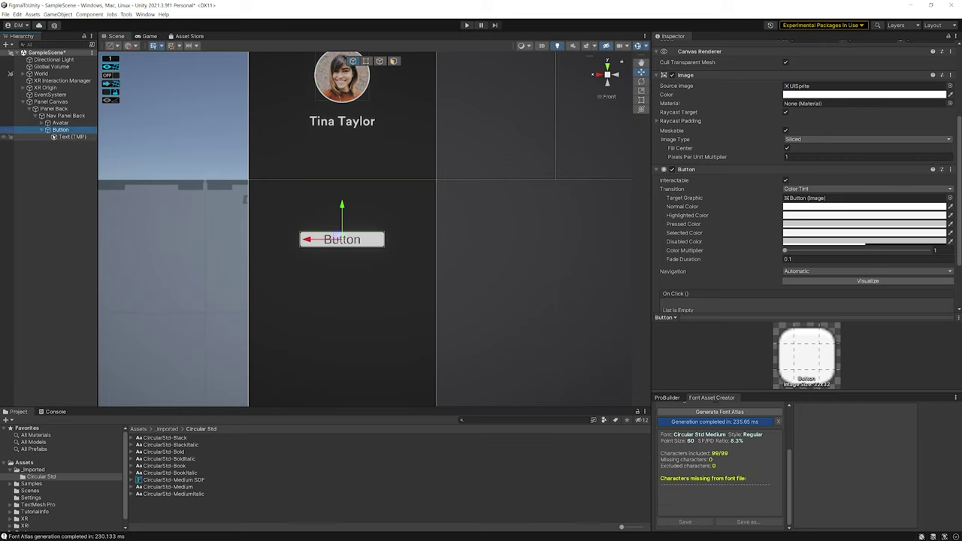
left_click(71, 137)
left_click(60, 130)
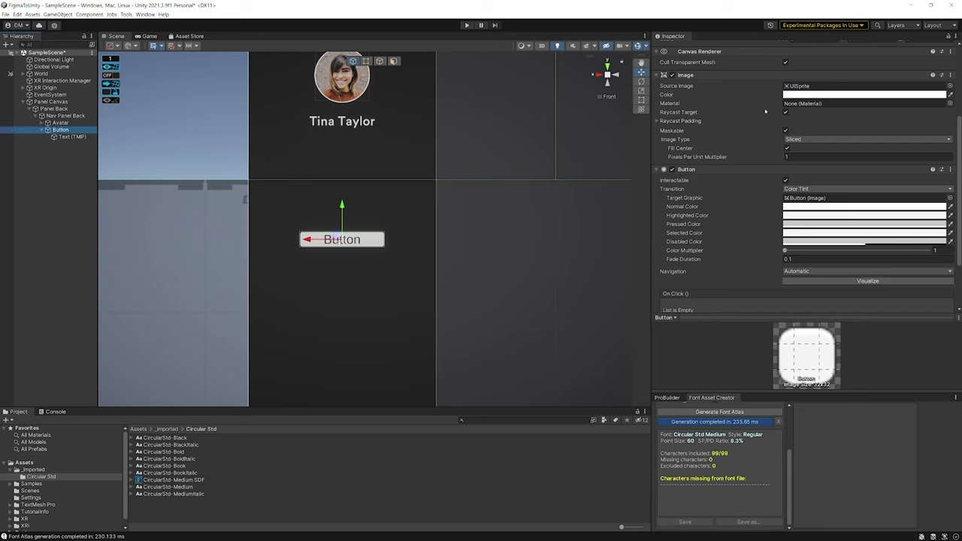
scroll(765, 112, "up", 5)
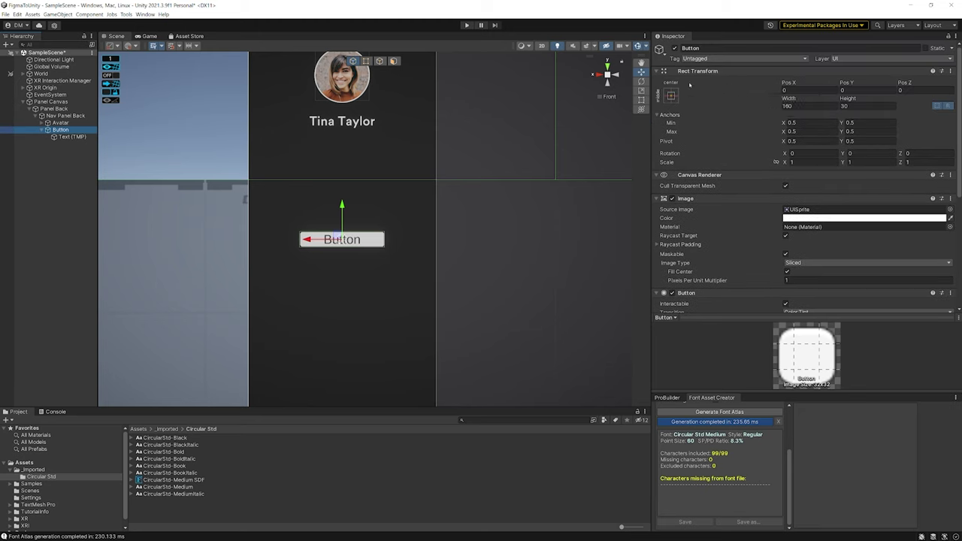
scroll(735, 215, "down", 5)
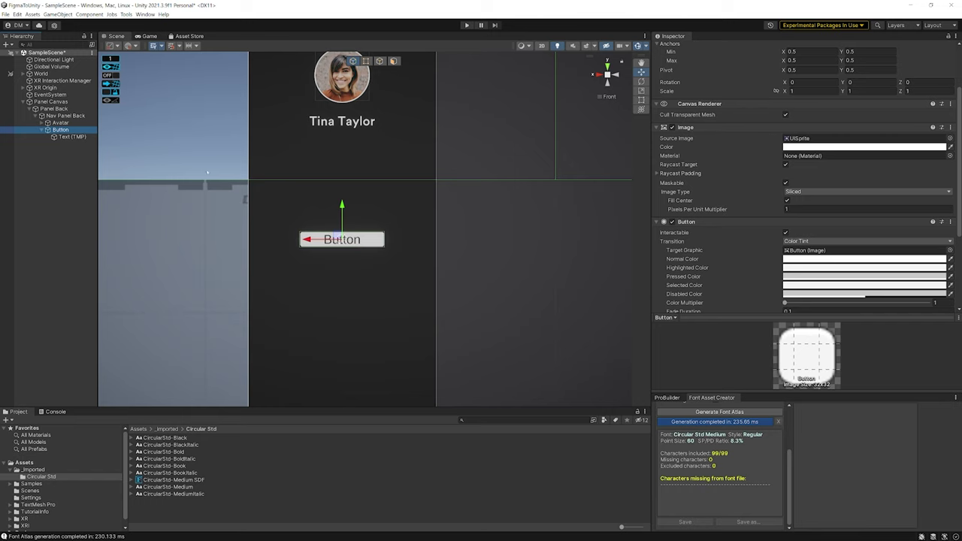
left_click(64, 136)
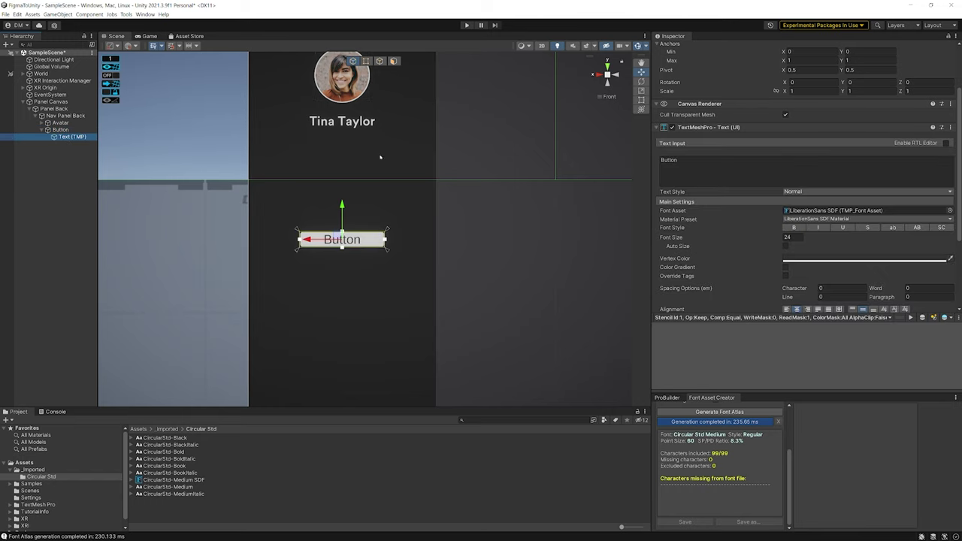
left_click(61, 129)
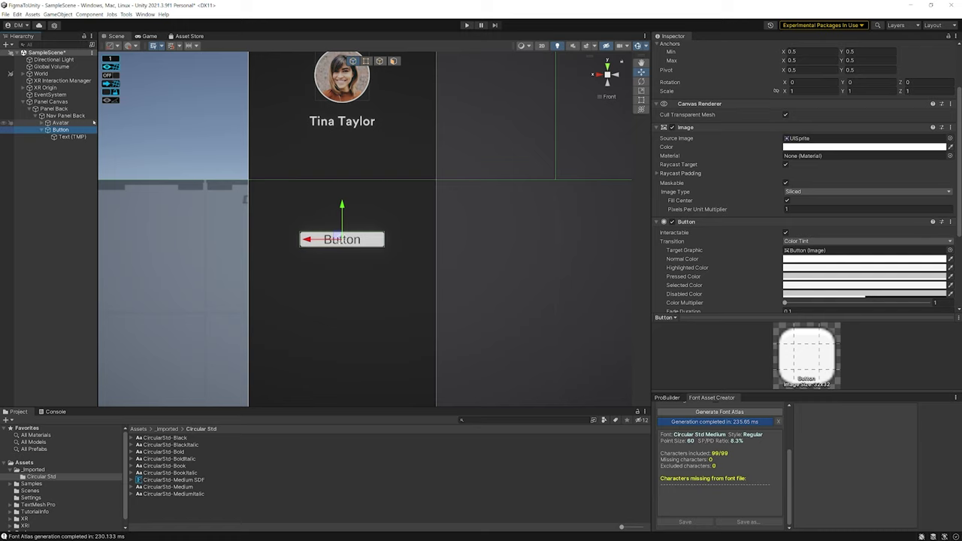
Rename the new button to 'Nav Button'.
key("f")
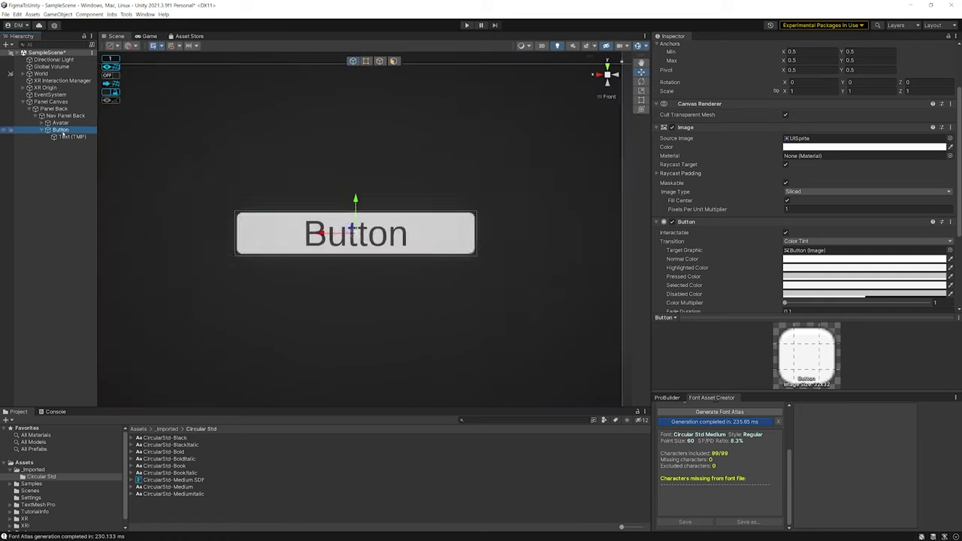
key("F2")
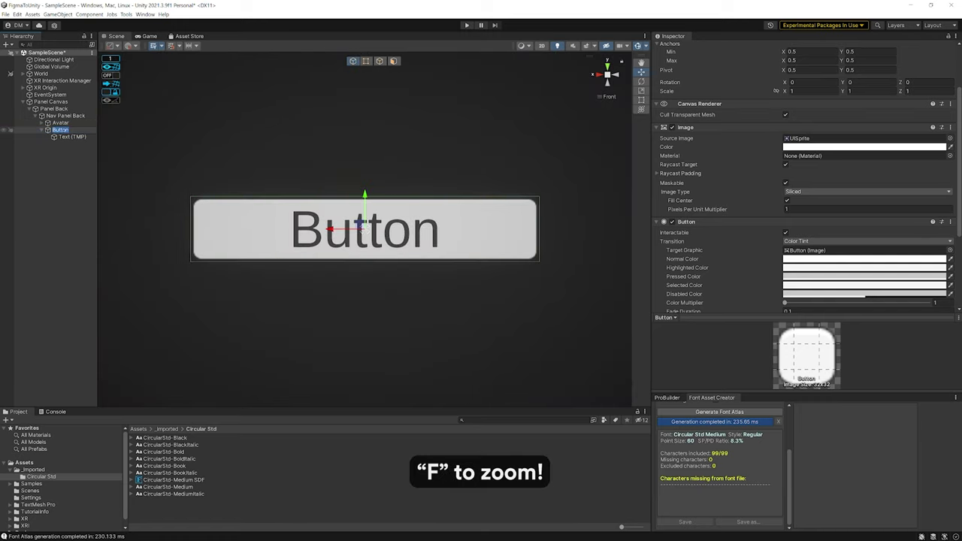
type("Tertiary")
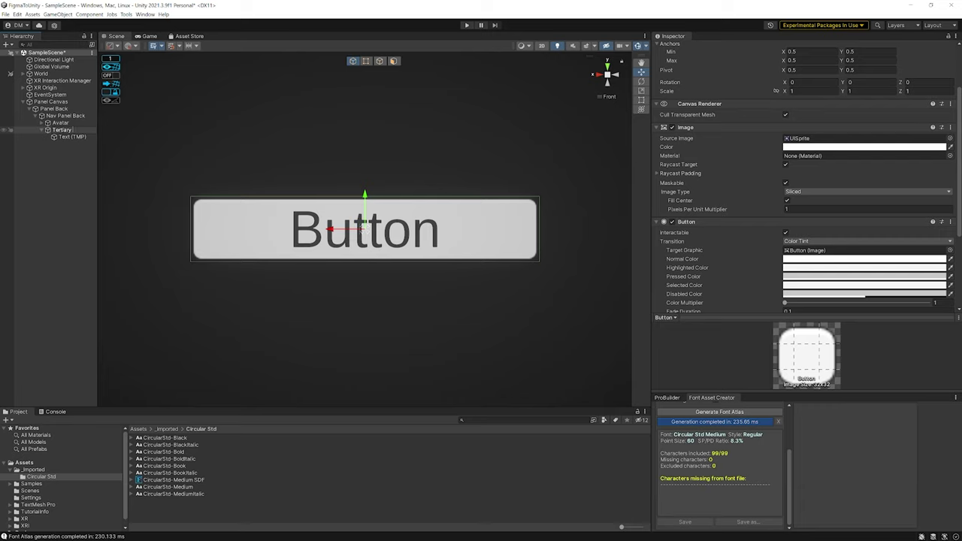
key("BackSpace")
key("BackSpace")
key("BackSpace")
key("BackSpace")
key("BackSpace")
key("BackSpace")
key("BackSpace")
key("BackSpace")
type("Nav Button")
key("Return")
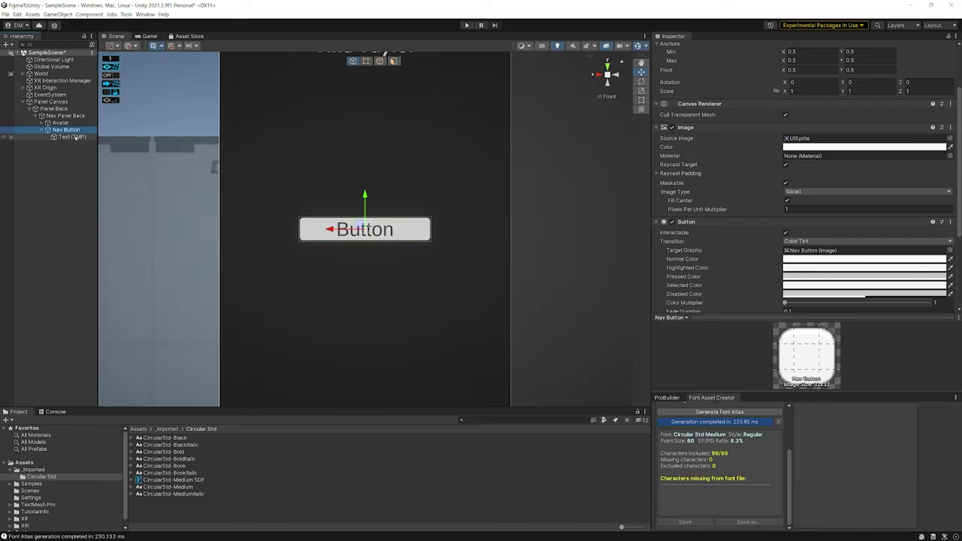
Stretch Nav Button across the panel's full width with a horizontal-stretch anchor.
scroll(752, 151, "up", 3)
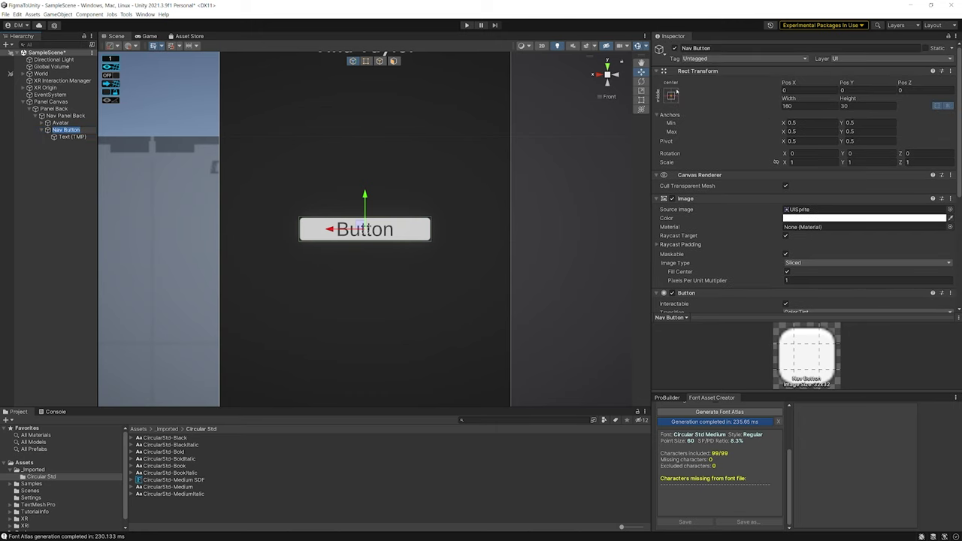
left_click(672, 96)
left_click(765, 184, "alt")
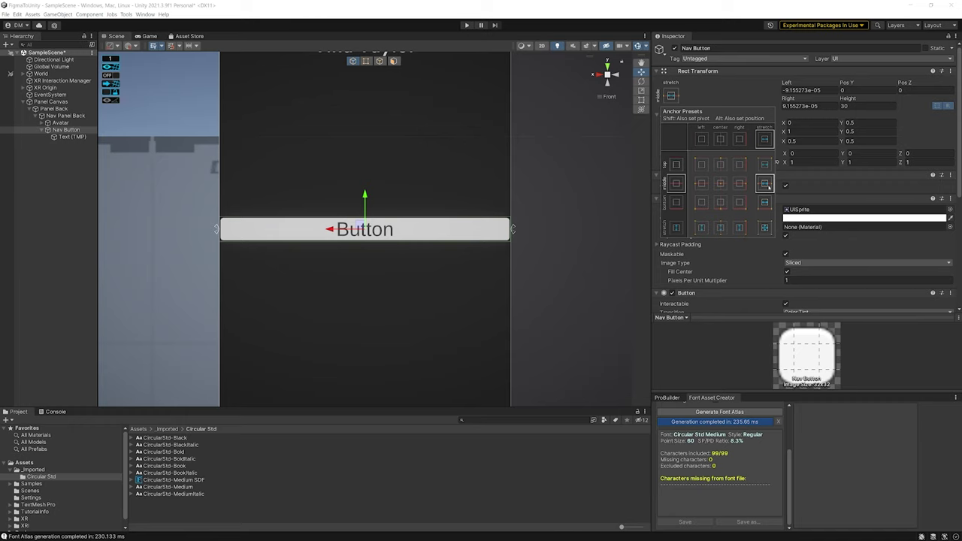
left_click(918, 111)
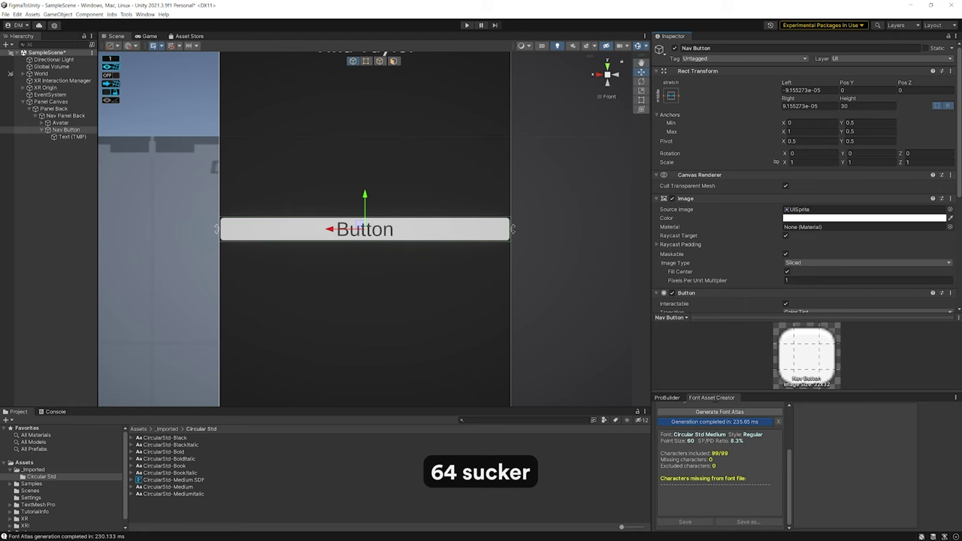
Set Nav Button's height to 64 and its Source Image to None, checking against Figma.
left_click(869, 106)
type("64")
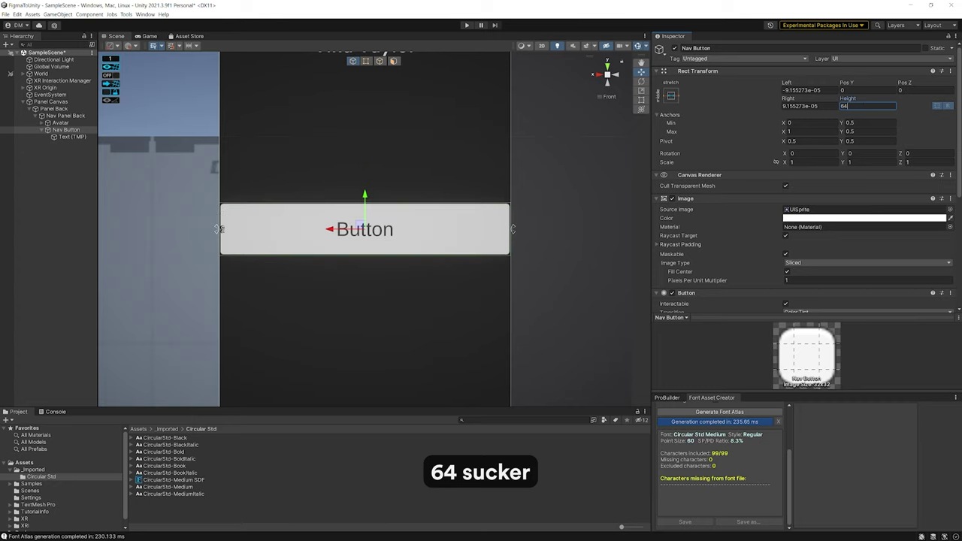
left_click(951, 209)
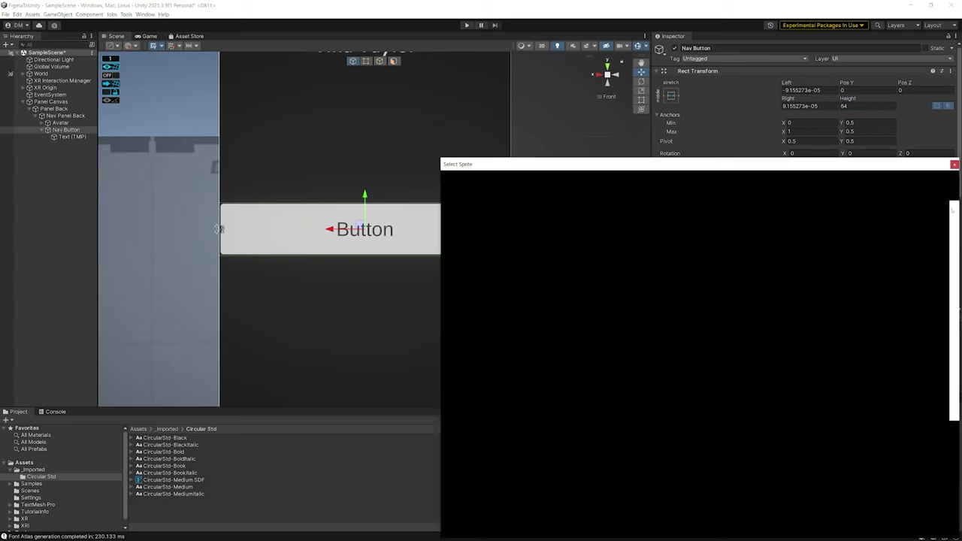
left_click_drag(956, 414, 956, 197)
left_click(463, 194)
left_click(463, 195)
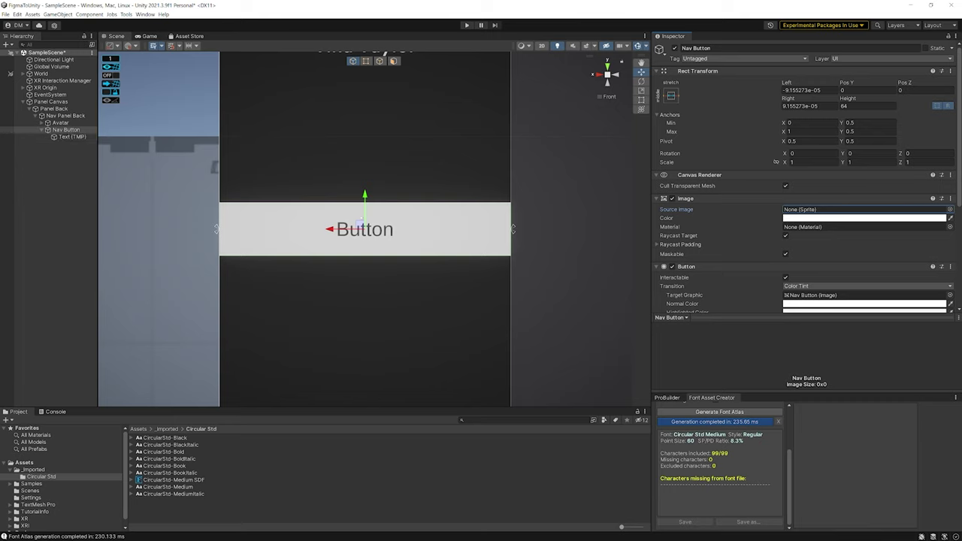
key("alt+Tab")
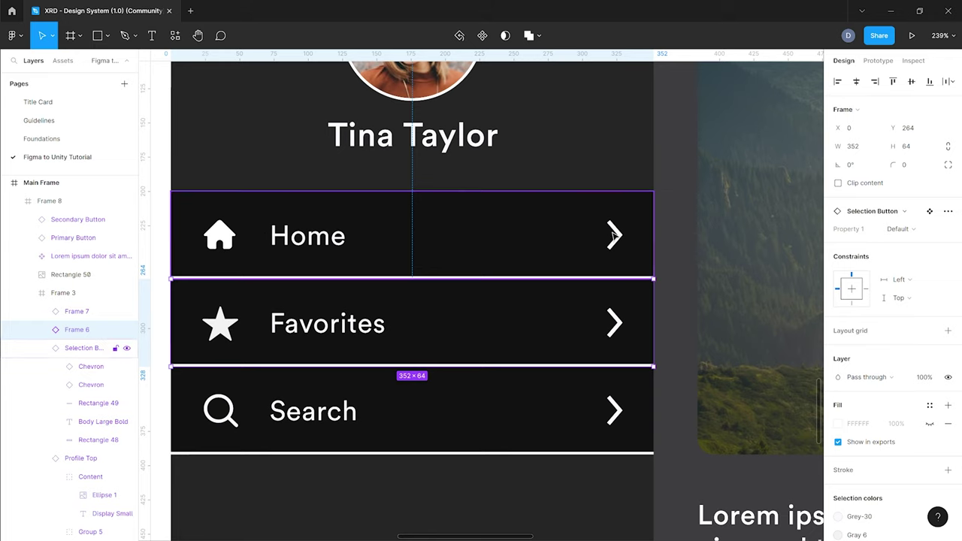
key("alt+Tab")
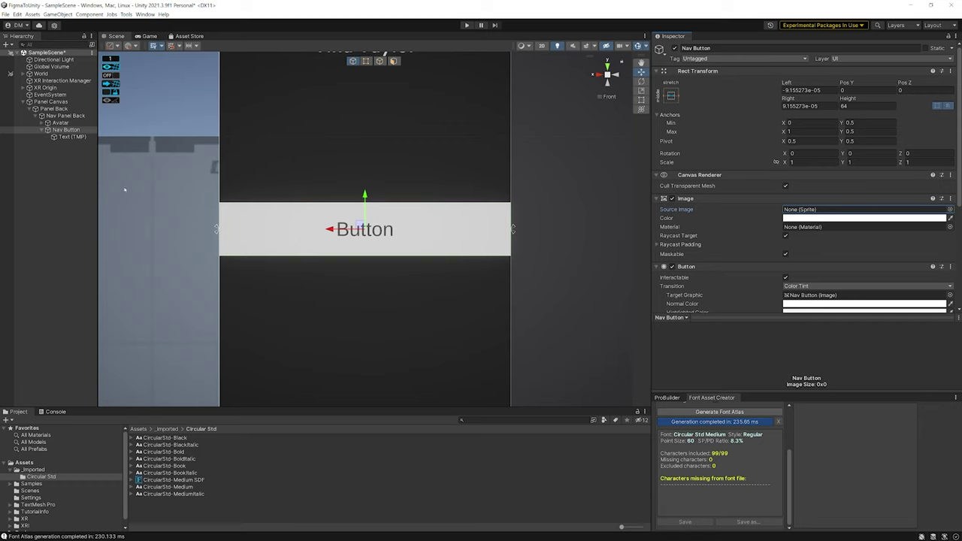
Add a Raw Image child to Nav Button and size it 48×48.
right_click(61, 131)
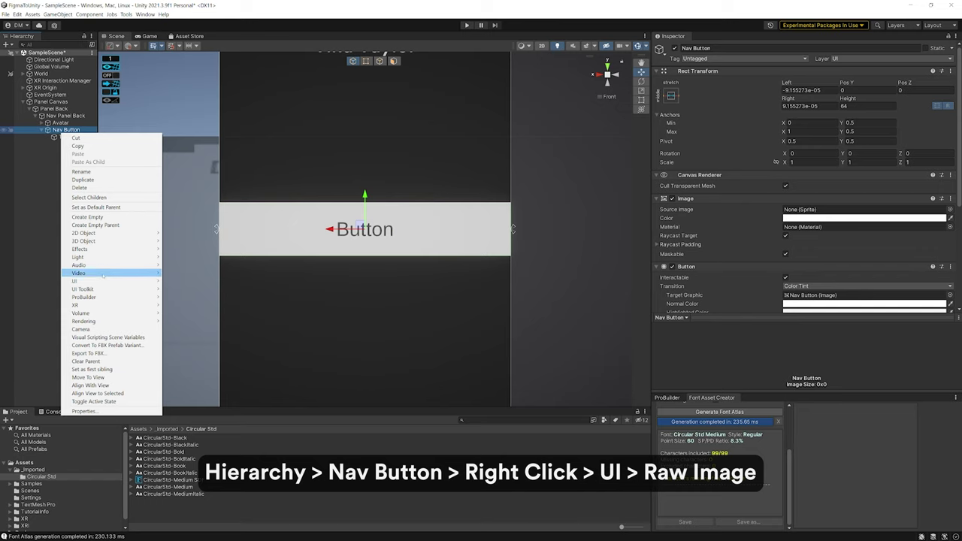
mouse_move(105, 283)
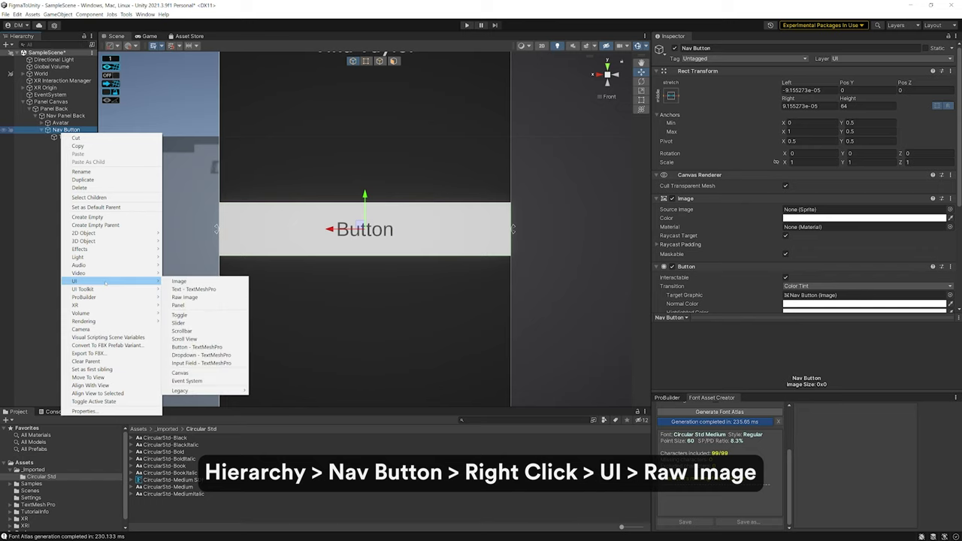
left_click(185, 297)
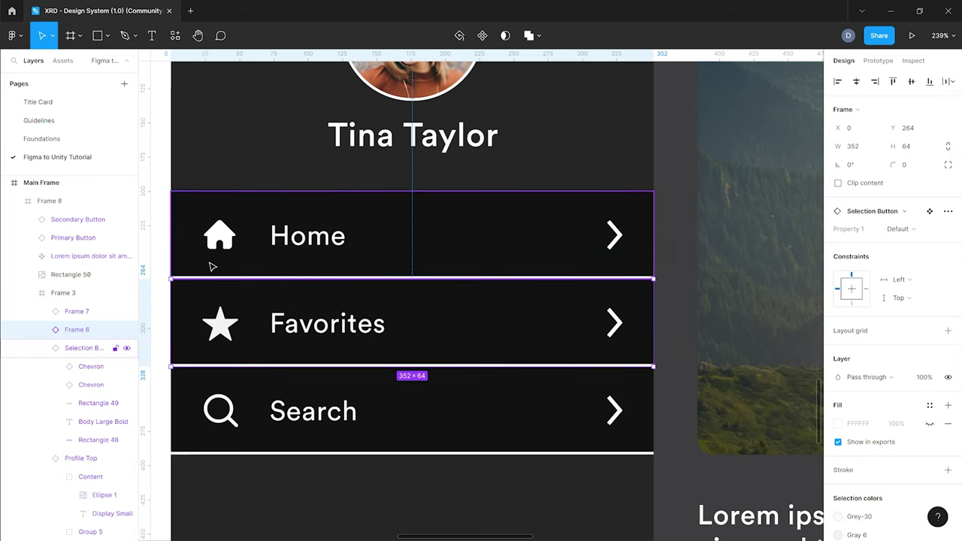
double_click(218, 248)
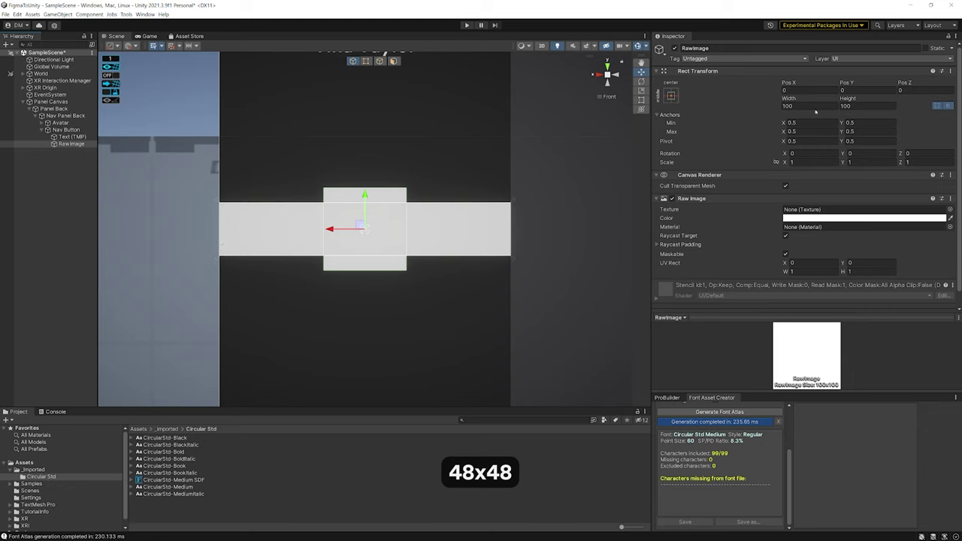
left_click(810, 106)
type("48")
key("Tab")
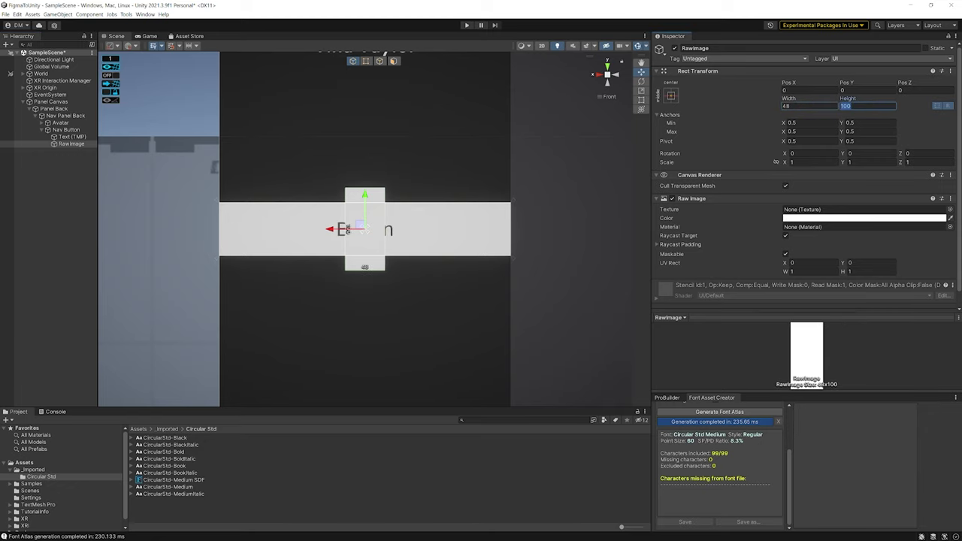
type("48")
key("Return")
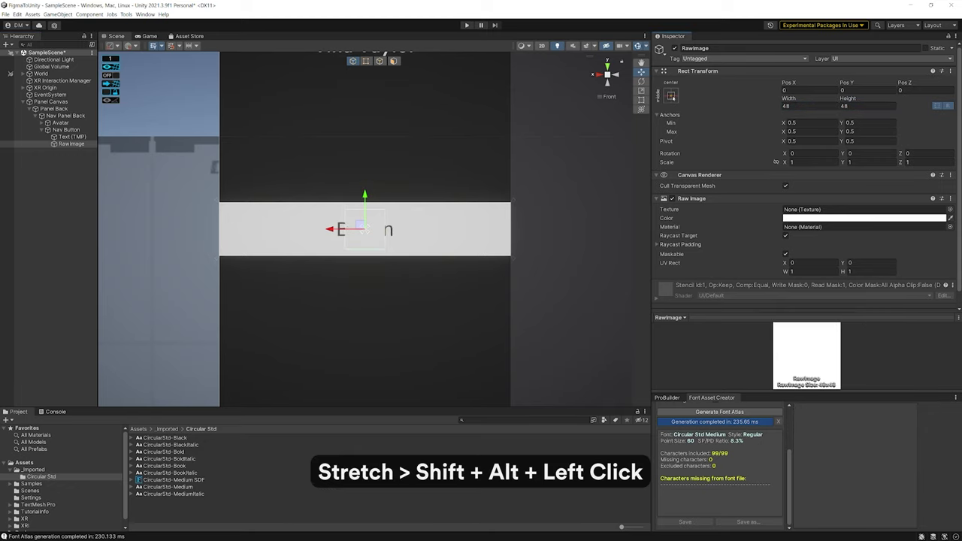
Anchor the image middle-left at Pos X 12 and assign the Home Icon texture.
left_click(671, 95)
left_click(702, 184, "alt+shift")
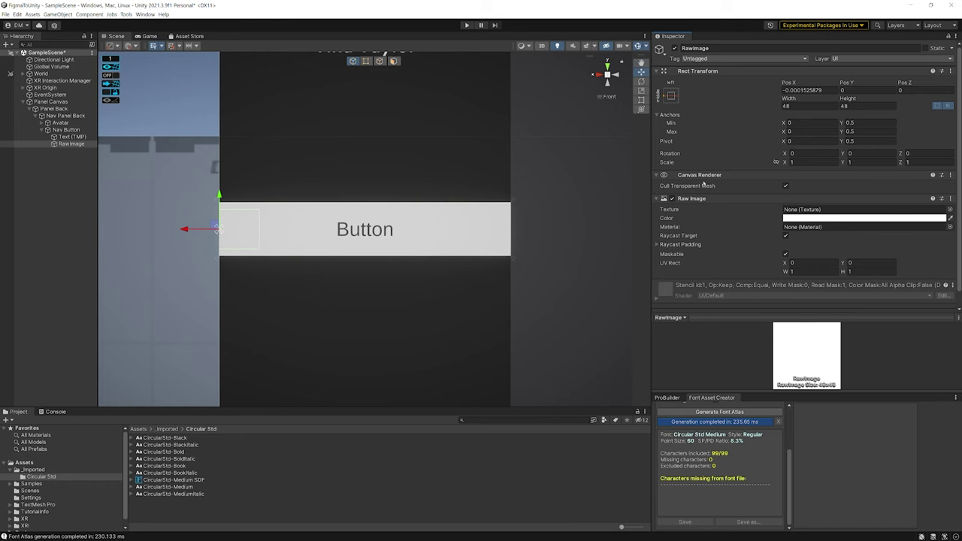
left_click(808, 91)
type("12")
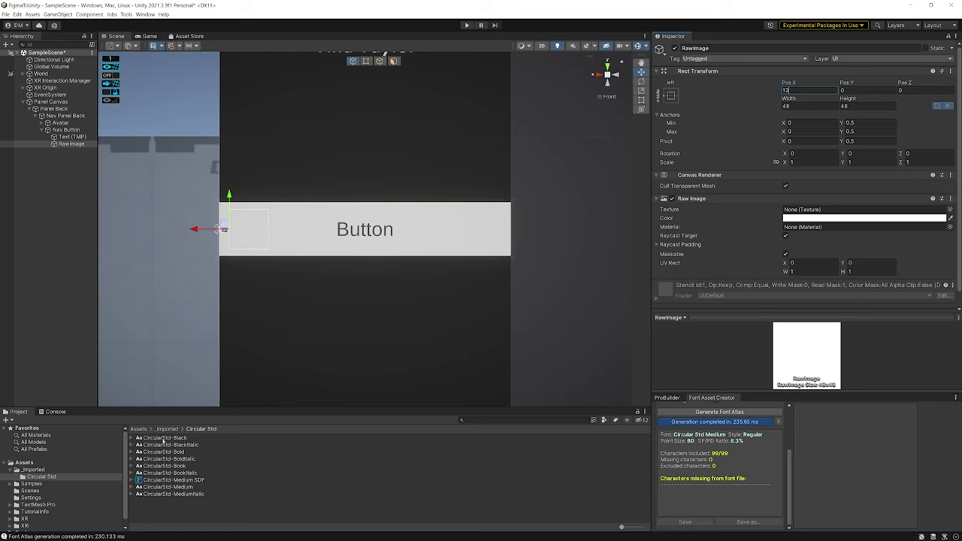
left_click(169, 429)
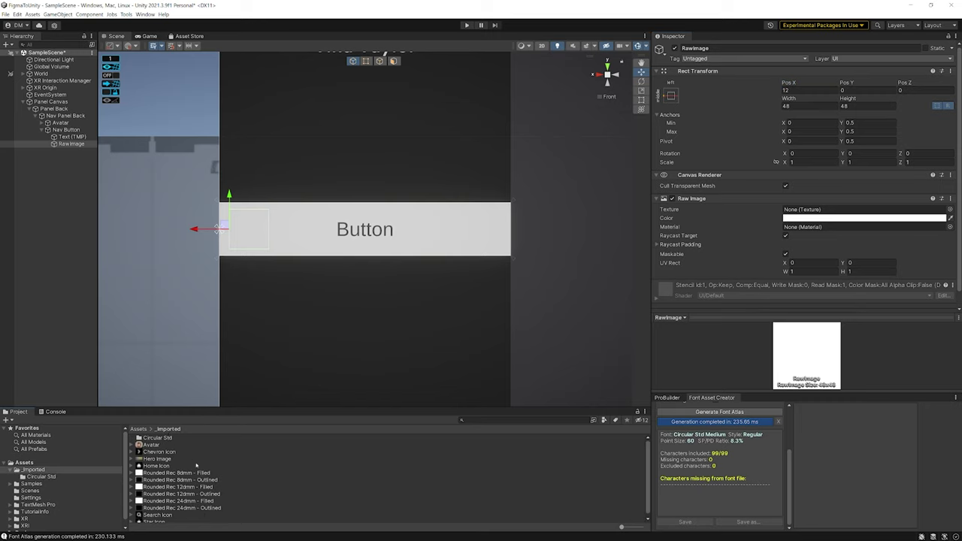
left_click_drag(153, 469, 811, 199)
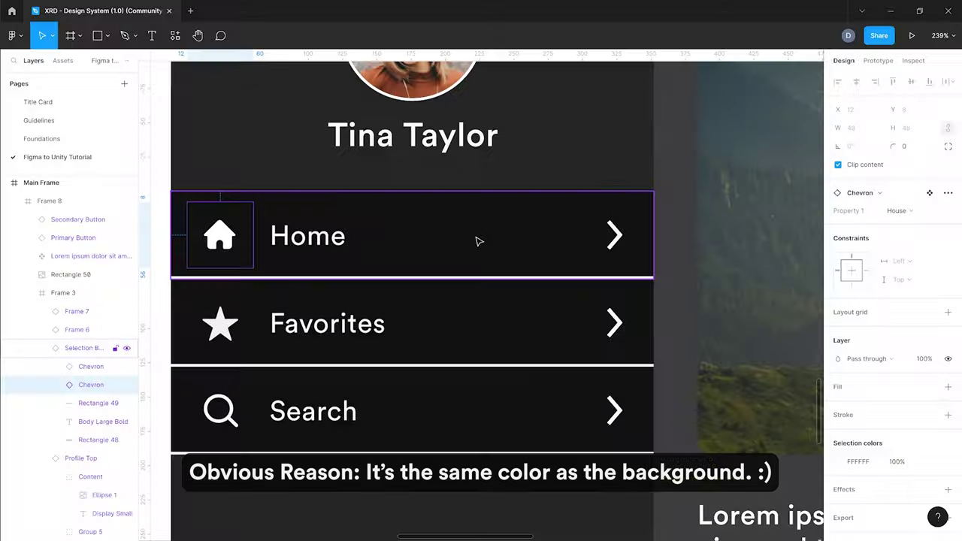
Copy the Figma Home background's 121212 fill and paste it as Nav Button's colour.
scroll(479, 241, "down", 3, "ctrl")
scroll(478, 241, "up", 3, "ctrl")
left_click(478, 241)
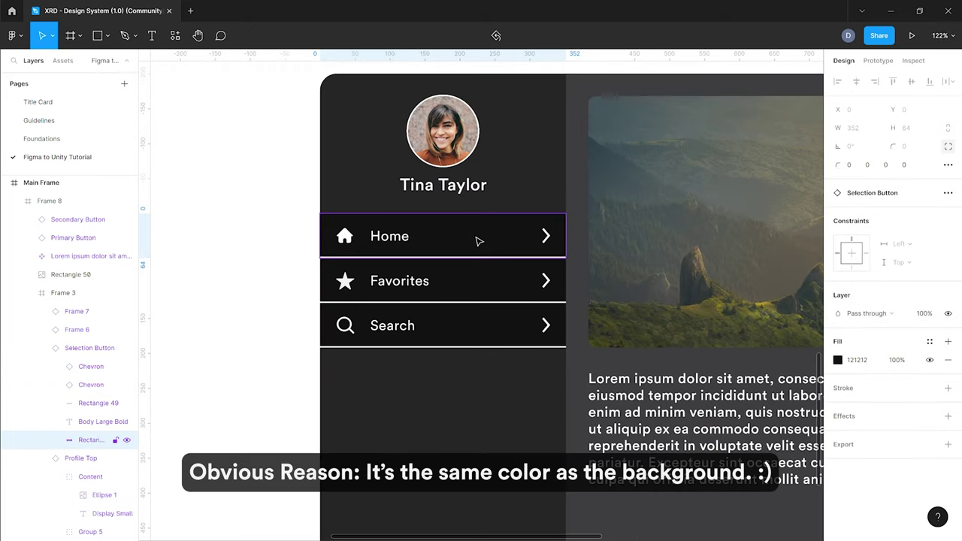
left_click(858, 360)
key("ctrl+c")
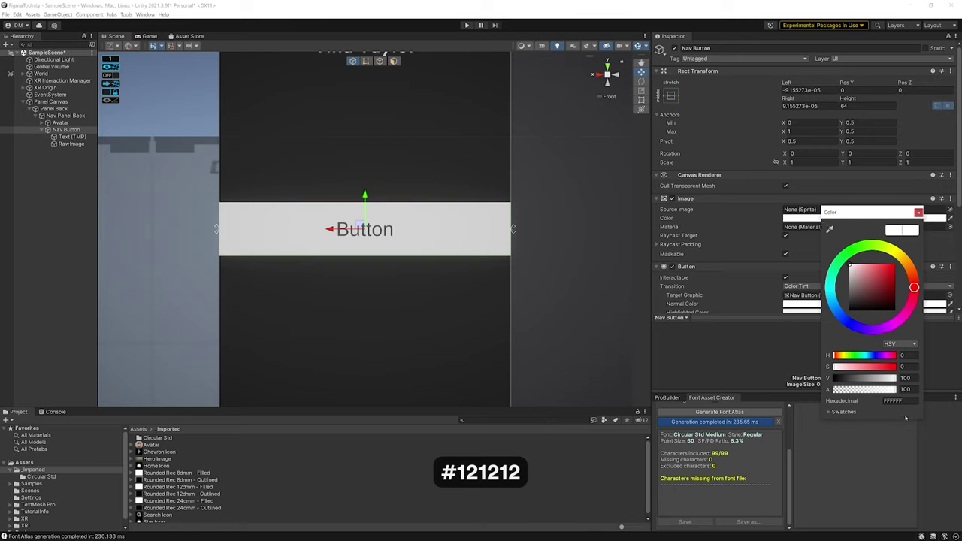
left_click(894, 400)
key("ctrl+v")
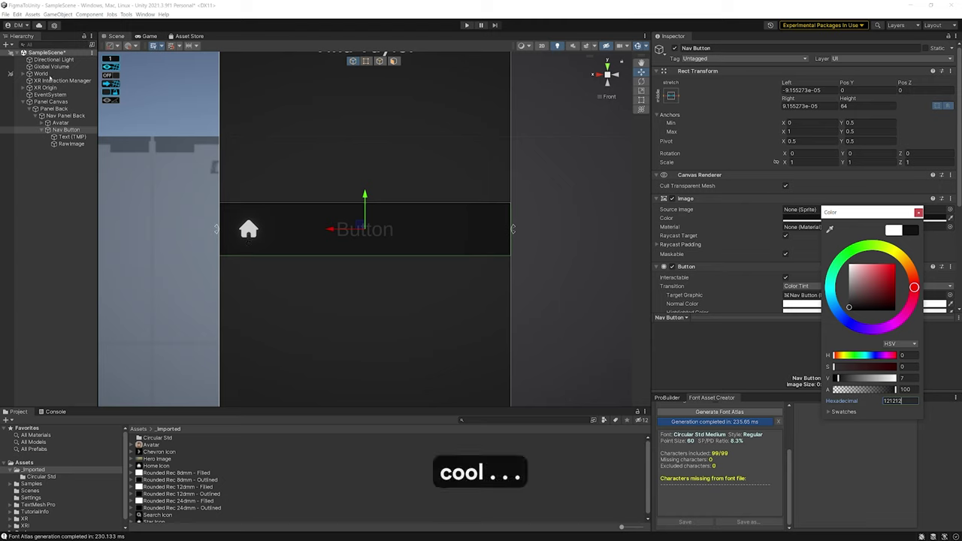
Rename the RawImage to 'Button Icon' and duplicate it as 'Chevron'.
left_click(64, 145)
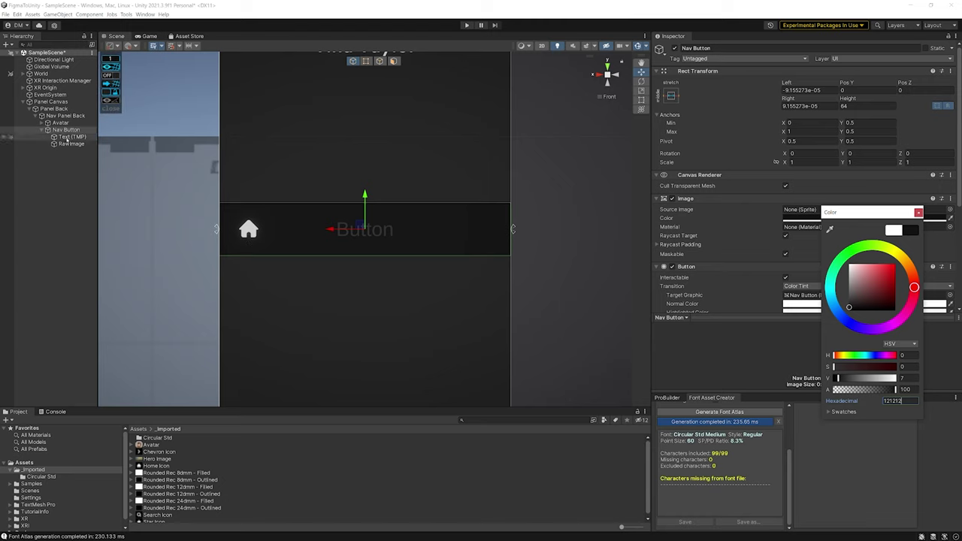
type("Button Icon")
key("Return")
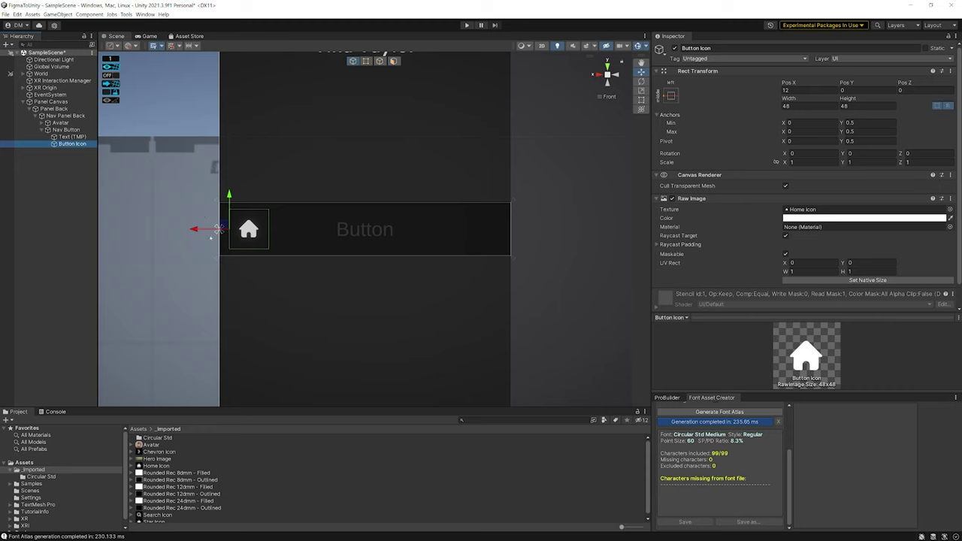
key("ctrl+d")
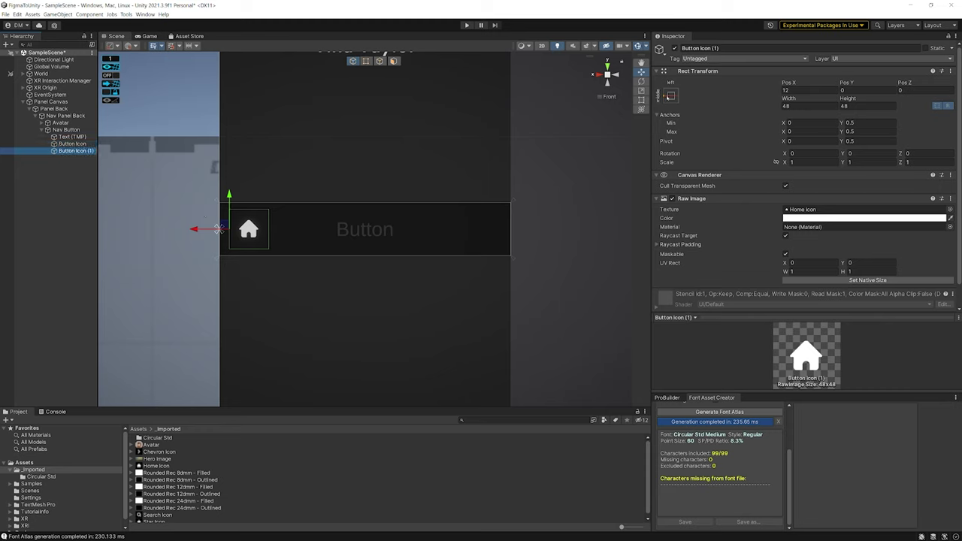
left_click(75, 151)
type("C")
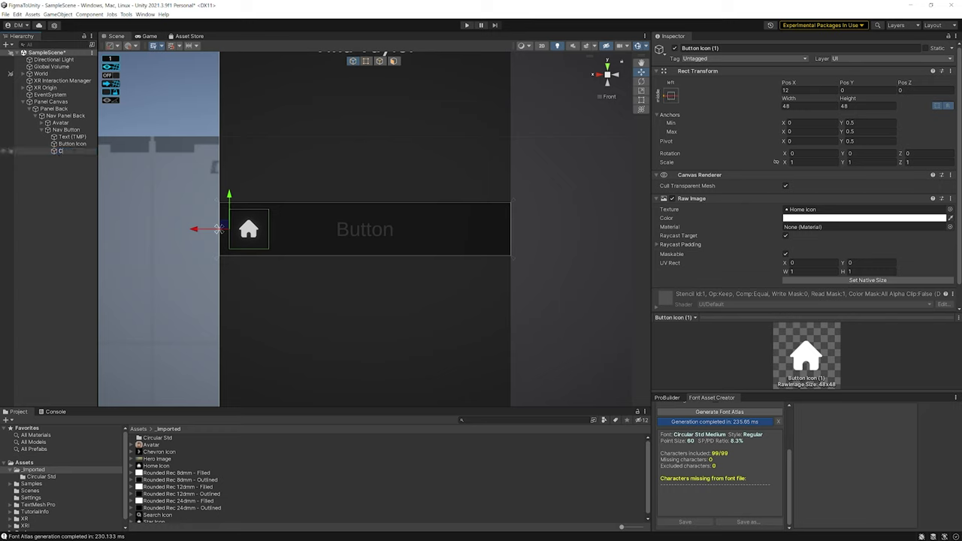
type("hevron")
key("Return")
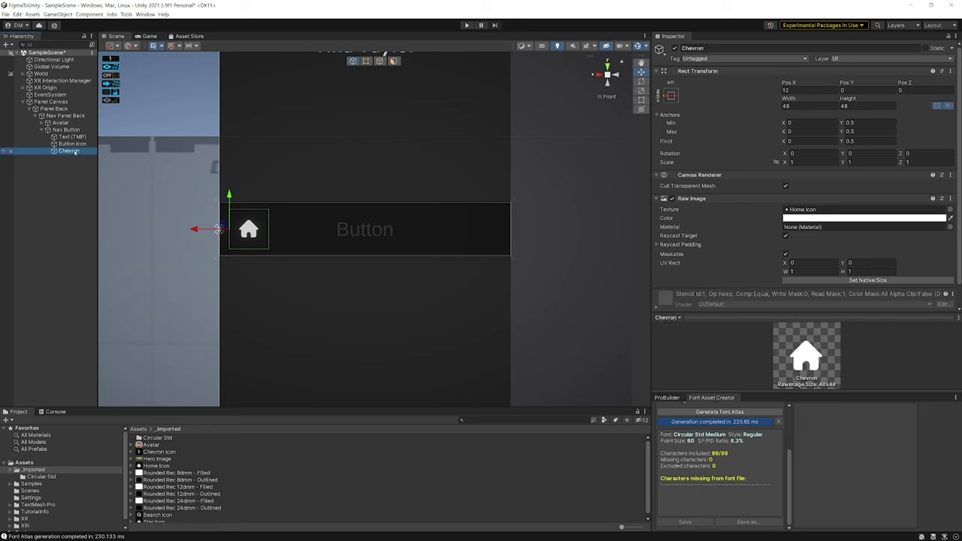
Anchor the Chevron middle-right and set its Pos X to -4, matching the Figma spacing.
left_click(671, 95)
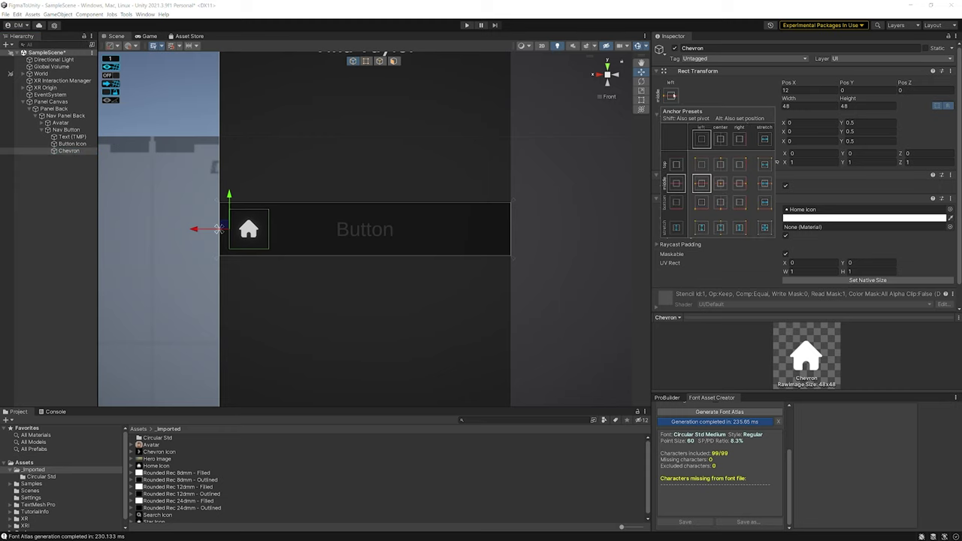
left_click(742, 184, "alt+shift")
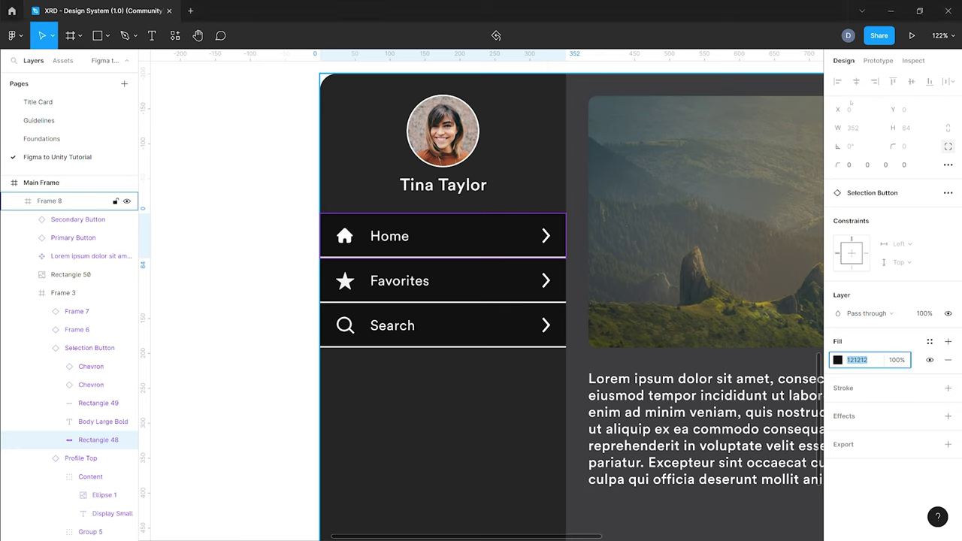
left_click(547, 239)
key("alt")
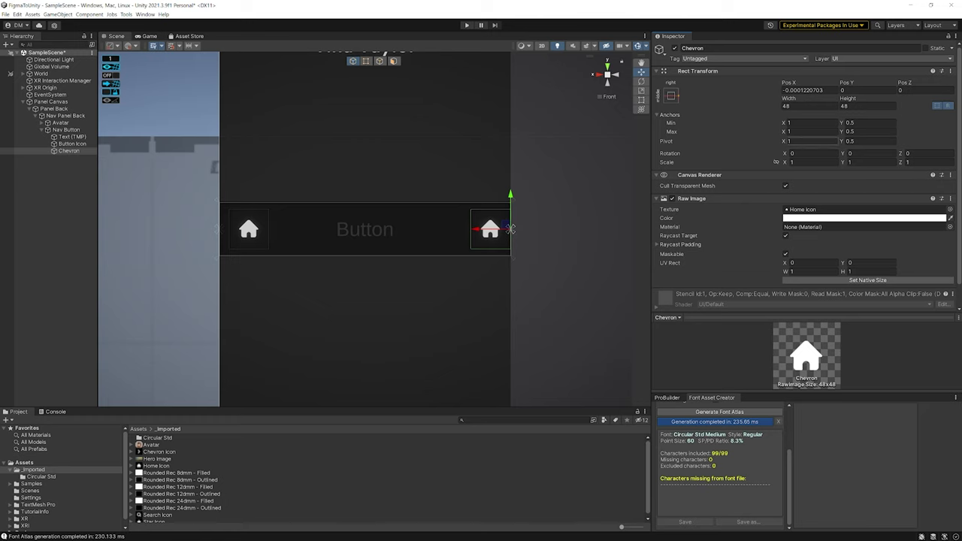
left_click(809, 90)
type("-4")
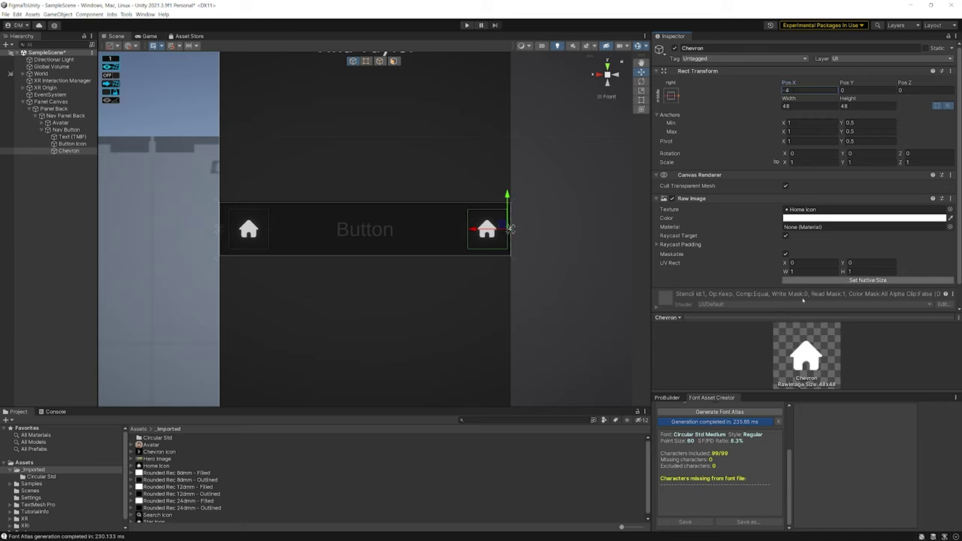
left_click(365, 230)
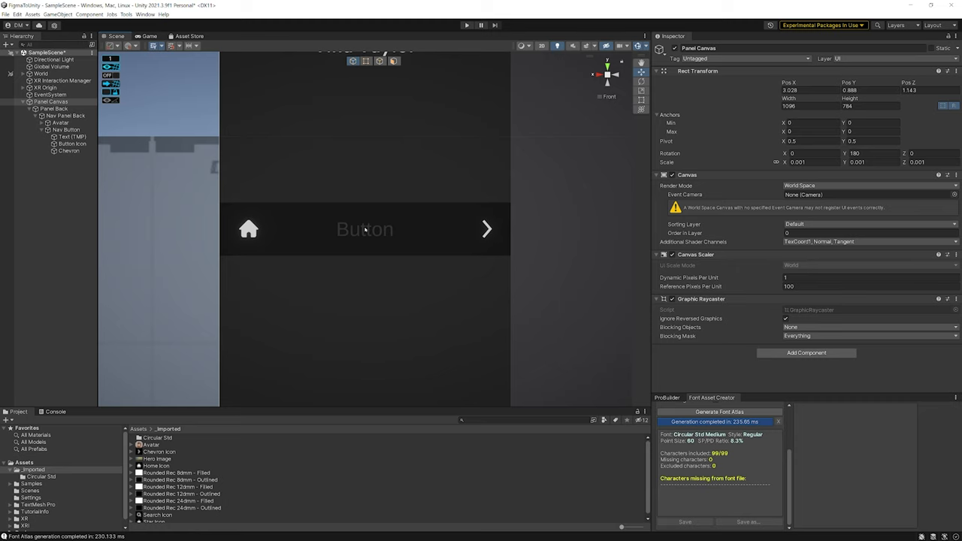
left_click(75, 144)
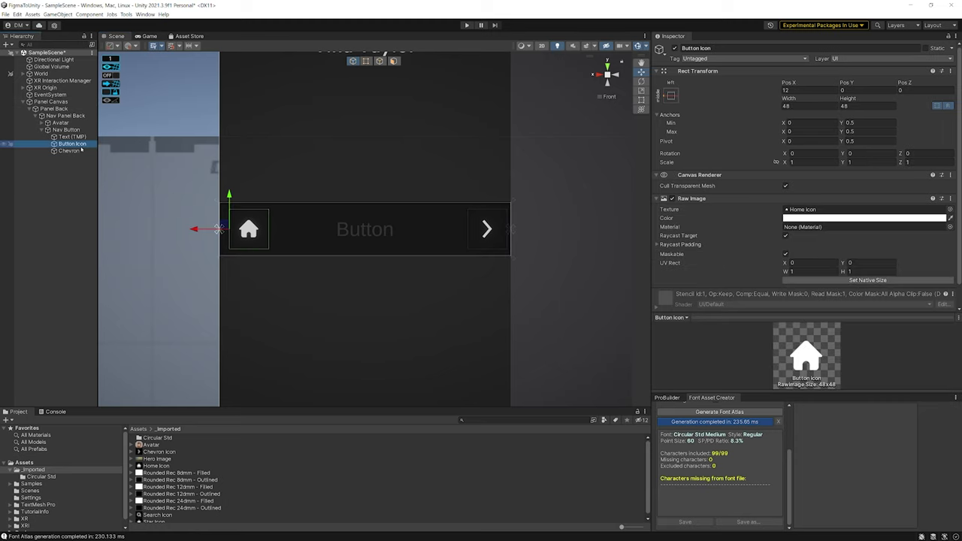
Keep the label text as 'Button' and open the Circular Std font folder.
left_click(73, 137)
double_click(670, 231)
type("Hom")
key("ctrl+z")
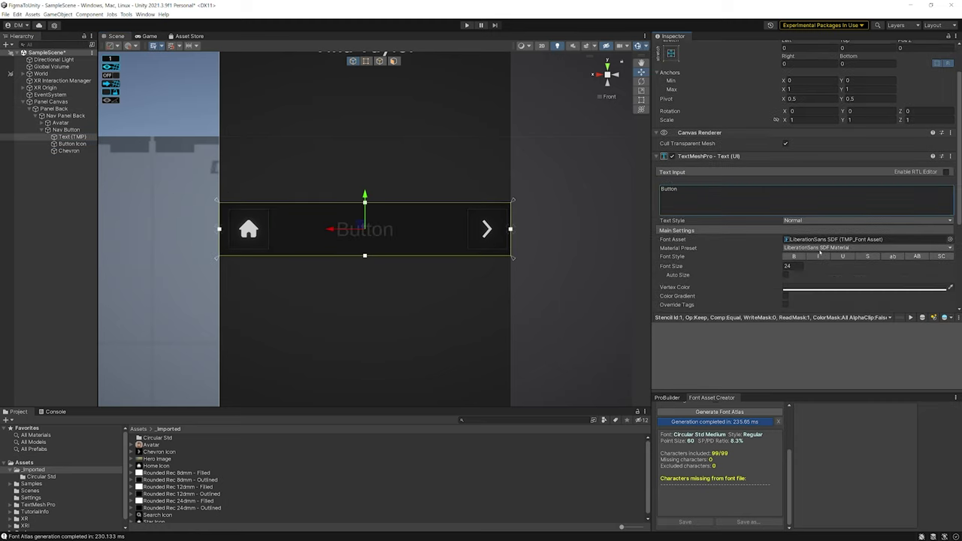
scroll(805, 188, "down", 3)
double_click(156, 437)
scroll(713, 318, "down", 10)
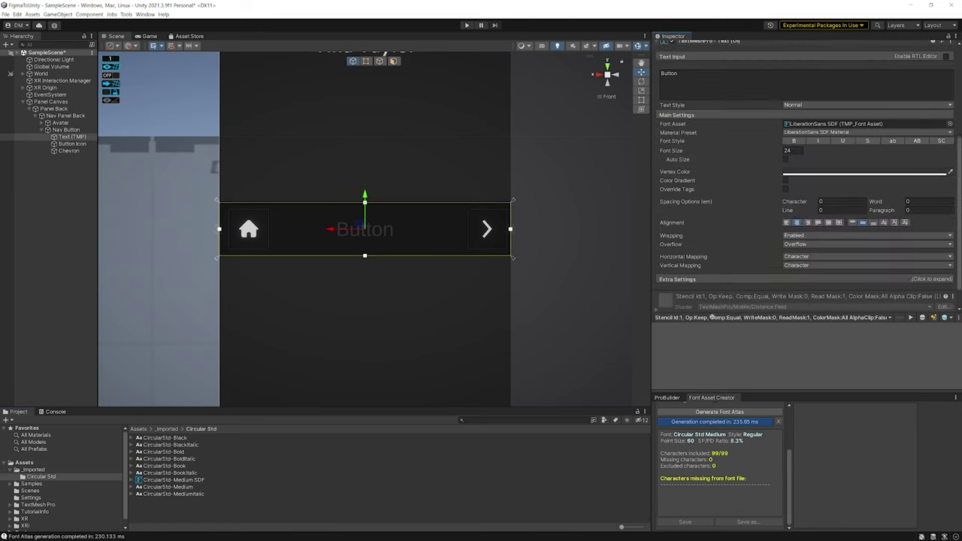
Copy the Figma Home label's FBFAFF hex and apply it as the label's vertex colour.
double_click(397, 246)
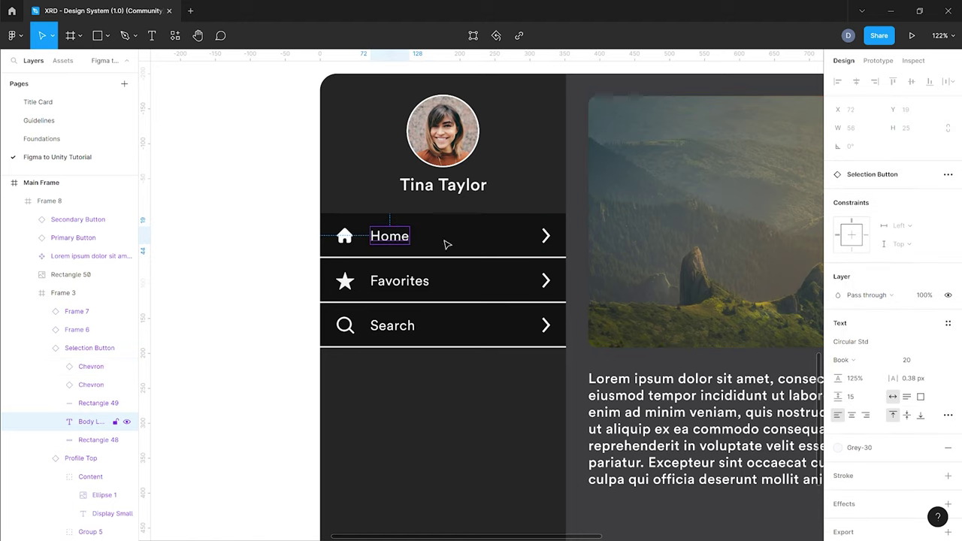
left_click(859, 448)
key("Escape")
left_click(931, 447)
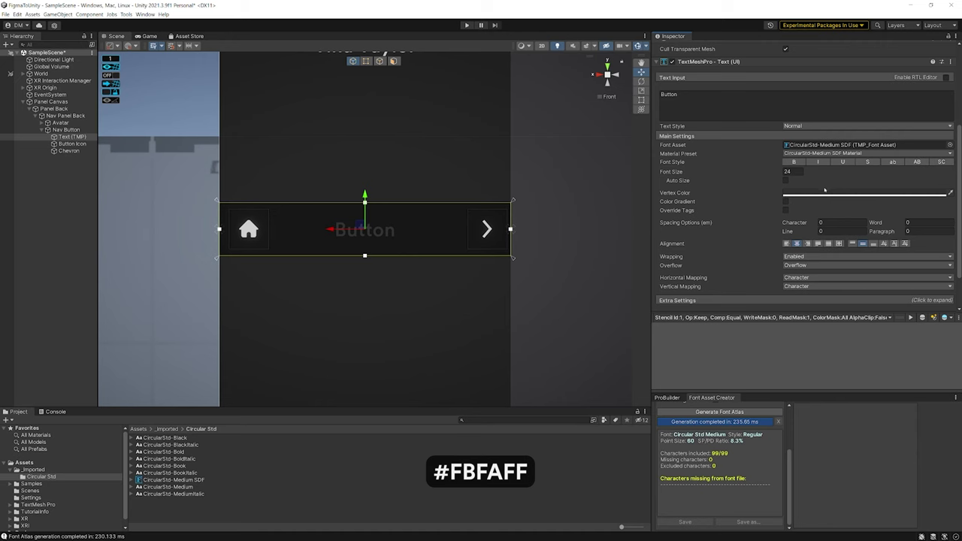
left_click(825, 194)
left_click(900, 372)
type("FBFAFF")
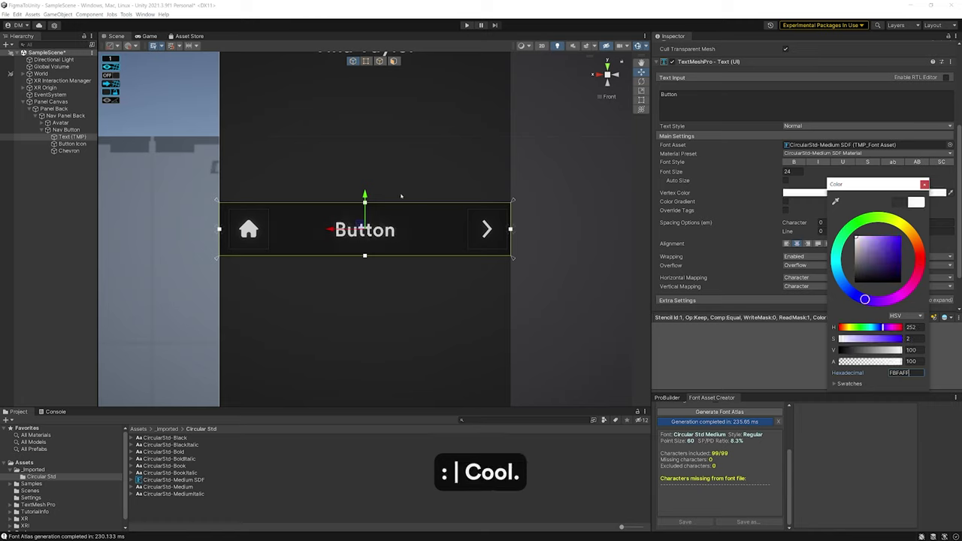
left_click(325, 236)
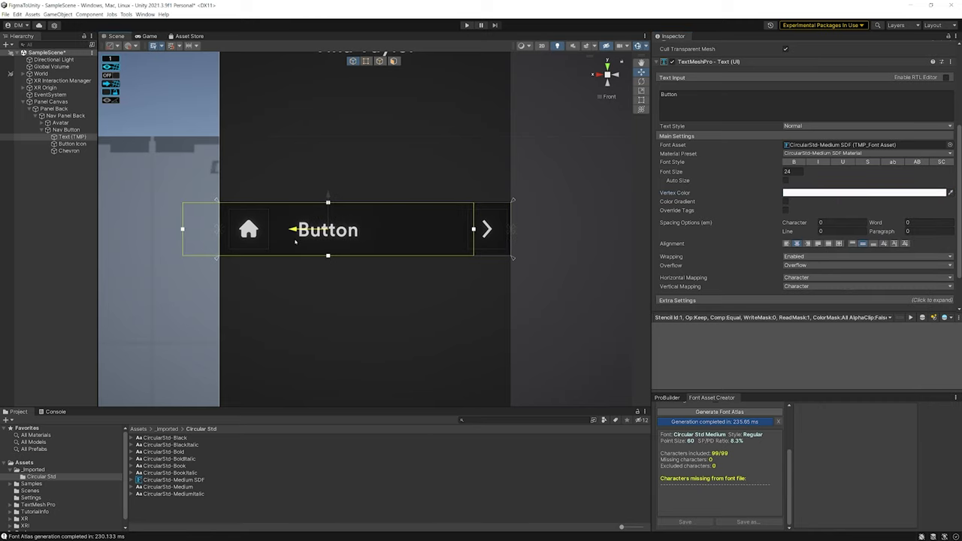
Resize the label's rect to start after the Home icon and left-align its text.
left_click(451, 214)
left_click(72, 136)
left_click_drag(220, 229, 270, 229)
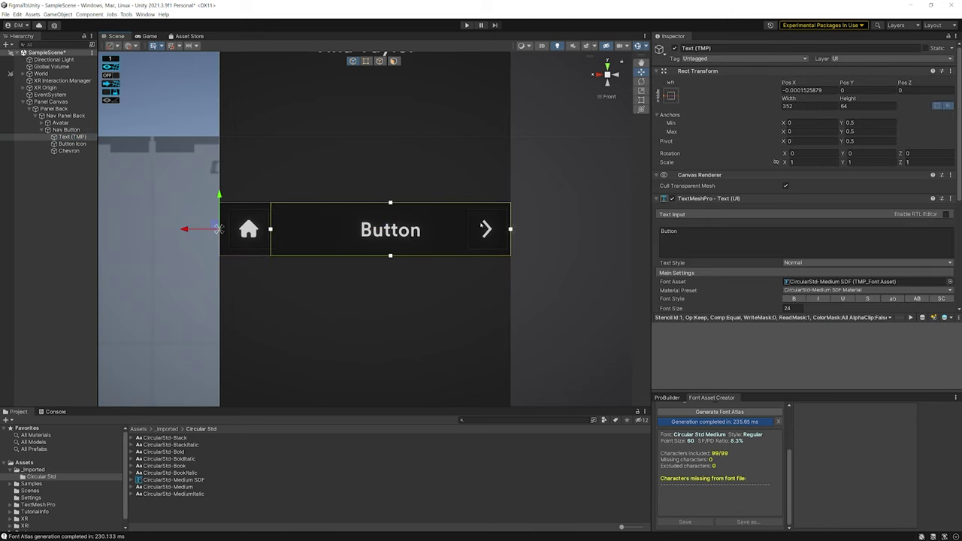
left_click_drag(511, 229, 353, 229)
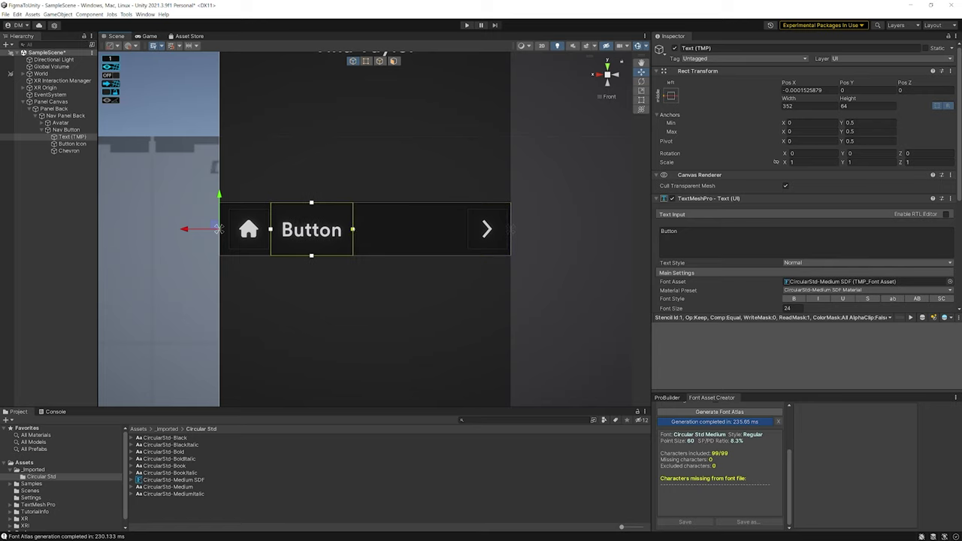
left_click_drag(353, 229, 355, 229)
scroll(787, 219, "down", 4)
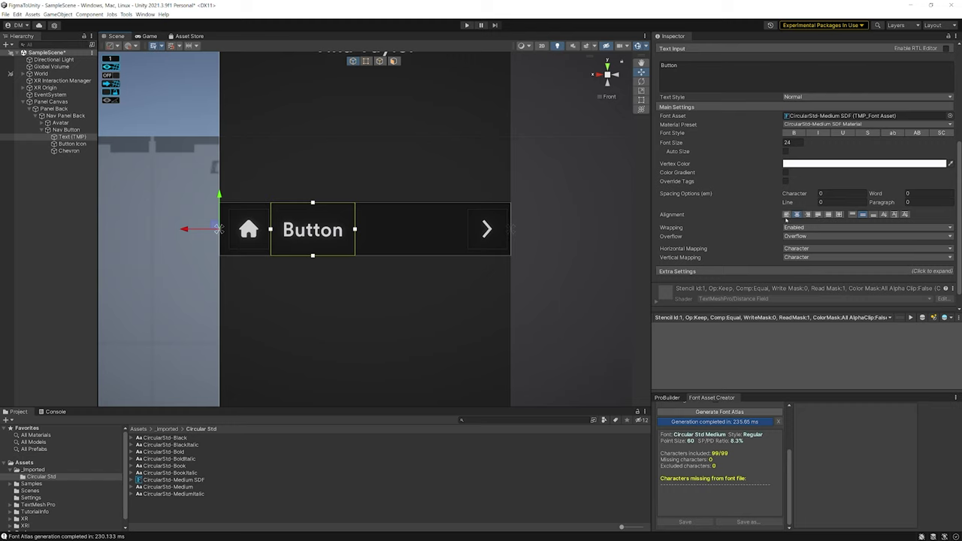
left_click(787, 215)
left_click_drag(355, 230, 466, 230)
scroll(794, 252, "up", 2)
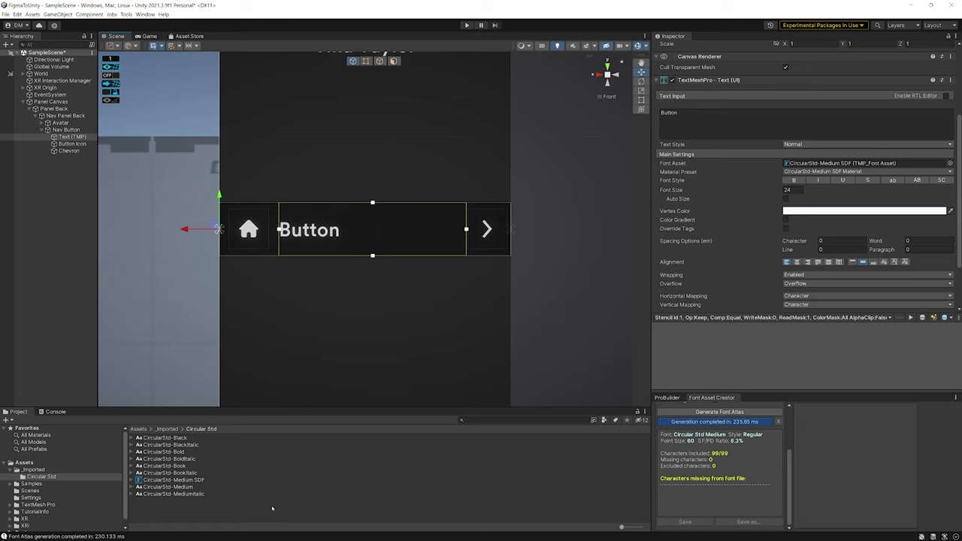
scroll(688, 457, "up", 3)
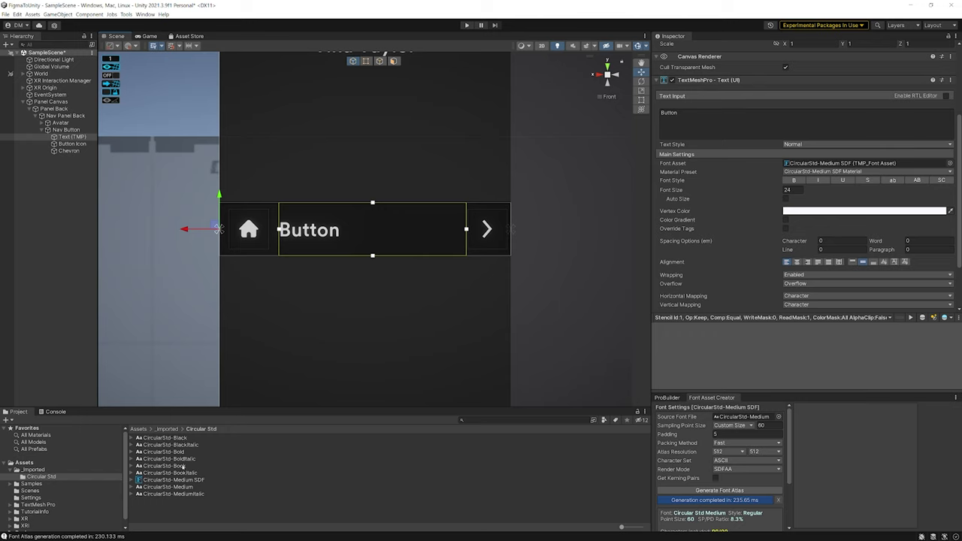
Generate a CircularStd-Book font atlas and save it as CircularStd-Book SDF.
left_click_drag(776, 404, 752, 417)
left_click(719, 490)
scroll(758, 461, "down", 3)
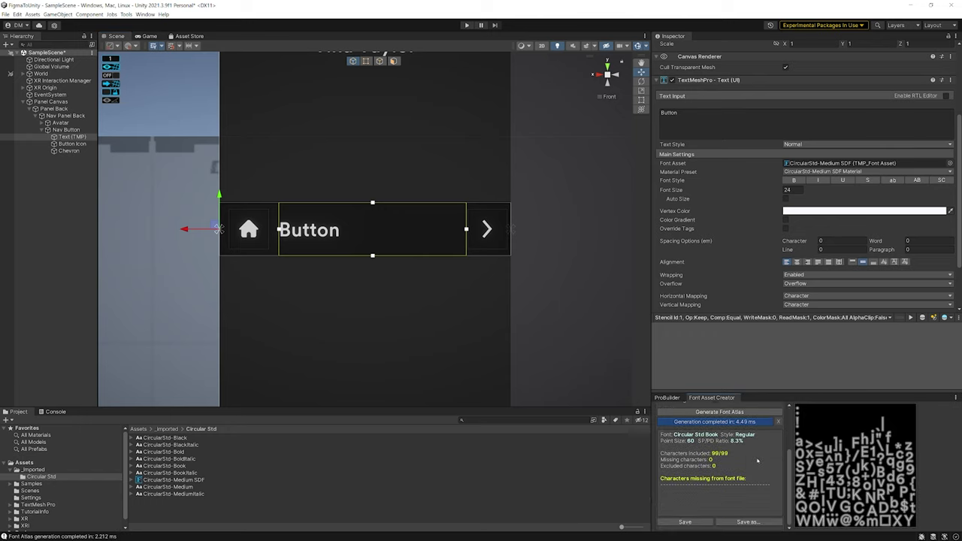
left_click(749, 521)
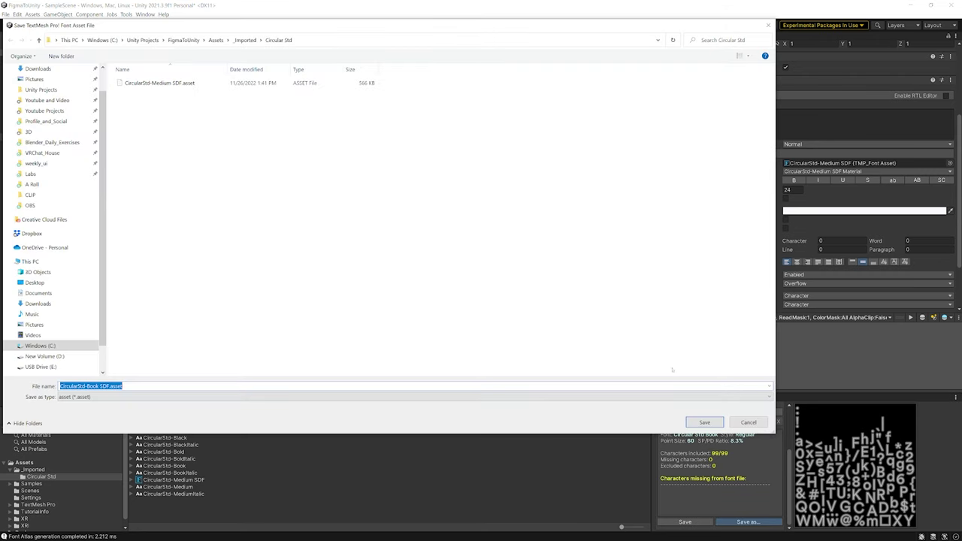
left_click(705, 423)
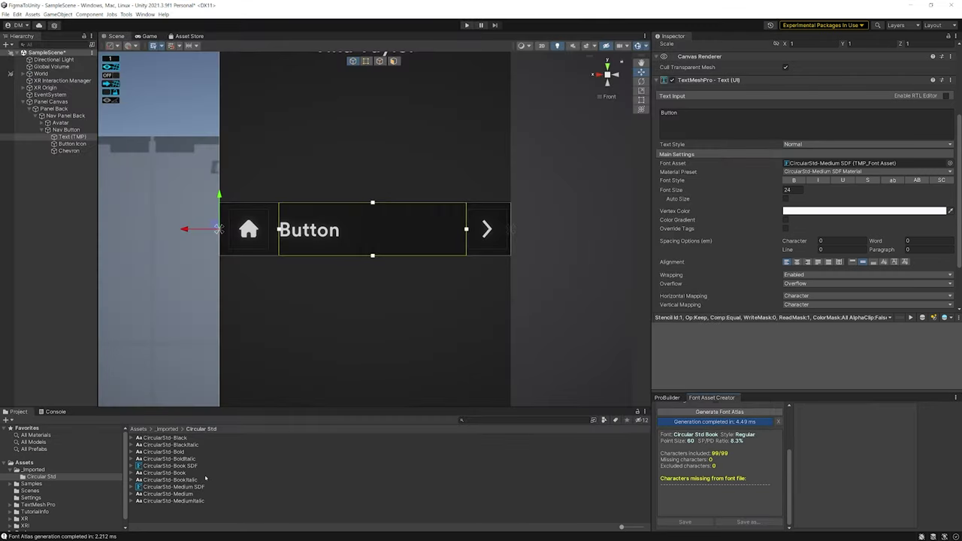
Apply CircularStd-Book SDF as the nav button label's font asset.
left_click_drag(149, 467, 808, 165)
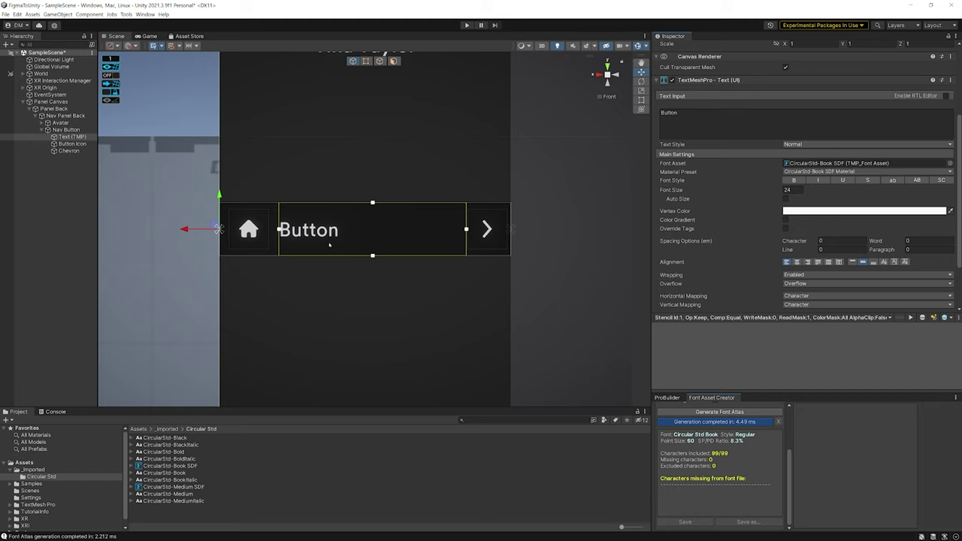
left_click(339, 178)
middle_click_drag(371, 271, 294, 180)
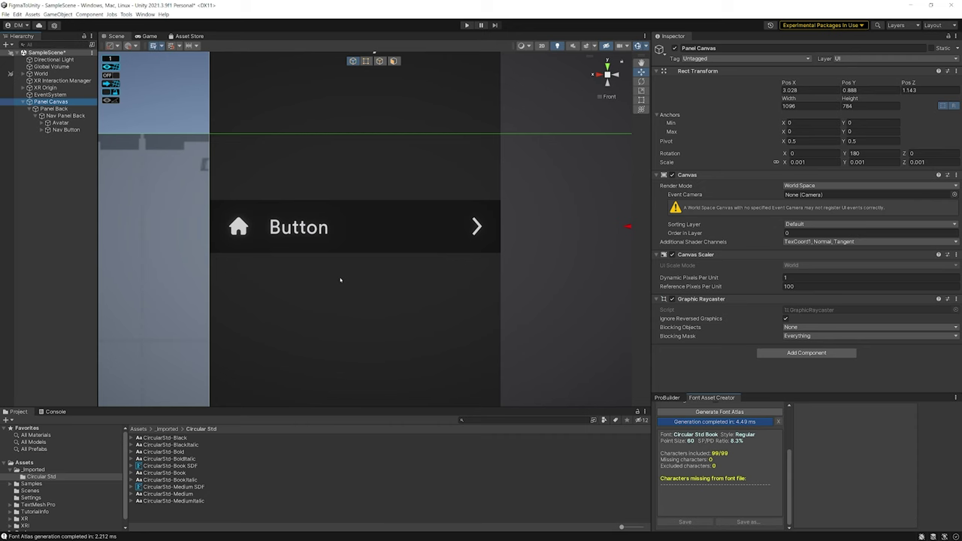
Select Nav Button and create a _Prefabs folder in Assets.
left_click(37, 117)
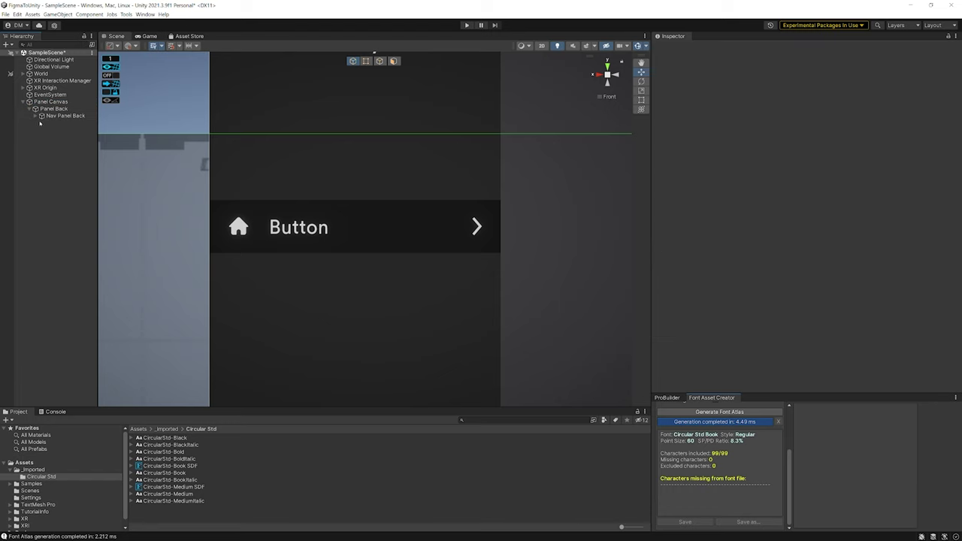
left_click(42, 117)
left_click(37, 116)
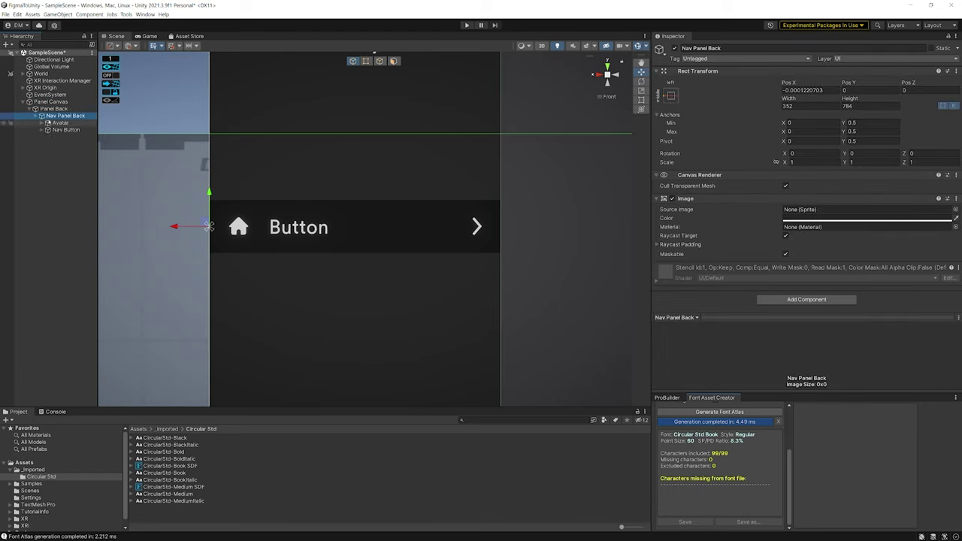
left_click(66, 130)
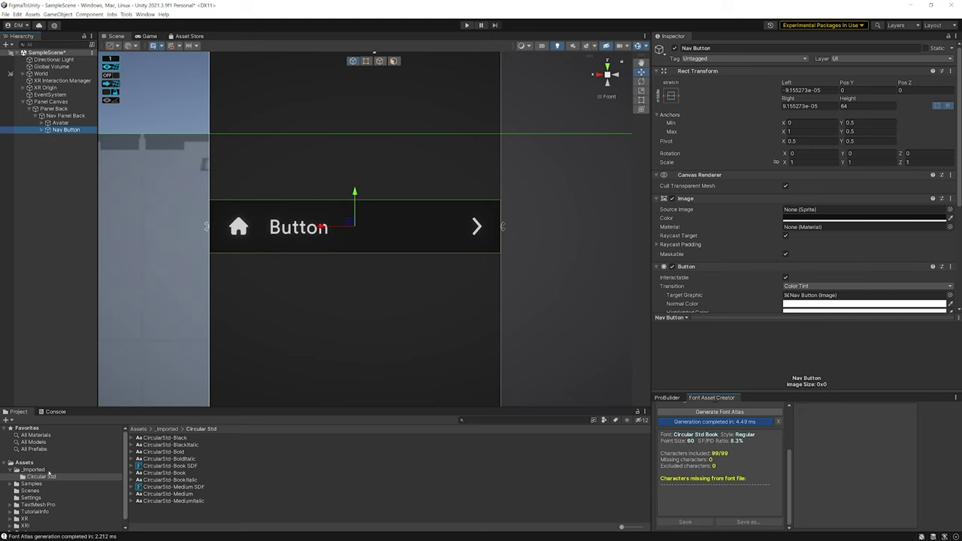
left_click(24, 463)
left_click_drag(100, 407, 100, 297)
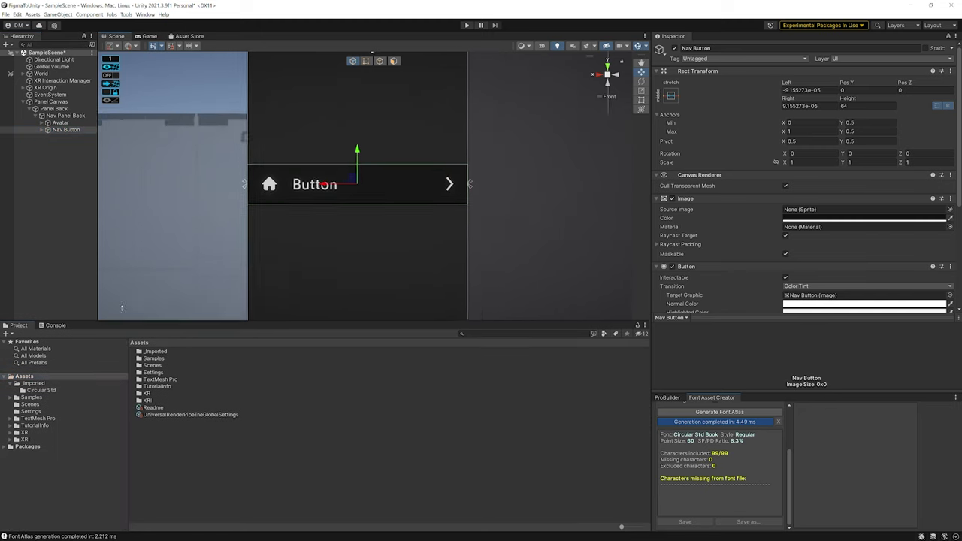
right_click(47, 353)
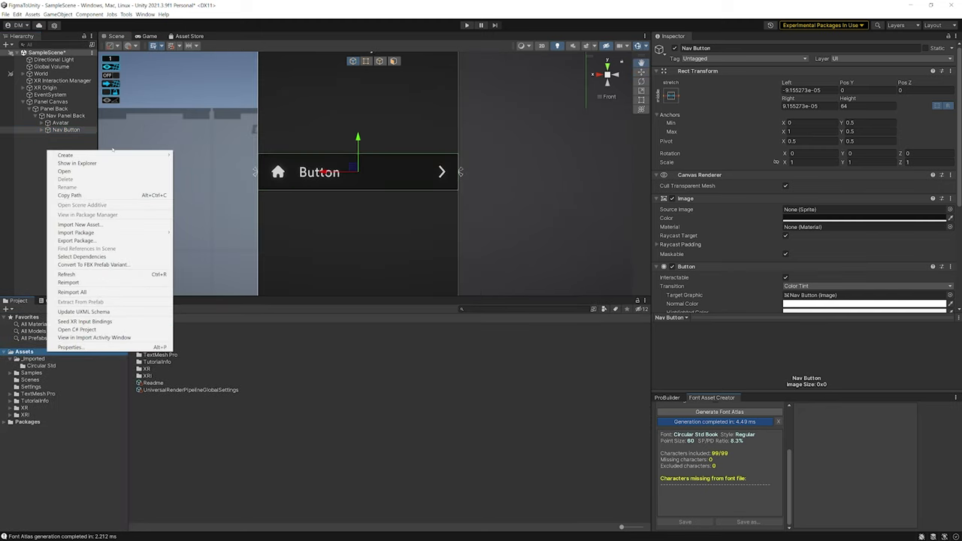
mouse_move(112, 155)
left_click(192, 146)
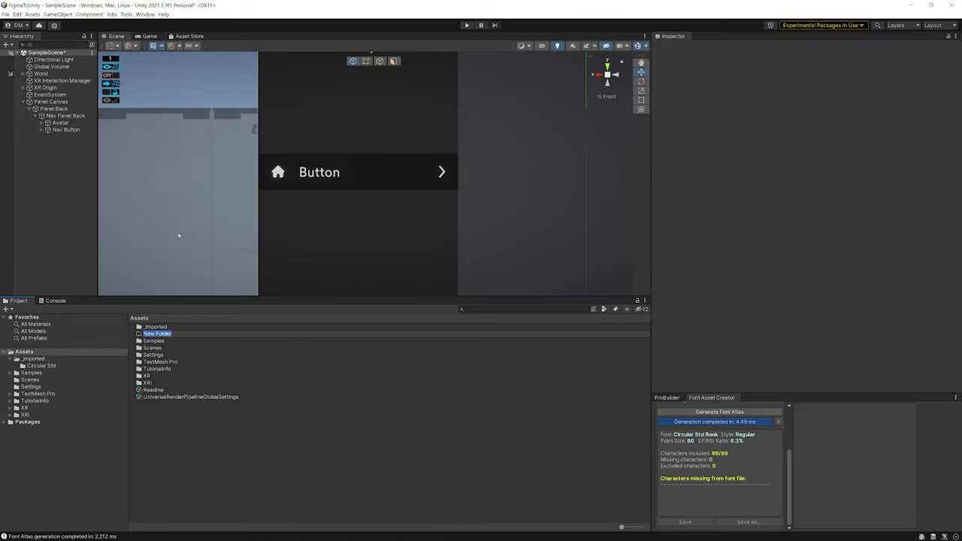
type("_Prefabs")
key("Return")
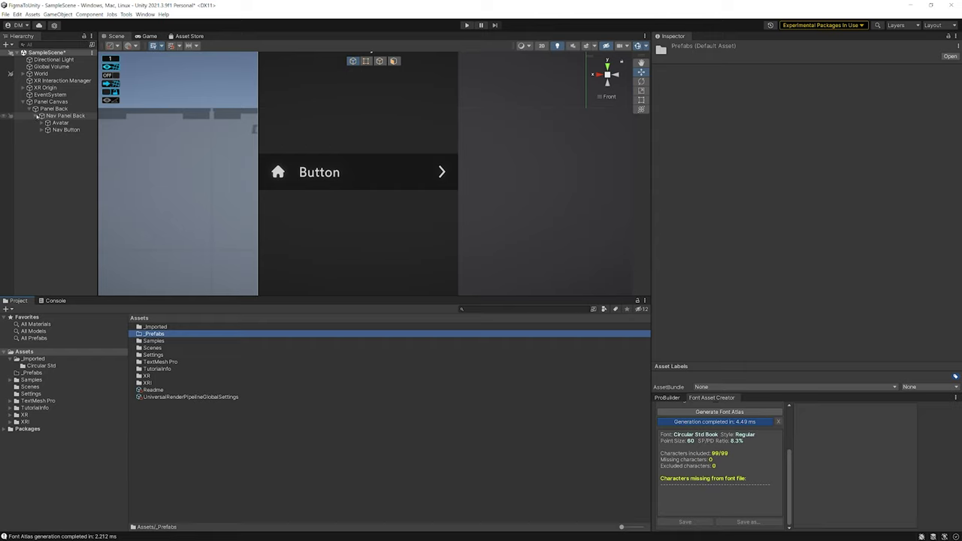
Save Nav Button as a prefab in _Prefabs, open it in Prefab Mode, then return to SampleScene.
left_click(65, 130)
left_click(154, 334)
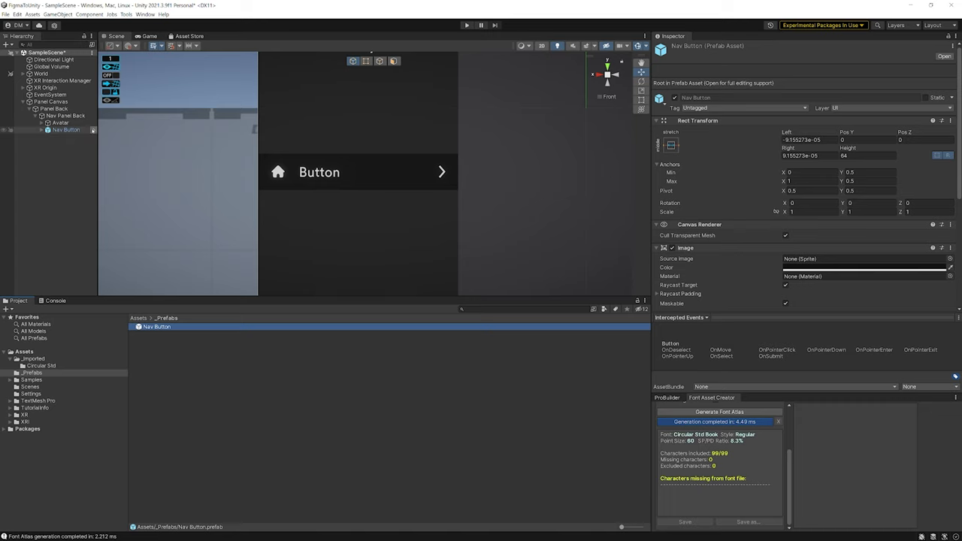
left_click(94, 132)
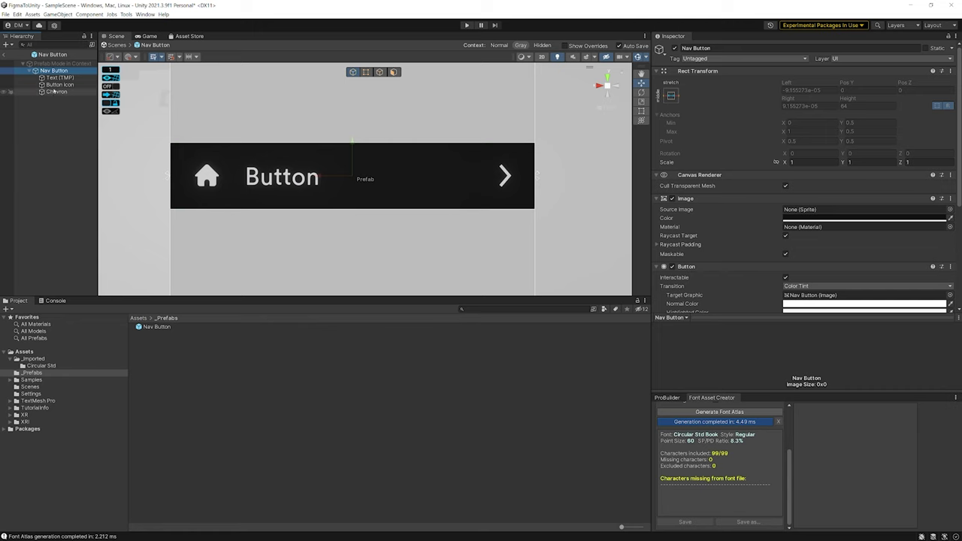
left_click(7, 55)
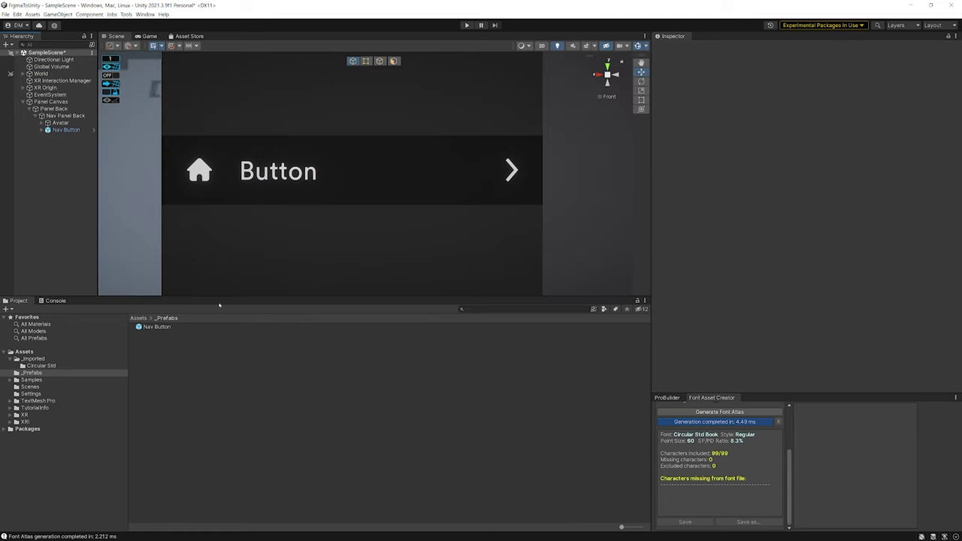
double_click(160, 328)
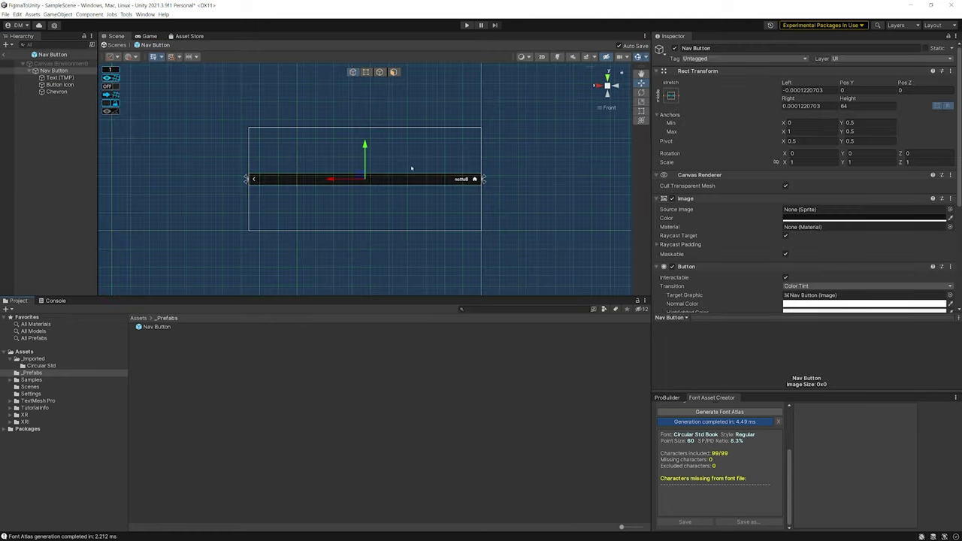
left_click_drag(436, 172, 63, 181, "alt")
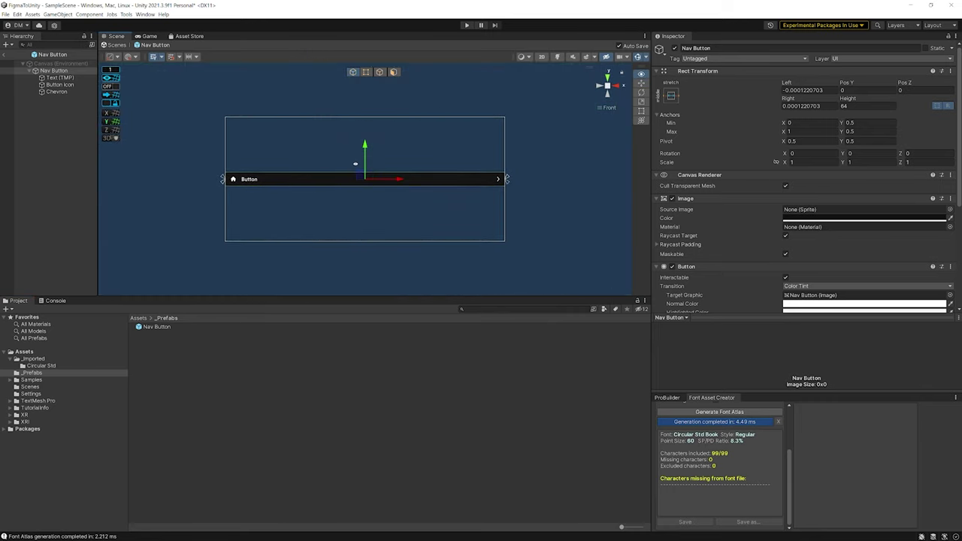
scroll(356, 164, "up", 3)
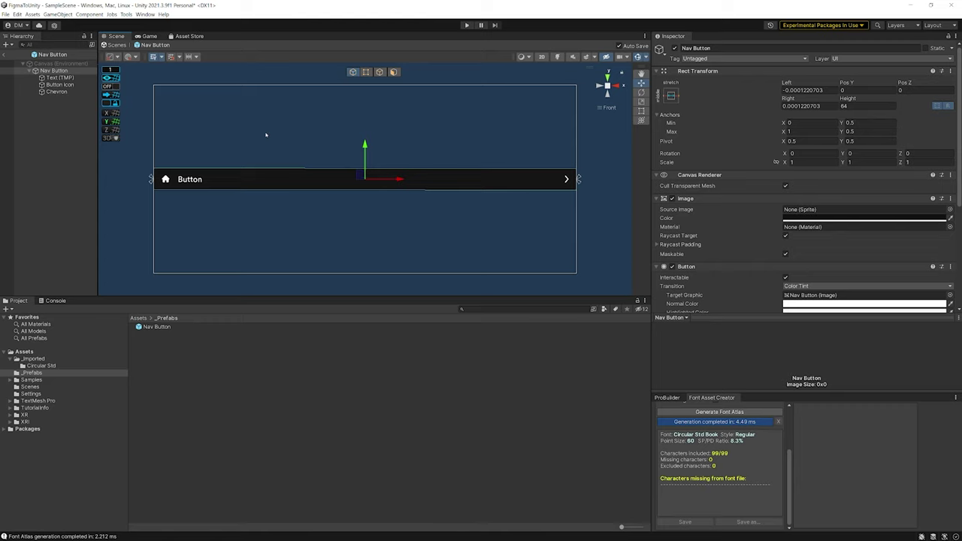
left_click(10, 54)
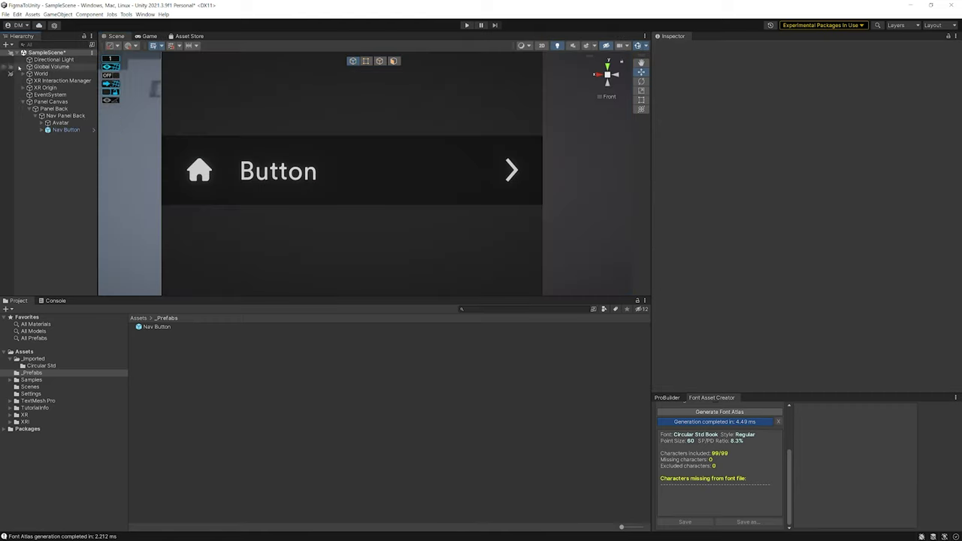
left_click(91, 133)
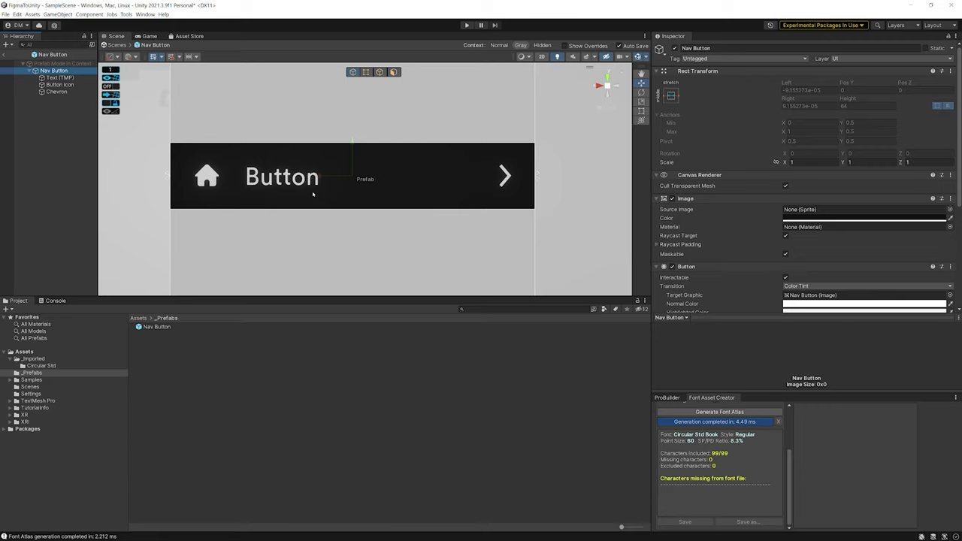
From the Hierarchy context menu, create a UI > Panel child under the Nav Button prefab.
right_click(46, 107)
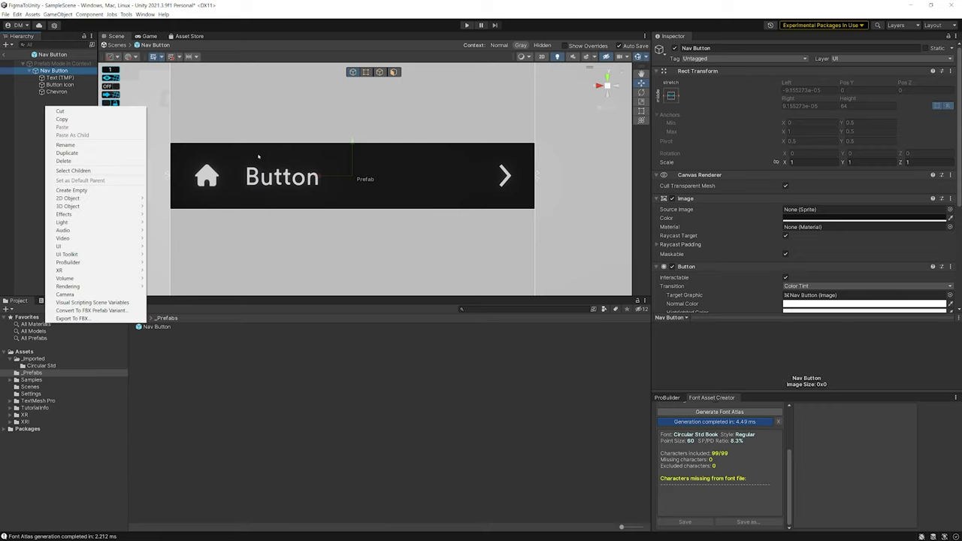
left_click(50, 103)
right_click(51, 103)
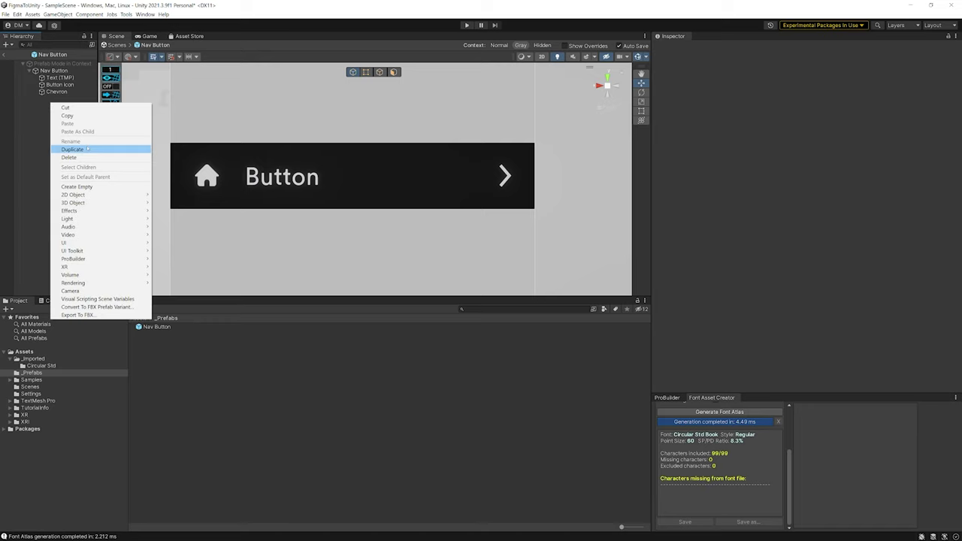
mouse_move(99, 244)
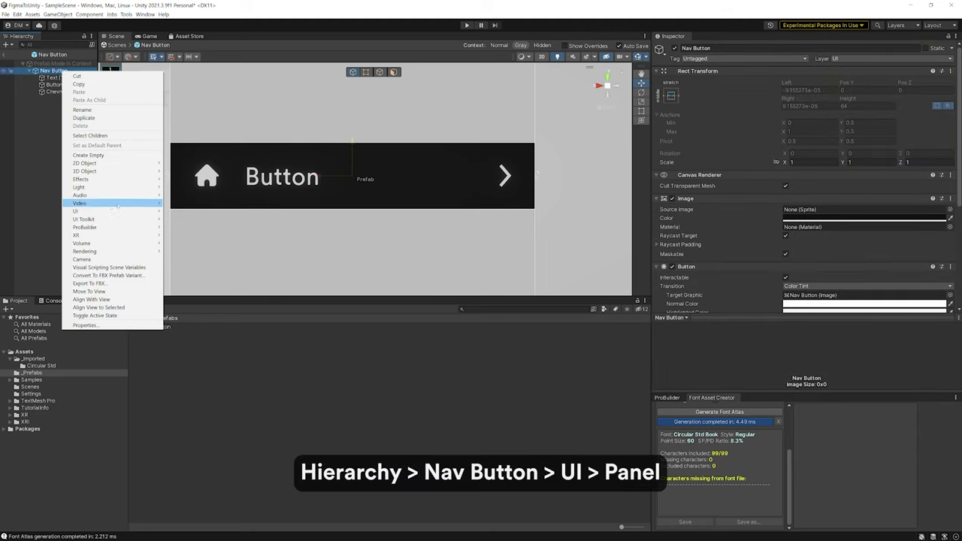
mouse_move(118, 213)
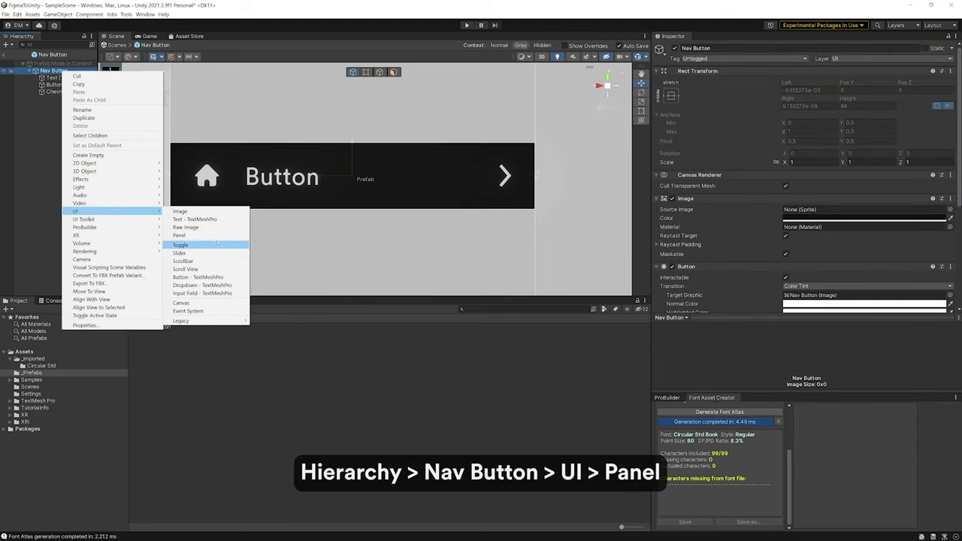
left_click(218, 238)
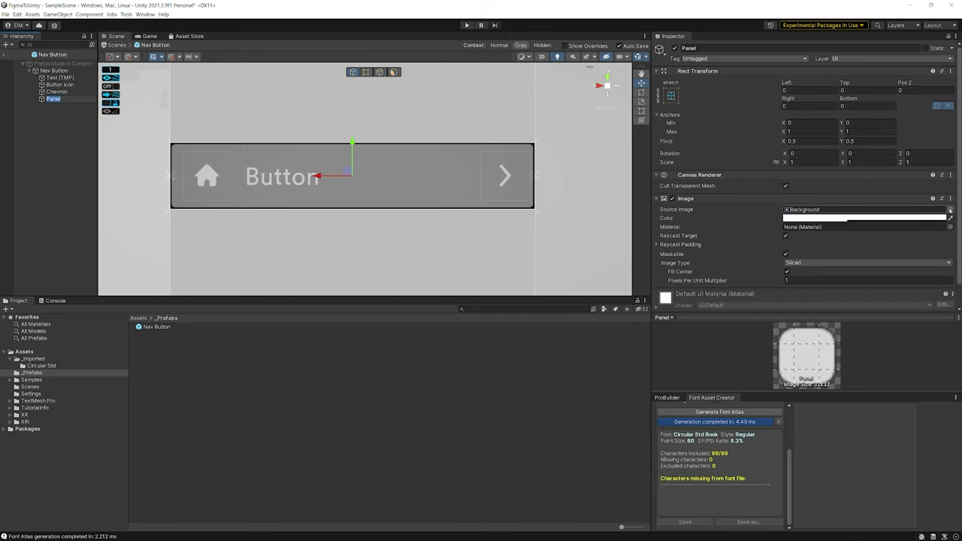
Set the Panel's Source Image to None so it has no sprite.
left_click(950, 210)
scroll(617, 197, "up", 15)
scroll(606, 199, "up", 10)
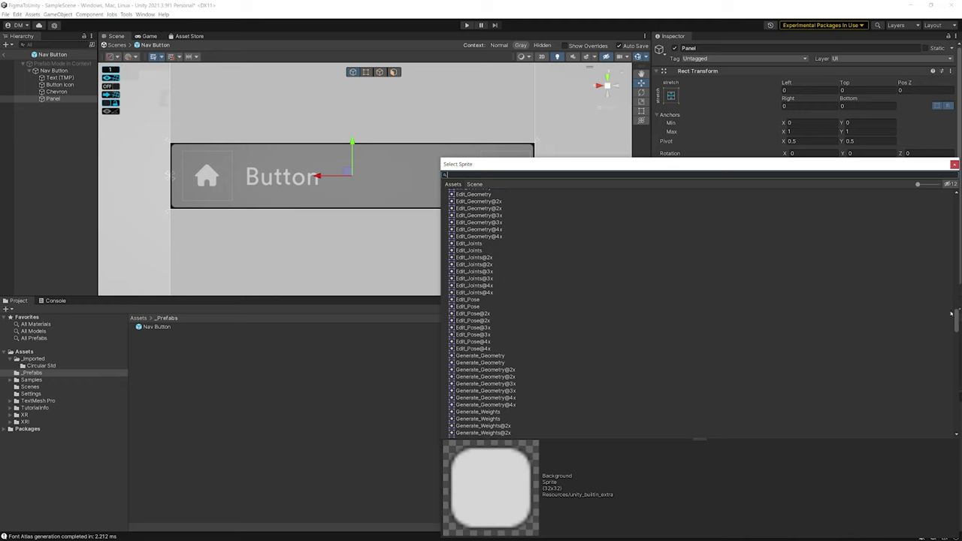
scroll(952, 314, "up", 10)
left_click(492, 199)
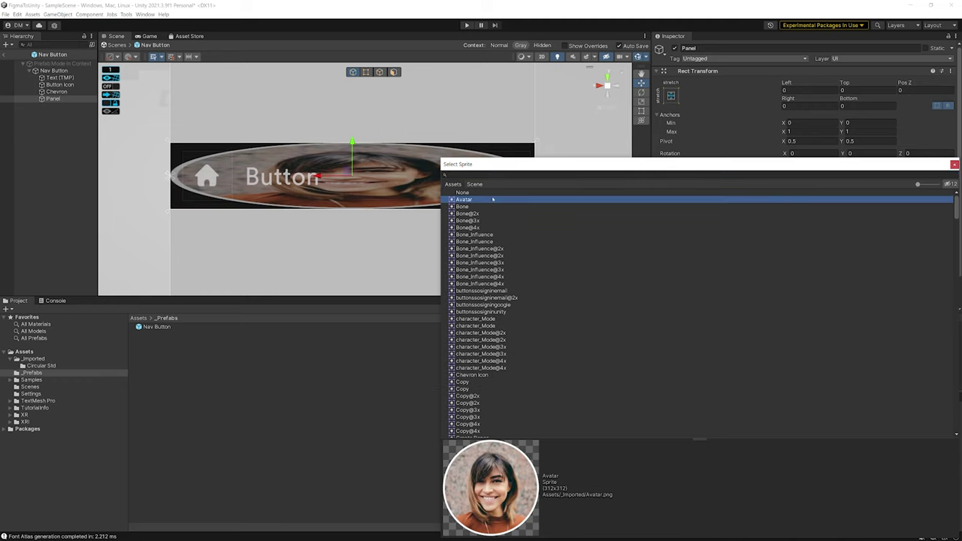
left_click(489, 193)
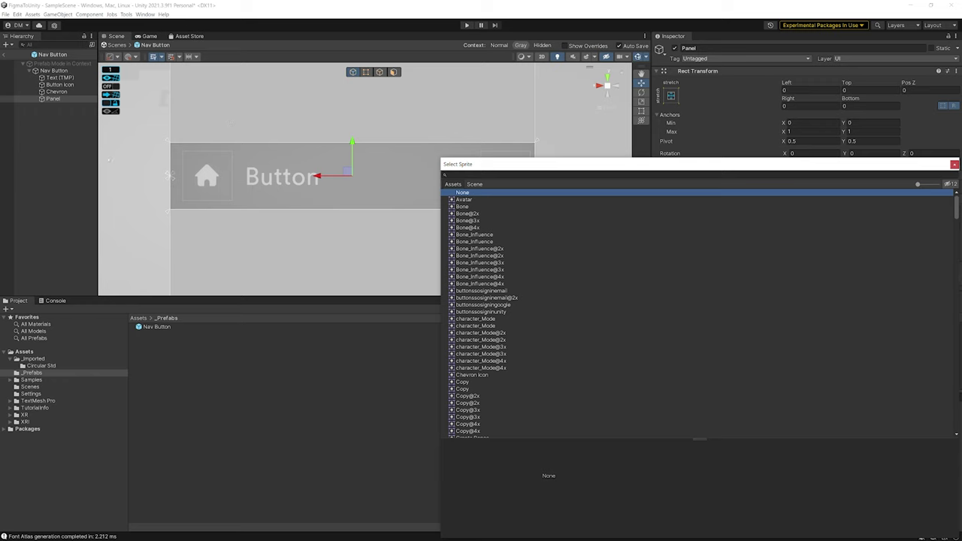
left_click(955, 164)
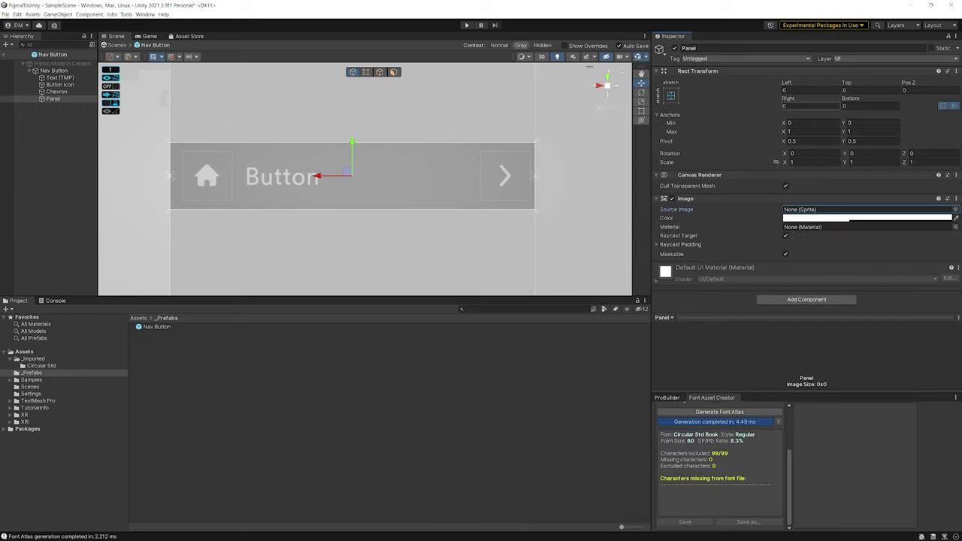
Anchor the Panel bottom-centre and set its Height to 2, making a 352×2 strip.
left_click(672, 96)
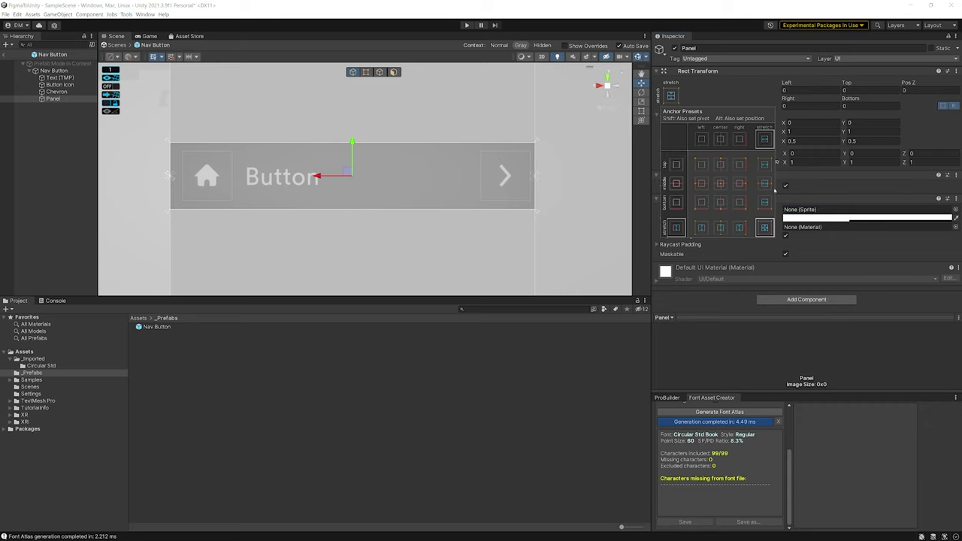
left_click(720, 205, "shift")
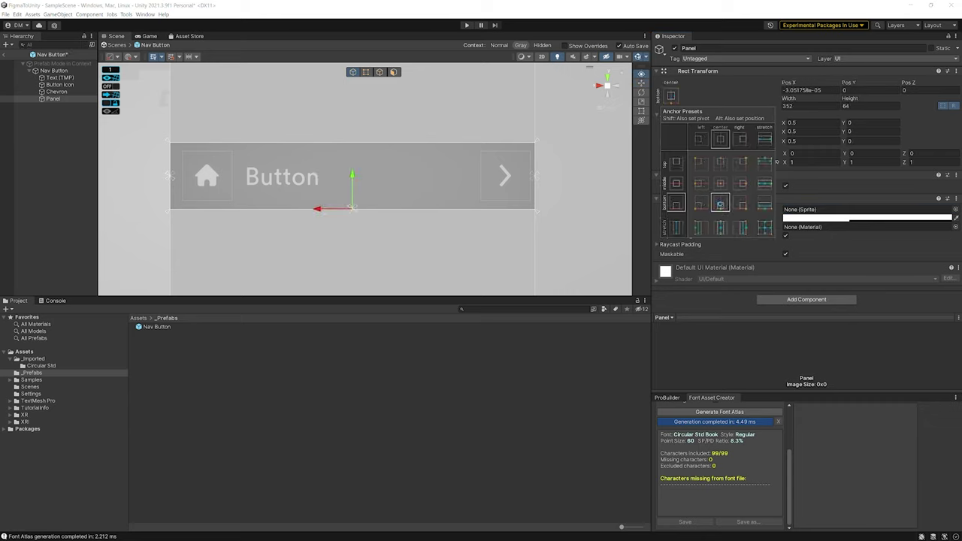
left_click(871, 105)
left_click(871, 105)
type("2")
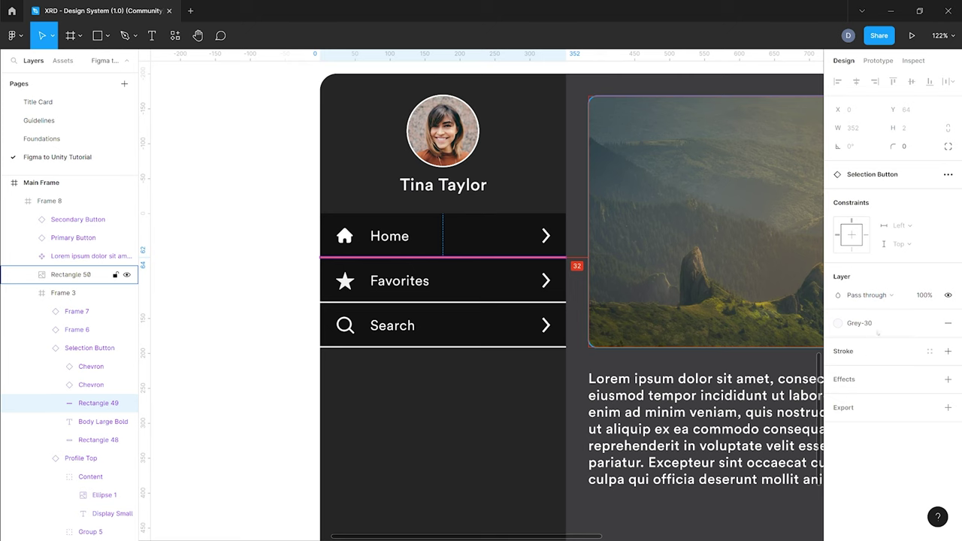
left_click(865, 345)
key("ctrl+c")
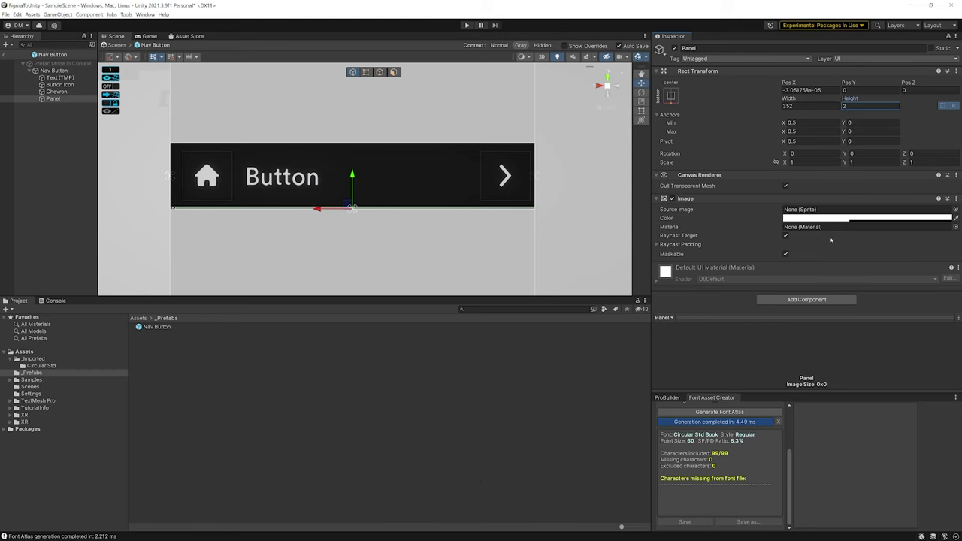
Set the strip's Image colour to hex FBFAFF with alpha 100.
left_click(815, 218)
left_click(895, 399)
key("ctrl+v")
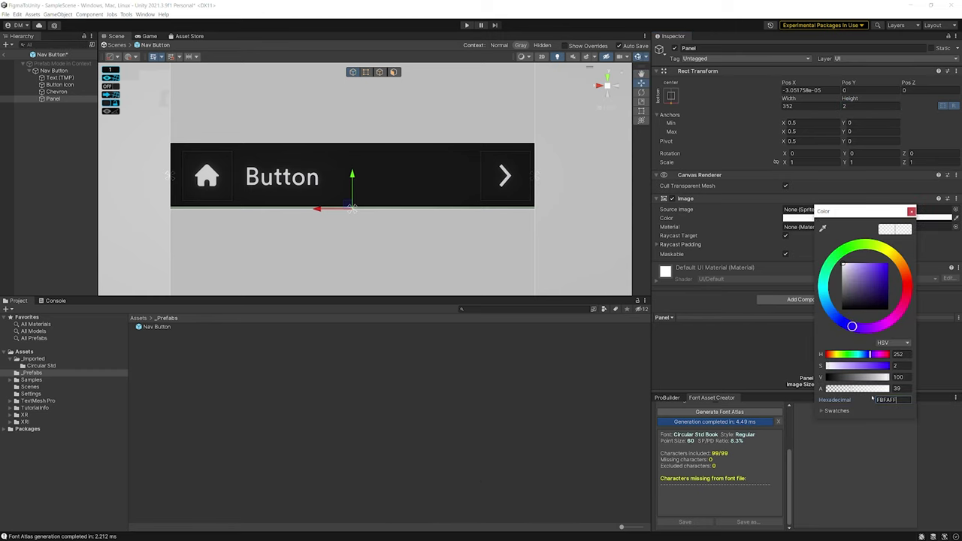
key("ctrl+a")
left_click(899, 388)
type("100")
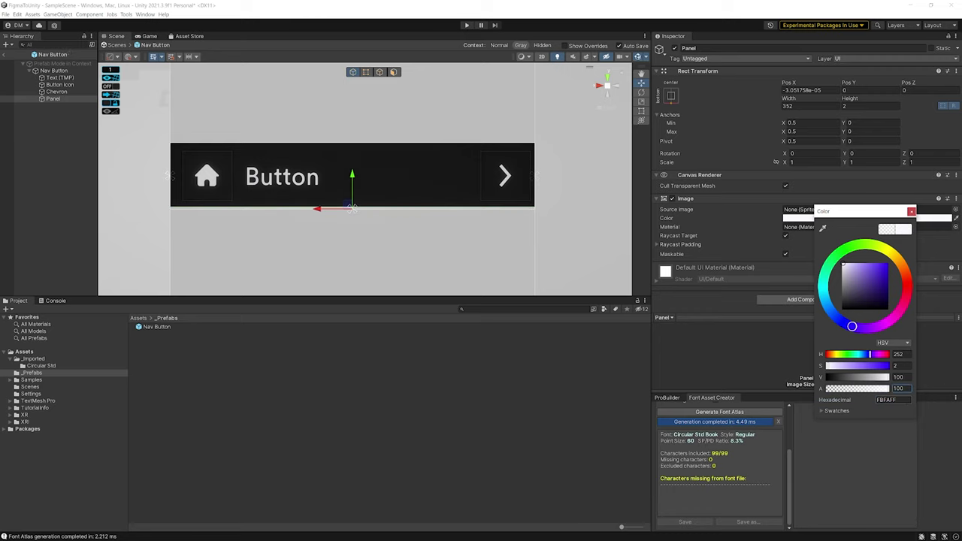
Exit Prefab Mode back to SampleScene to see the new divider line.
left_click(23, 54)
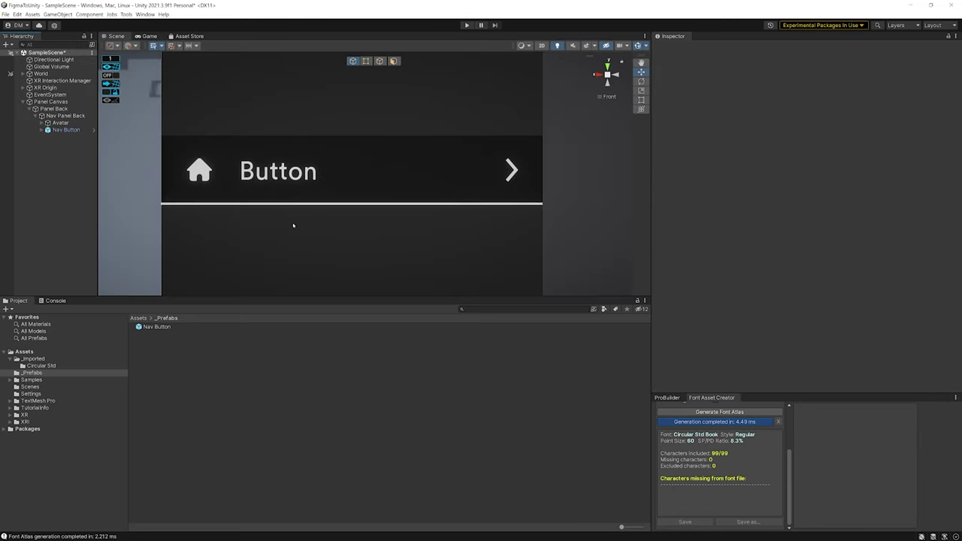
scroll(293, 226, "down", 8)
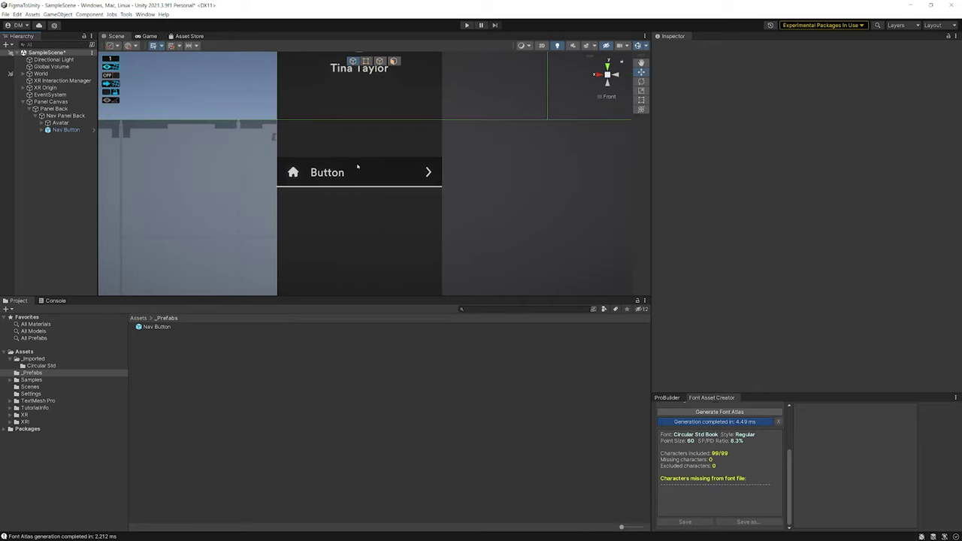
scroll(409, 181, "down", 2)
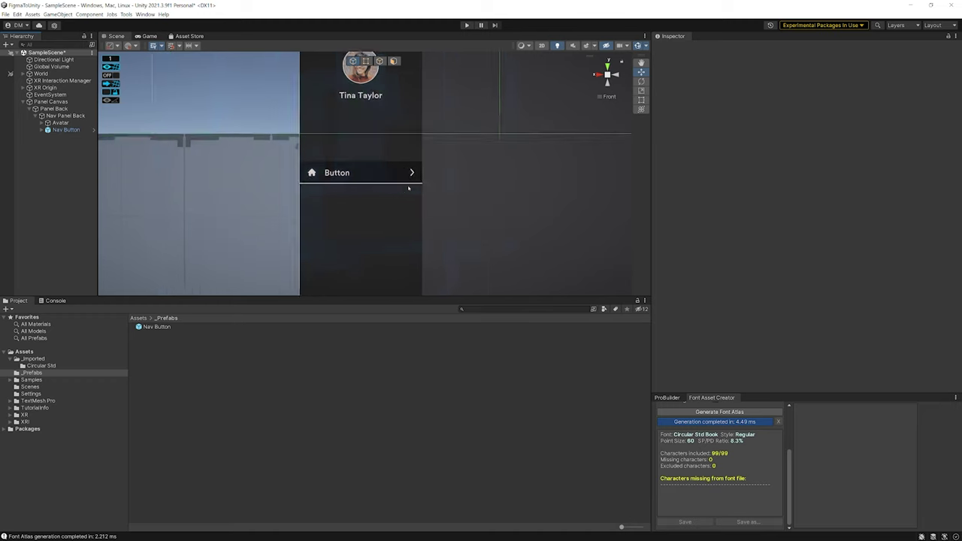
key("alt+Tab")
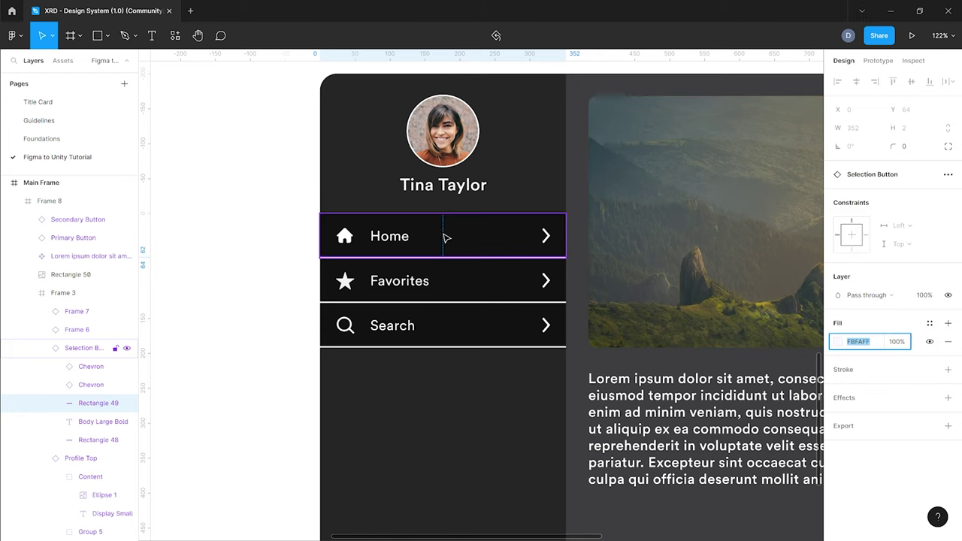
key("alt")
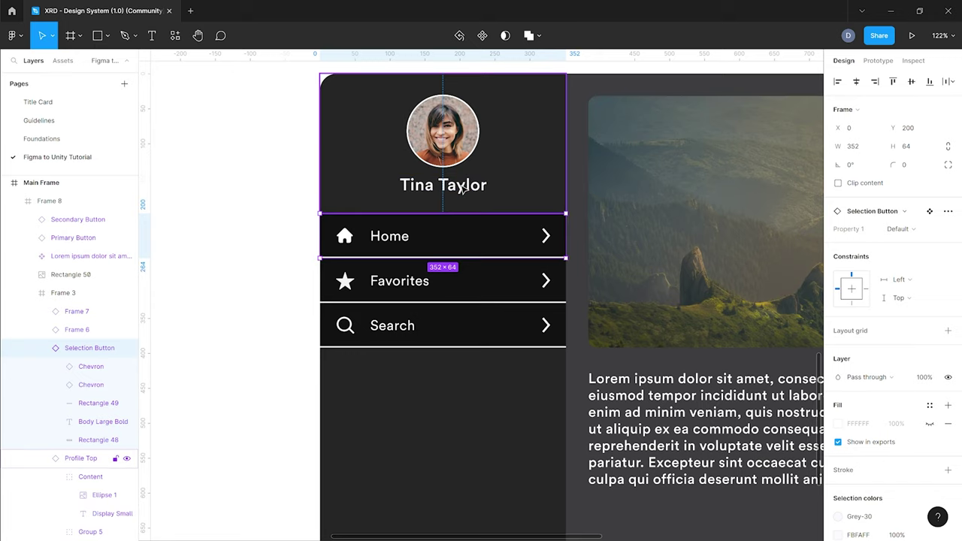
key("alt+Tab")
left_click(359, 201)
left_click_drag(353, 179, 352, 102)
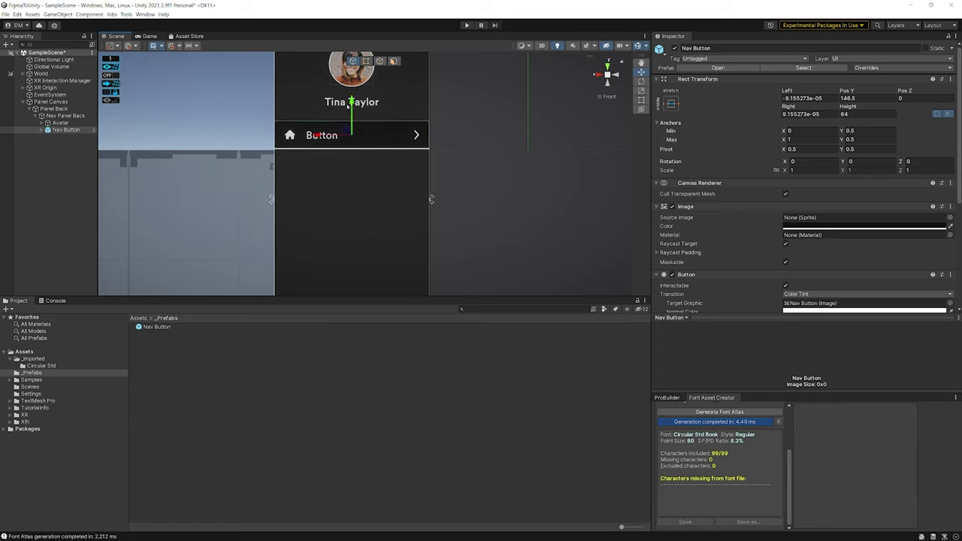
Duplicate the Nav Button twice, moving the first copy just below the original.
key("ctrl+d")
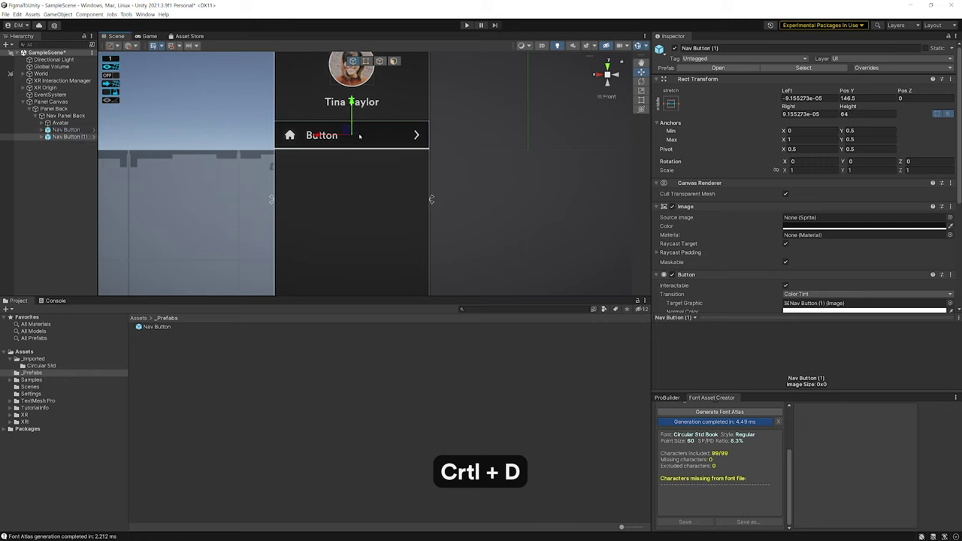
left_click_drag(351, 100, 352, 164)
key("ctrl+d")
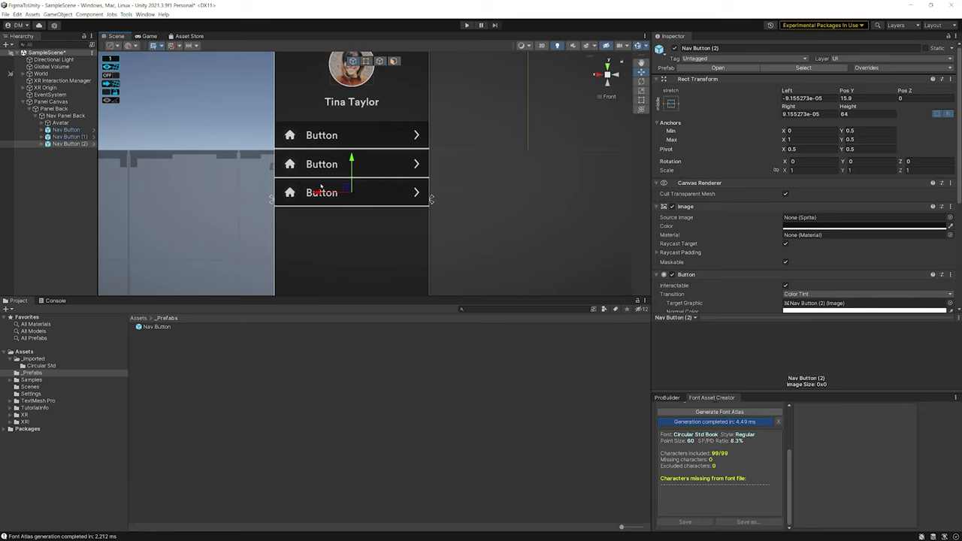
Set the middle Nav Button's icon Raw Image texture to the Star Icon.
left_click(68, 137)
left_click(42, 137)
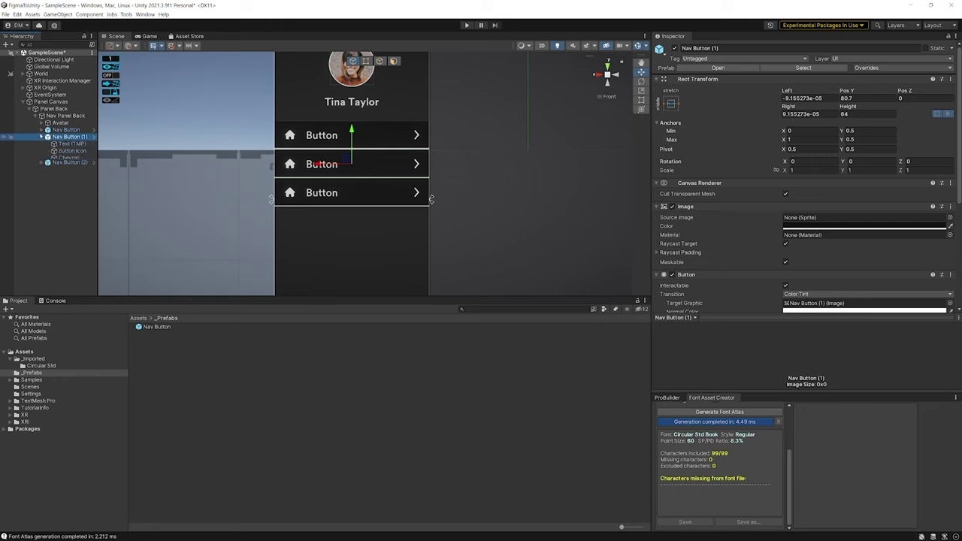
left_click(75, 151)
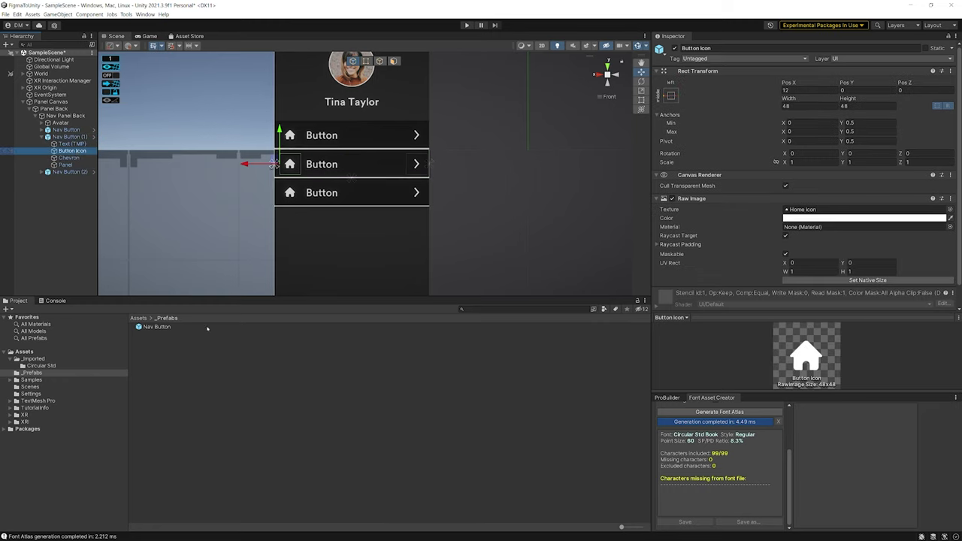
left_click(45, 359)
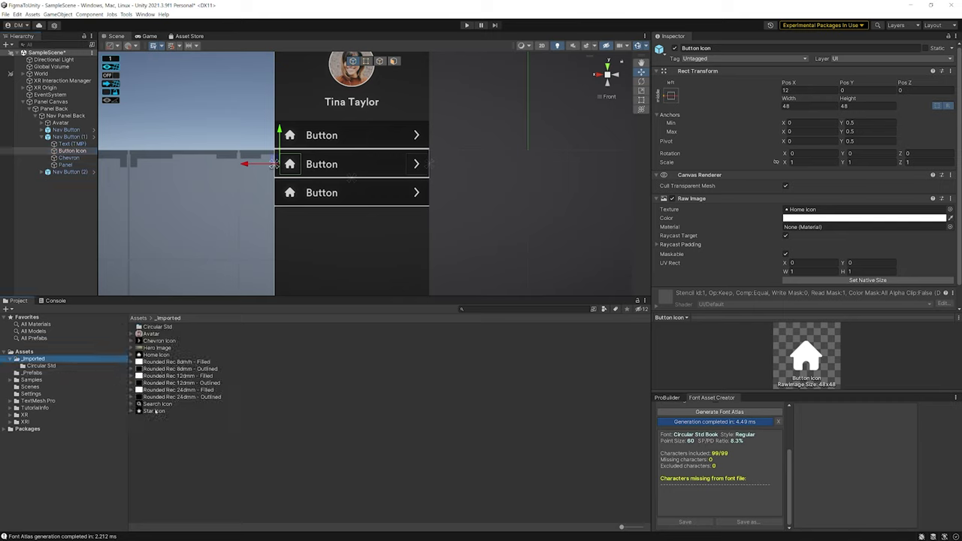
left_click(158, 411)
left_click_drag(158, 412, 800, 210)
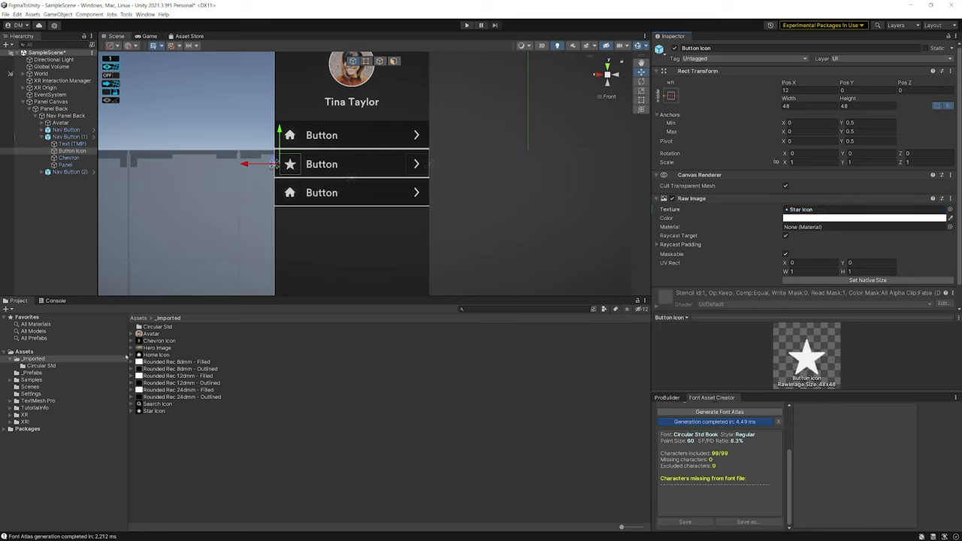
Set the third Nav Button's icon to the Search Icon and collapse both buttons.
left_click(66, 165)
left_click(71, 173)
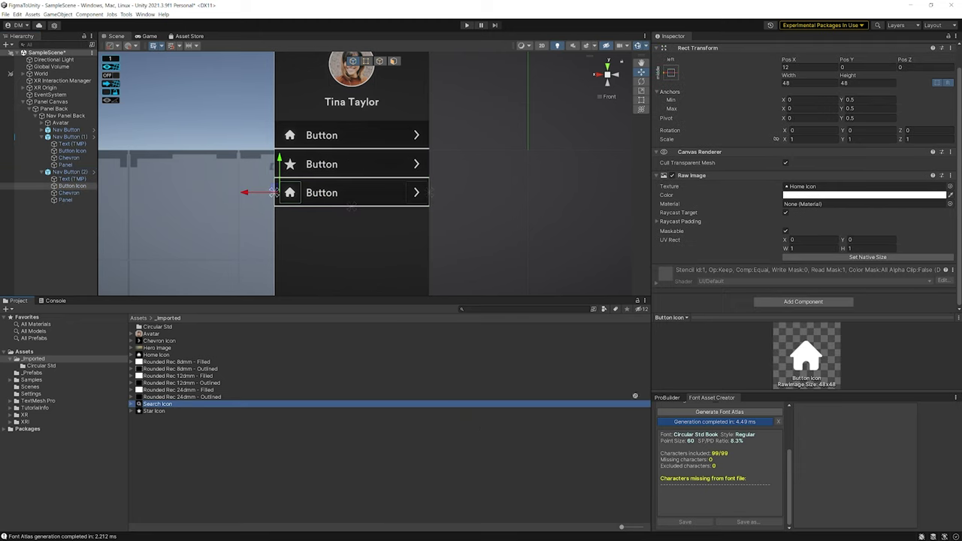
left_click_drag(155, 403, 799, 187)
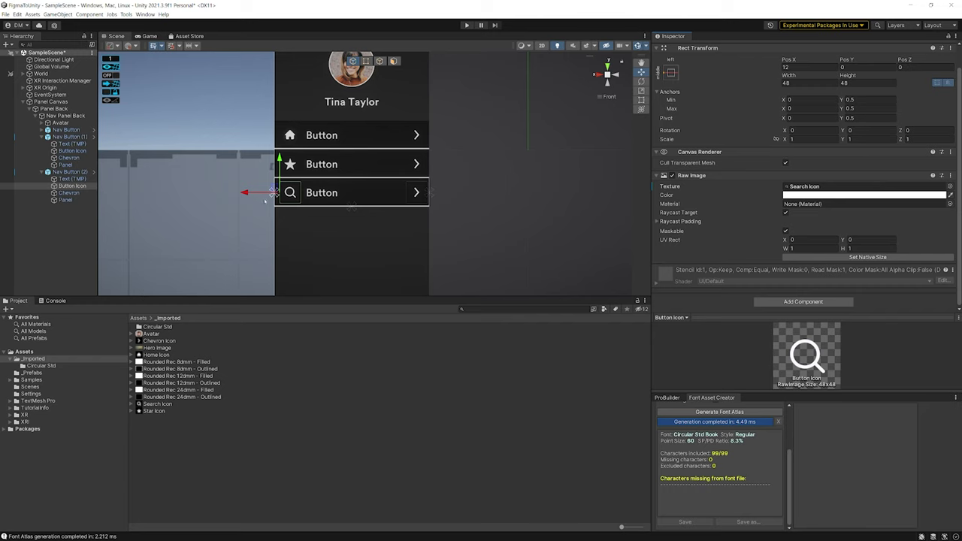
scroll(265, 201, "up", 3)
scroll(265, 201, "down", 2)
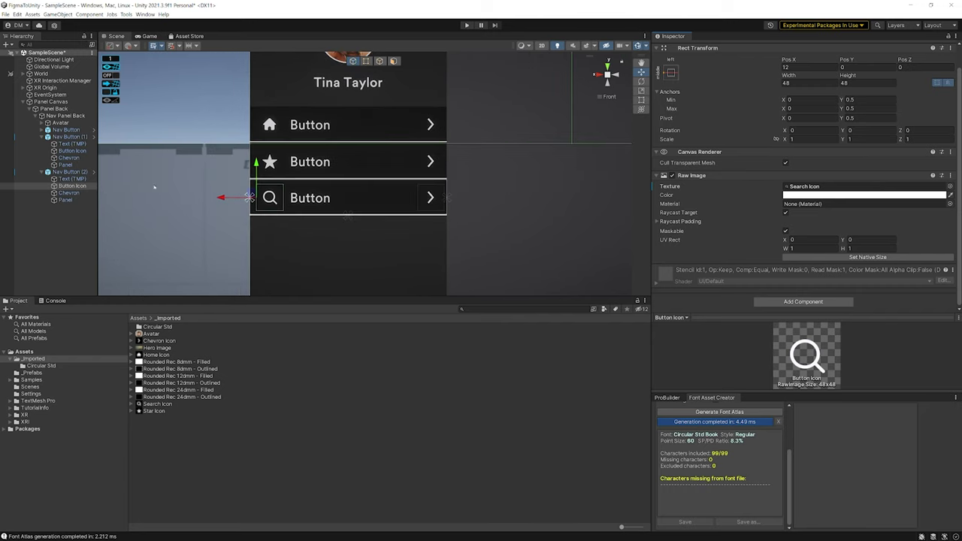
left_click(43, 137)
left_click(42, 144)
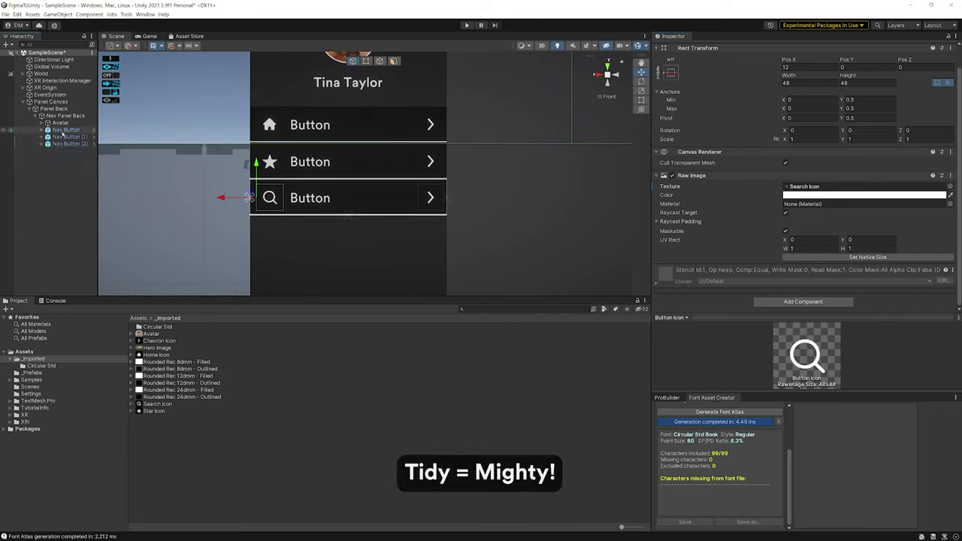
Rename the first two nav buttons to Home Nav Button and Star Nav Button.
left_click(66, 130)
key("F2")
type("Home Nav Button")
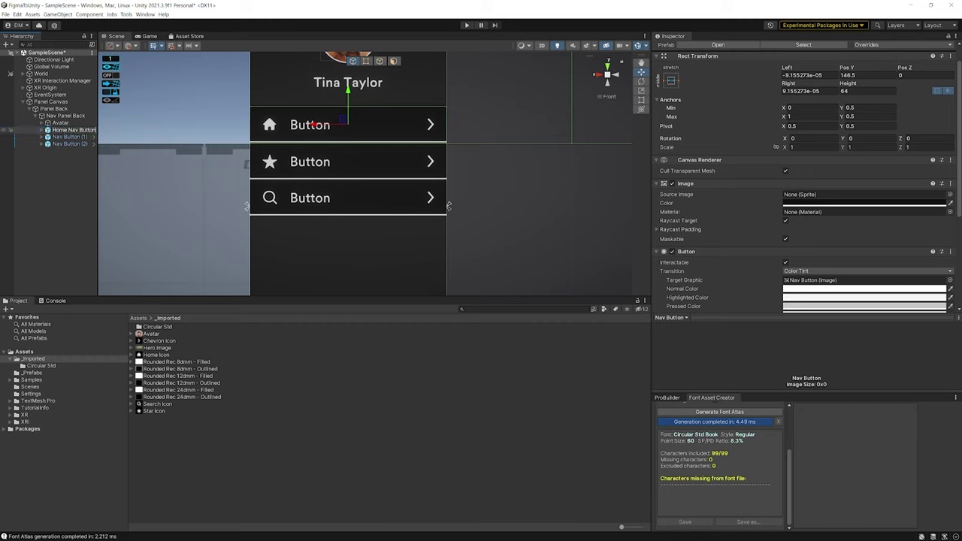
key("Return")
key("Down")
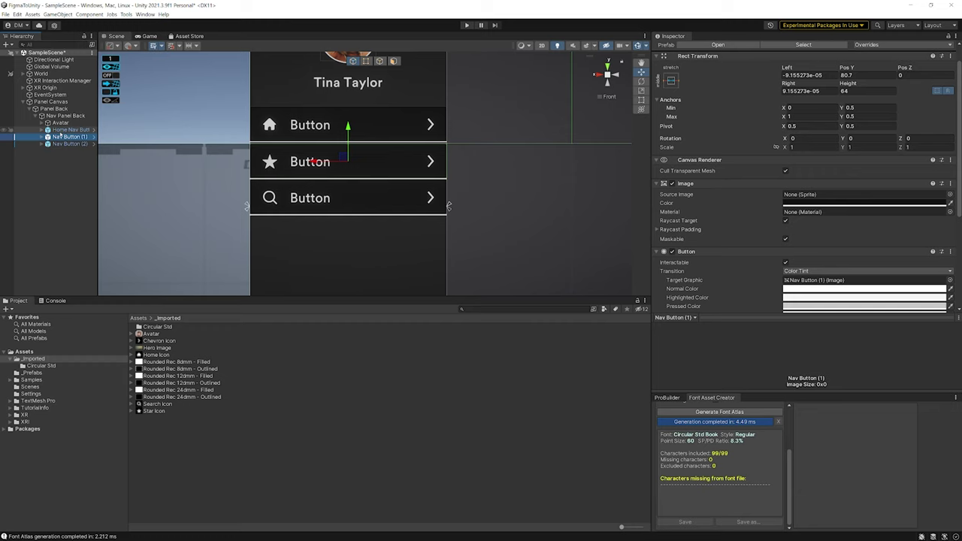
key("F2")
key("F2")
type("Star Nav Button")
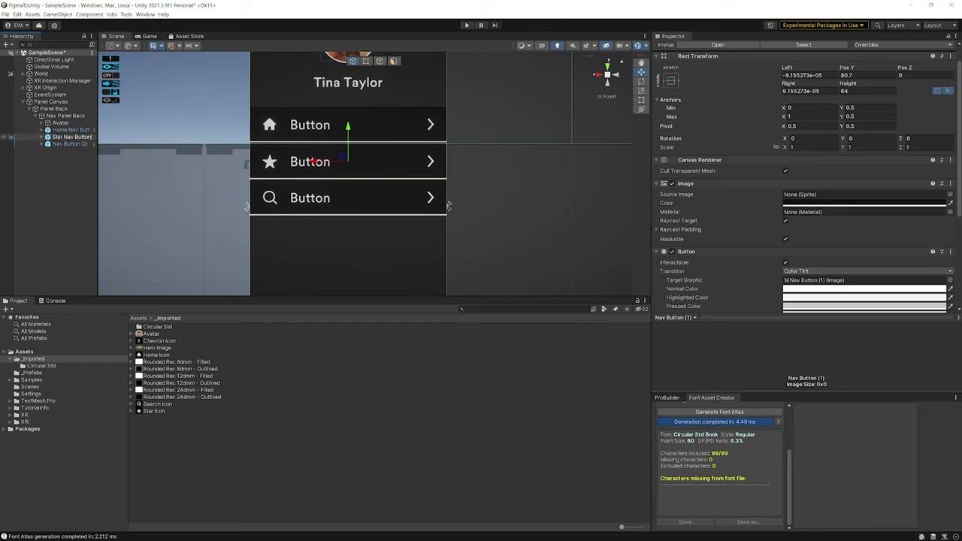
key("Return")
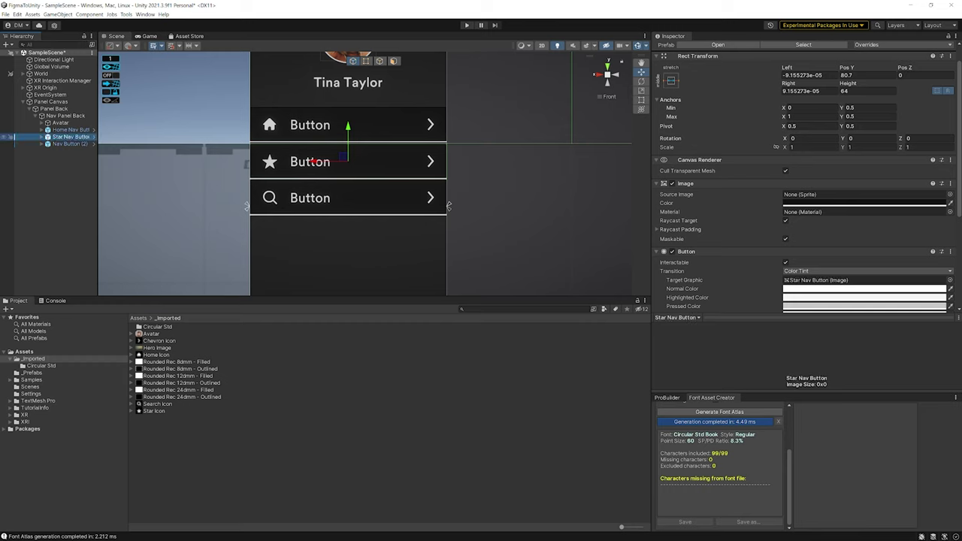
Rename the third button to Search Nav Button and collapse Nav Panel Back.
left_click(71, 144)
key("F2")
type("Search Nav Button")
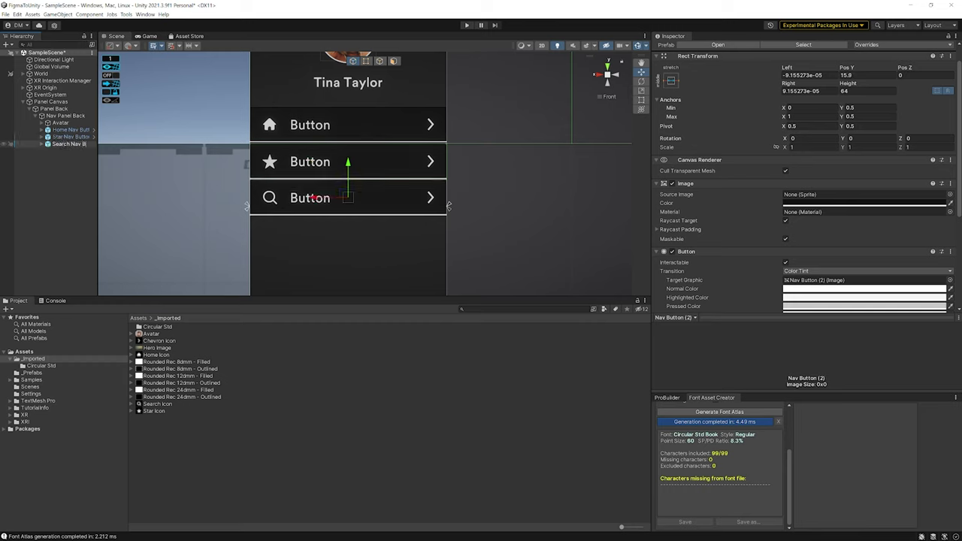
key("Return")
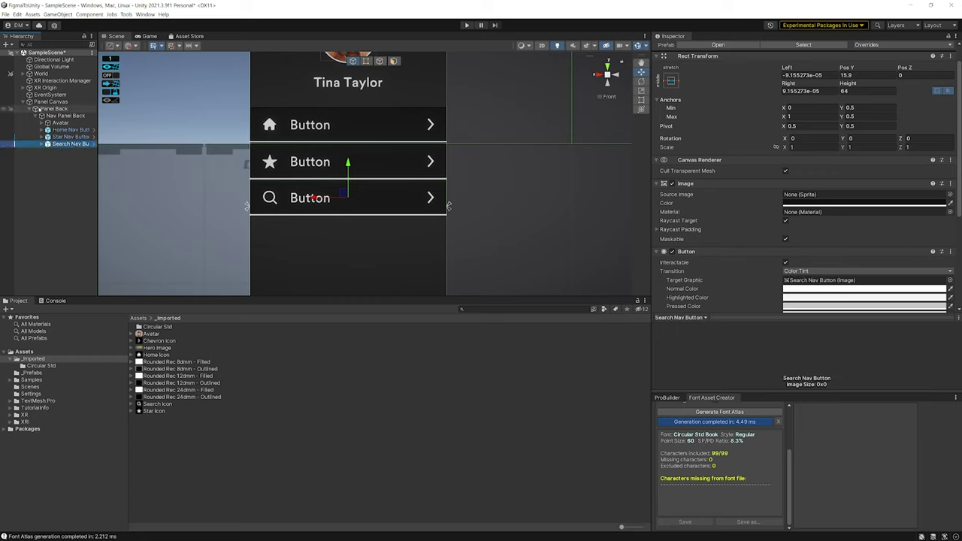
left_click(42, 115)
Turn off the TextMeshPro gizmo icons in the Scene view and enlarge the canvas view.
scroll(463, 152, "down", 3)
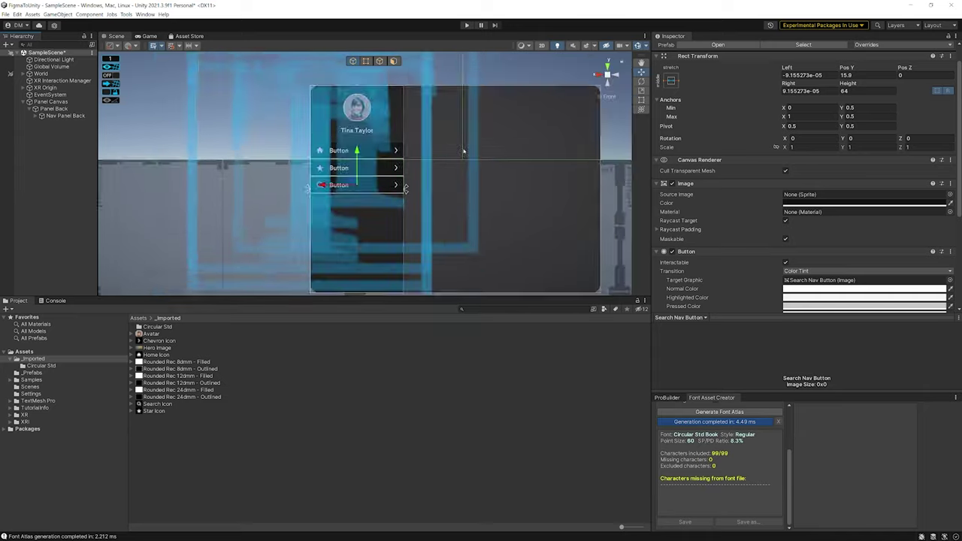
scroll(463, 152, "up", 3)
scroll(461, 124, "down", 3)
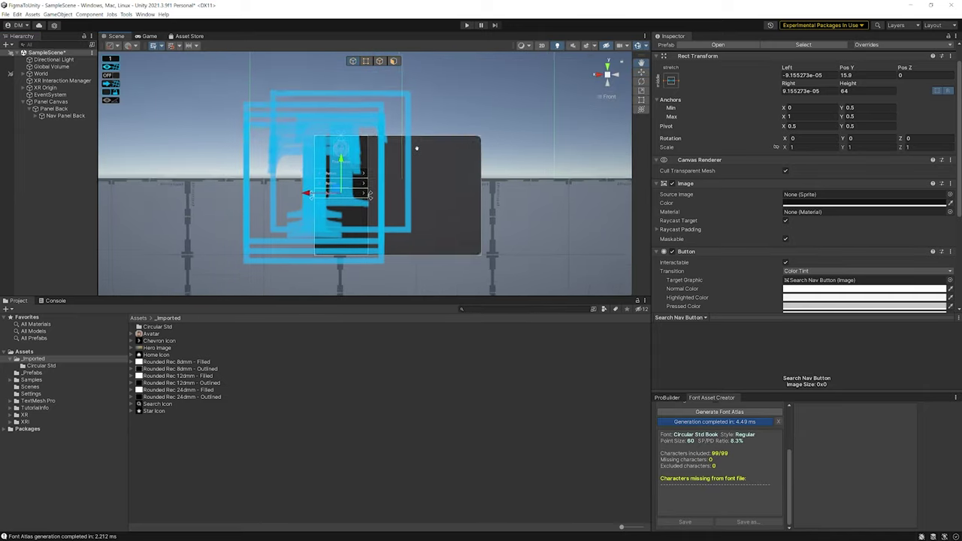
scroll(682, 98, "up", 1)
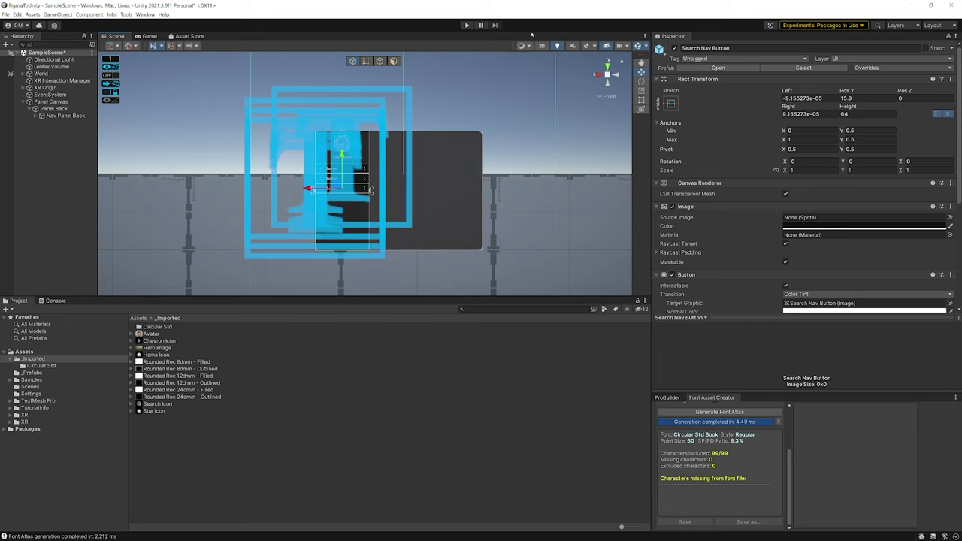
left_click(645, 46)
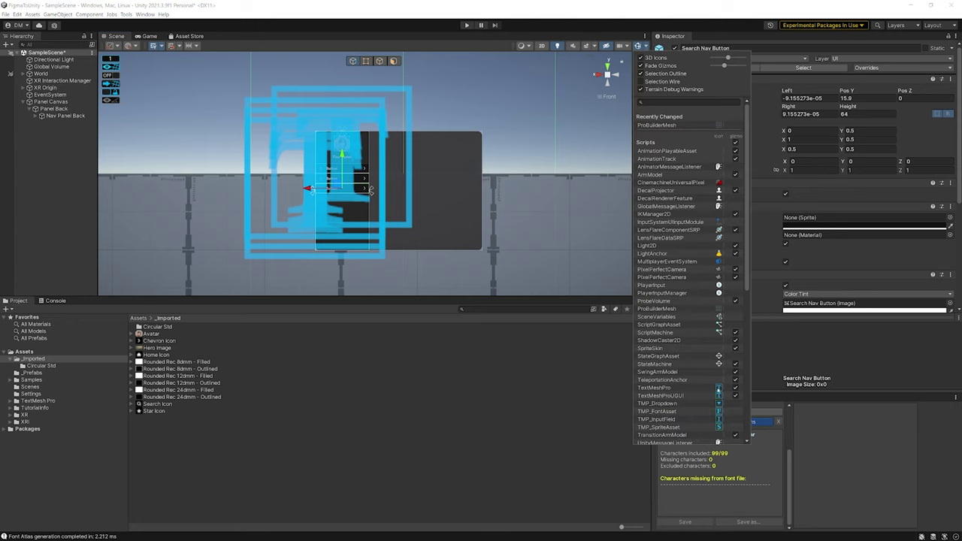
left_click(719, 388)
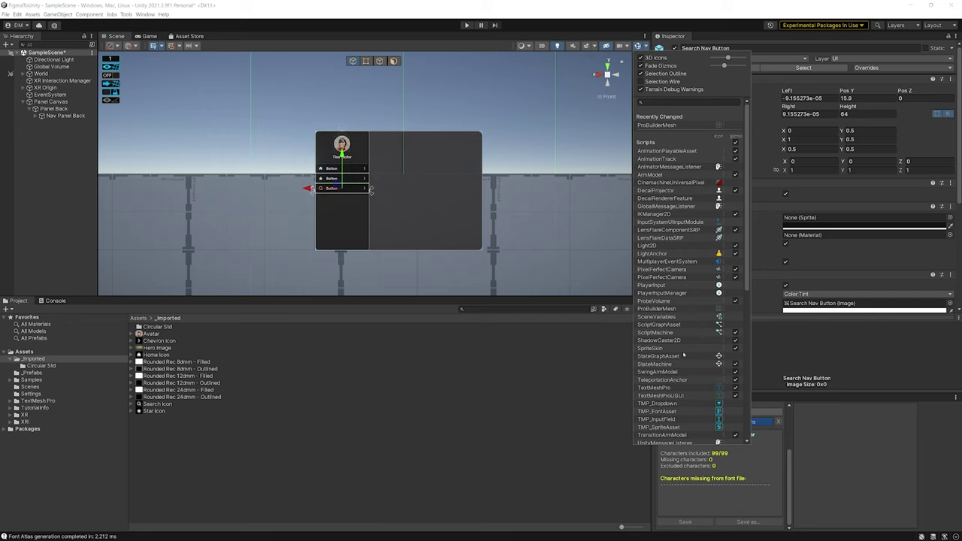
scroll(386, 114, "up", 10)
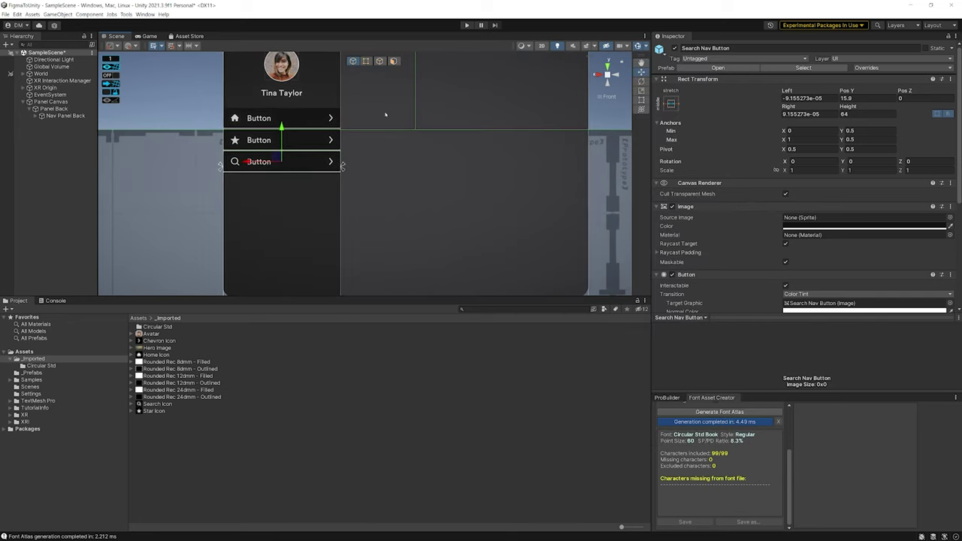
scroll(386, 114, "up", 3)
left_click_drag(491, 297, 505, 422)
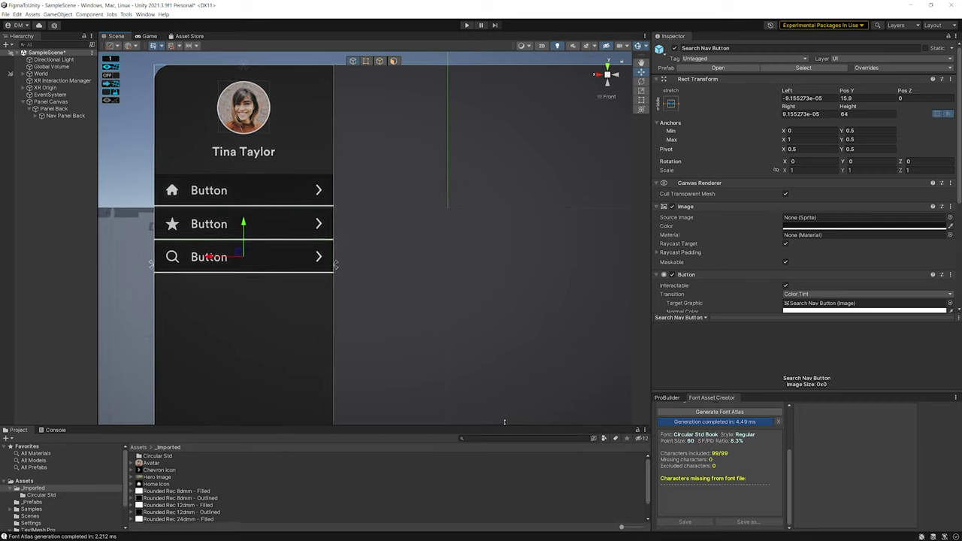
scroll(443, 269, "down", 2)
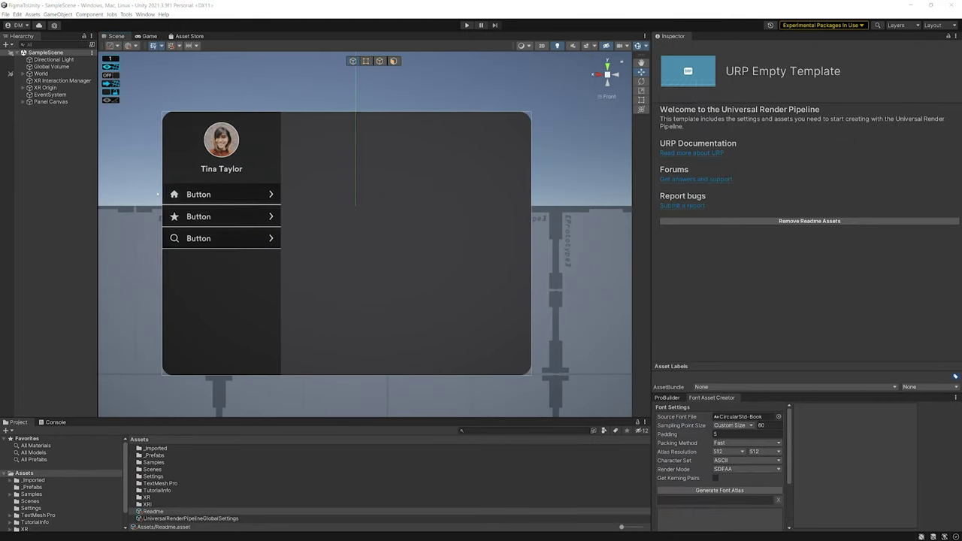
key("alt")
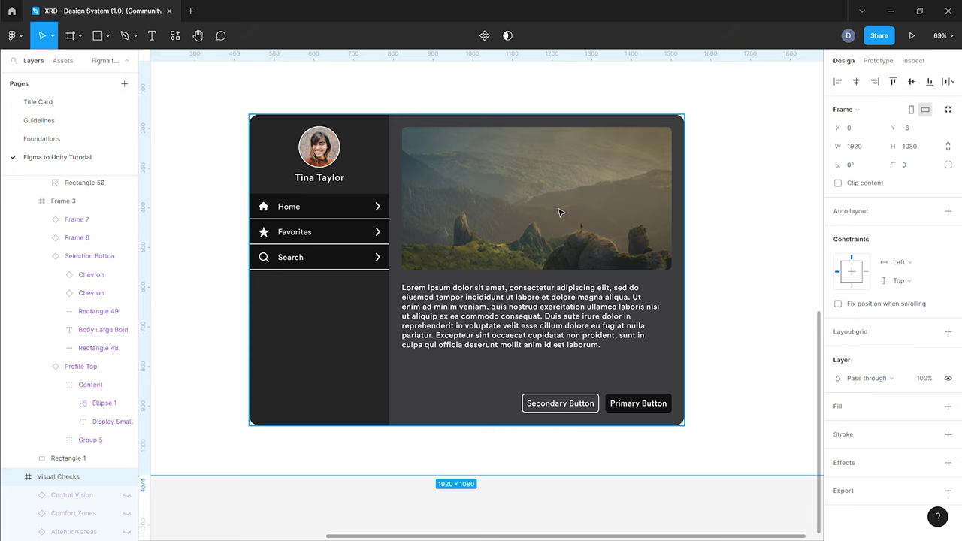
In Figma, inspect Rectangle 50, the Lorem ipsum text, Secondary Button and Primary Button.
left_click(495, 224)
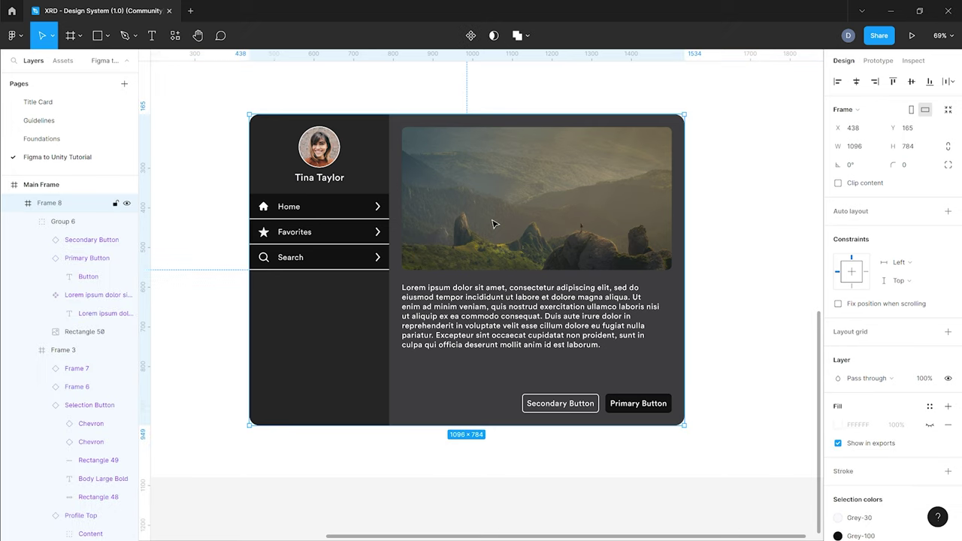
double_click(495, 224)
double_click(494, 224)
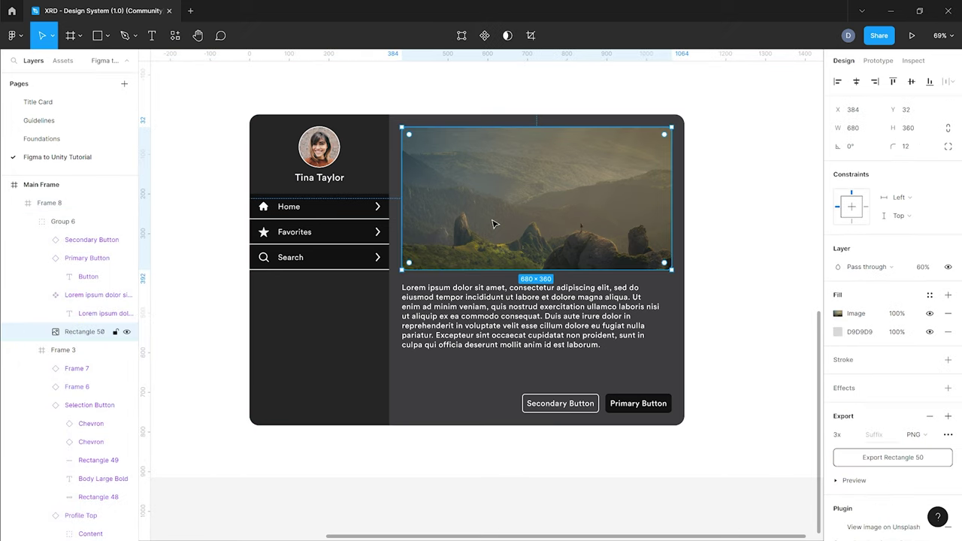
left_click(505, 309)
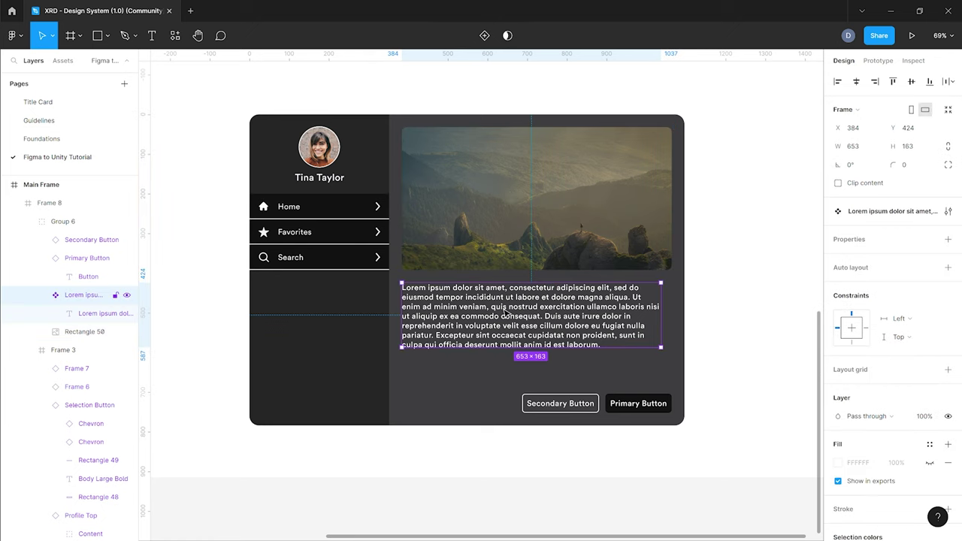
left_click(577, 406)
left_click(639, 404)
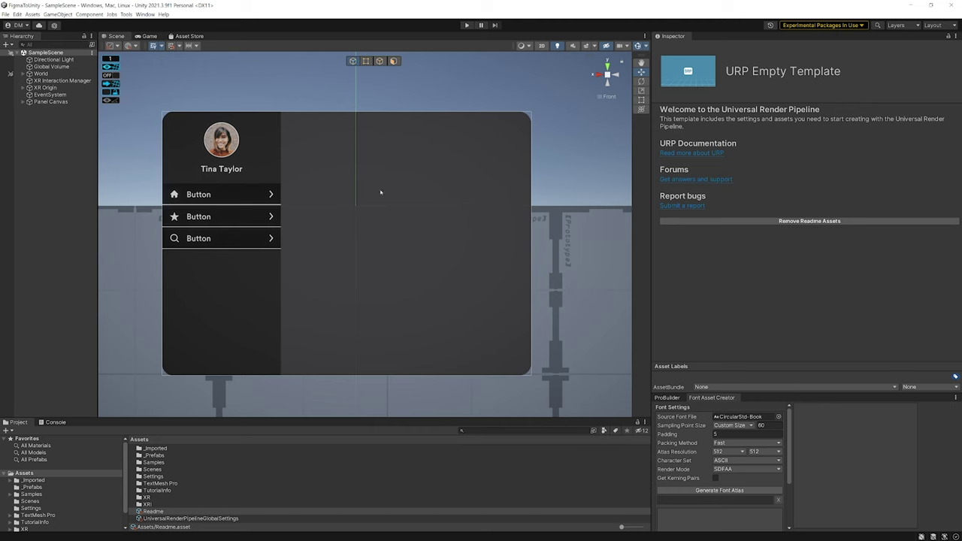
Create an empty child of Panel Back named Content Container.
left_click(23, 101)
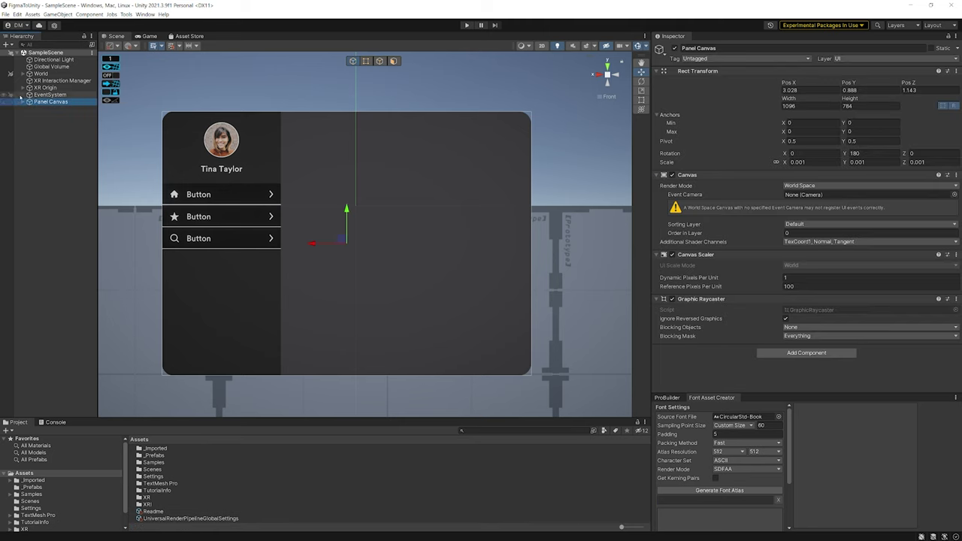
left_click(22, 102)
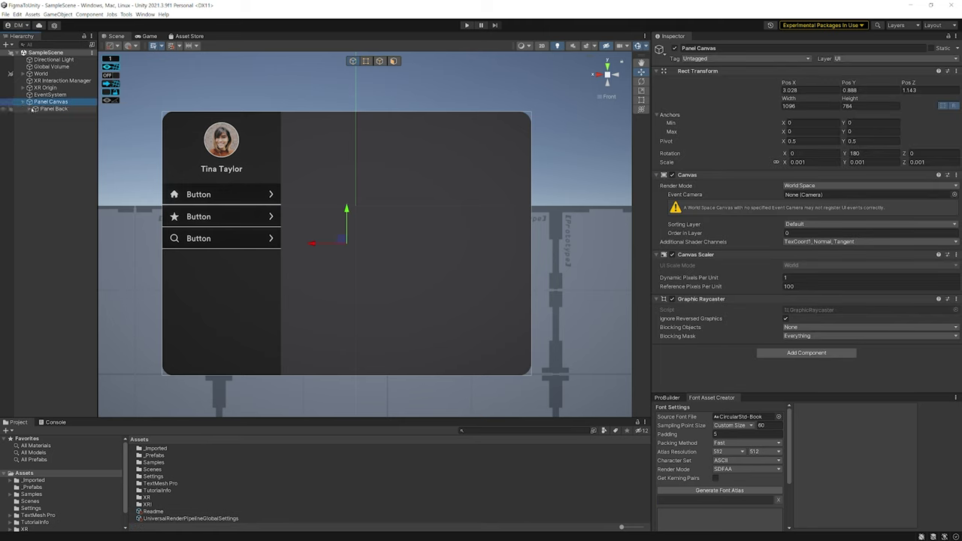
left_click(29, 109)
left_click(34, 110)
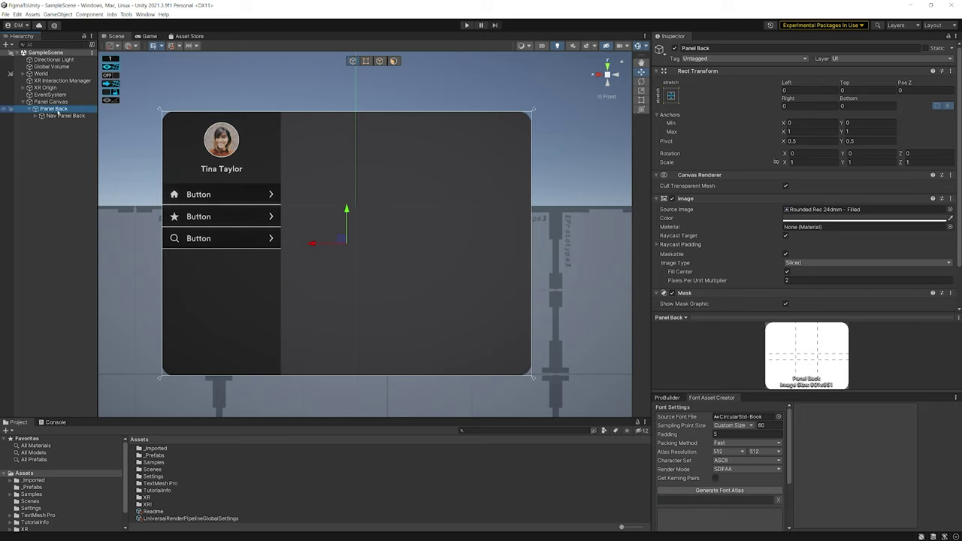
right_click(58, 112)
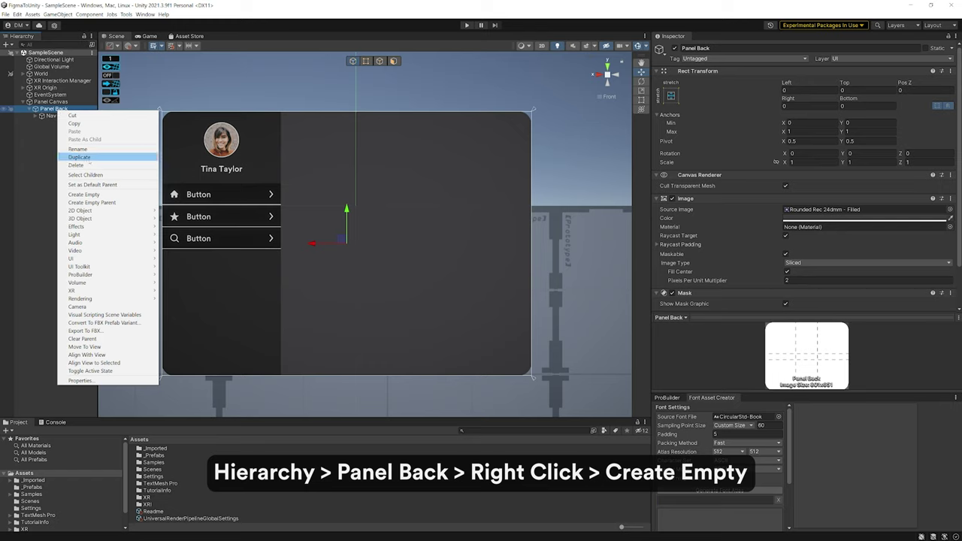
left_click(115, 194)
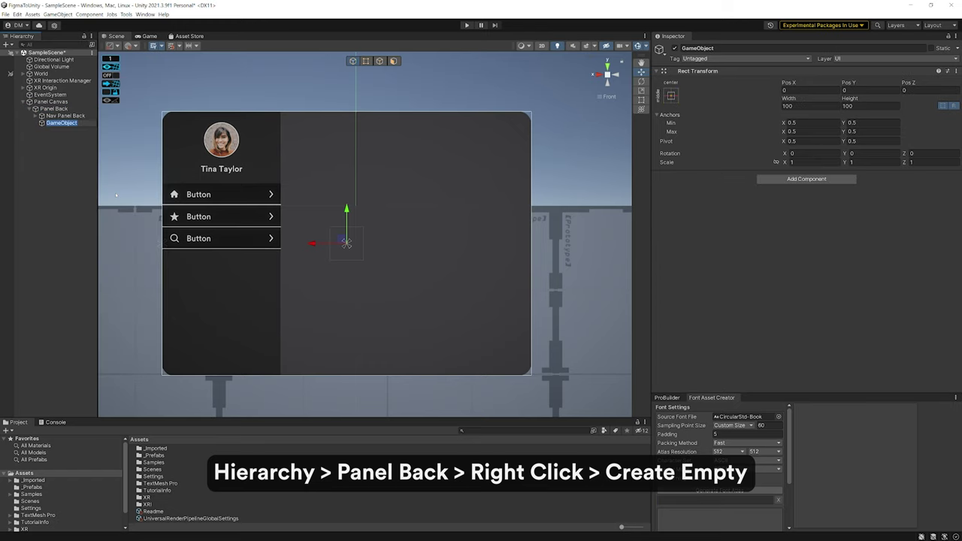
type("Conta")
type("nt Contai")
type("ner")
key("Return")
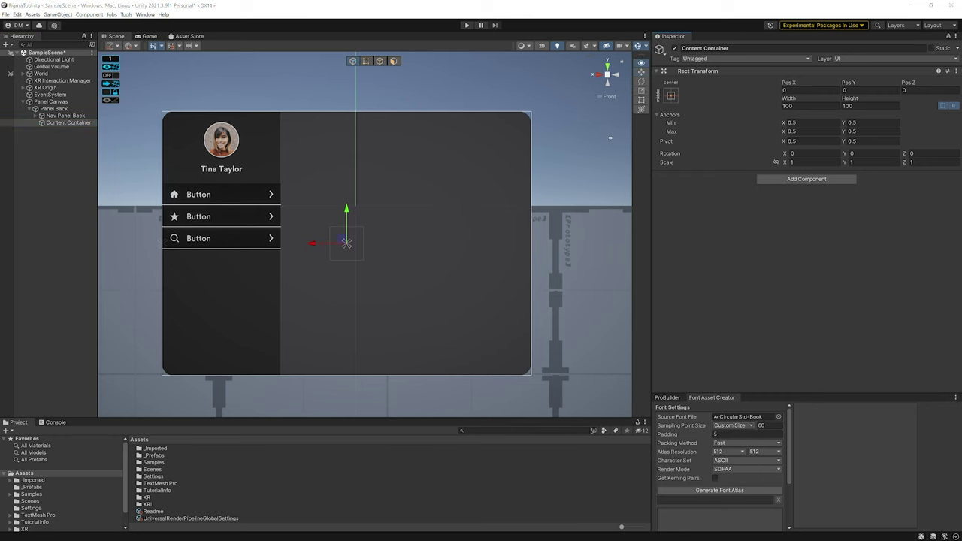
key("alt+Tab")
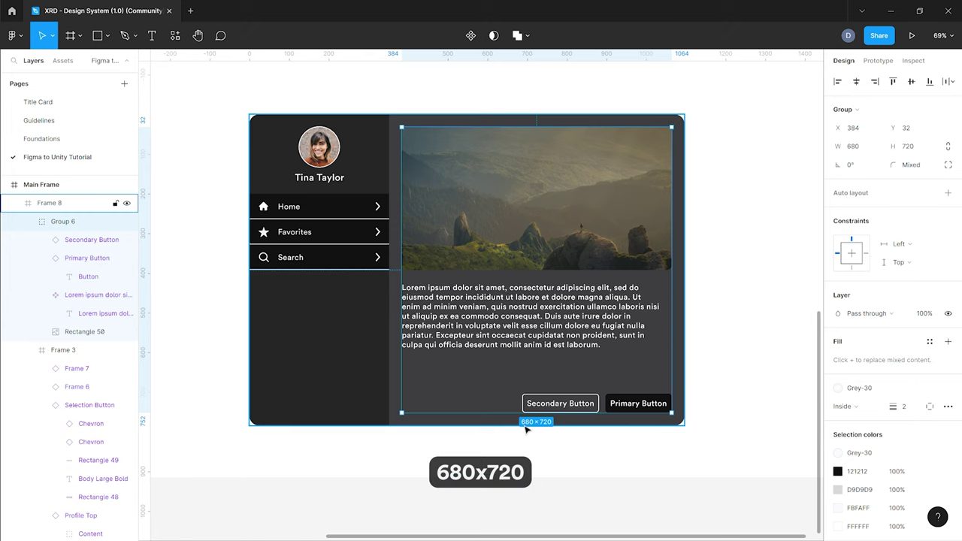
Size the Content Container to Width 680 and Height 720.
key("alt+Tab")
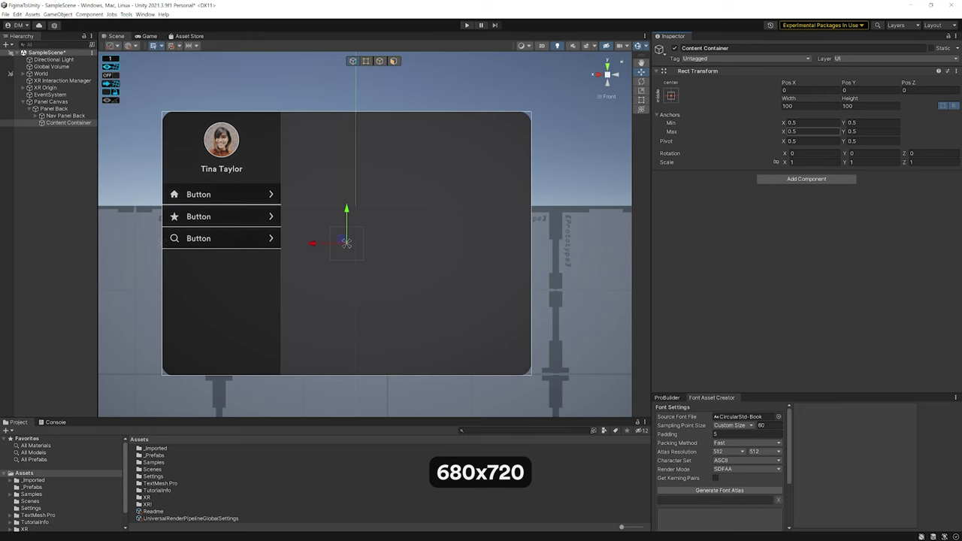
left_click(811, 106)
type("6")
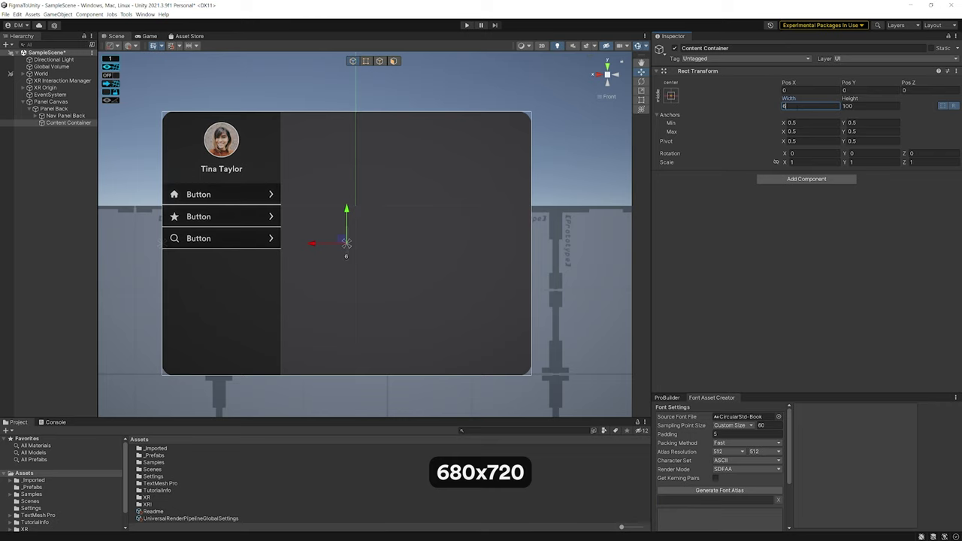
type("80")
key("Tab")
type("720")
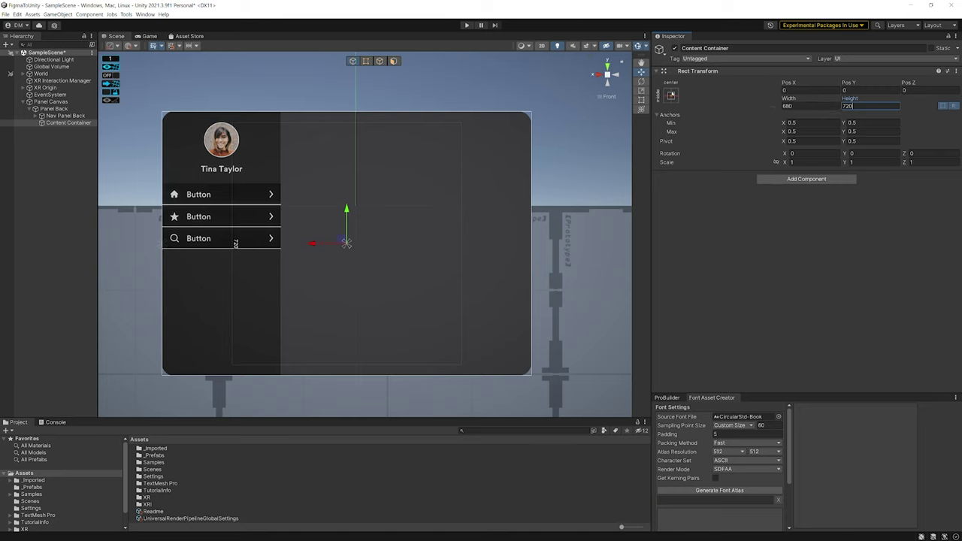
Anchor the container middle-right, with pivot and position, and set Pos X to -32.
left_click(672, 96)
key("shift+alt")
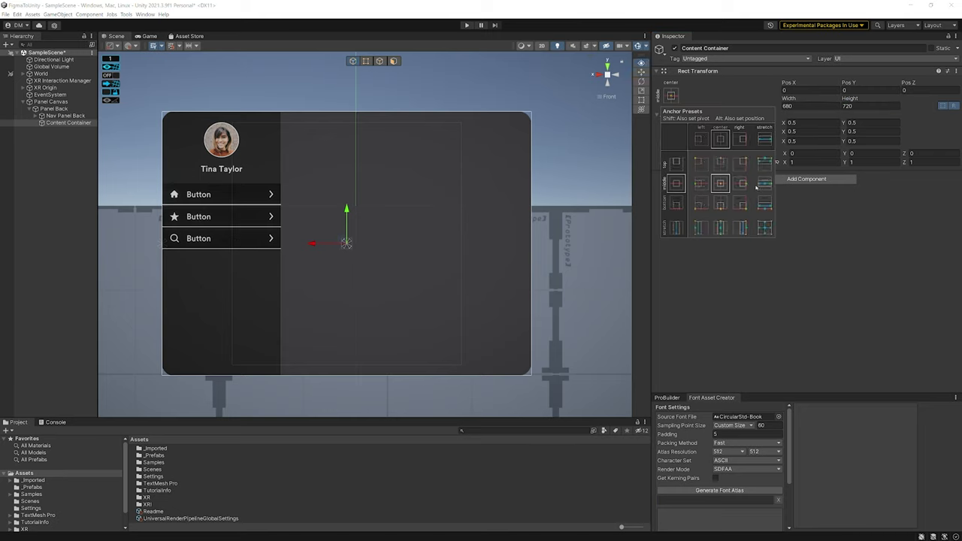
left_click(739, 182, "alt+shift")
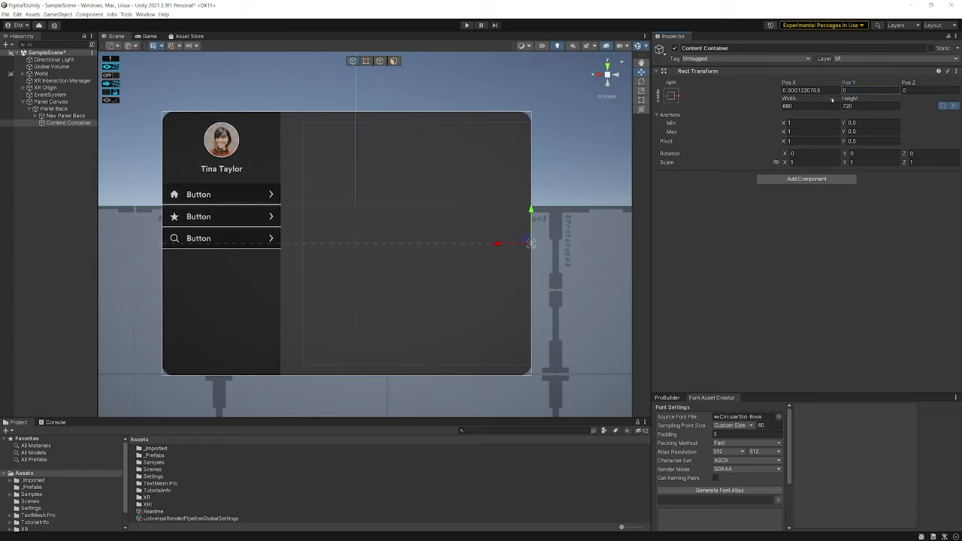
type("-32")
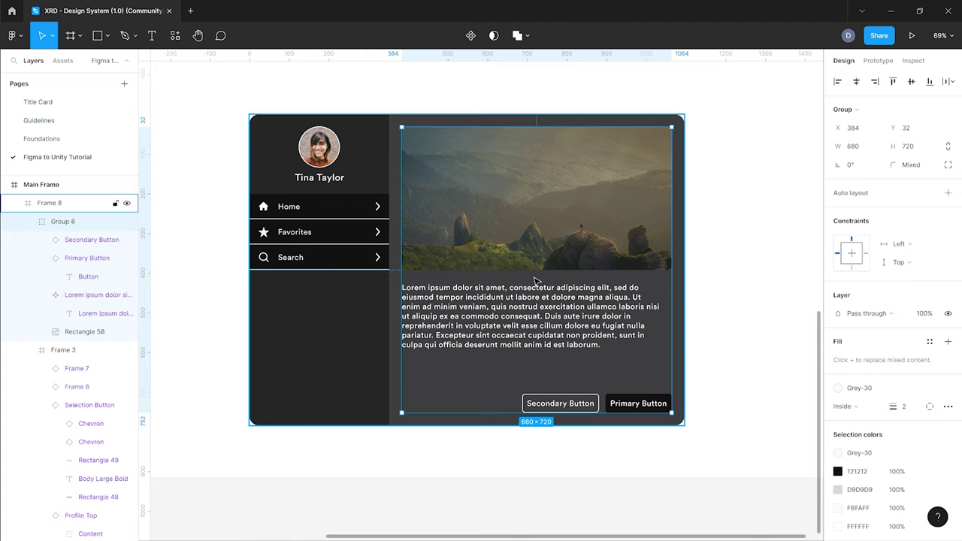
key("alt+Tab")
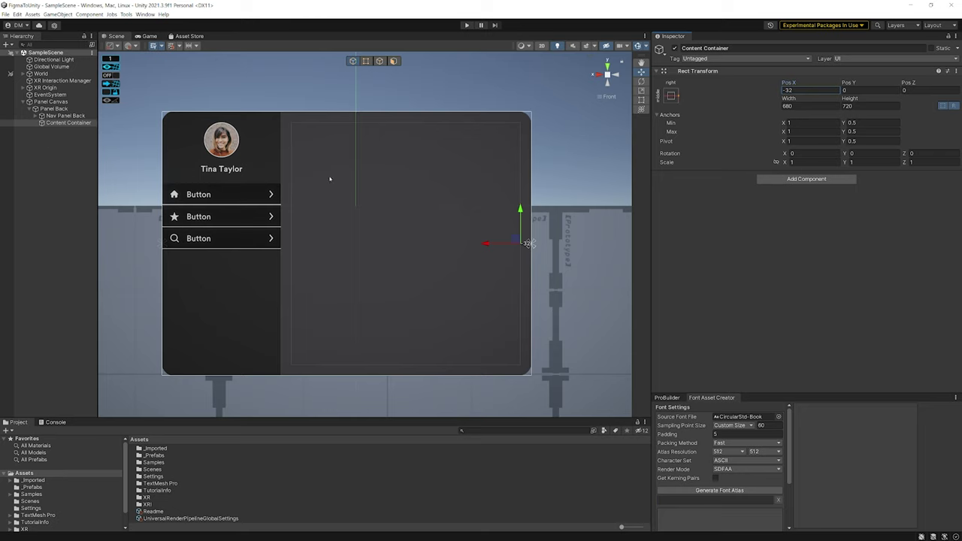
right_click(47, 128)
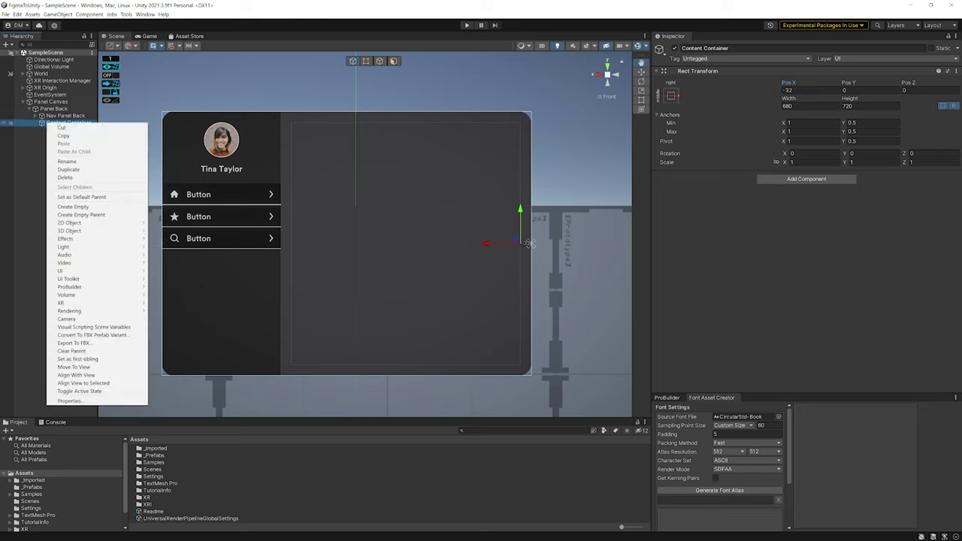
Add an empty child named Img_Text_Container inside the Content Container.
left_click(102, 206)
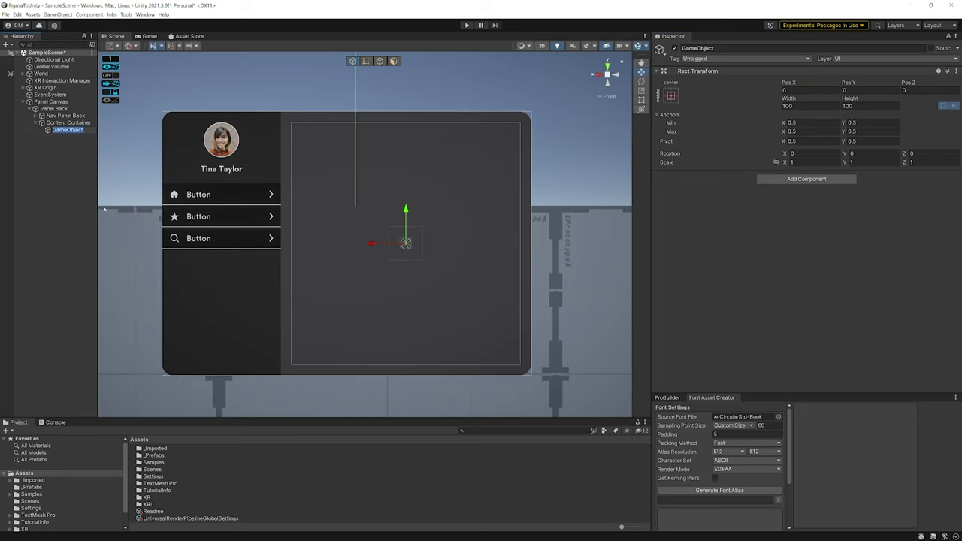
type("Img_Text_Container")
key("Return")
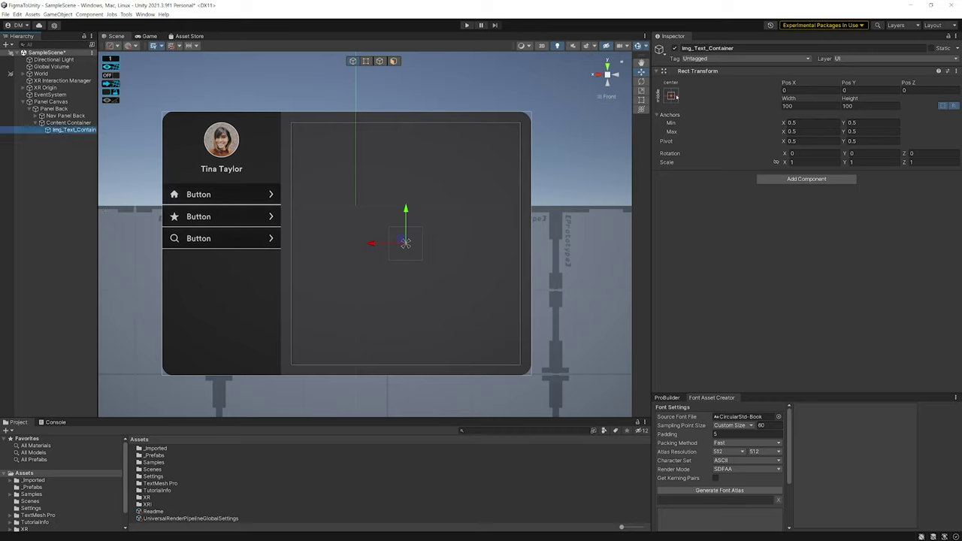
Anchor Img_Text_Container with the top-stretch preset, also setting pivot and position.
left_click(671, 96)
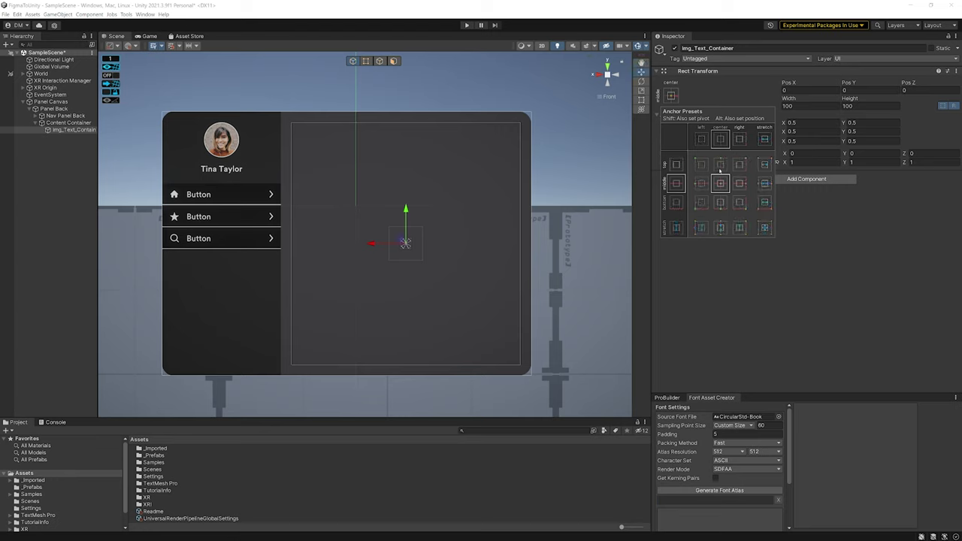
key("shift+alt")
left_click(723, 169, "alt+shift")
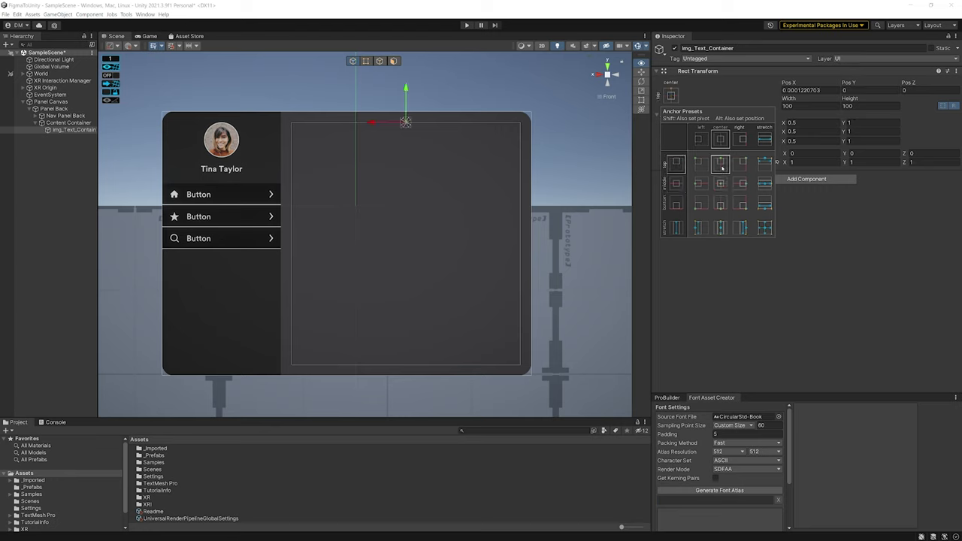
key("shift")
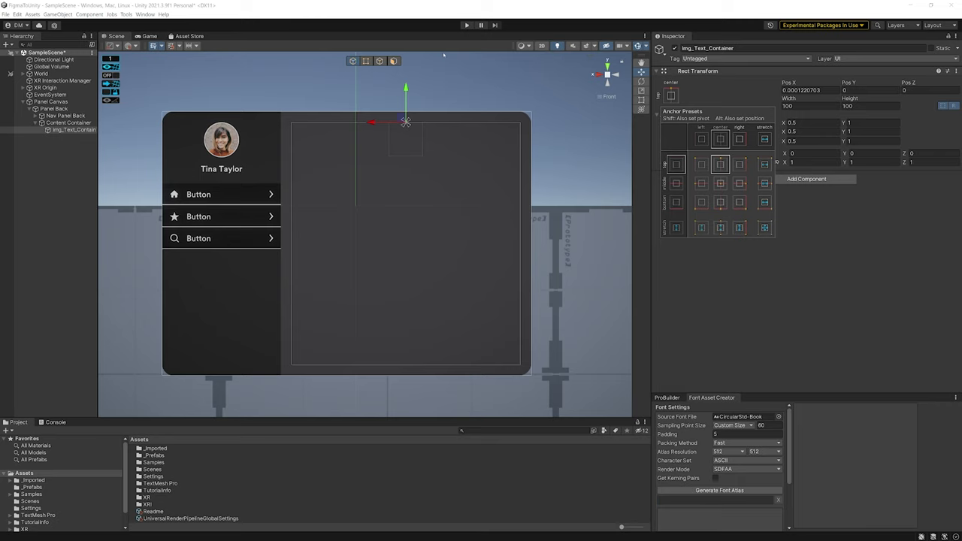
left_click(764, 203, "alt+shift")
left_click(765, 164, "alt+shift")
key("alt")
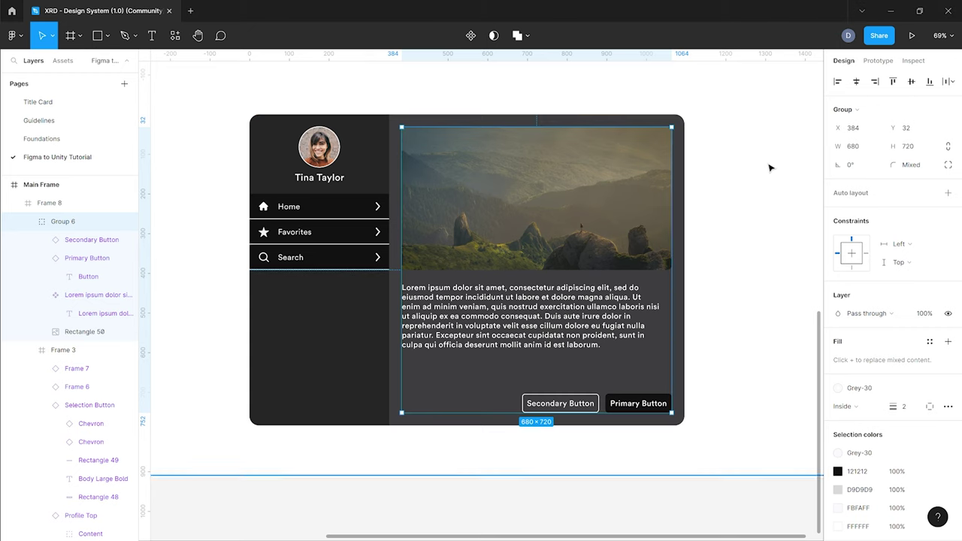
Set Img_Text_Container's height to 555, checking the image and frame in the design.
left_click(557, 304, "shift")
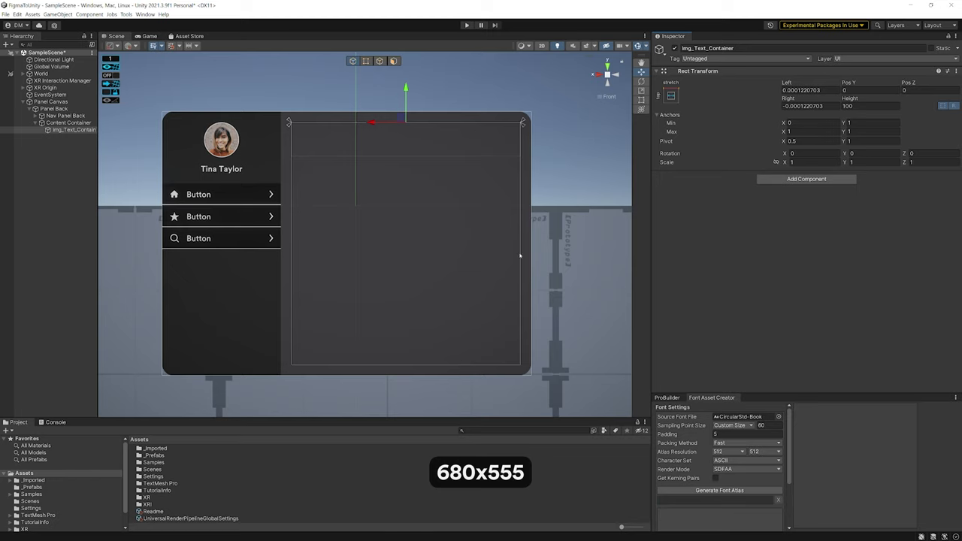
left_click(868, 106)
type("555")
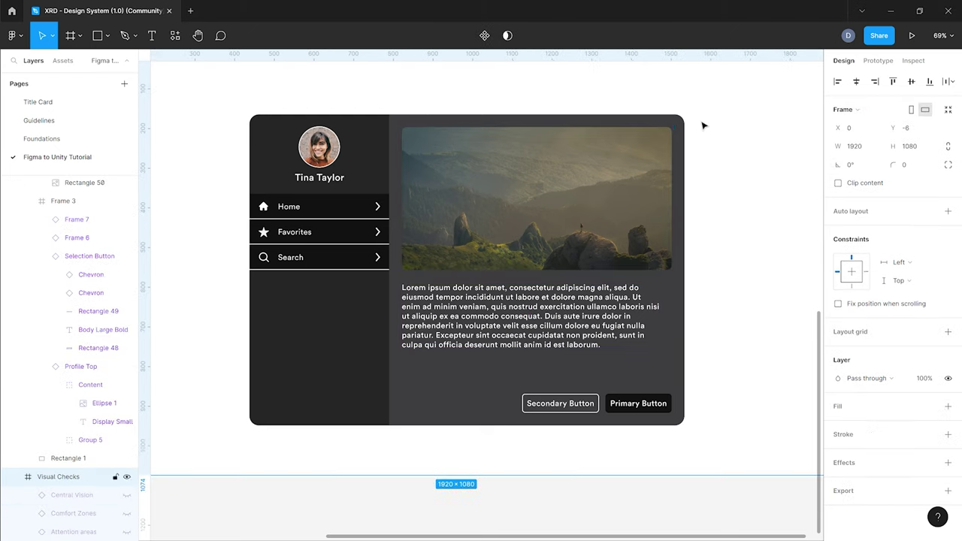
left_click(637, 169)
left_click(735, 172)
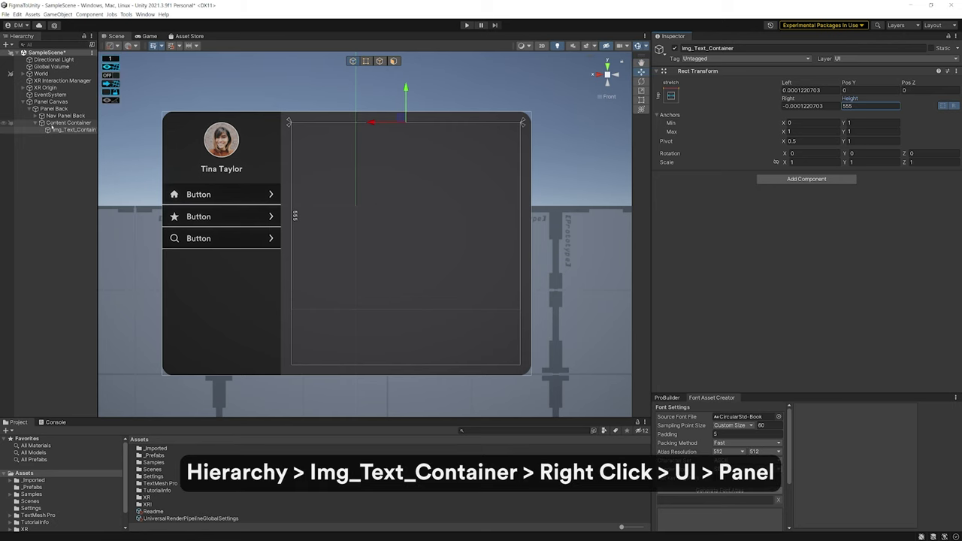
left_click(66, 130)
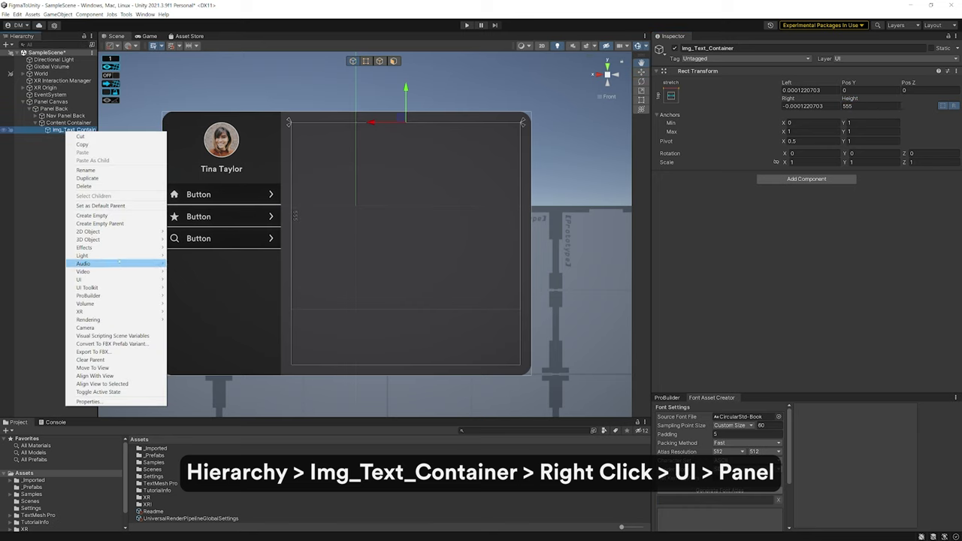
Add a UI Panel inside Img_Text_Container anchored to the top centre.
mouse_move(122, 280)
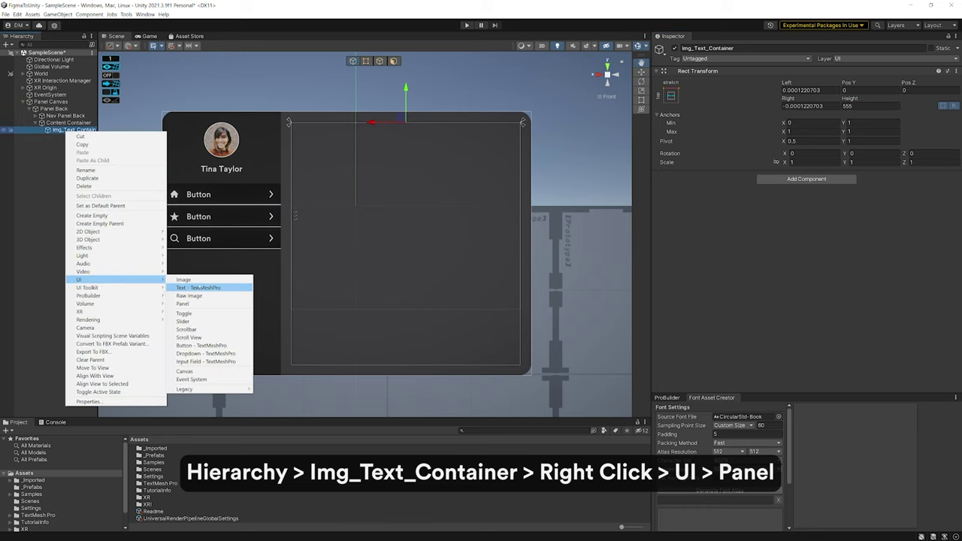
left_click(222, 303)
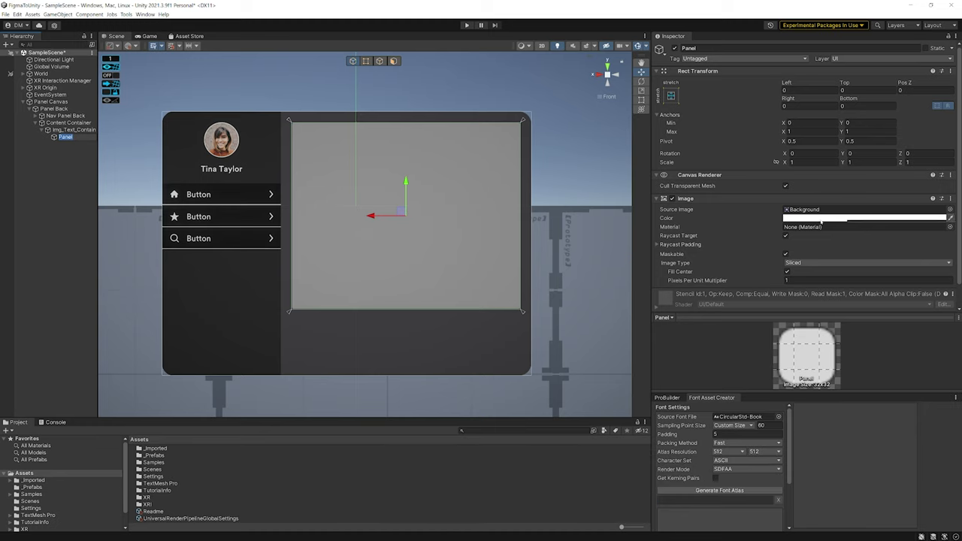
left_click(672, 96)
left_click(721, 164)
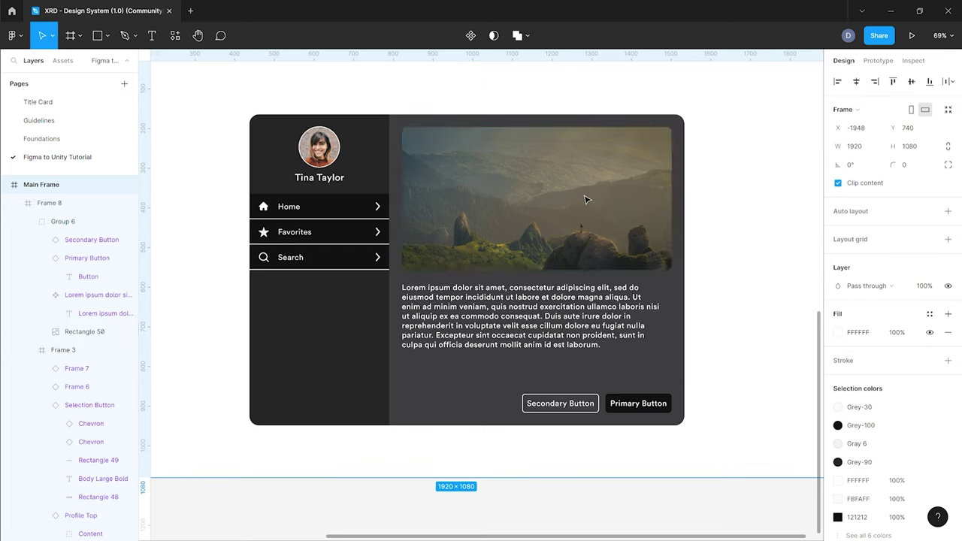
Size the panel 680 by 360 and open the _Imported assets folder.
left_click(587, 199)
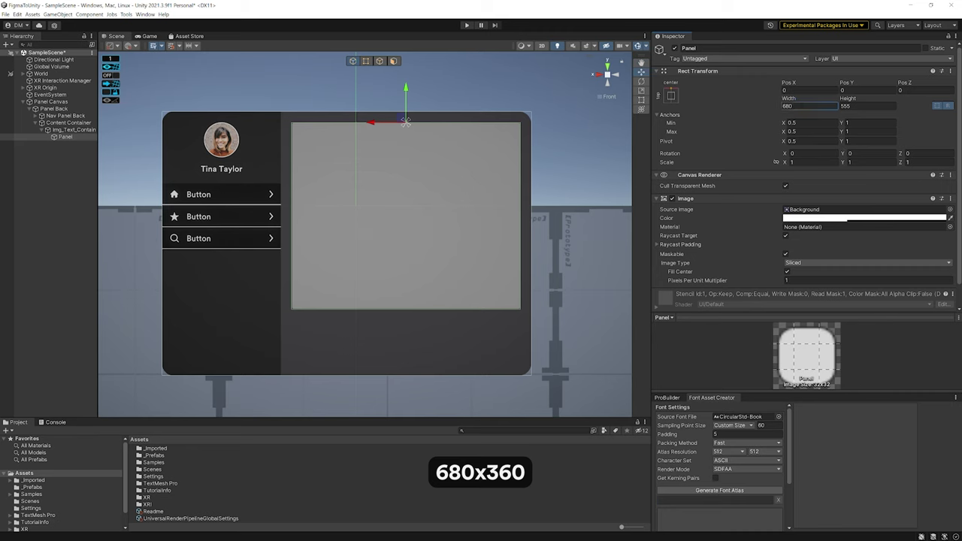
left_click(797, 106)
key("Tab")
type("3")
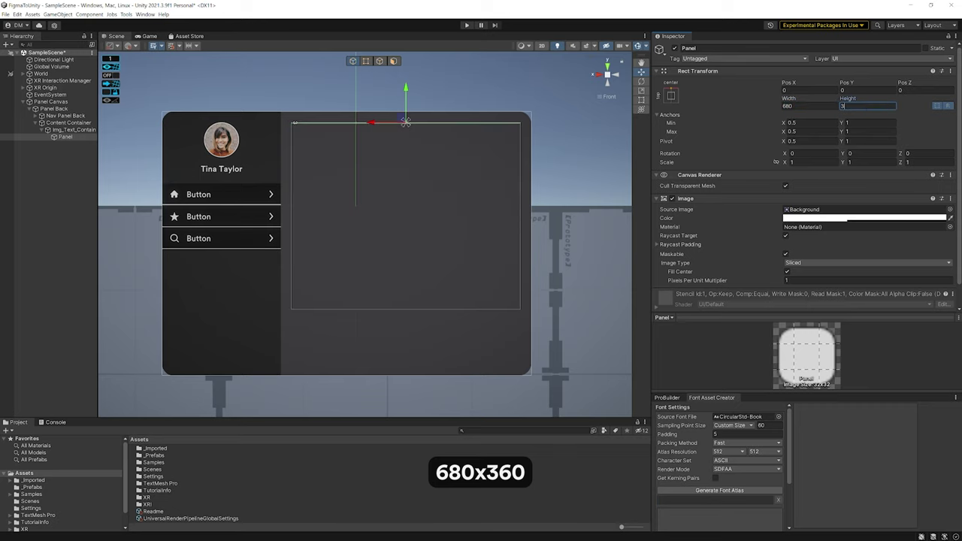
type("60")
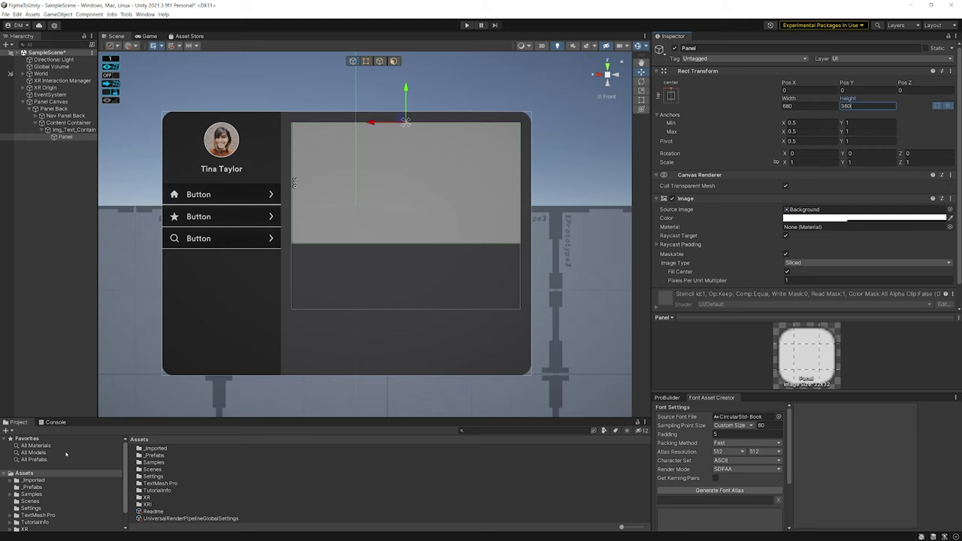
left_click(31, 481)
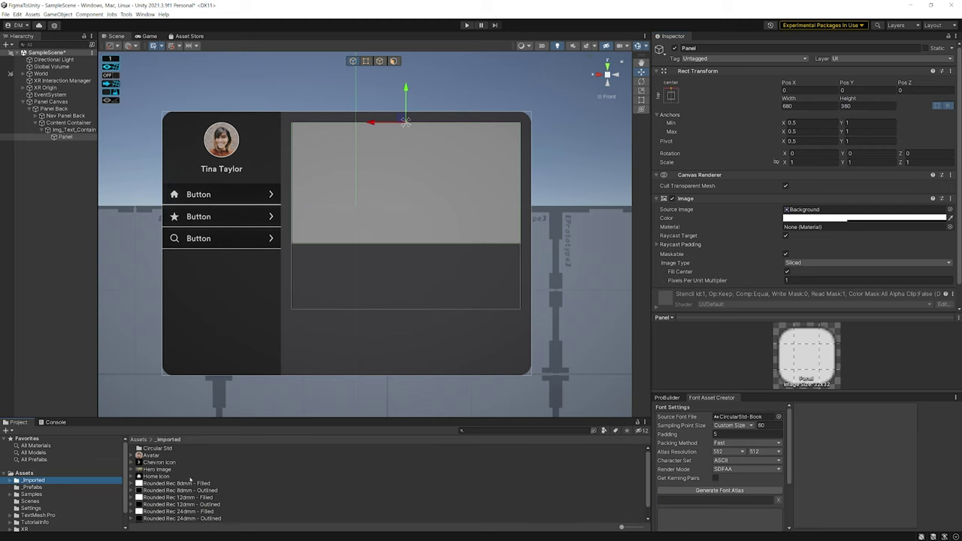
left_click(158, 470)
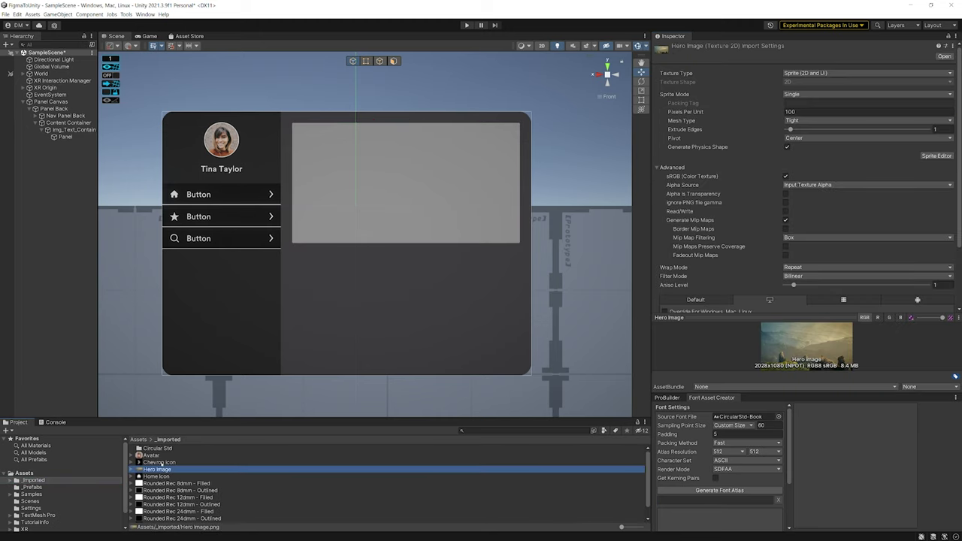
Give the Panel the Rounded Rec 24mm - Filled sprite with Pixels Per Unit Multiplier 6.
left_click(66, 137)
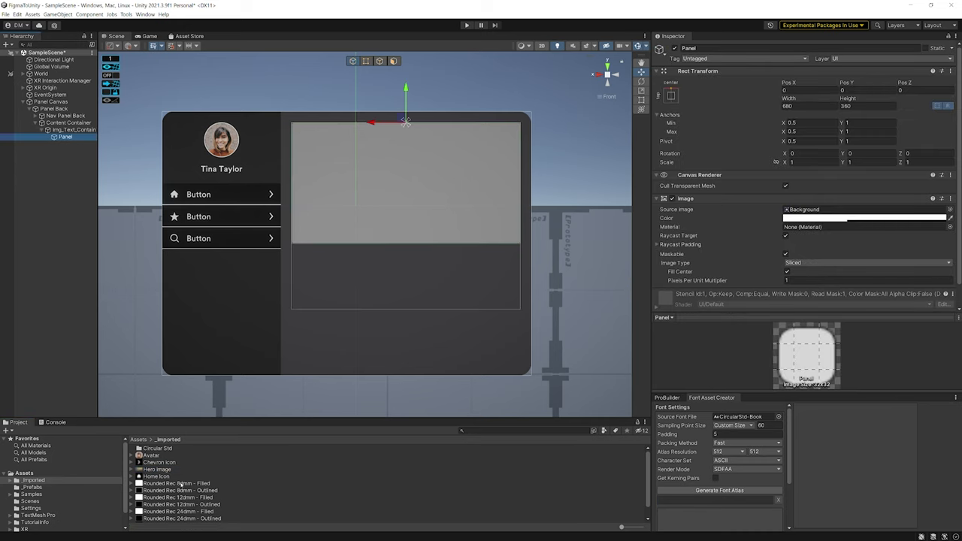
left_click_drag(202, 512, 836, 213)
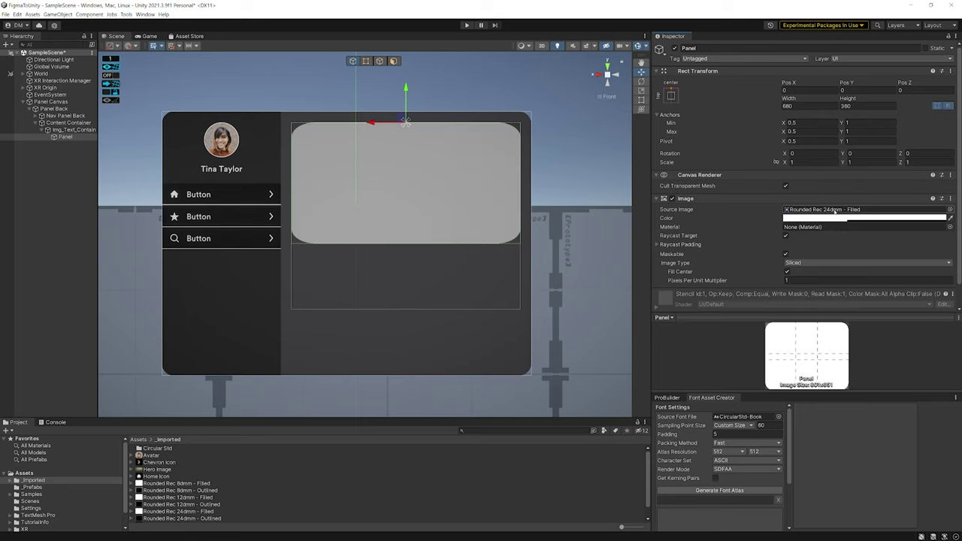
left_click(812, 279)
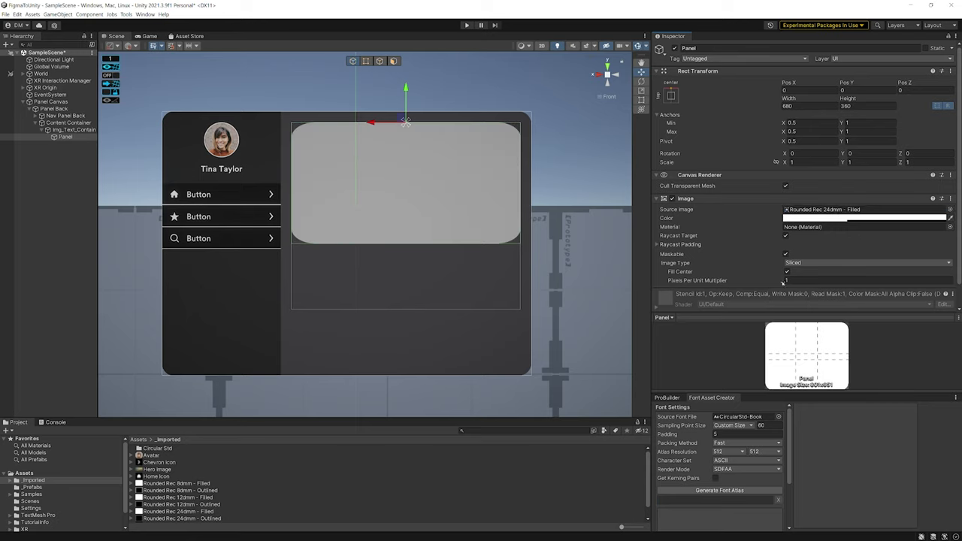
type("1.76")
key("BackSpace")
key("BackSpace")
key("BackSpace")
key("BackSpace")
type("3.88")
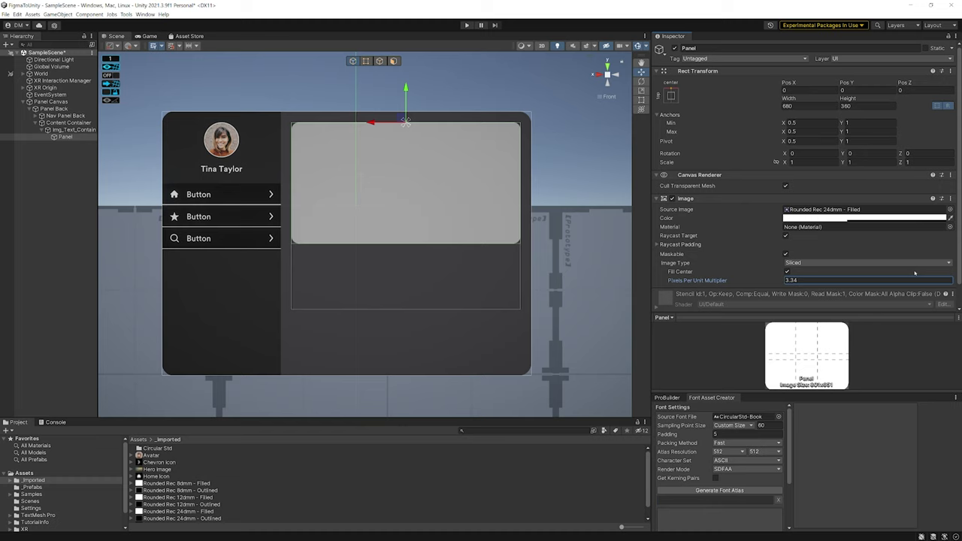
key("Return")
type("6")
Rename the Panel to 'Image Container'.
left_click(67, 138)
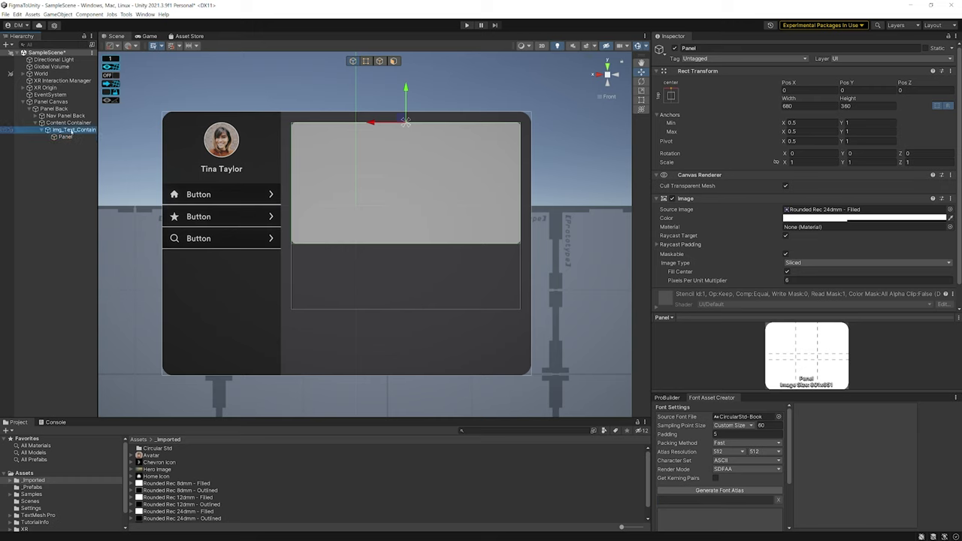
right_click(68, 138)
key("Escape")
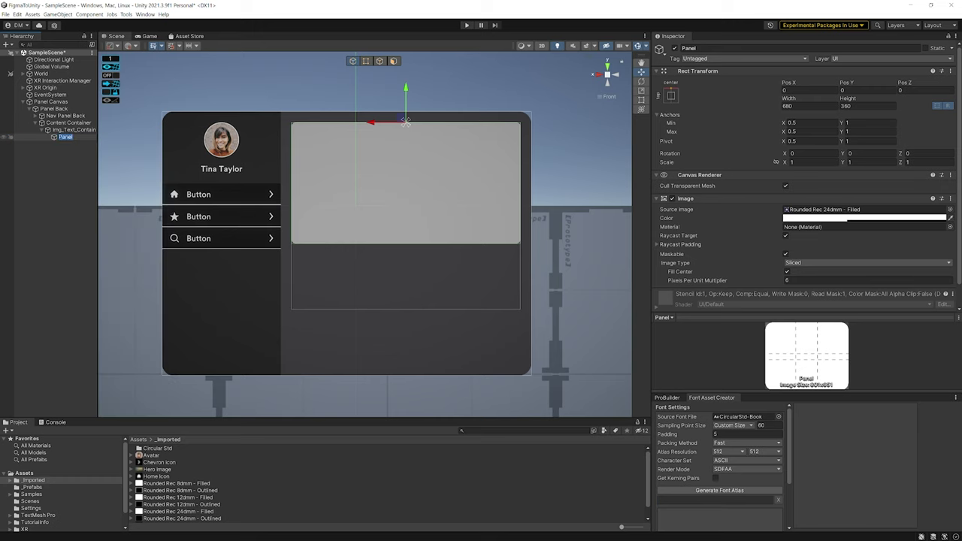
type("Image Container")
key("Return")
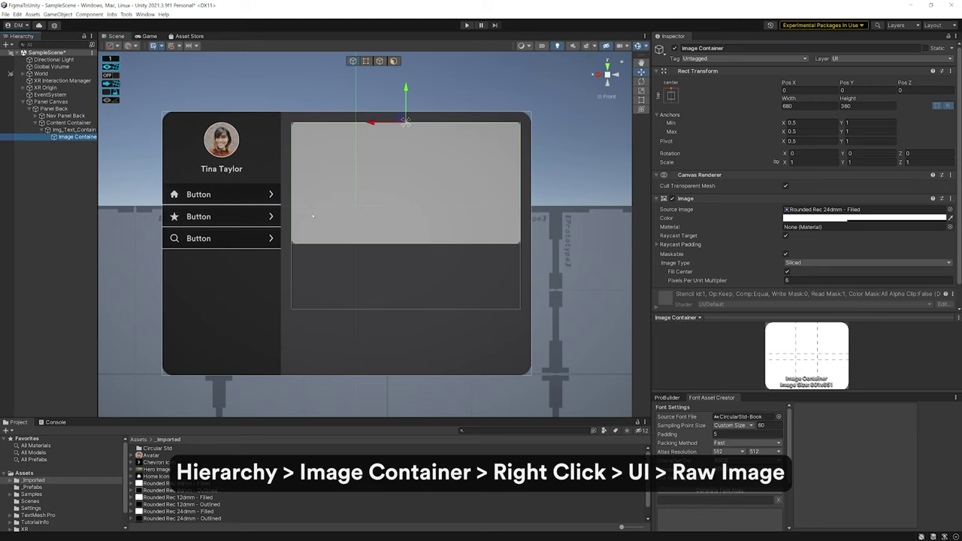
Add a stretch-stretch Raw Image inside Image Container with Hero Image as its texture.
right_click(70, 141)
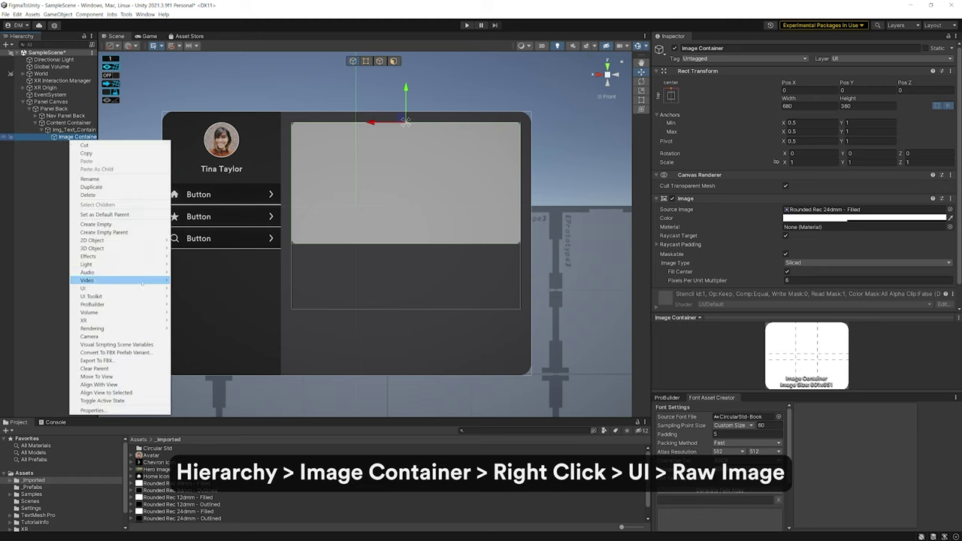
mouse_move(139, 289)
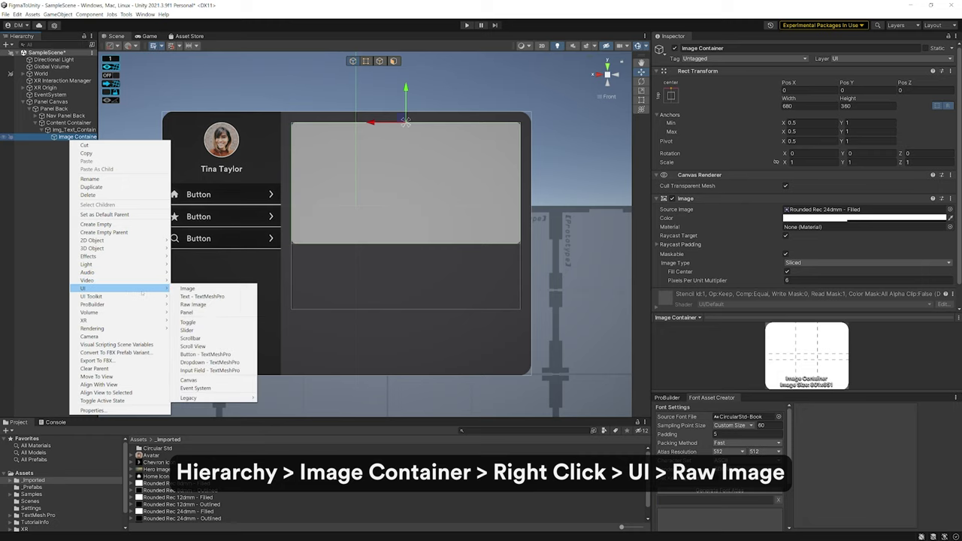
left_click(211, 305)
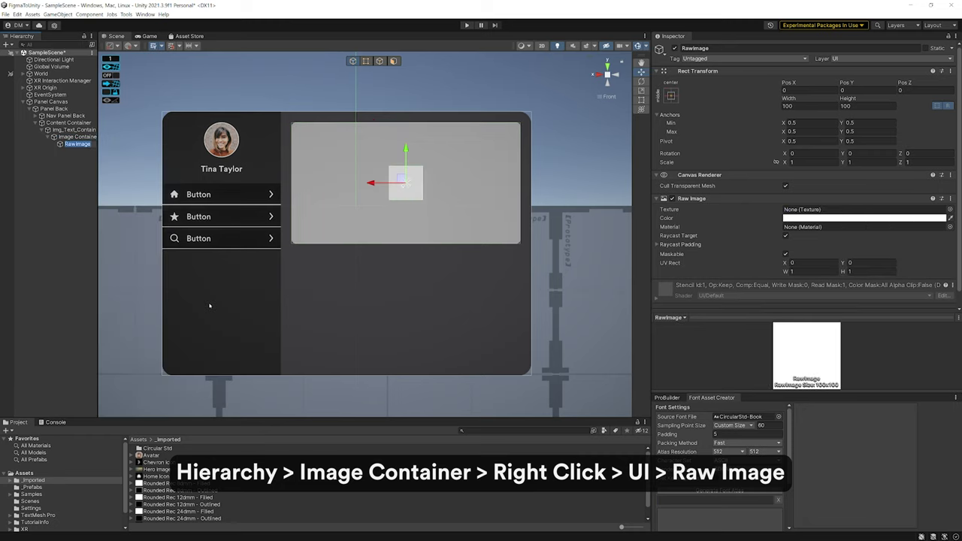
left_click(670, 94)
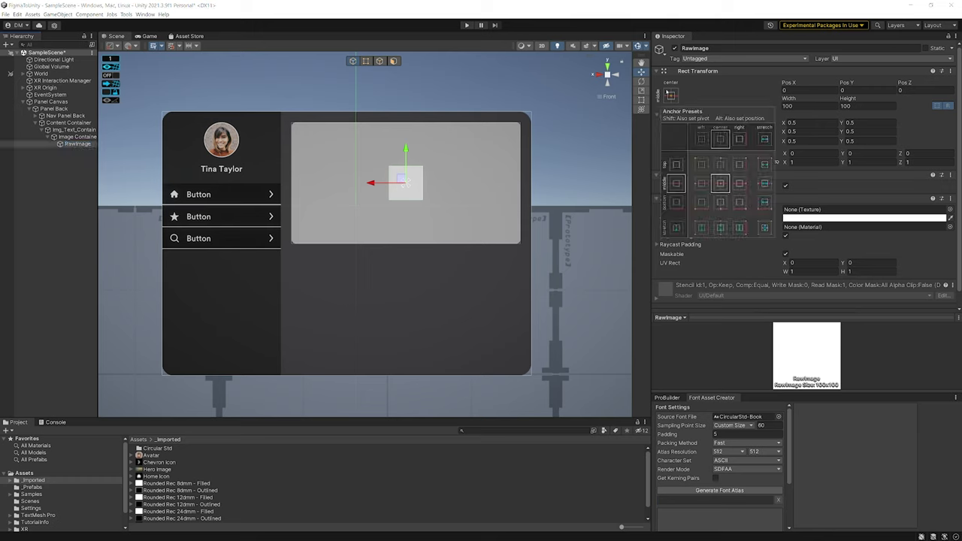
left_click(764, 227, "alt")
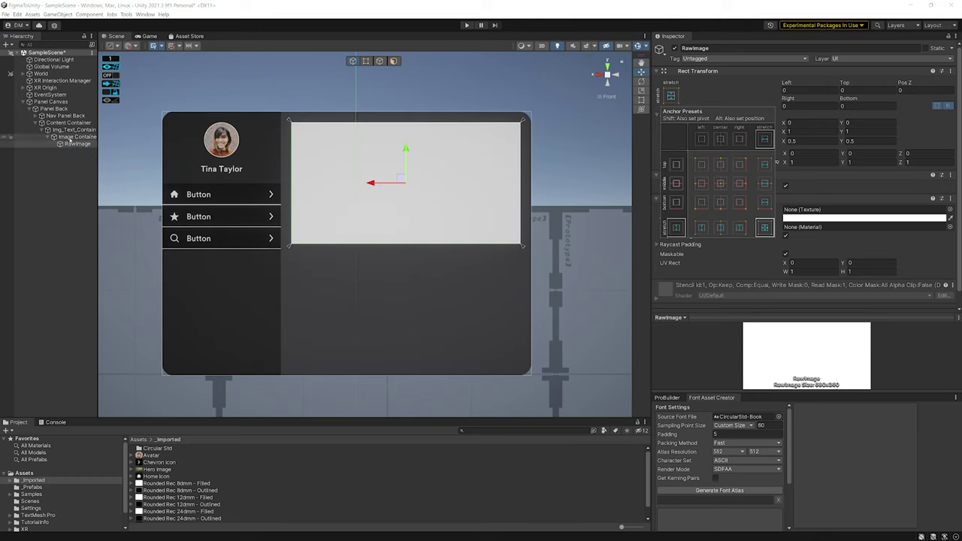
left_click_drag(148, 469, 803, 210)
Add a Mask component to Image Container to clip the hero photo.
left_click(496, 216)
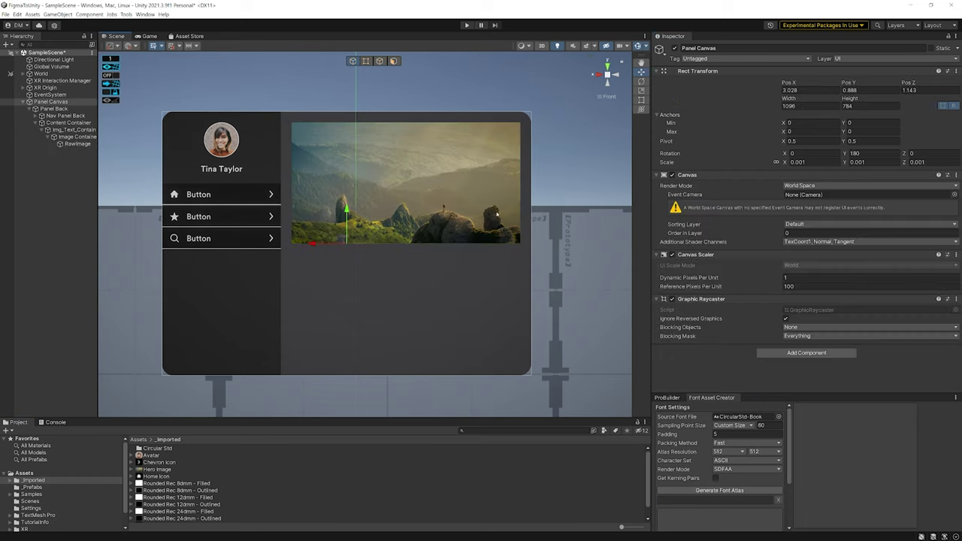
scroll(349, 188, "up", 3)
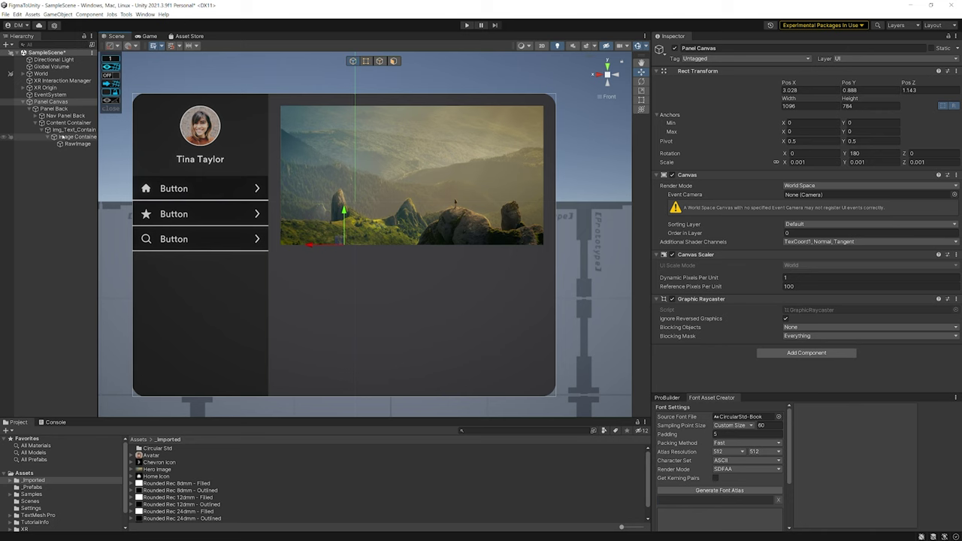
left_click(62, 137)
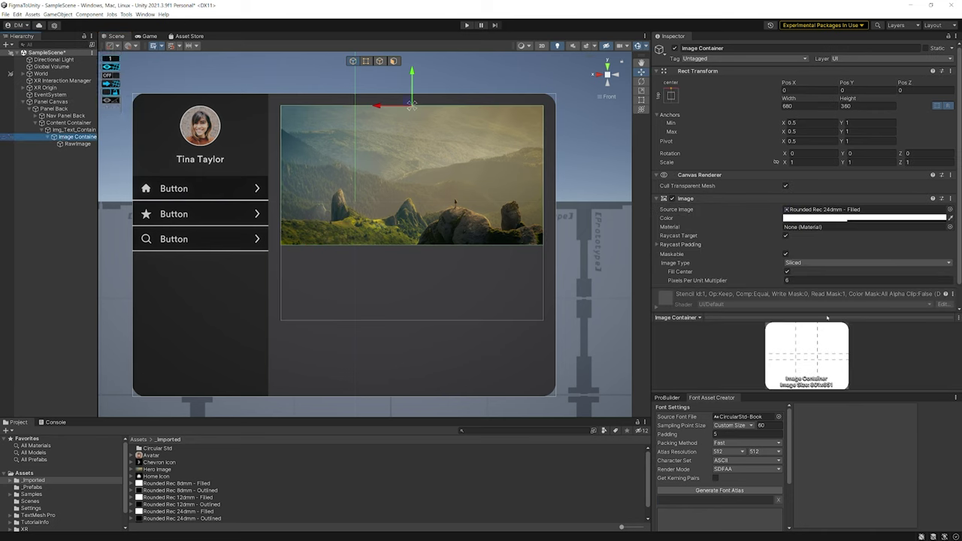
scroll(819, 285, "down", 1)
left_click(818, 302)
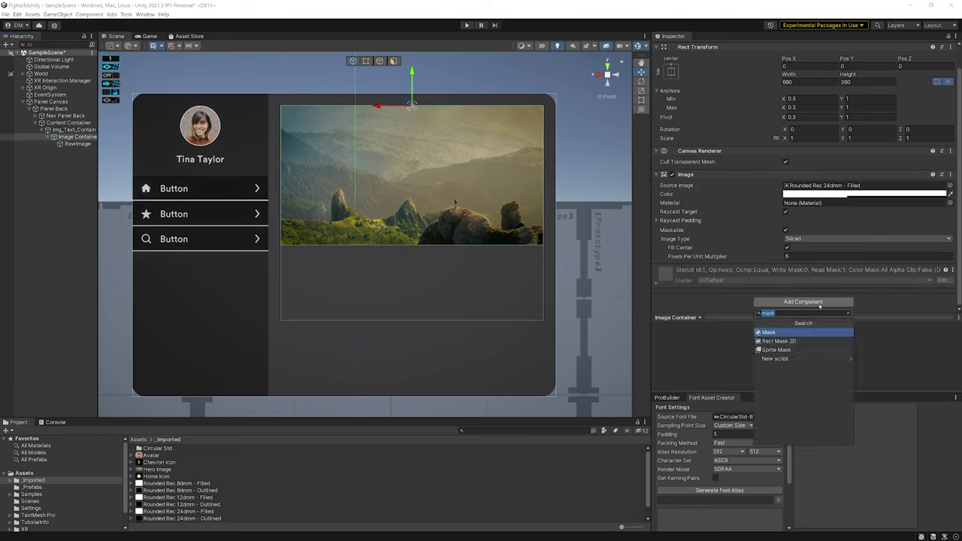
key("Return")
double_click(51, 102)
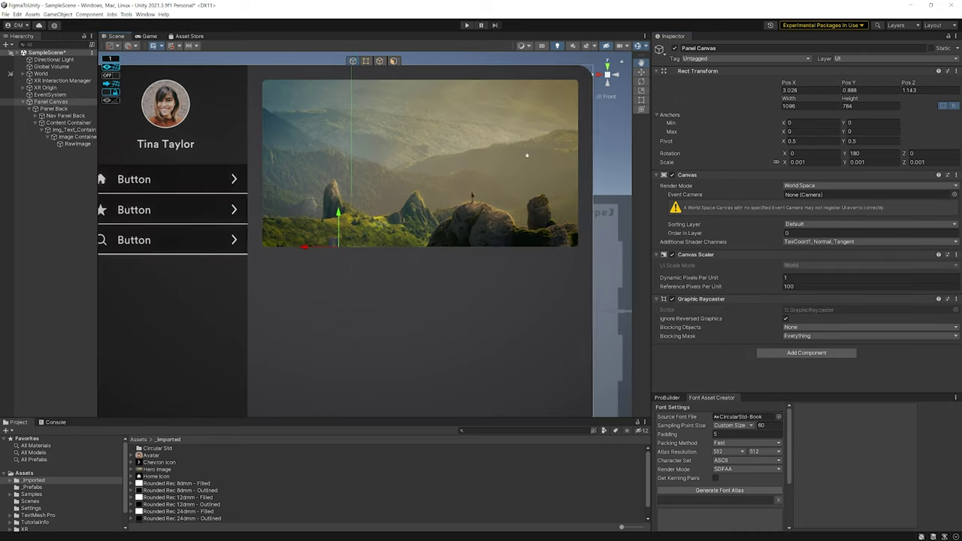
scroll(484, 165, "up", 2)
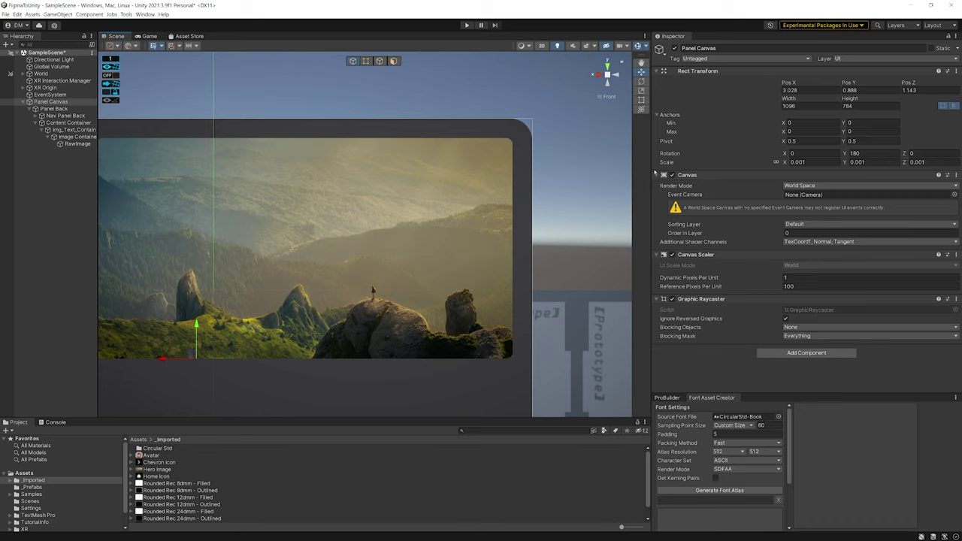
middle_click_drag(292, 214, 412, 210)
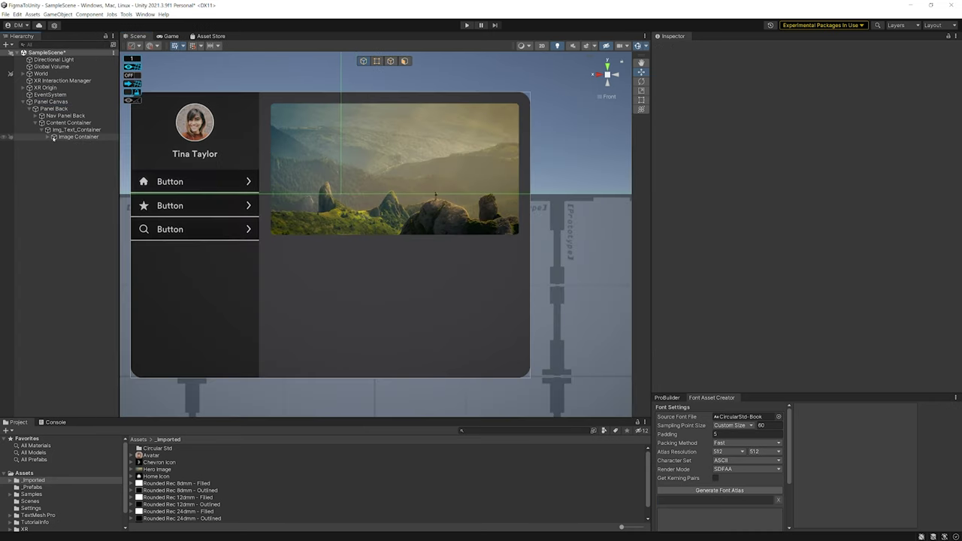
left_click(75, 137)
Create a bottom-centre-anchored Text - TextMeshPro object in Img_Text_Container and copy Figma's Lorem text.
left_click(72, 130)
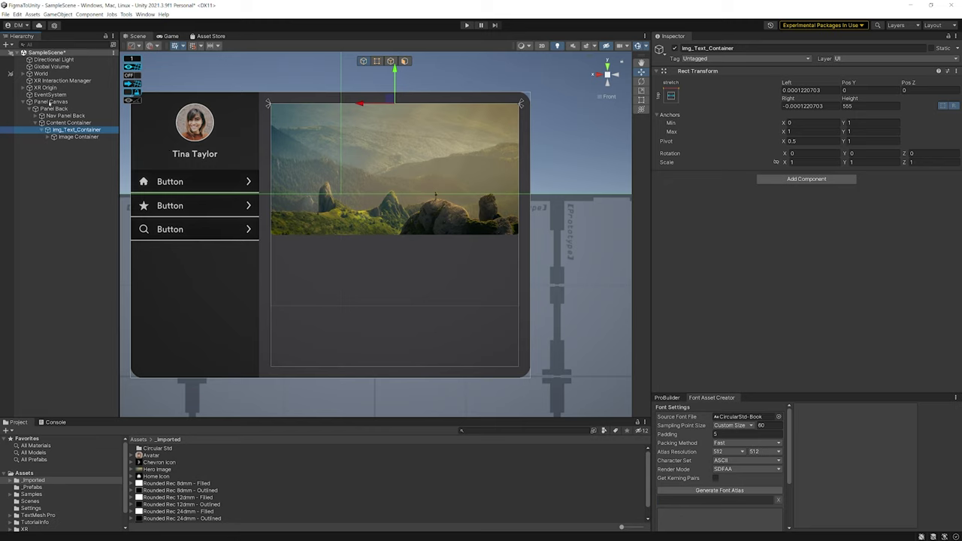
right_click(62, 131)
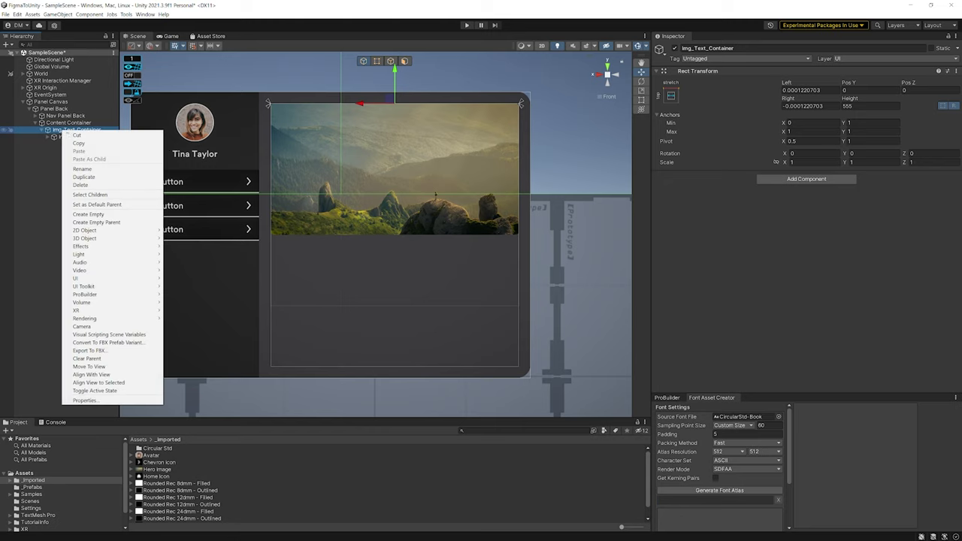
mouse_move(132, 280)
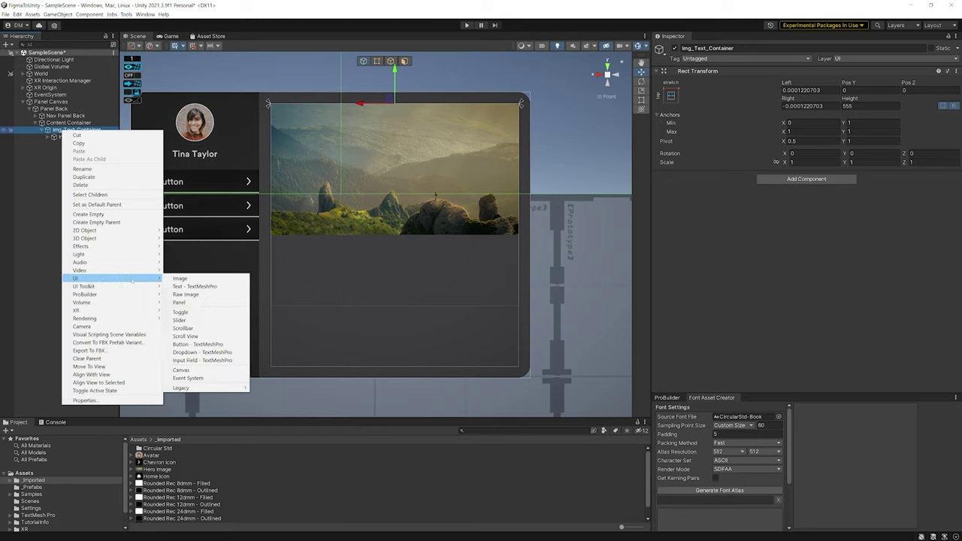
left_click(201, 288)
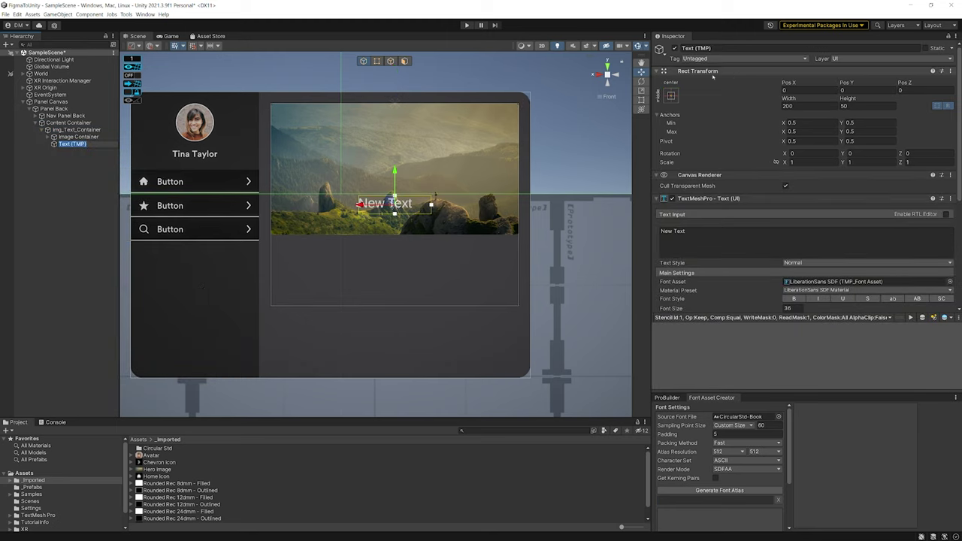
left_click(671, 95)
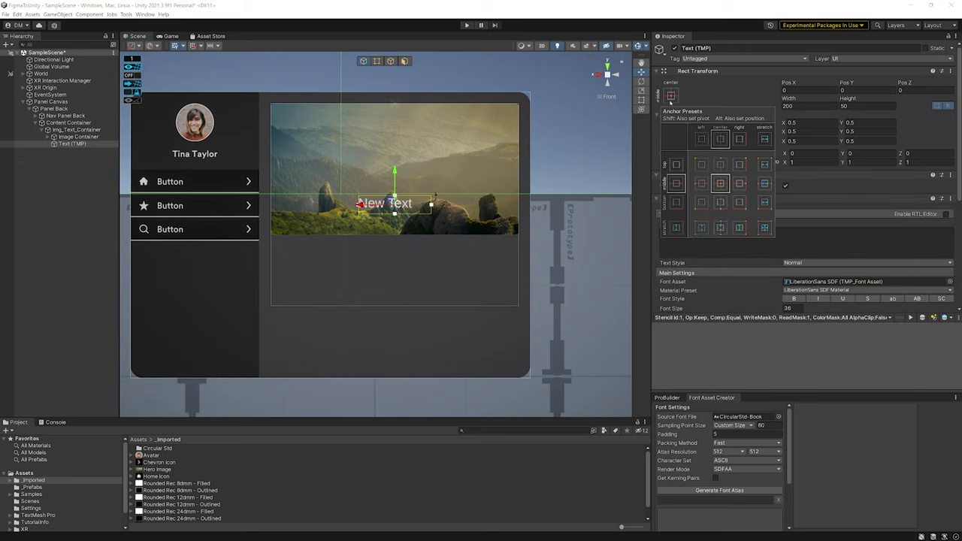
left_click(721, 205, "alt+shift")
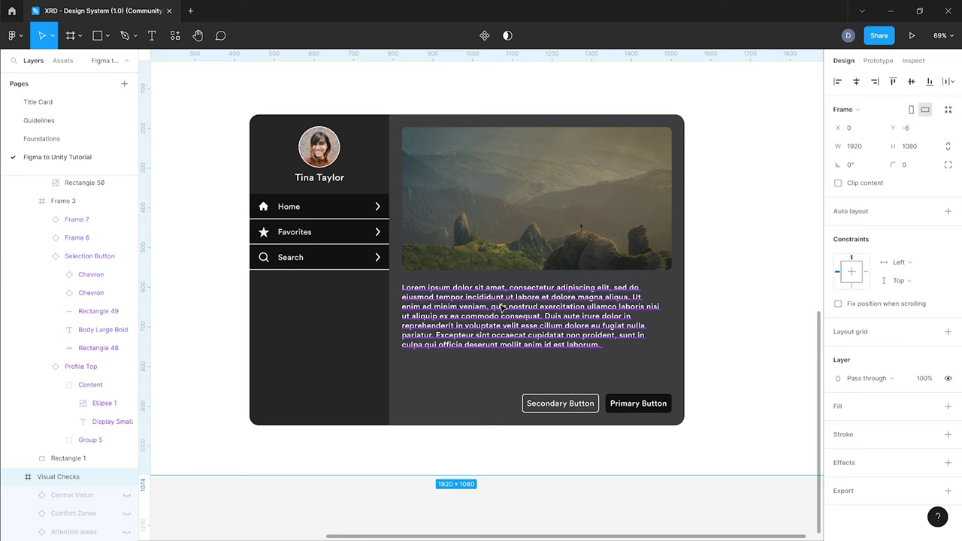
key("Return")
key("ctrl+c")
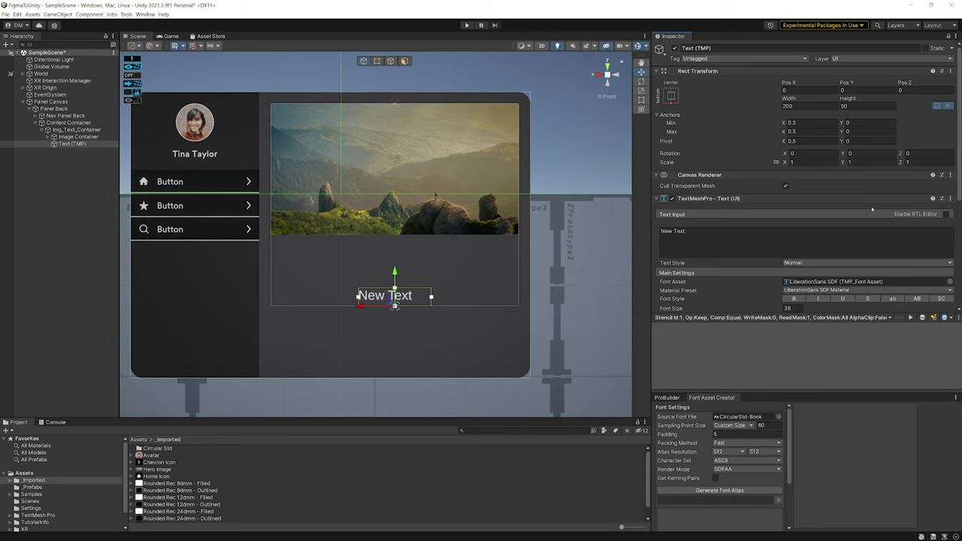
left_click(782, 240)
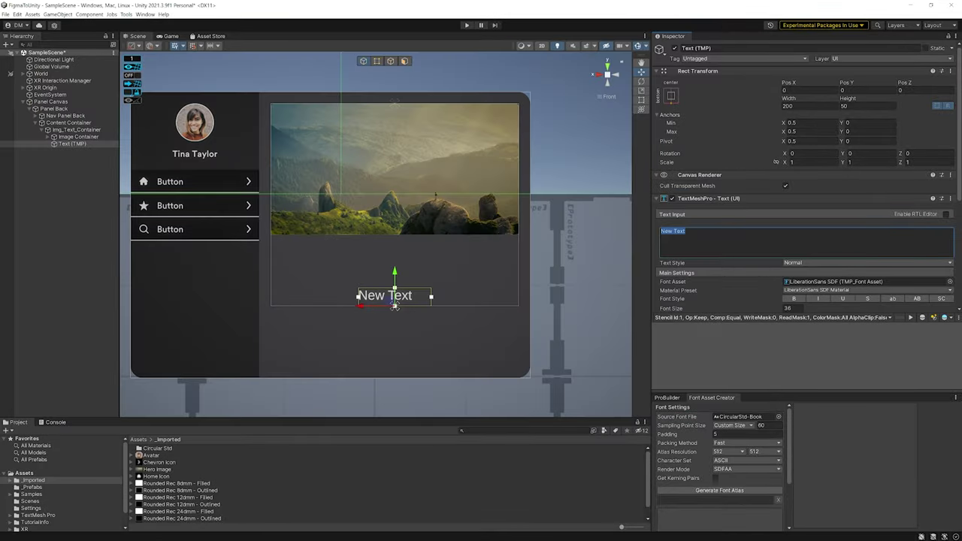
Paste the Lorem ipsum paragraph into the text and stretch it across the container's bottom.
key("ctrl+v")
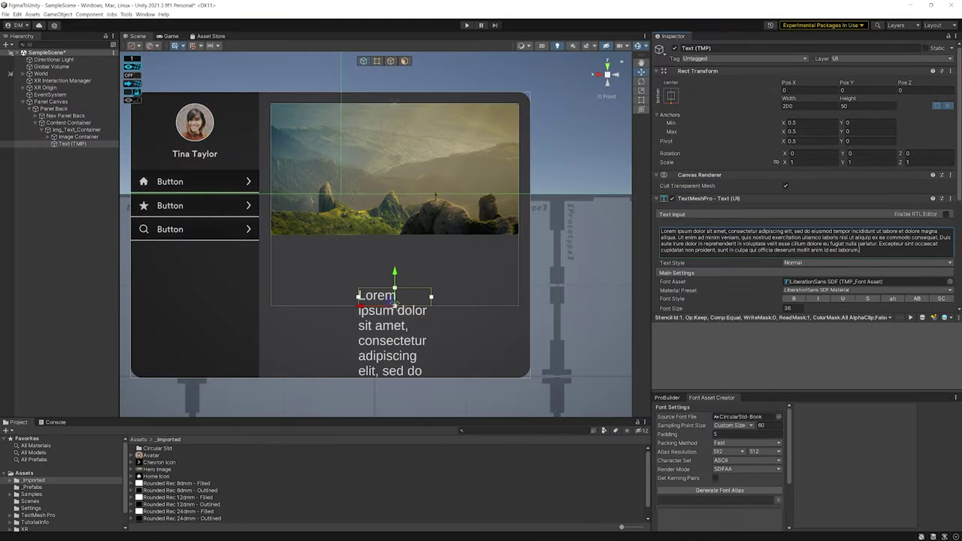
left_click(318, 248)
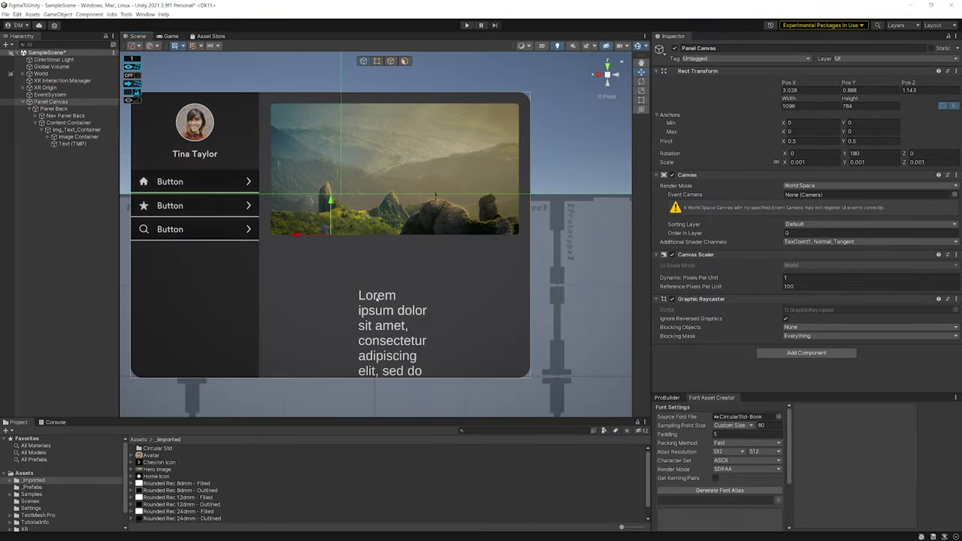
left_click(380, 301)
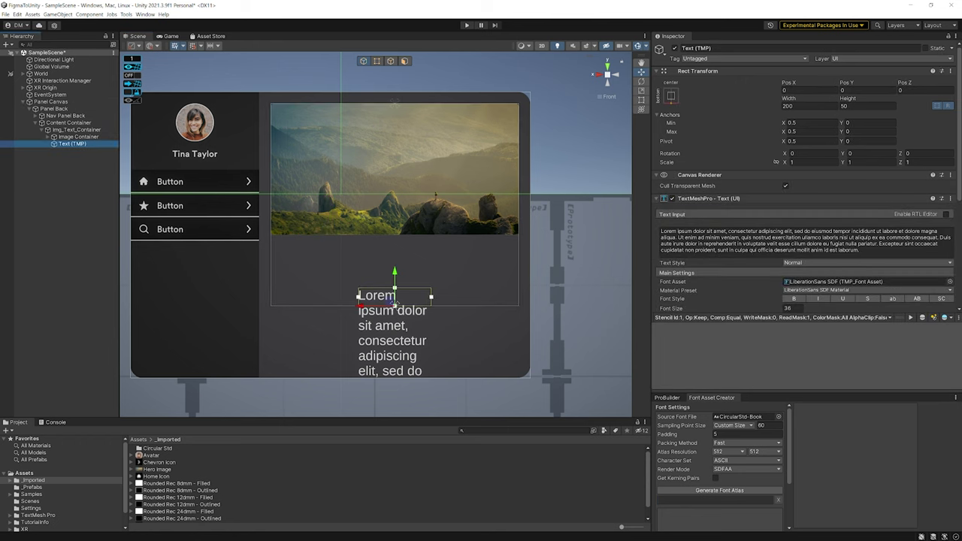
left_click(672, 95)
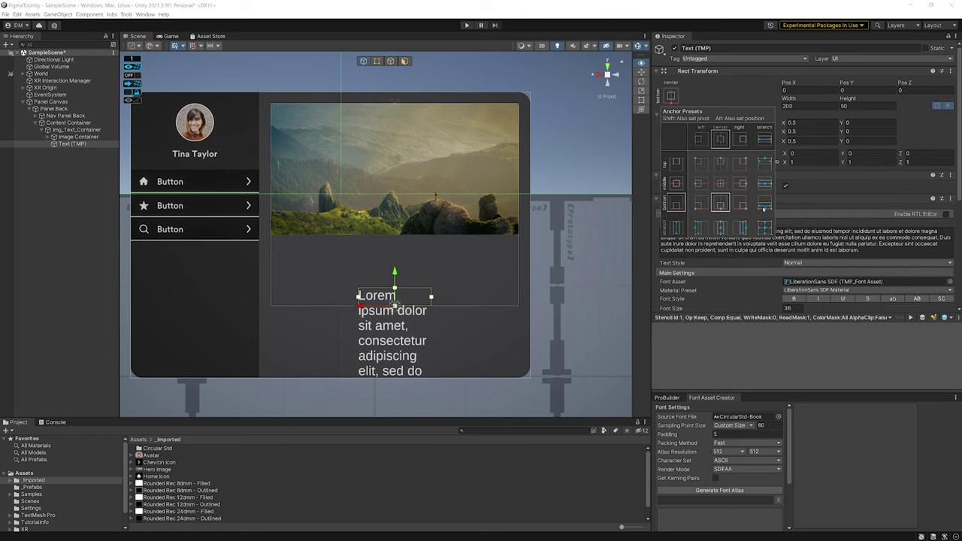
left_click(768, 205, "alt")
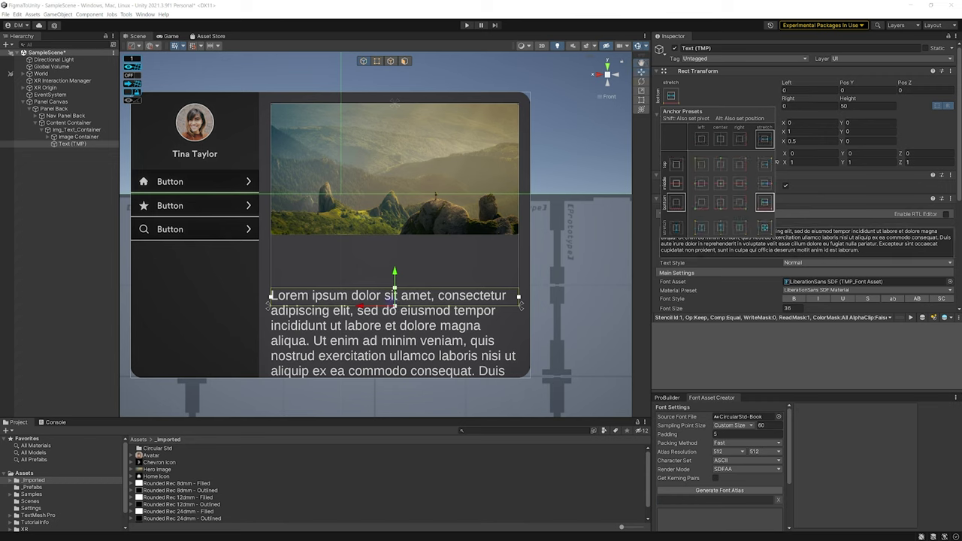
left_click(714, 198)
key("alt+Tab")
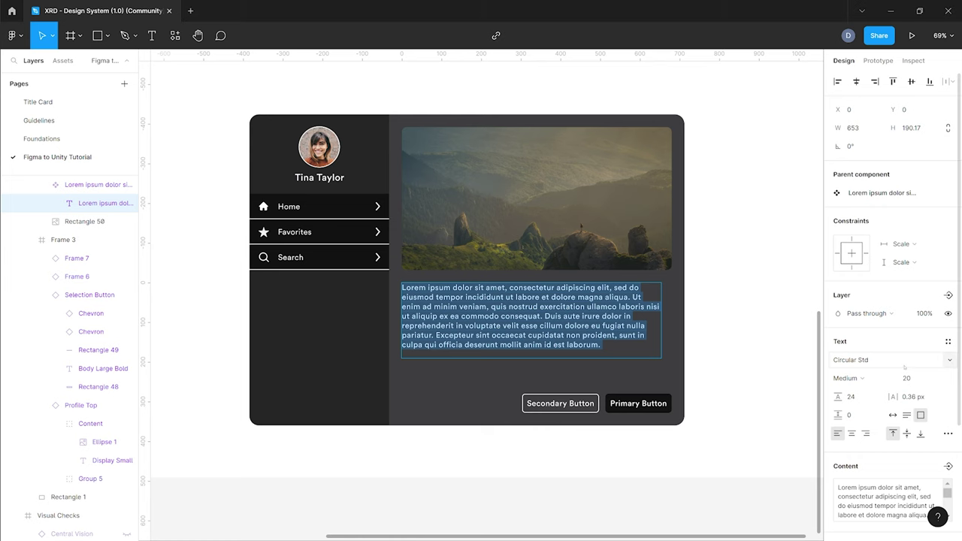
key("alt+Tab")
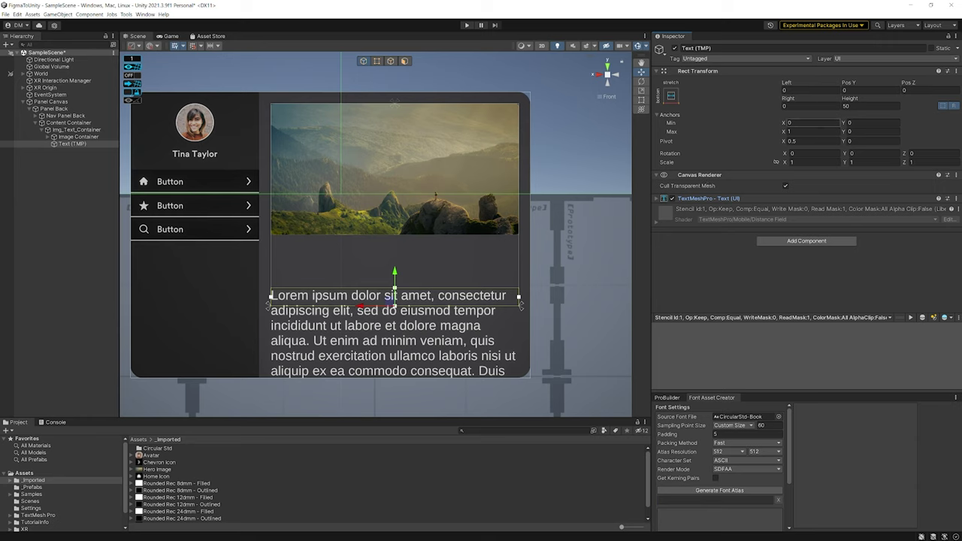
Set the body text font size to 20 and move it up under the image.
left_click(75, 143)
left_click(79, 137)
left_click(83, 144)
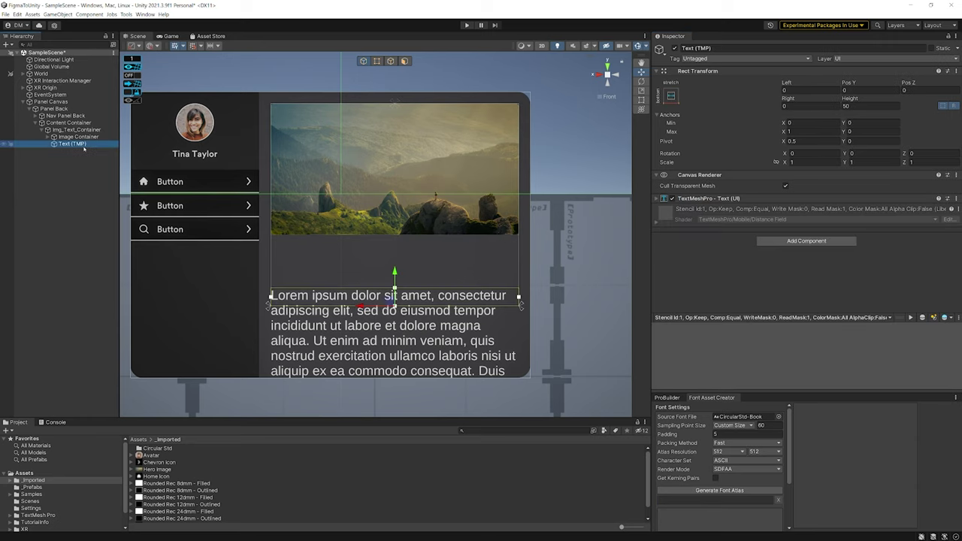
left_click(657, 198)
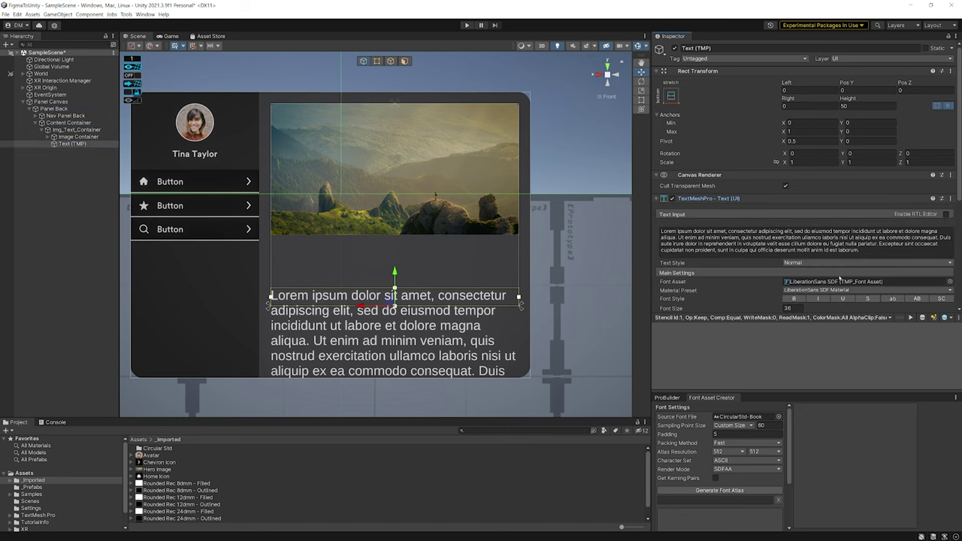
scroll(785, 261, "down", 1)
left_click(788, 260)
type("20")
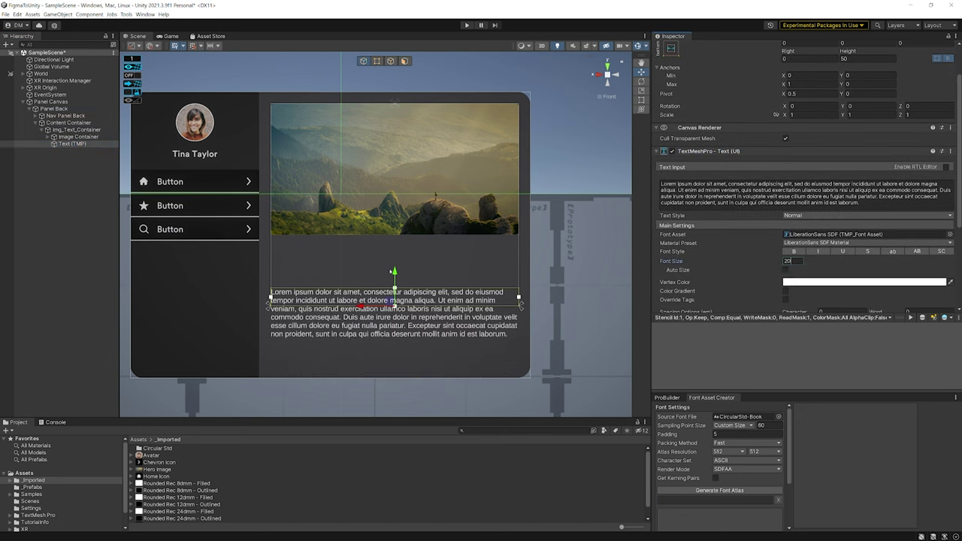
left_click_drag(396, 274, 406, 226)
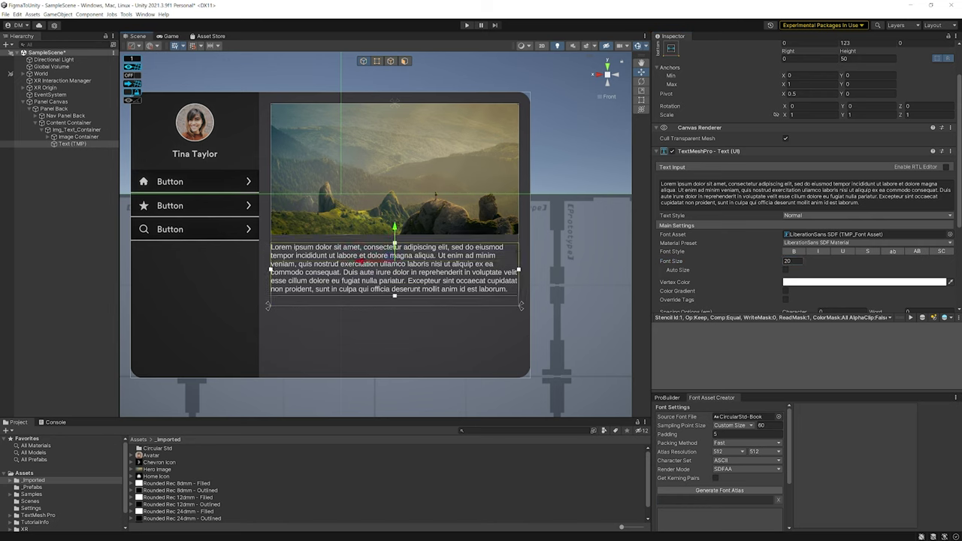
Set the body text line spacing to 24.
scroll(808, 278, "down", 3)
left_click(834, 226)
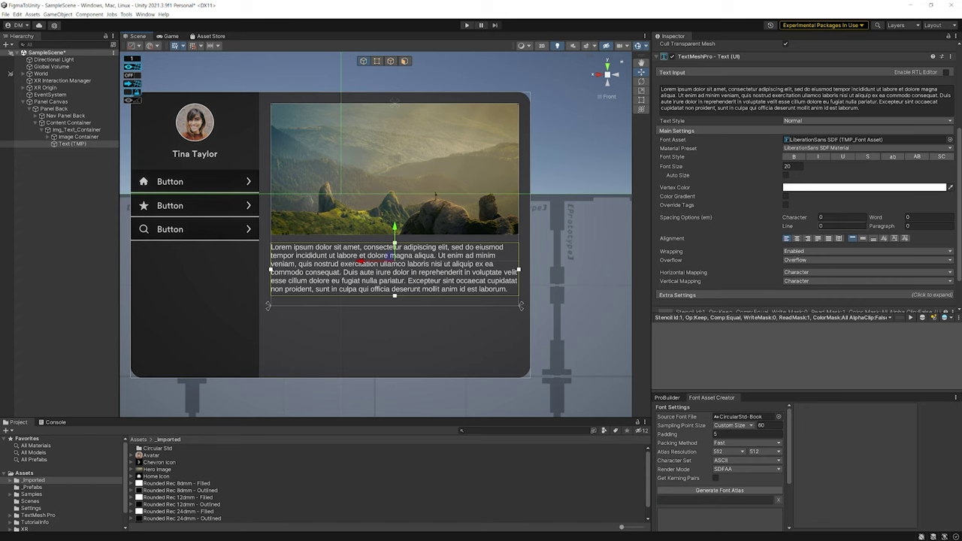
type("24")
key("Tab")
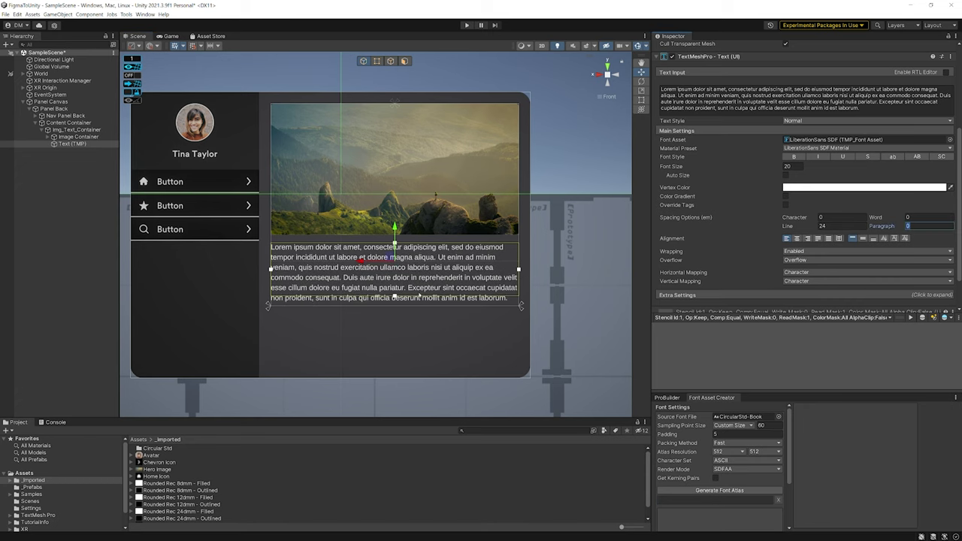
left_click(396, 298)
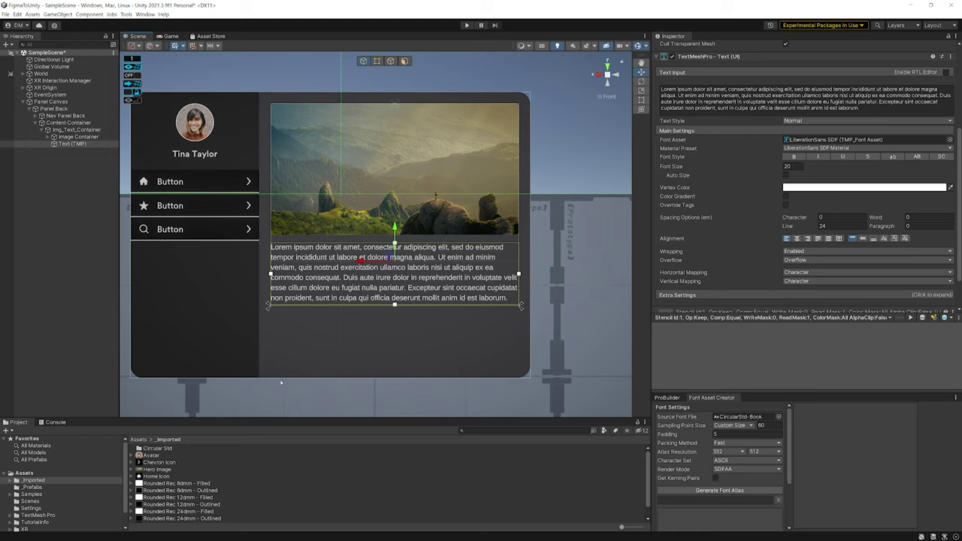
double_click(159, 448)
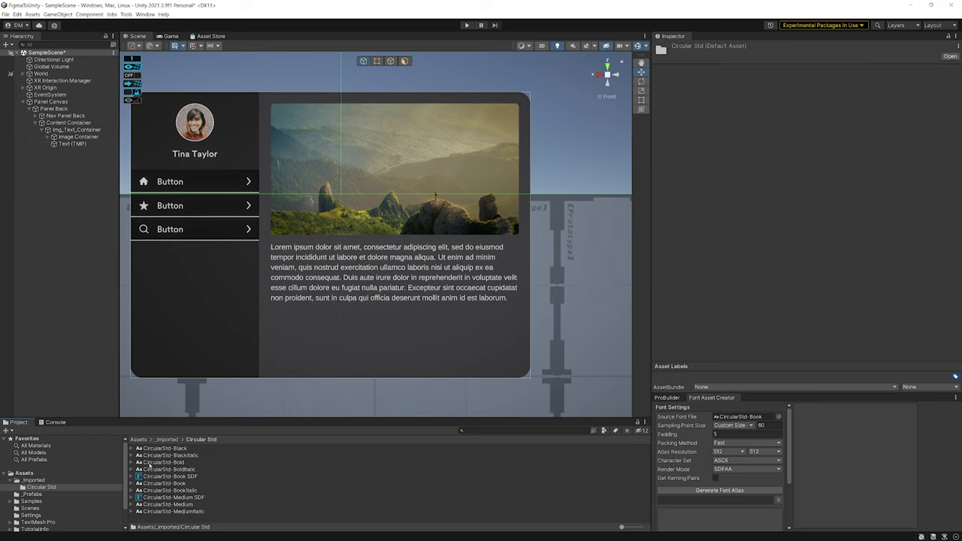
Apply the CircularStd-Medium SDF font to the body text and extend its text box.
left_click(72, 143)
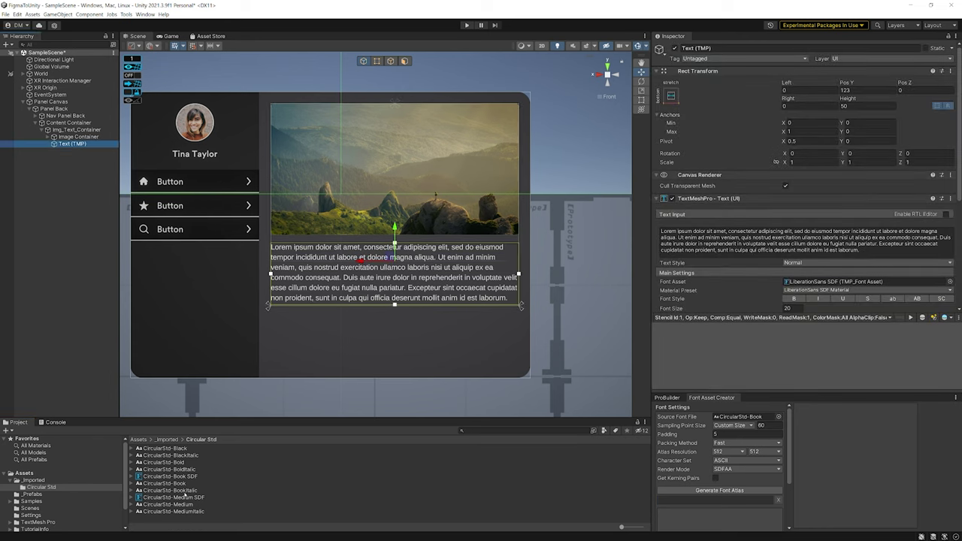
left_click_drag(184, 496, 857, 288)
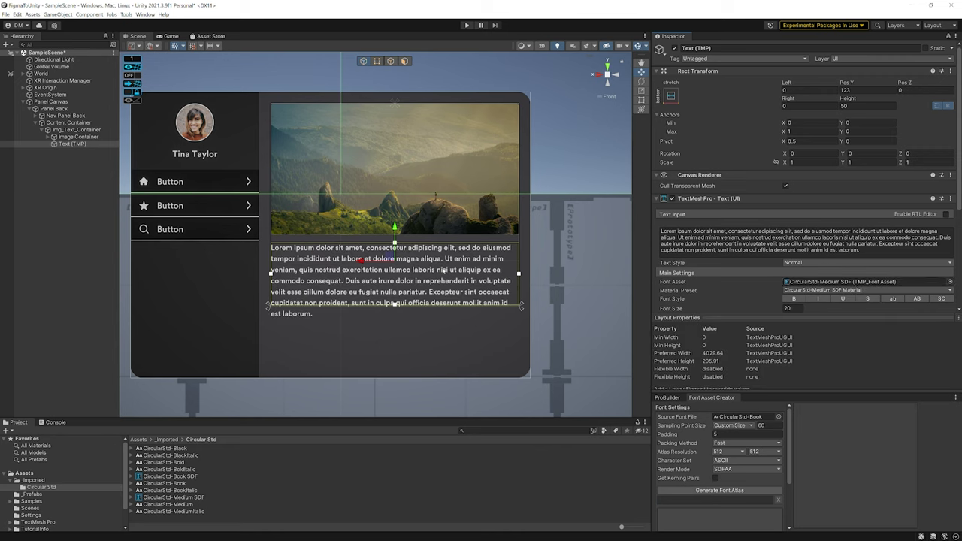
left_click_drag(395, 304, 394, 322)
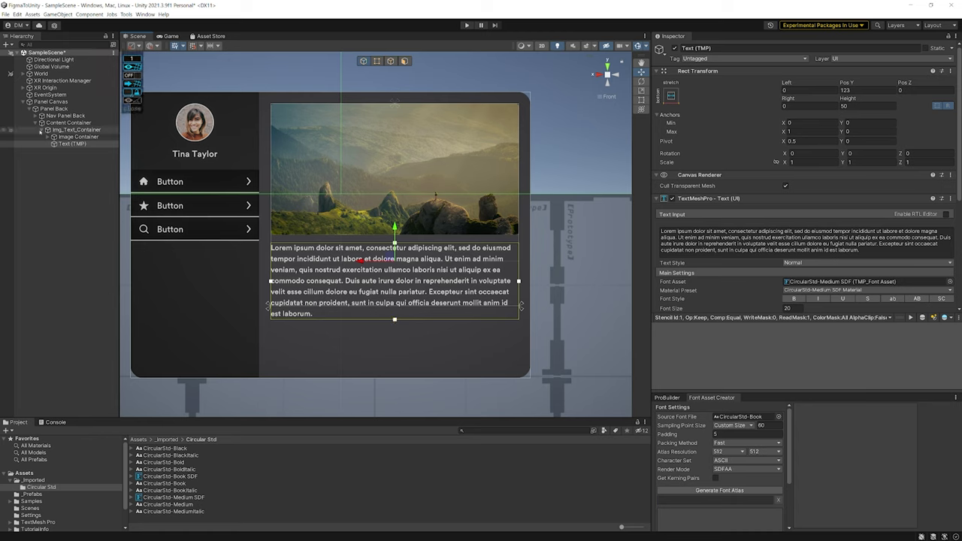
Anchor Img_Text_Container top-right with pivot and position, then save the scene.
left_click(41, 129)
left_click(59, 131)
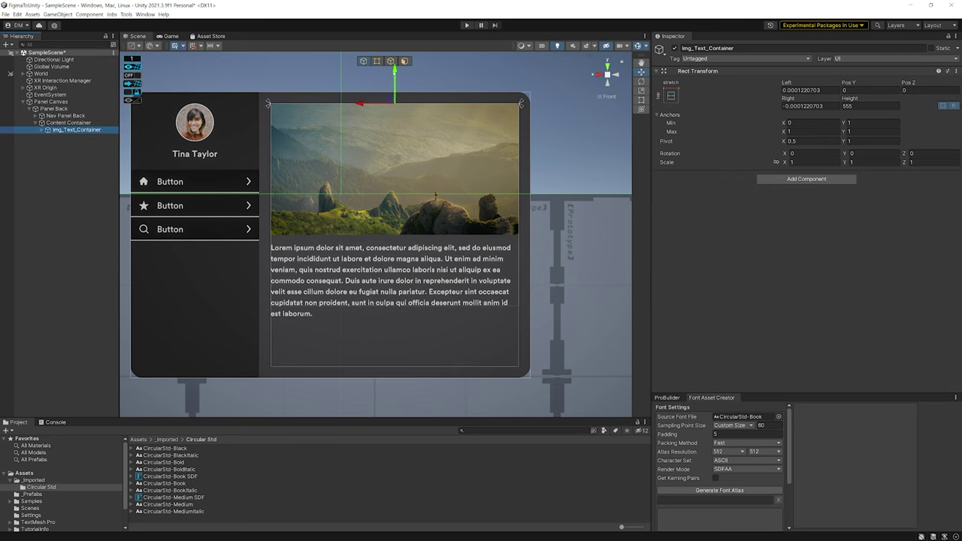
left_click_drag(403, 93, 434, 73)
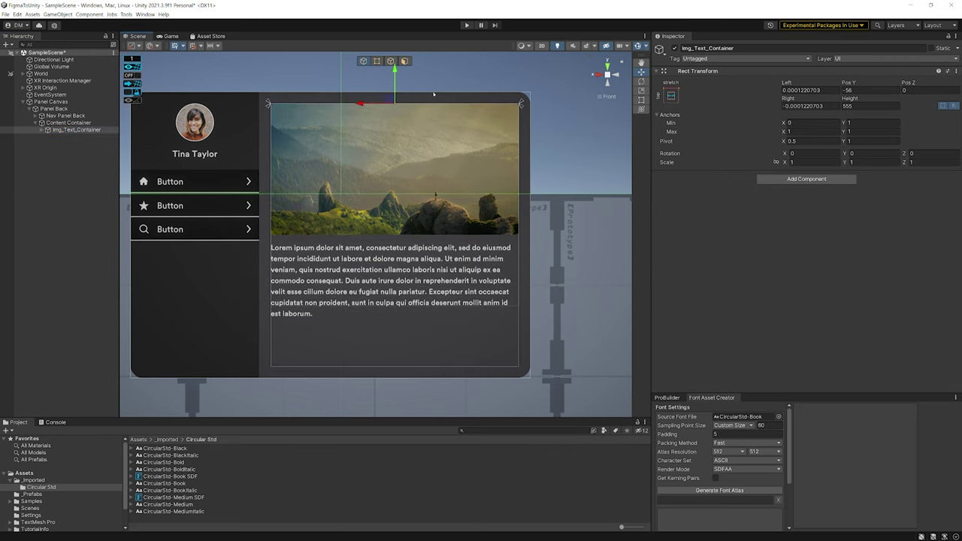
left_click(671, 96)
key("shift+alt")
left_click(719, 205, "alt+shift")
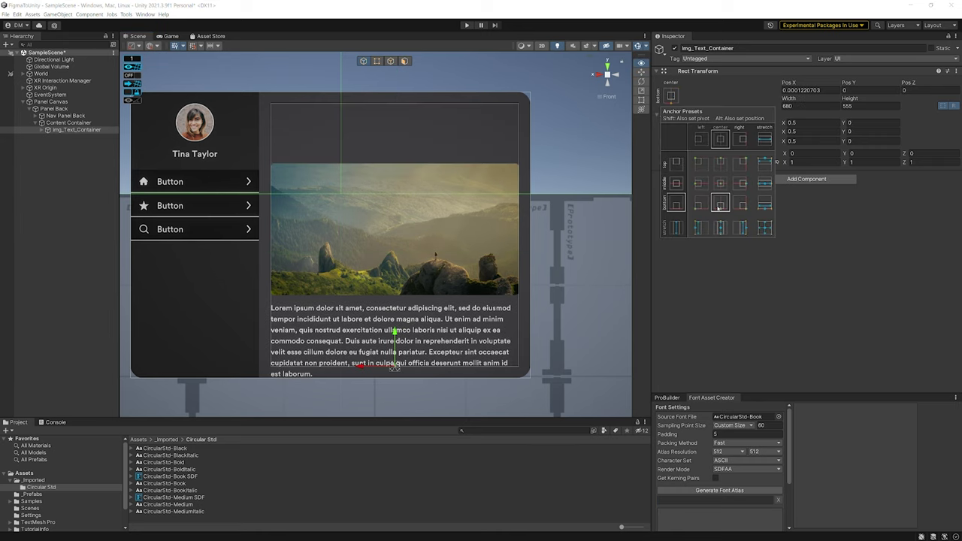
left_click(742, 161, "alt+shift")
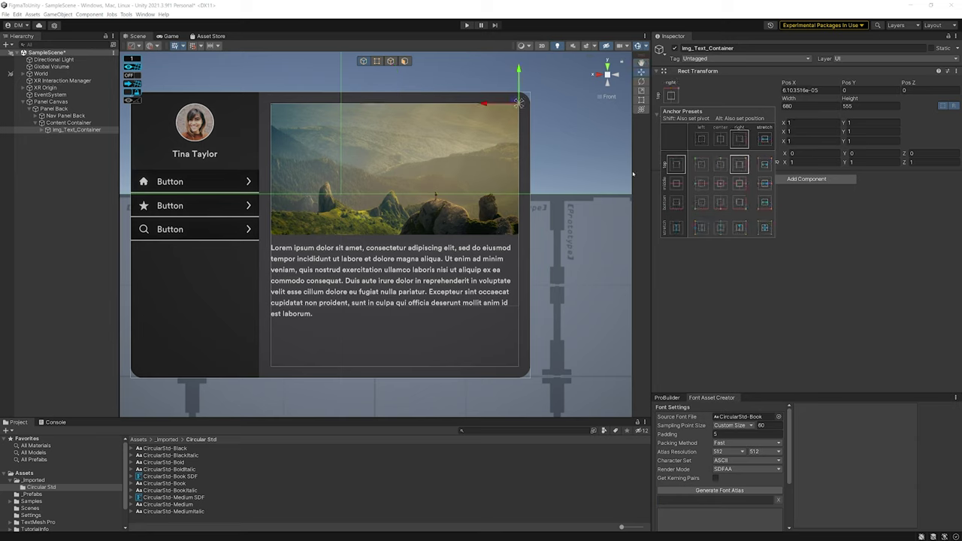
key("ctrl+s")
Select the Content Container and expand it to show its child.
left_click(37, 123)
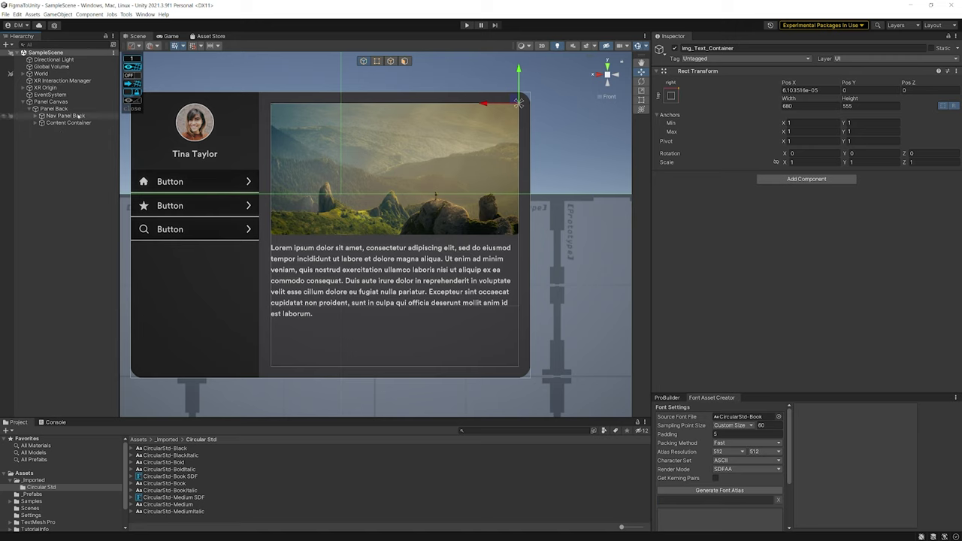
left_click(68, 123)
key("Right")
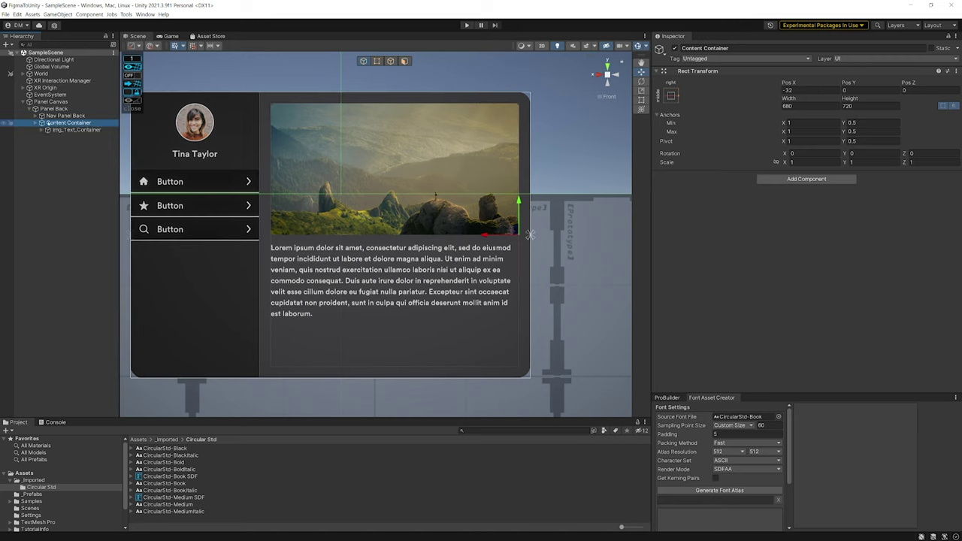
Add a TextMeshPro Button under Content Container anchored bottom-right with pivot and position.
right_click(69, 123)
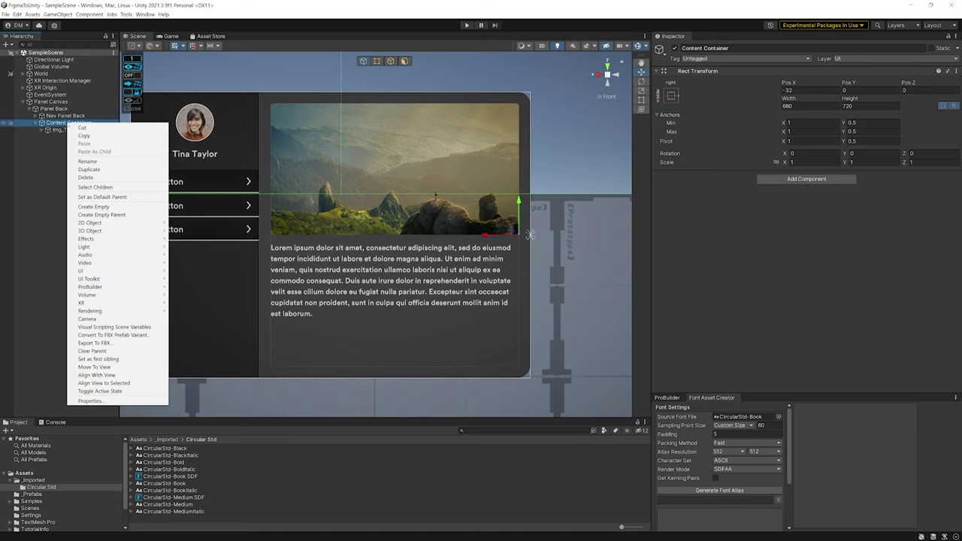
mouse_move(108, 272)
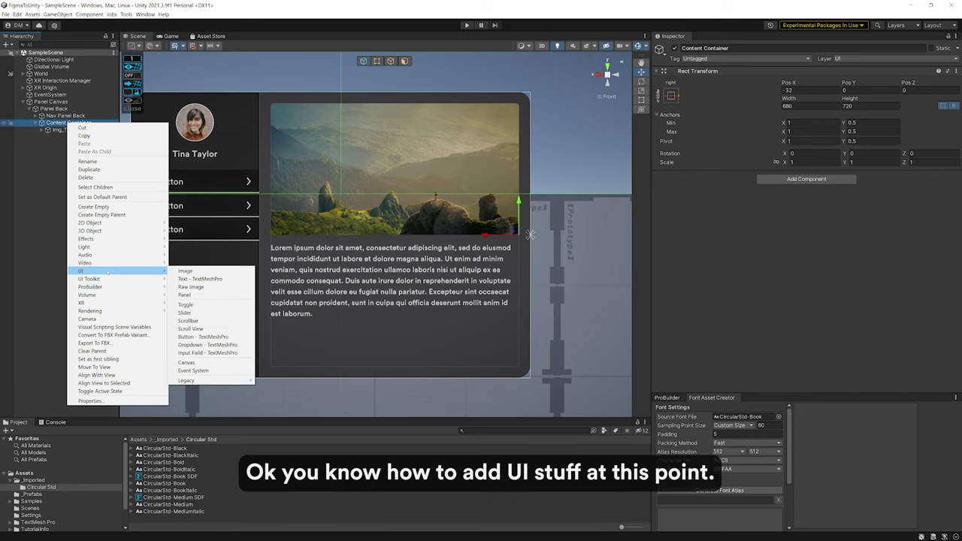
left_click(203, 337)
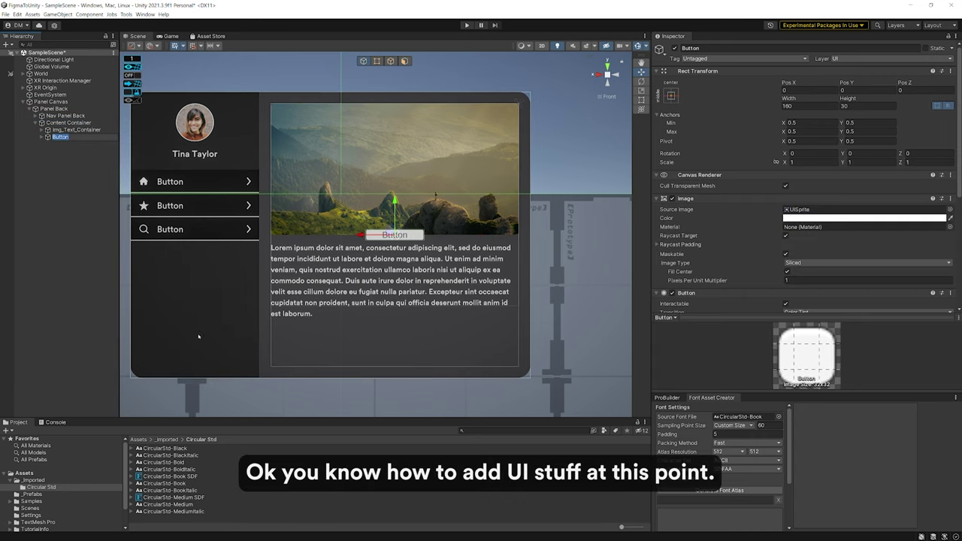
left_click(672, 95)
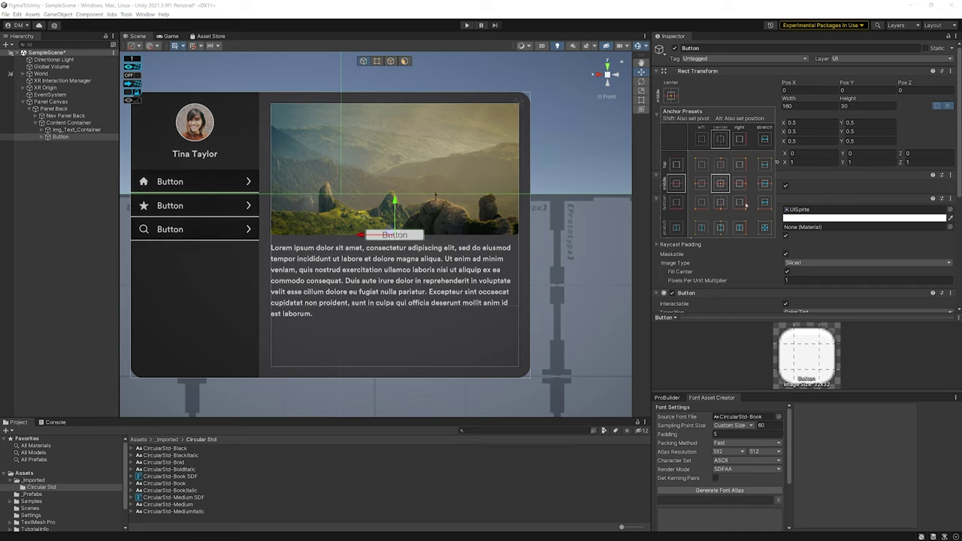
key("shift+alt")
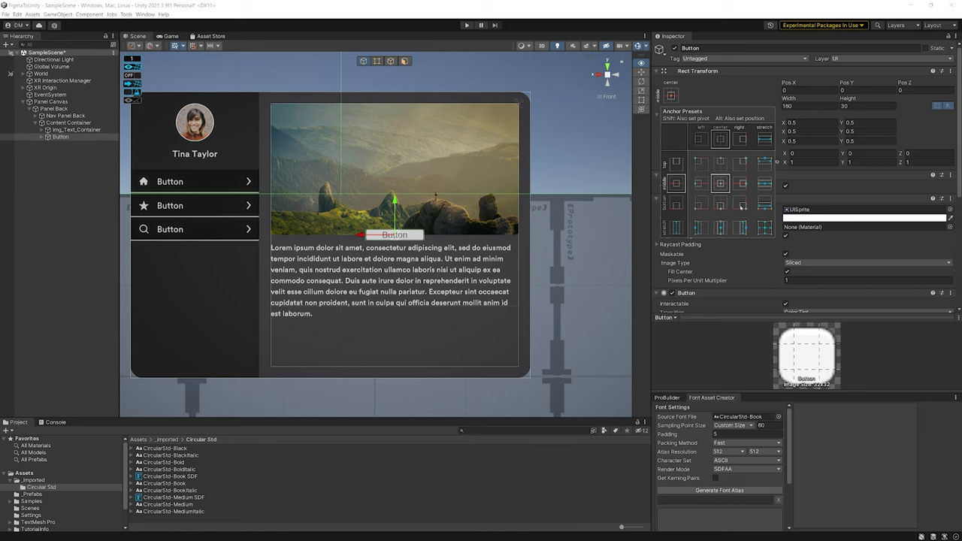
left_click(742, 206, "alt+shift")
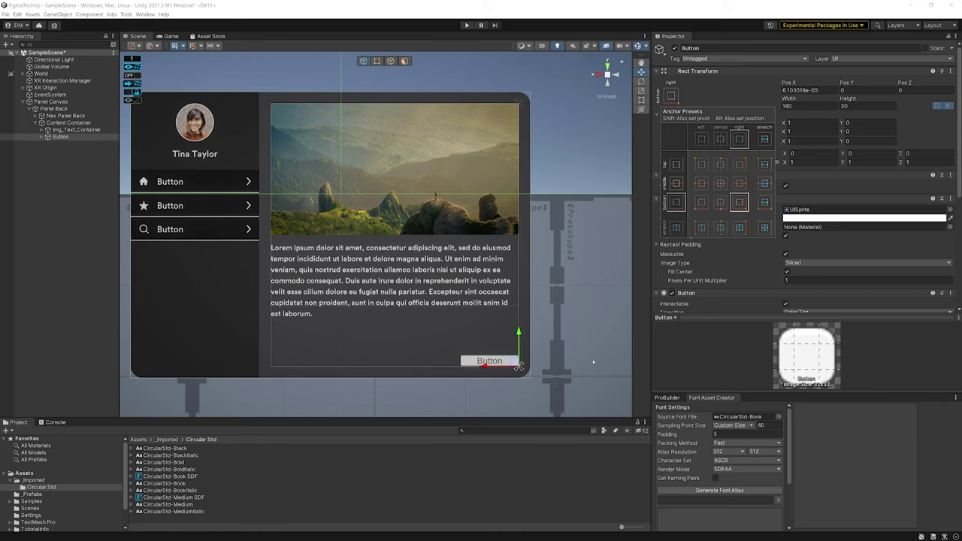
Size the Button 160 by 54 and select Figma's Primary Button for reference.
scroll(516, 389, "up", 6)
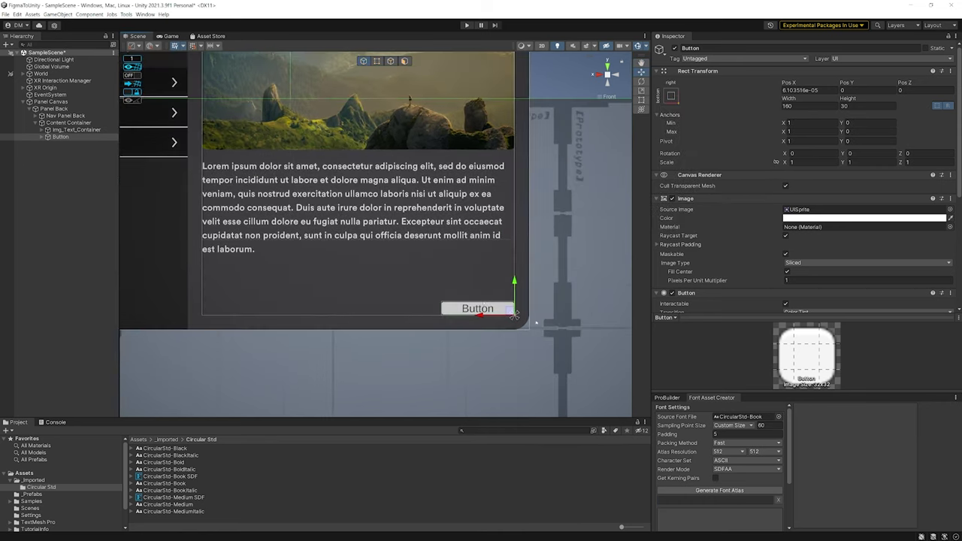
scroll(425, 279, "up", 4)
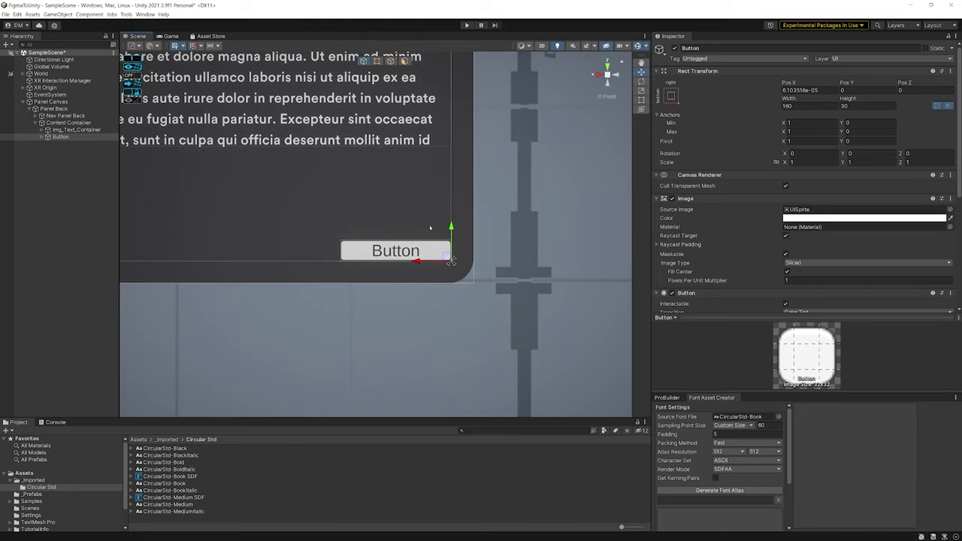
key("Tab")
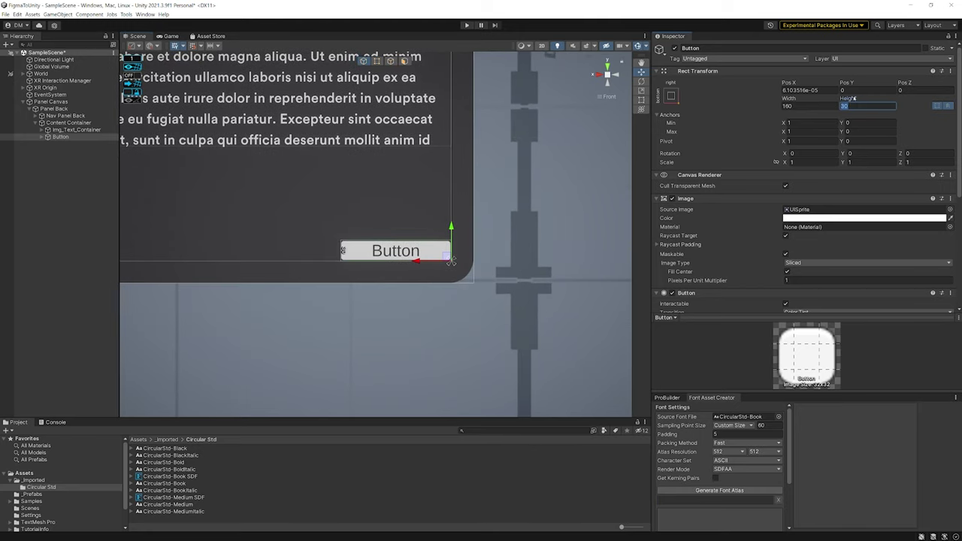
type("54")
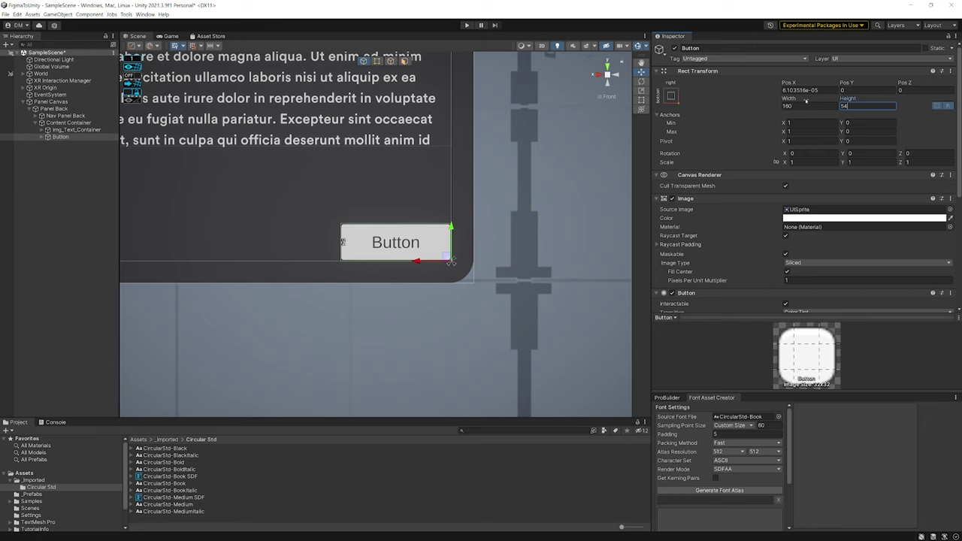
key("alt+Tab")
left_click(630, 398)
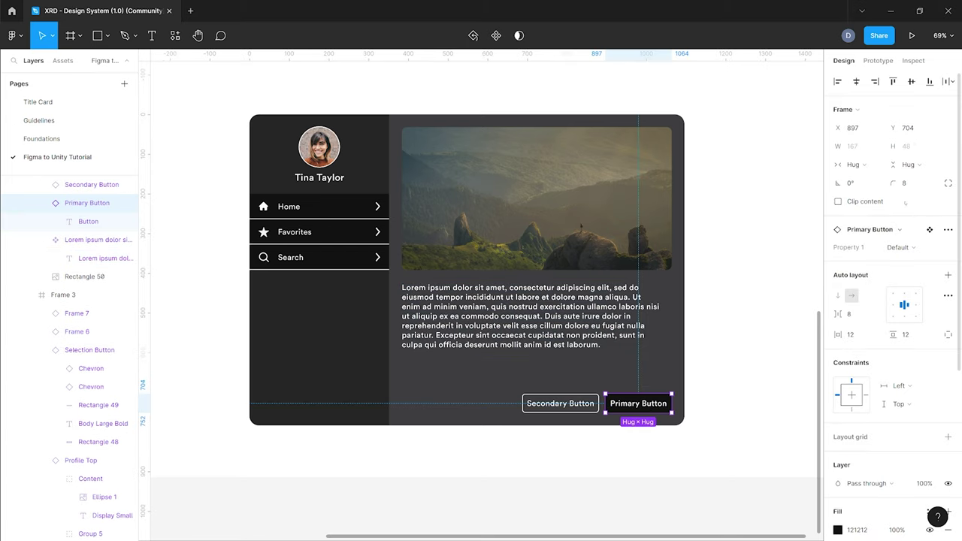
Set the Button width to 168 and its Image colour to hex 121212.
key("alt+Tab")
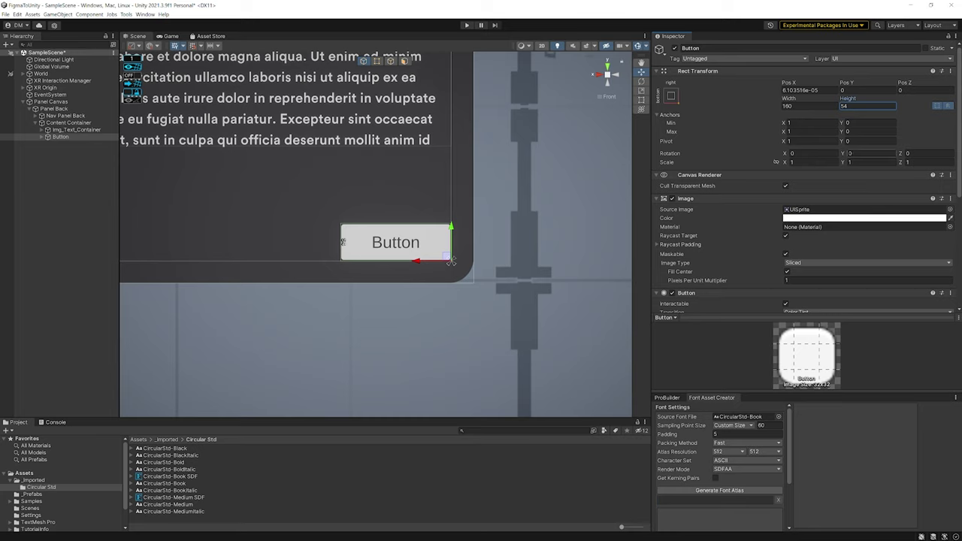
left_click(797, 105)
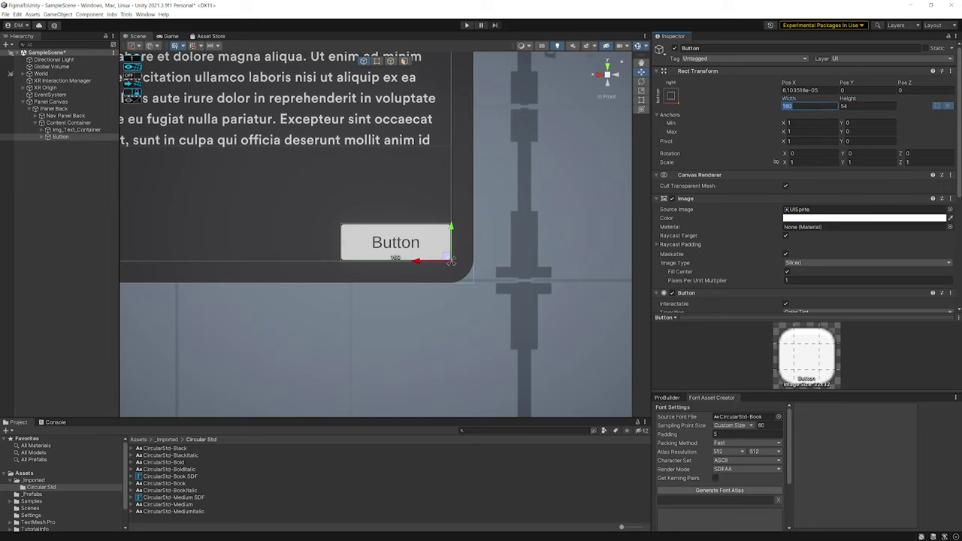
left_click(793, 105)
middle_click_drag(365, 193, 431, 216)
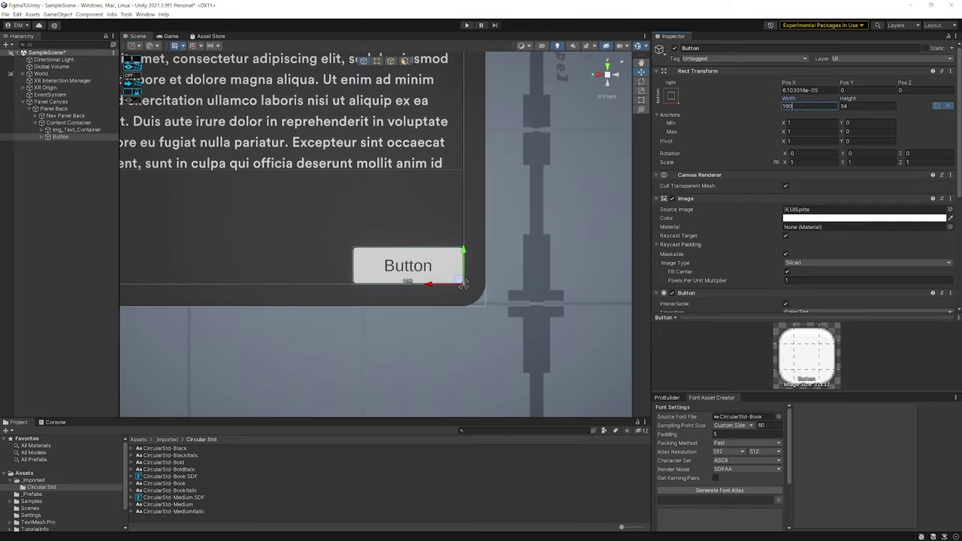
key("BackSpace")
type("8")
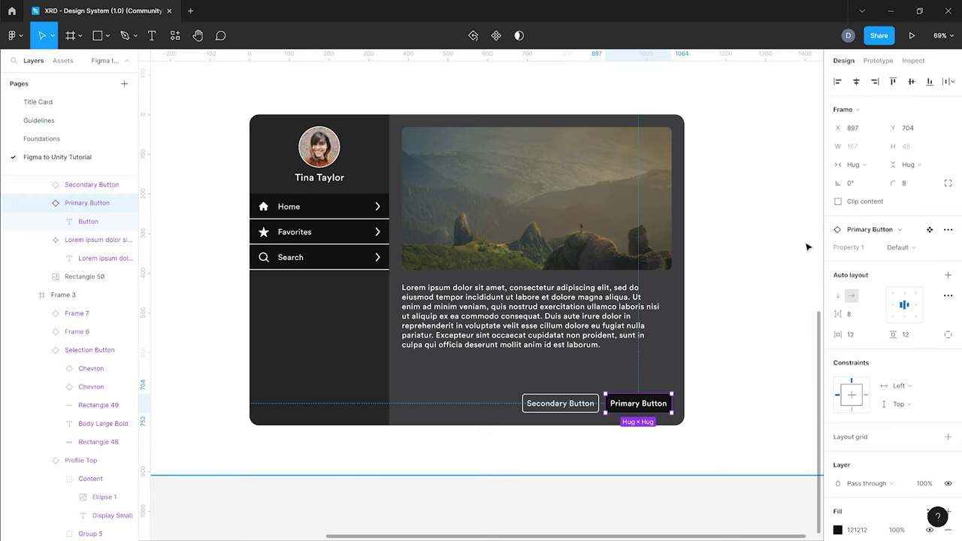
scroll(856, 297, "down", 5)
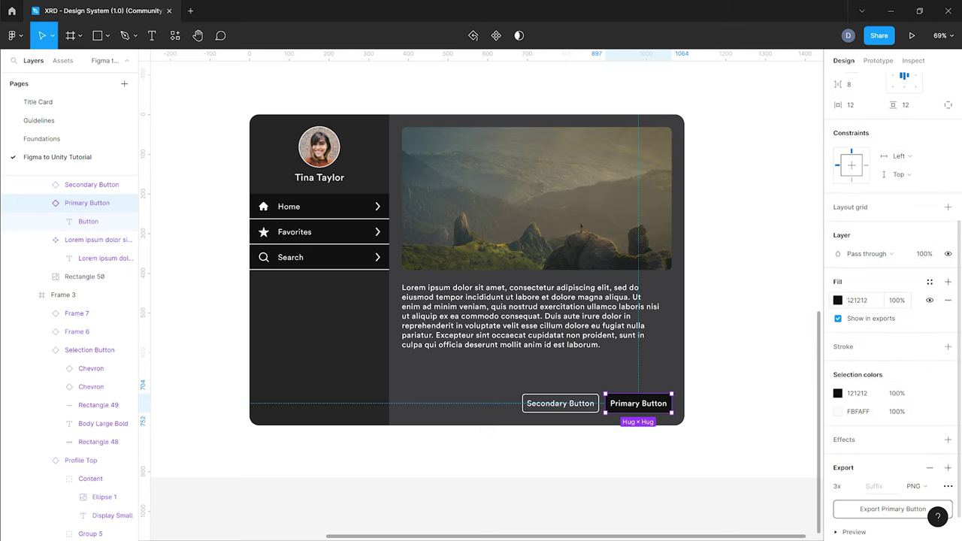
left_click(856, 300)
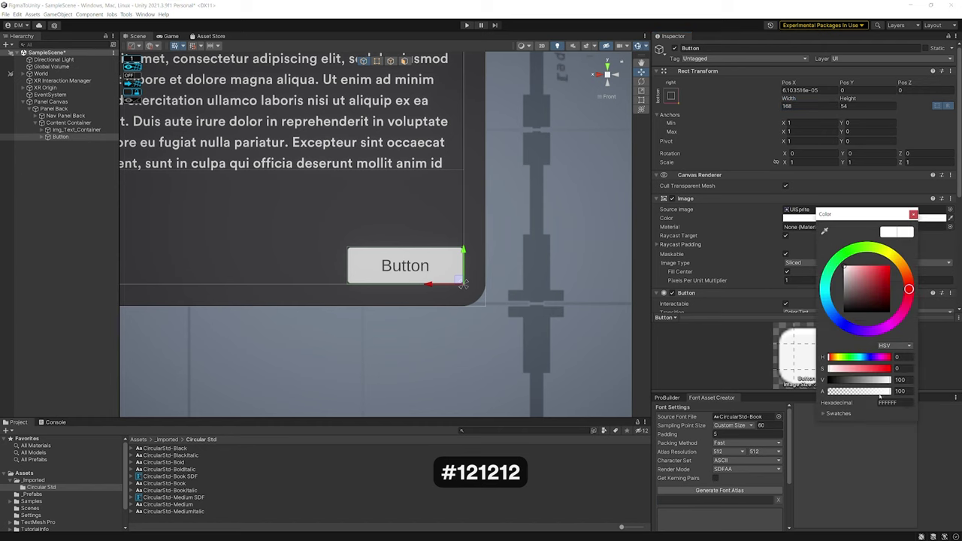
type("121212")
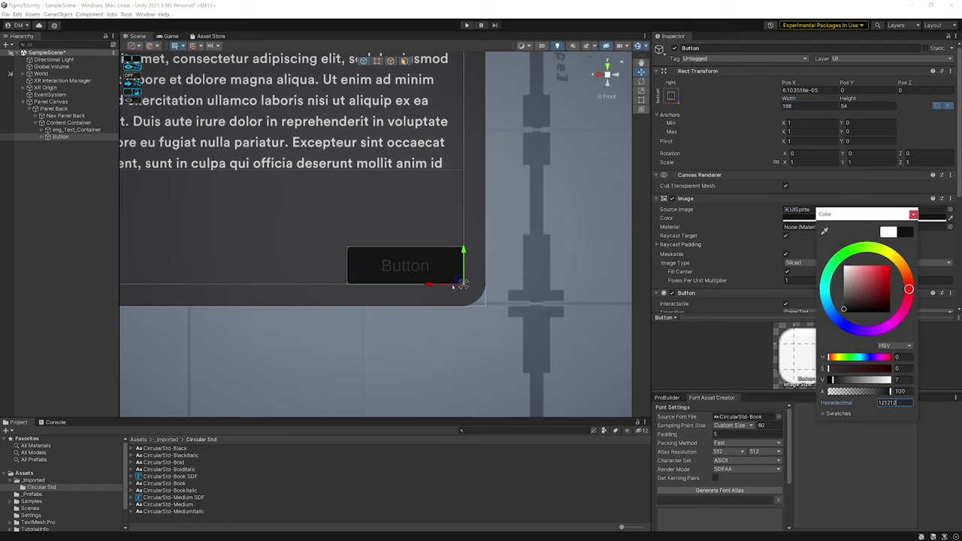
Assign the CircularStd-Medium SDF font asset to the button's Text (TMP) label.
left_click(43, 137)
left_click(71, 143)
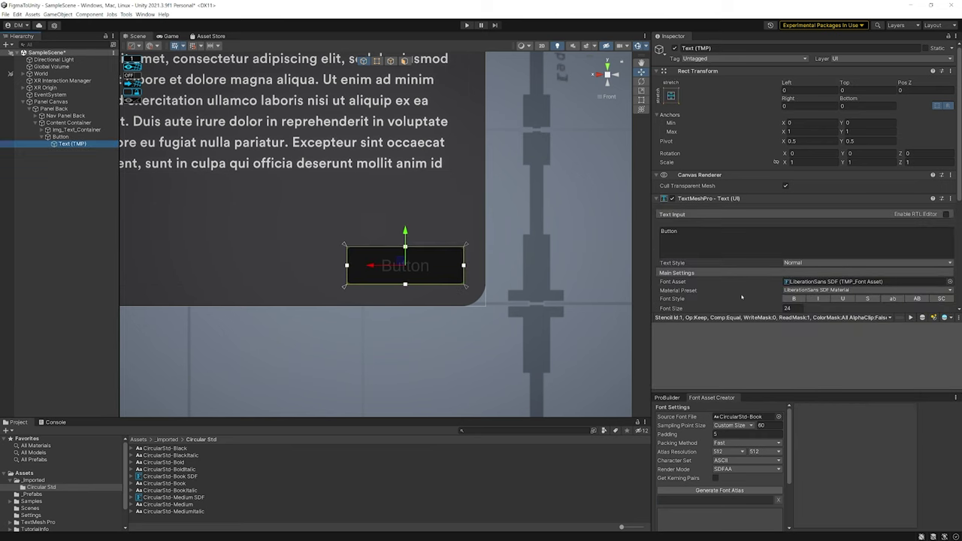
left_click_drag(169, 498, 838, 152)
Set the label's vertex colour to hex FBFAFF.
scroll(735, 287, "down", 4)
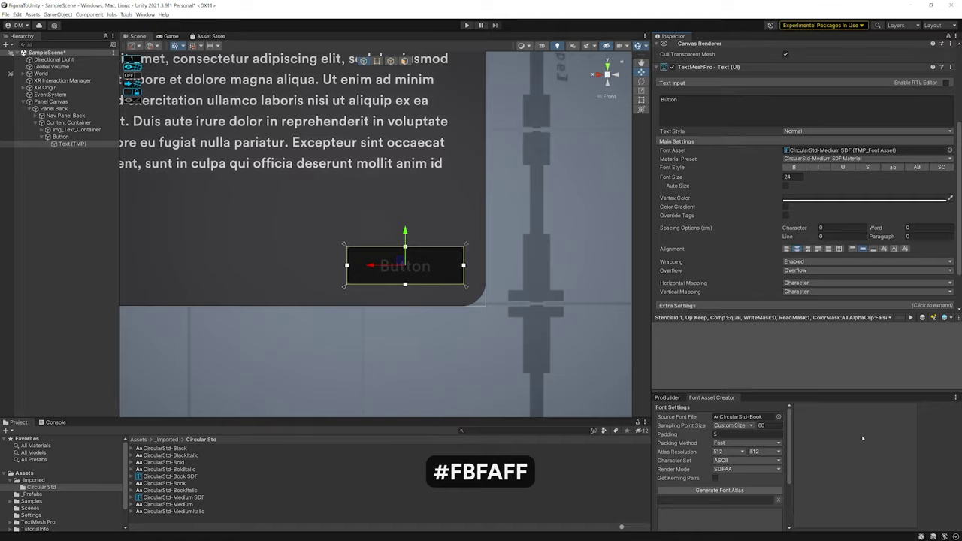
left_click(823, 198)
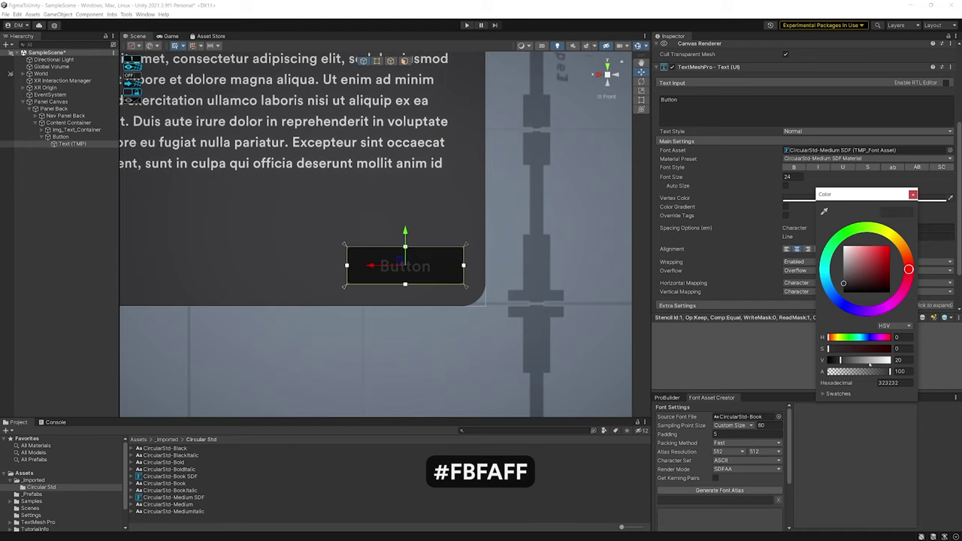
left_click(885, 383)
type("FBFAFF")
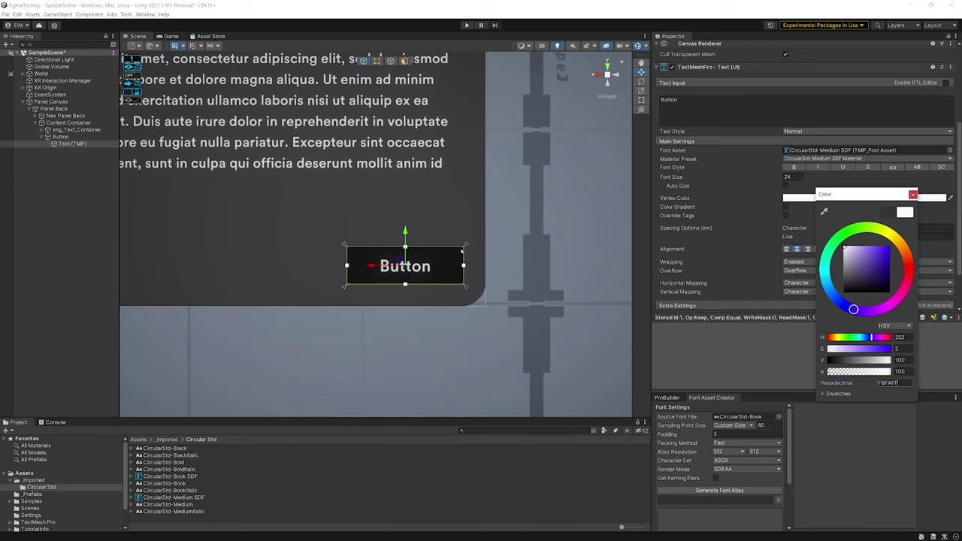
left_click(519, 219)
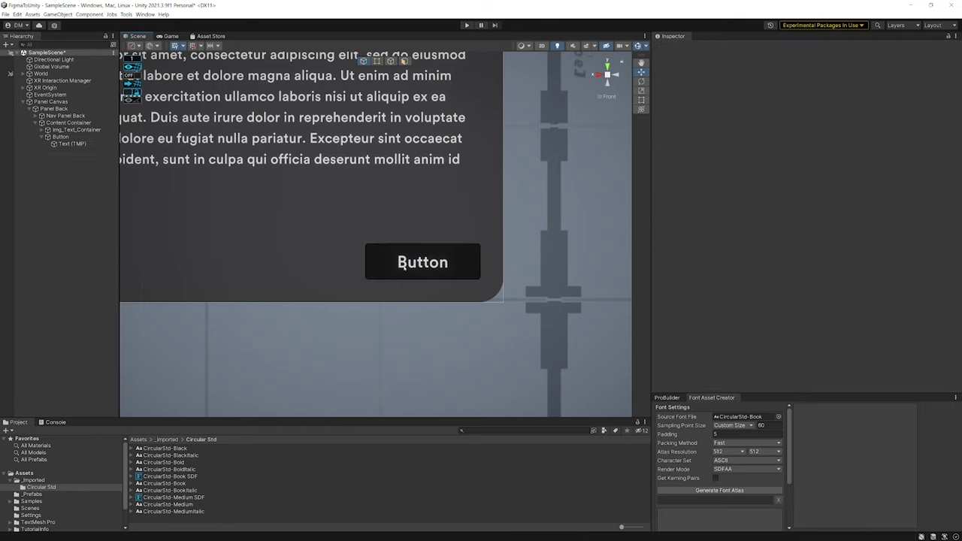
scroll(376, 270, "up", 6)
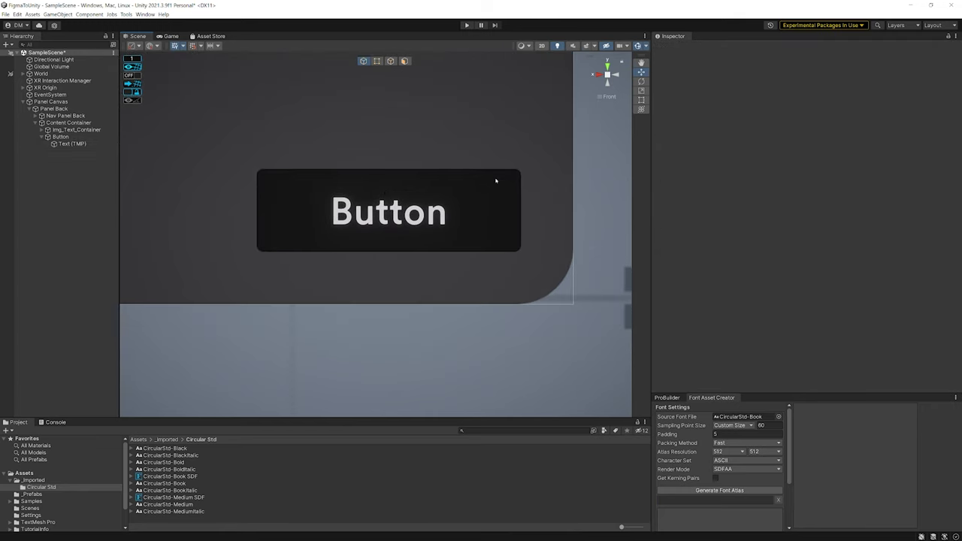
left_click(60, 137)
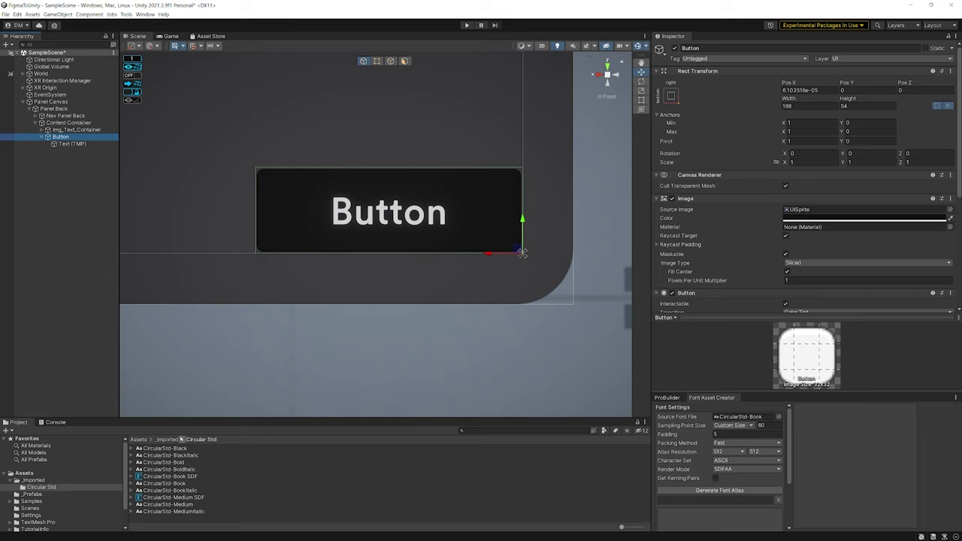
Use the Rounded Rec 12dmm - Filled sprite from _Imported as the button's Source Image.
left_click(167, 440)
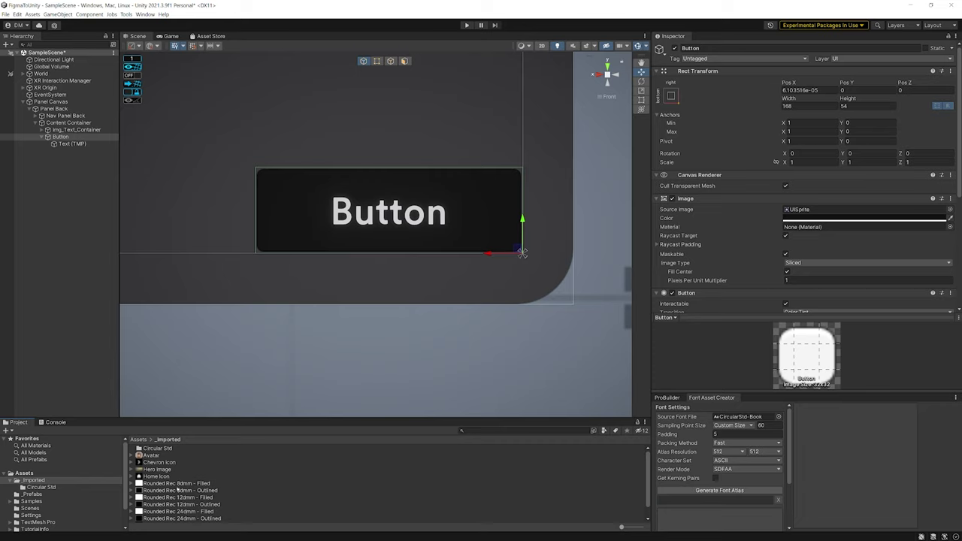
left_click(195, 497)
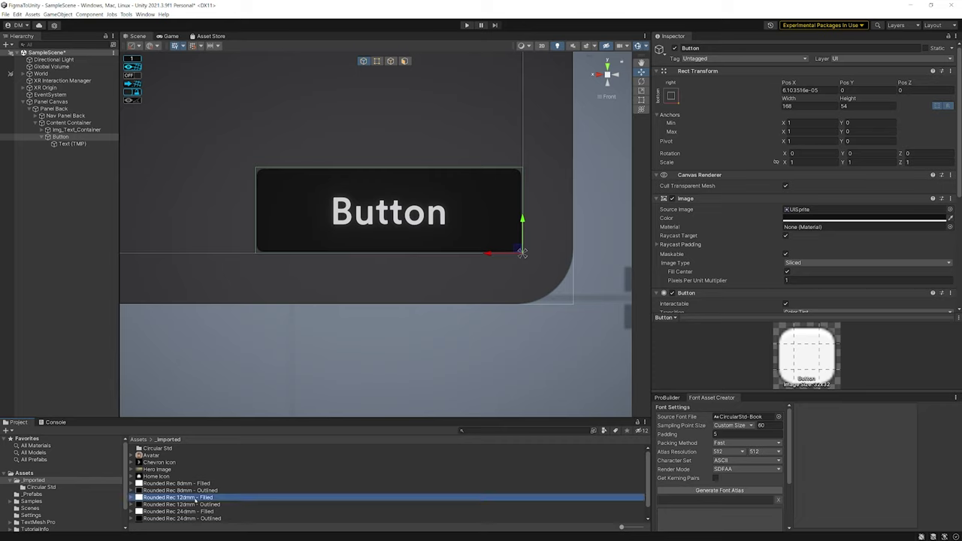
scroll(816, 58, "down", 5)
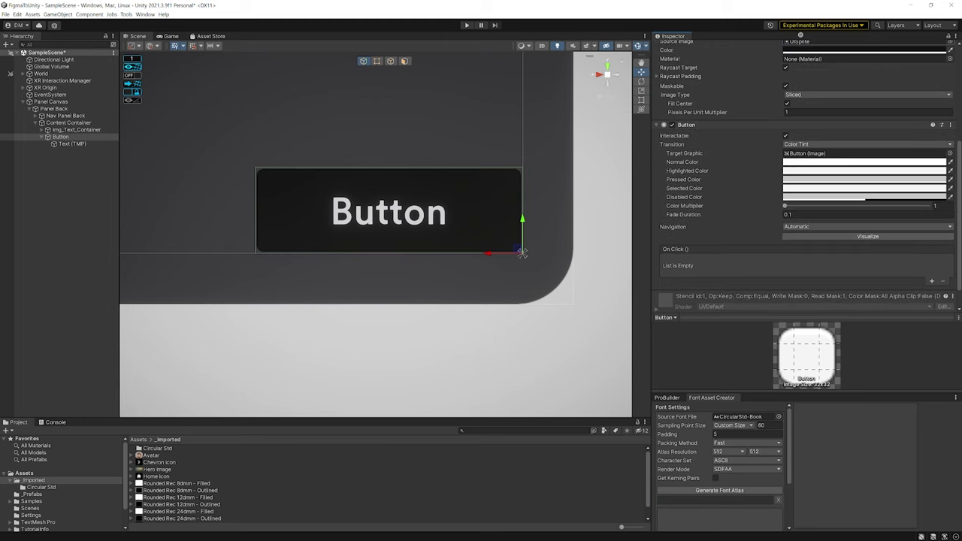
scroll(816, 59, "up", 5)
left_click_drag(195, 497, 824, 147)
Set Pixels Per Unit Multiplier to 6 and rename the object Primary Button.
left_click(799, 217)
type("1.81")
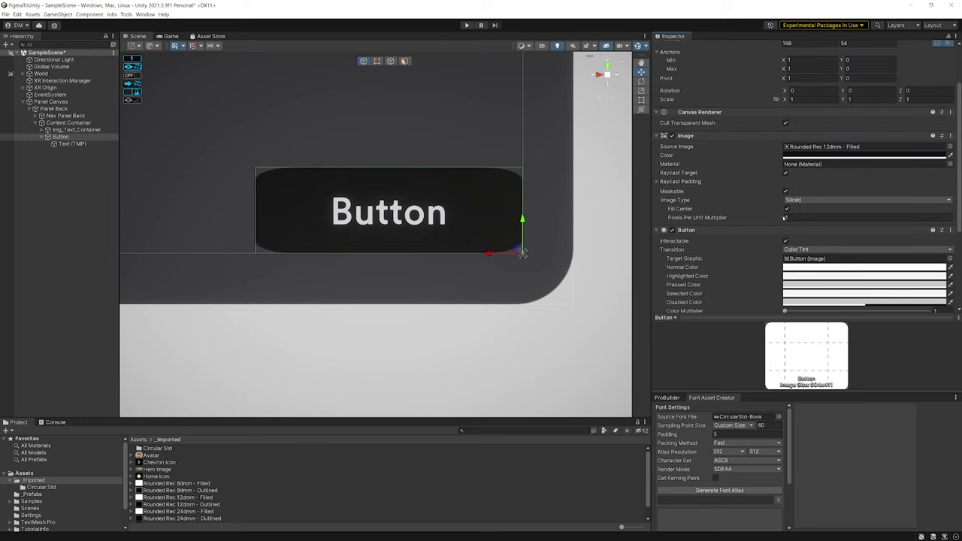
left_click_drag(800, 217, 849, 221)
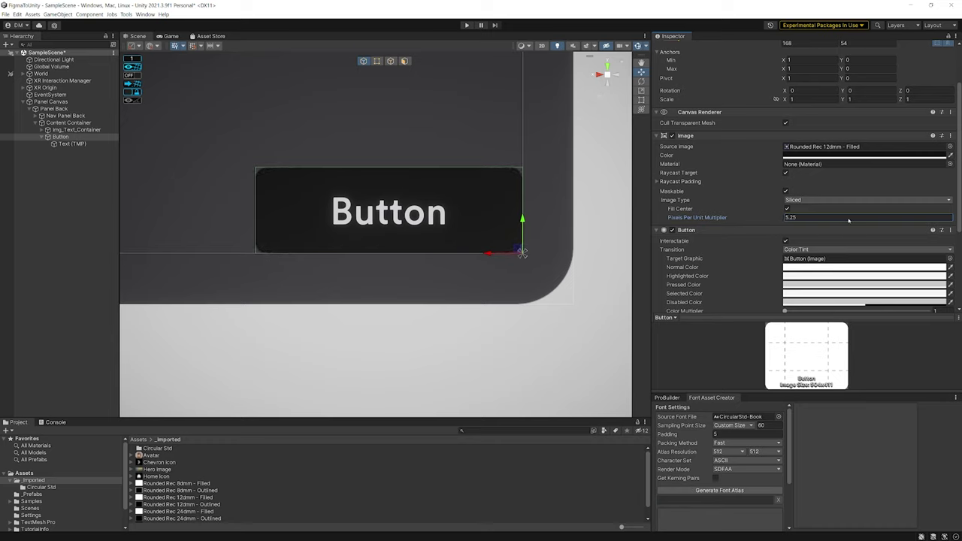
left_click(862, 221)
type("5")
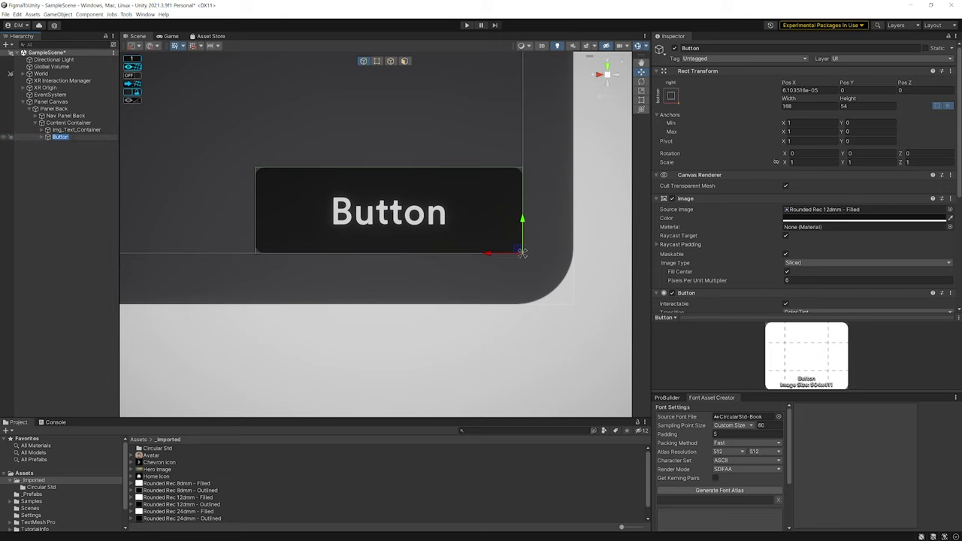
type("Primary")
key("Return")
Compare the label with the Figma design and check its font size.
scroll(370, 207, "down", 8)
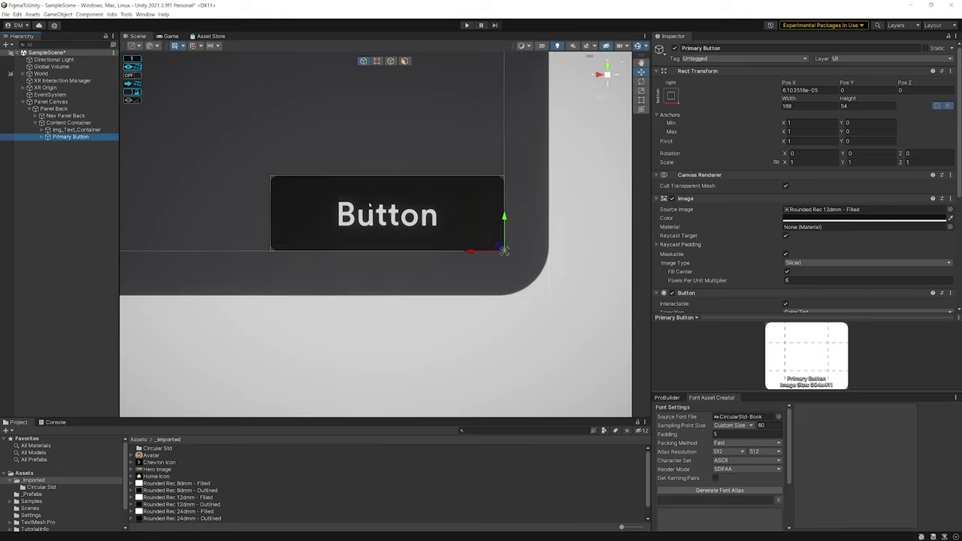
scroll(370, 207, "down", 2)
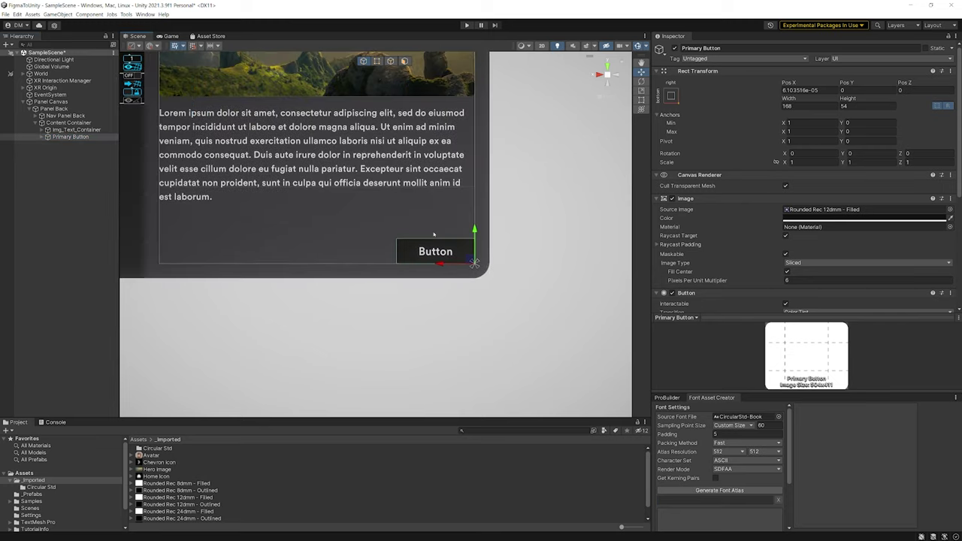
key("alt+Tab")
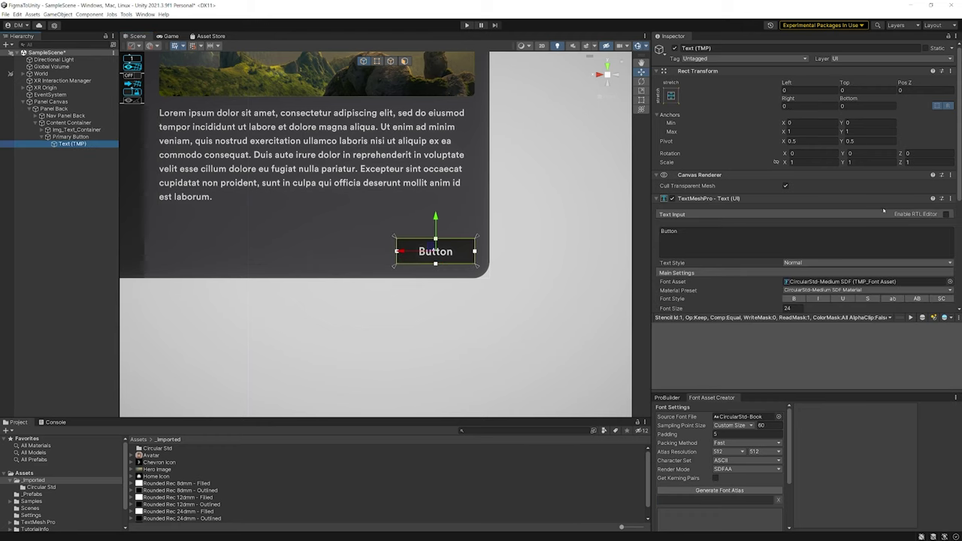
scroll(884, 212, "down", 3)
left_click(790, 261)
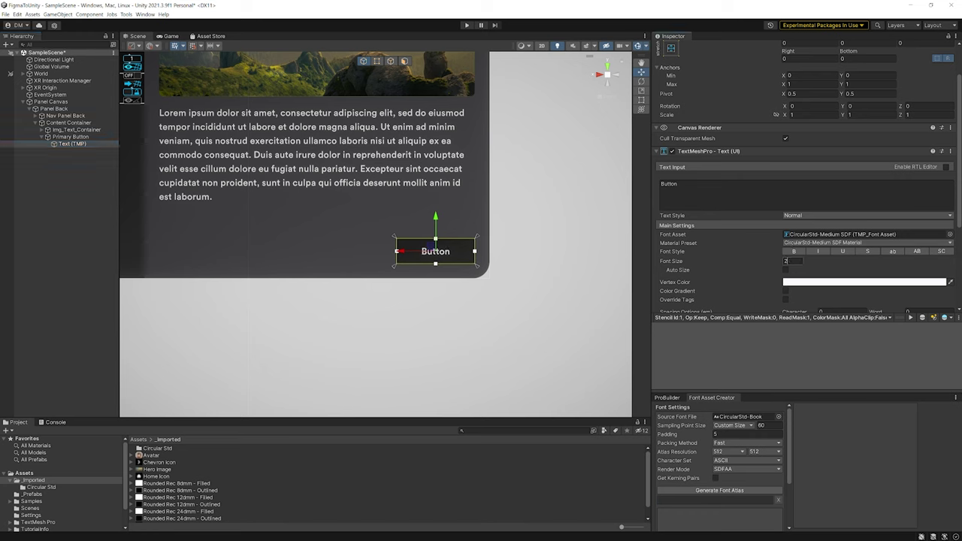
Drag Primary Button from the Hierarchy into the _Prefabs folder.
left_click(60, 137)
scroll(410, 266, "up", 1)
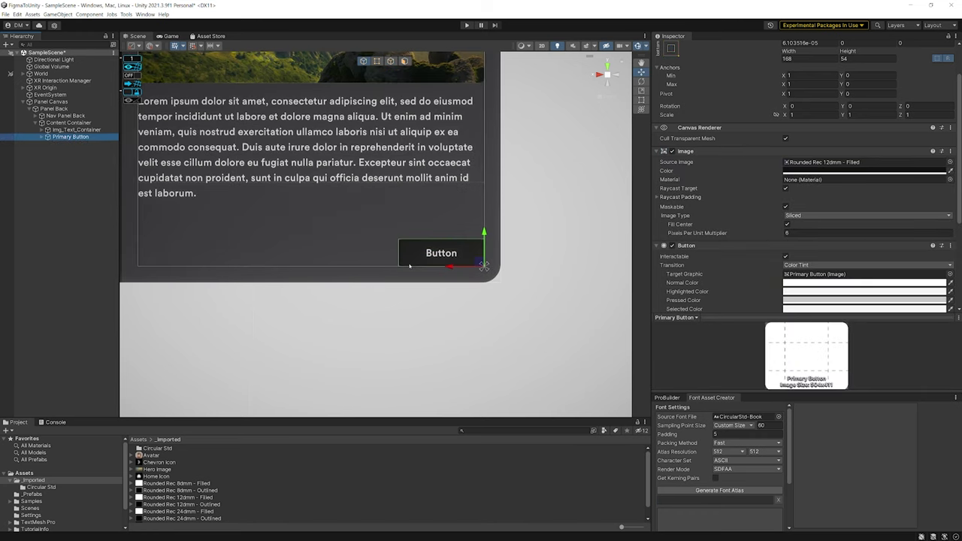
left_click_drag(301, 419, 300, 365)
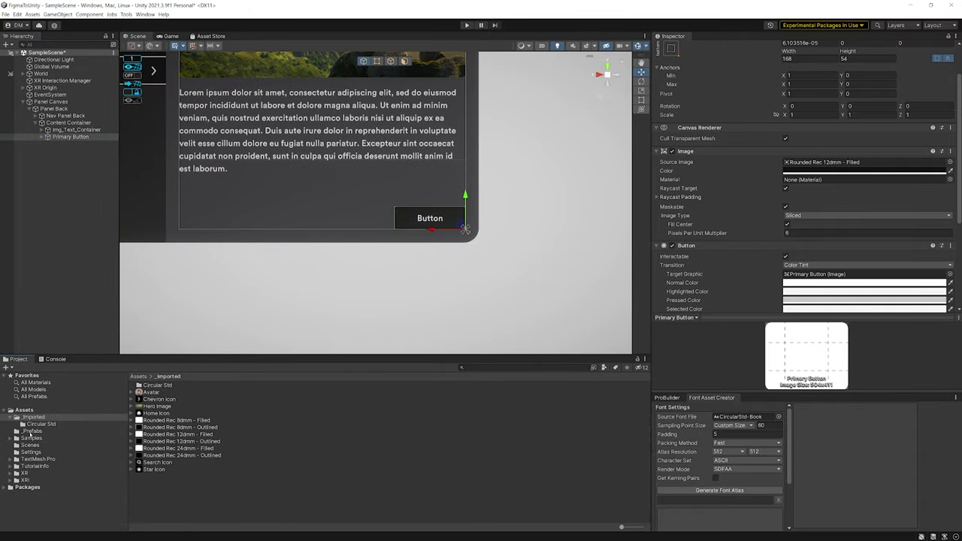
left_click(30, 431)
left_click(63, 136)
left_click_drag(63, 137, 188, 402)
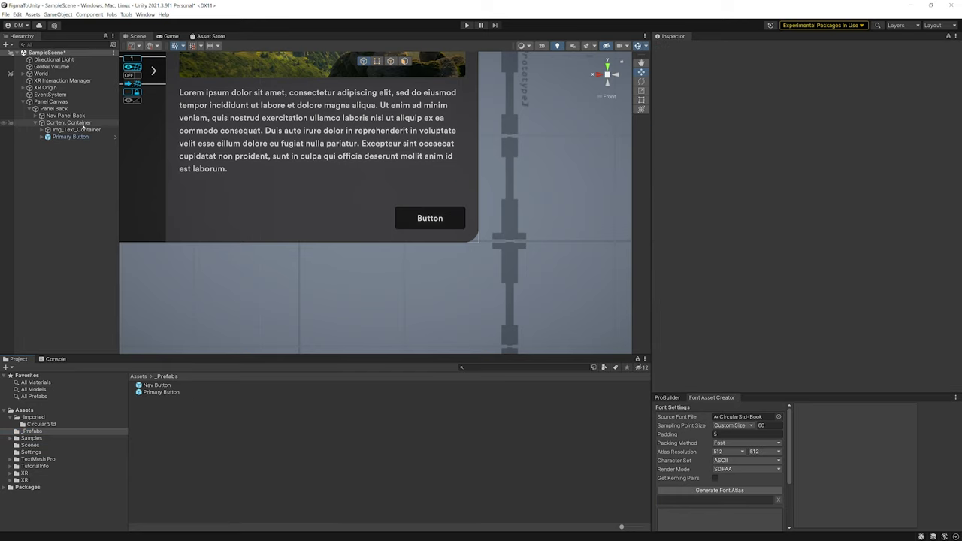
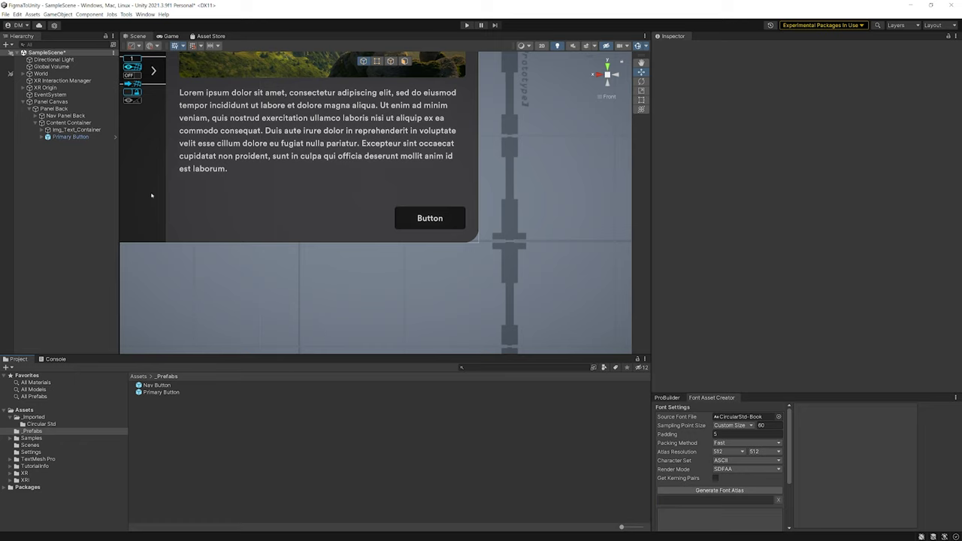
Duplicate the Primary Button and move the copy left to Pos X -182.
left_click(75, 138)
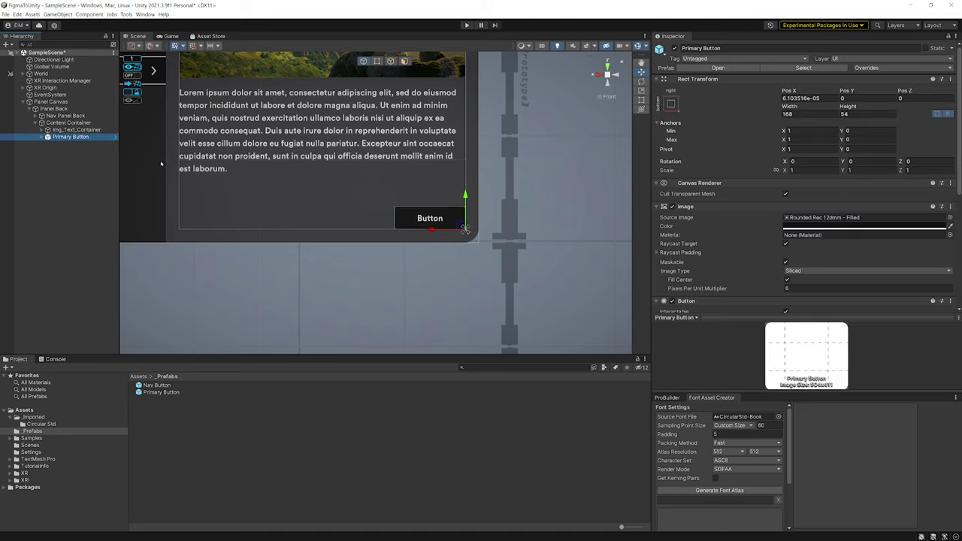
key("ctrl+d")
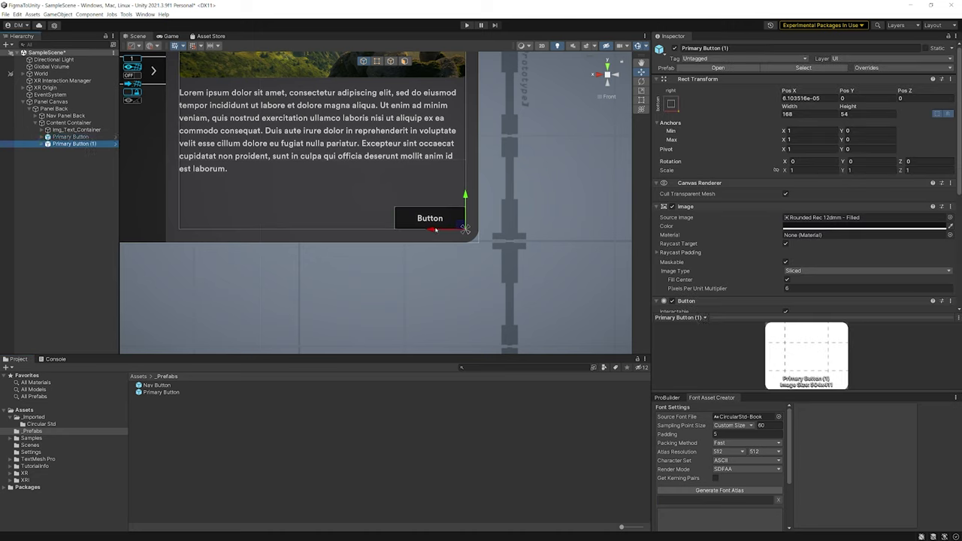
left_click_drag(433, 230, 354, 231)
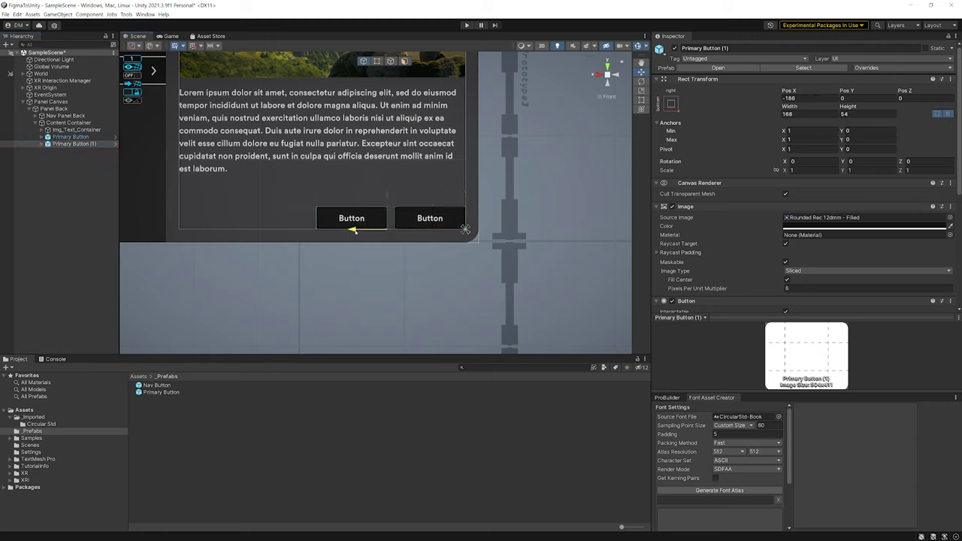
left_click_drag(354, 231, 357, 234)
left_click(73, 144)
Rename the copy 'Secondary Button' and save it as an original prefab in _Prefabs.
key("F2")
type("Secondary Button")
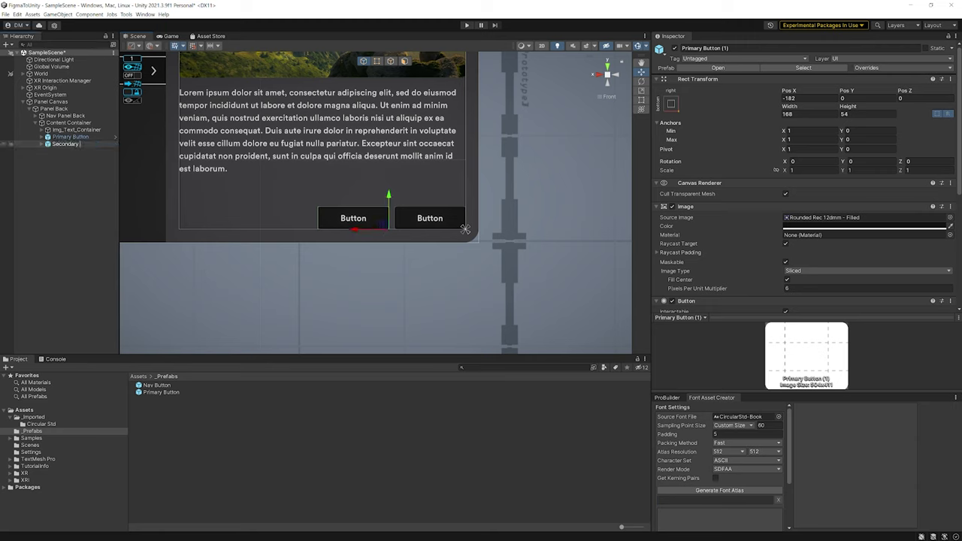
key("Return")
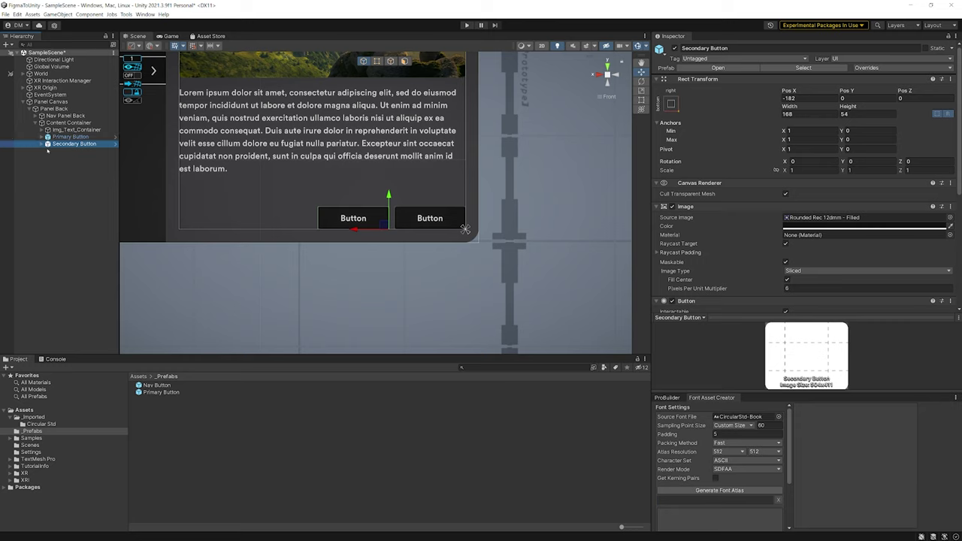
left_click_drag(74, 143, 169, 467)
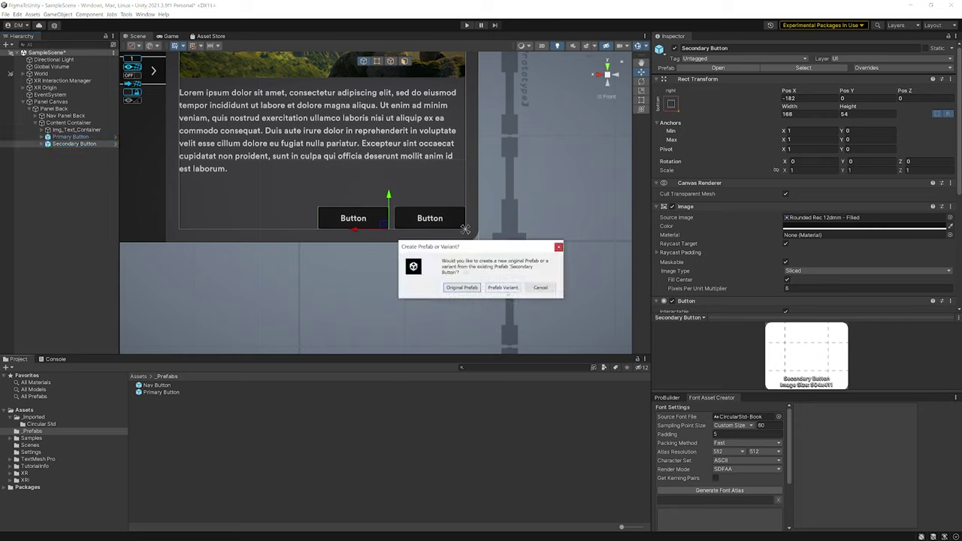
left_click(462, 288)
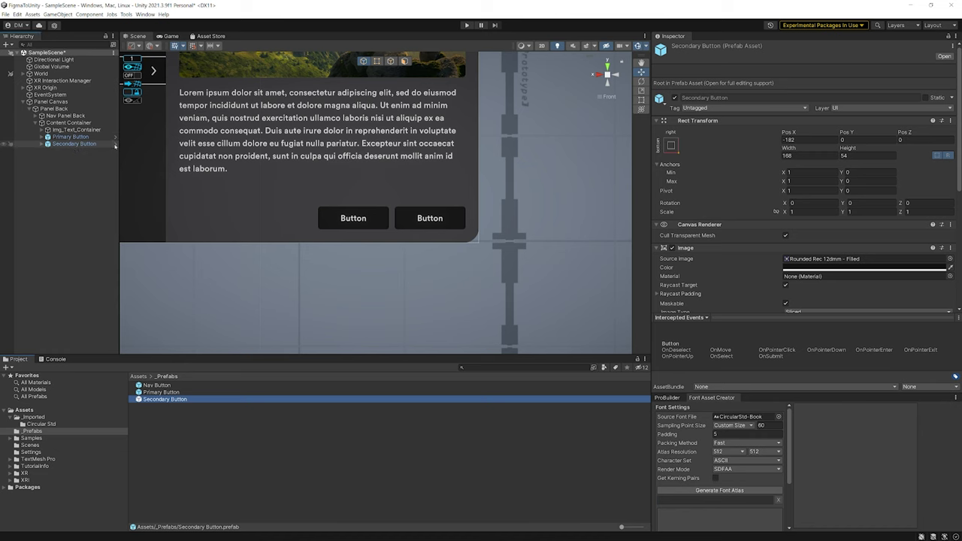
left_click(115, 145)
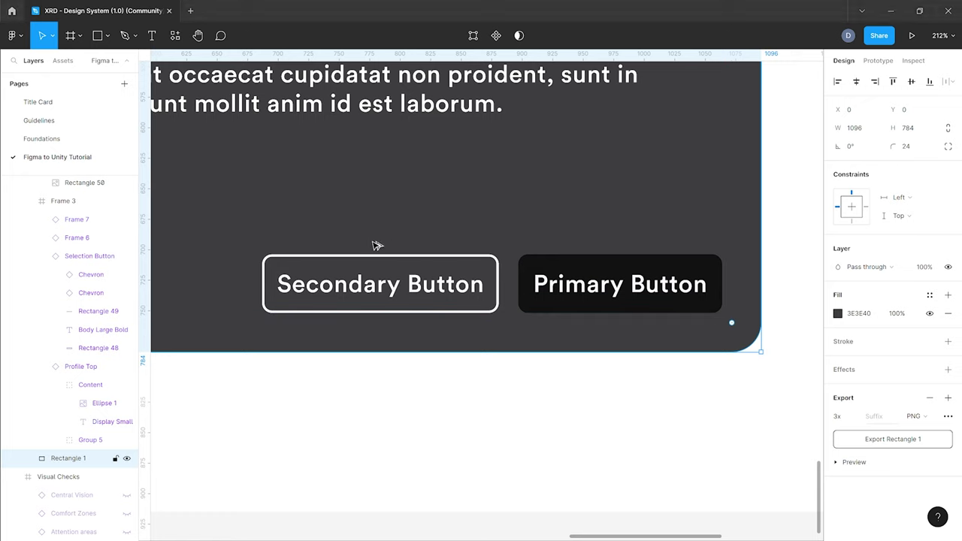
Check the outlined Secondary Button in the Figma frame, then switch back to Unity.
key("alt+Tab")
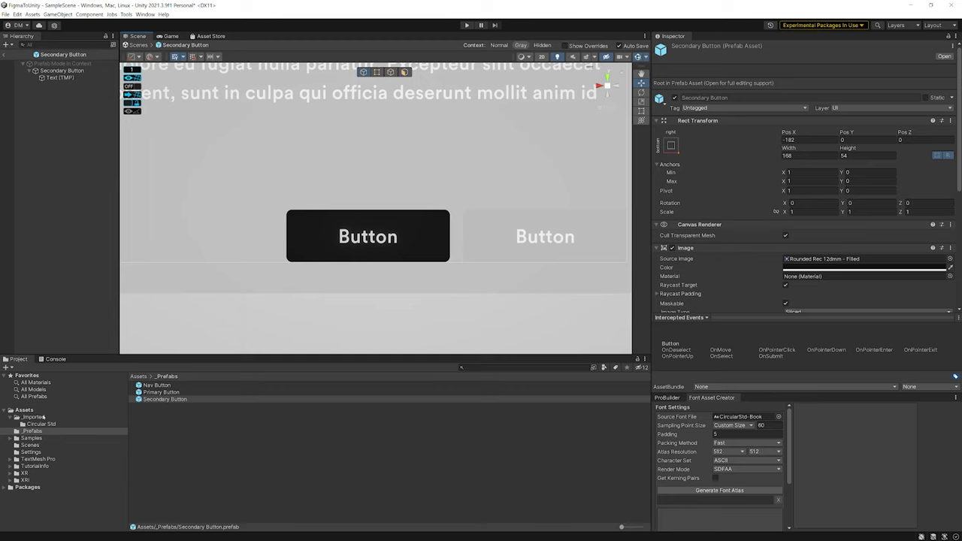
Give the button the 'Rounded Rec 8mm - Outlined' sprite with Pixels Per Unit Multiplier 3.
left_click(33, 417)
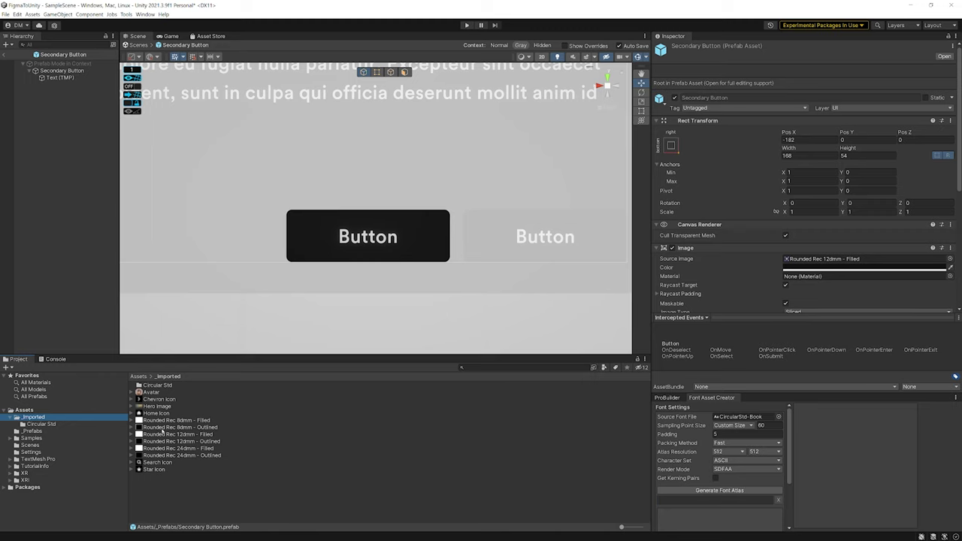
left_click_drag(161, 432, 815, 53)
scroll(752, 226, "down", 5)
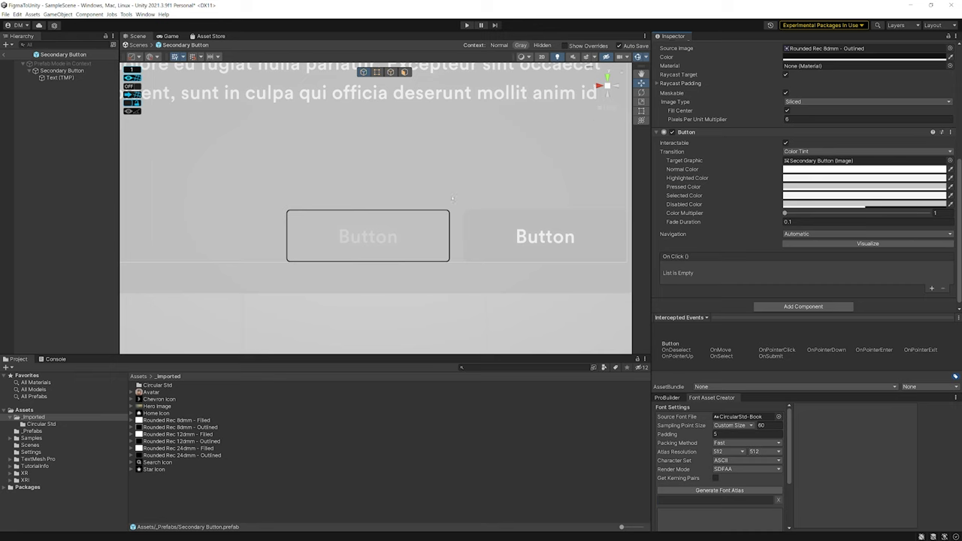
scroll(783, 202, "up", 3)
left_click(786, 200)
left_click_drag(775, 201, 707, 200)
type("3")
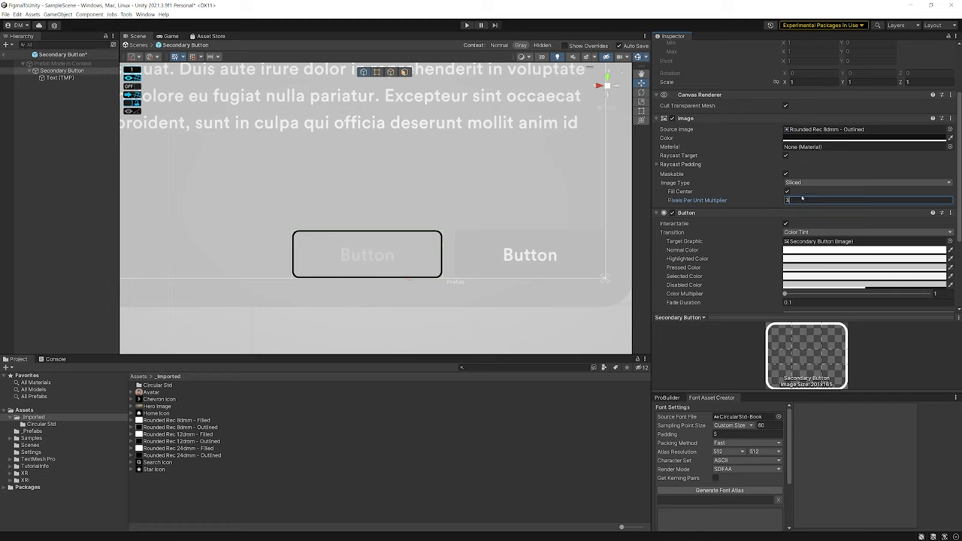
key("Return")
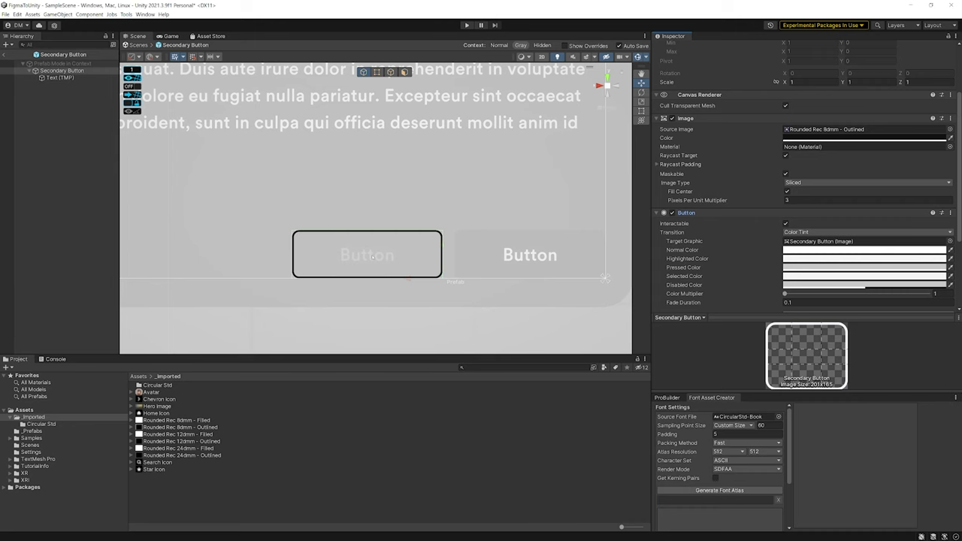
Set the button image colour to FBFAFF and exit Prefab Mode.
left_click(372, 256)
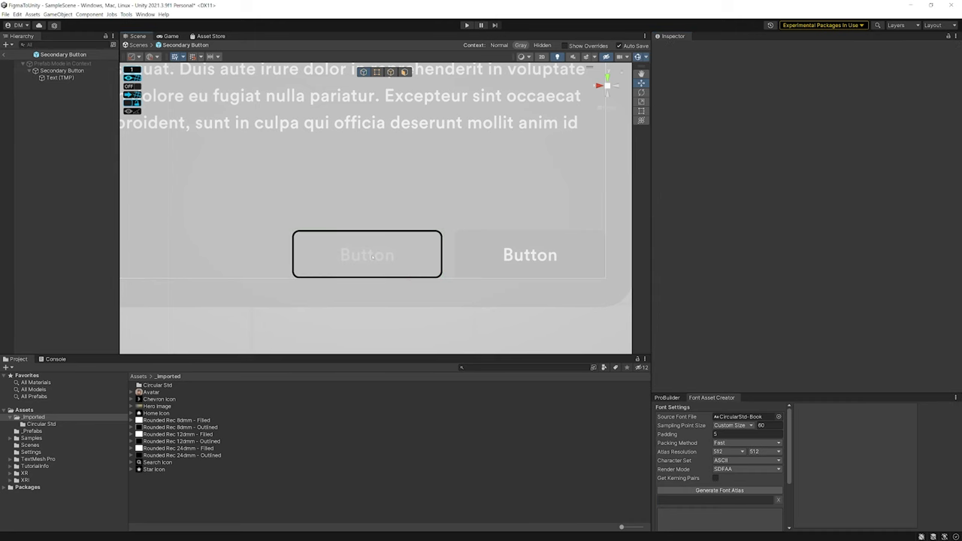
left_click(60, 78)
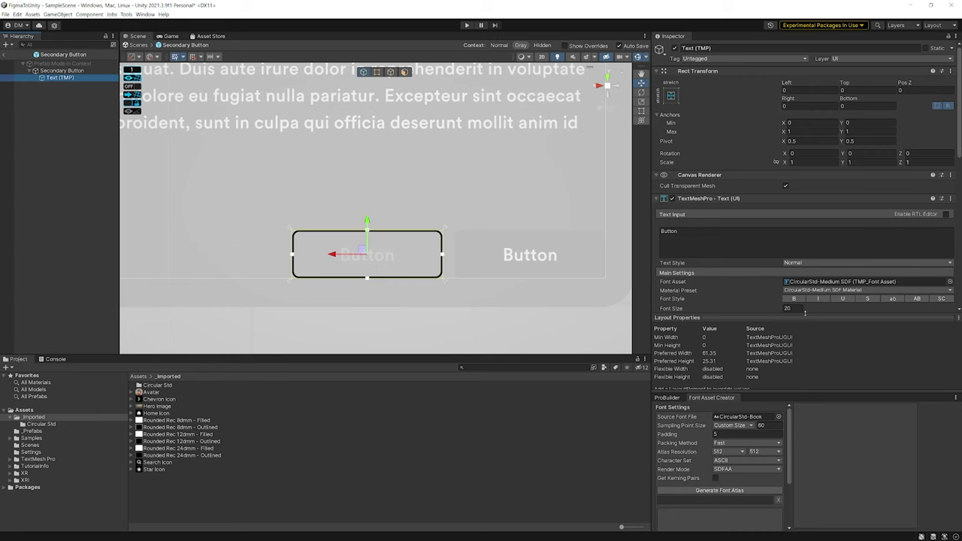
scroll(783, 242, "down", 2)
left_click(823, 282)
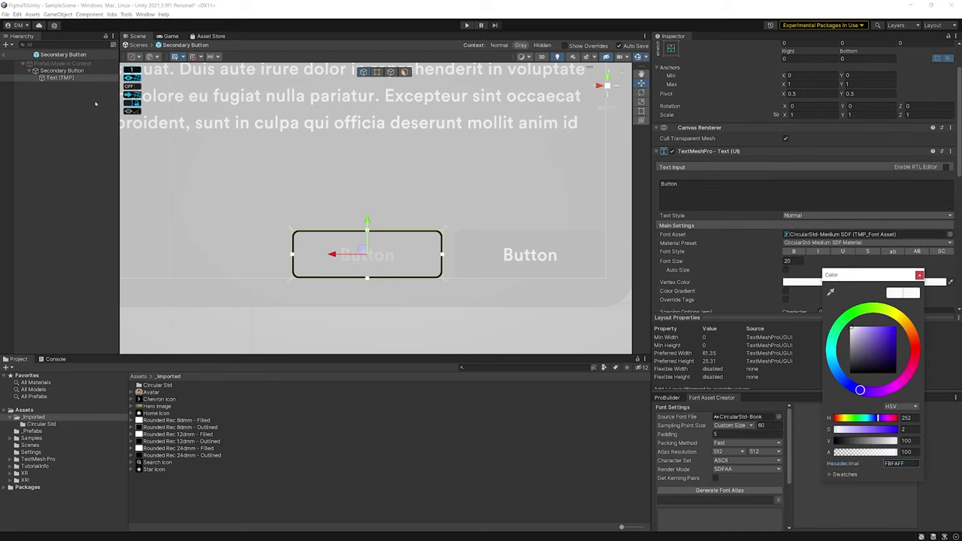
left_click(62, 70)
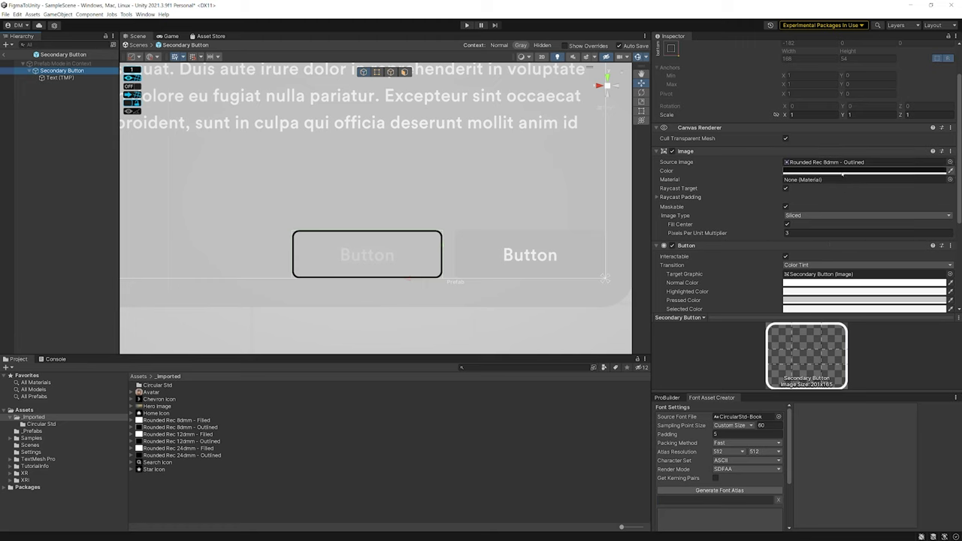
left_click(842, 174)
type("FBFAFF")
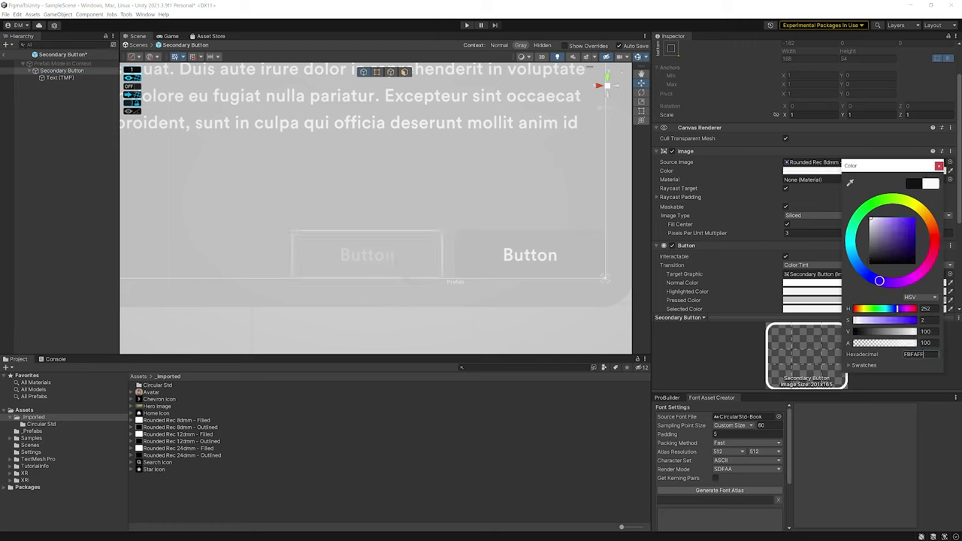
left_click(429, 413)
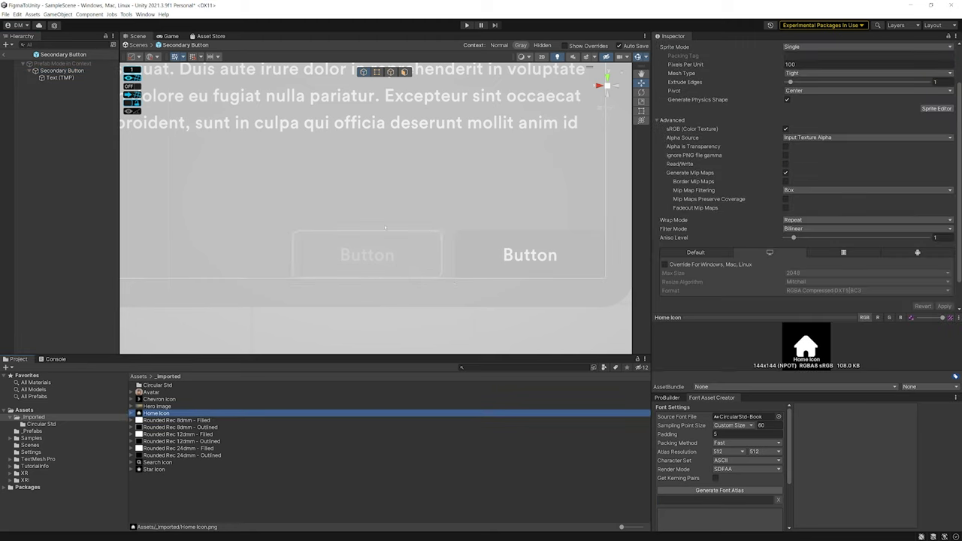
left_click(5, 54)
scroll(385, 260, "down", 6)
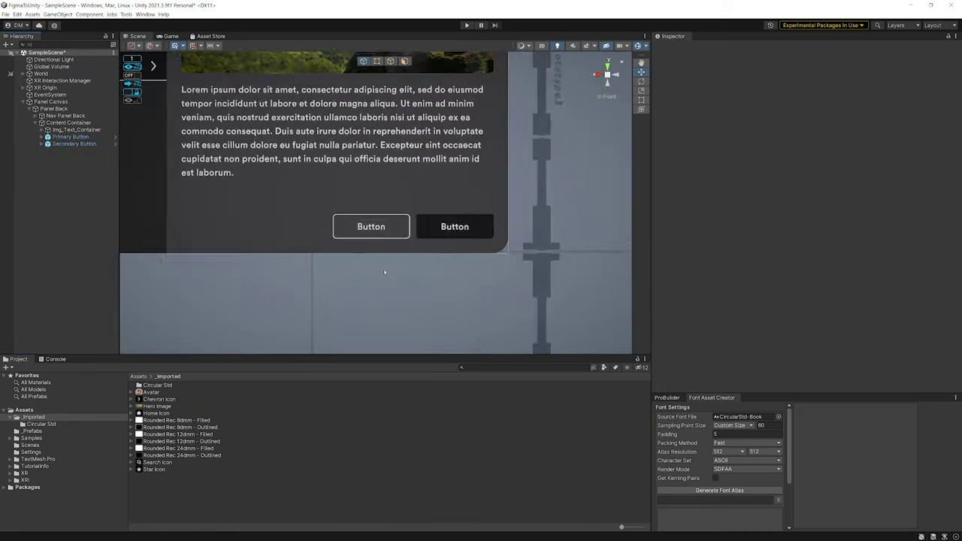
Inspect the finished wall panel from several angles, then open Window > TextMeshPro.
middle_click_drag(385, 261, 432, 319)
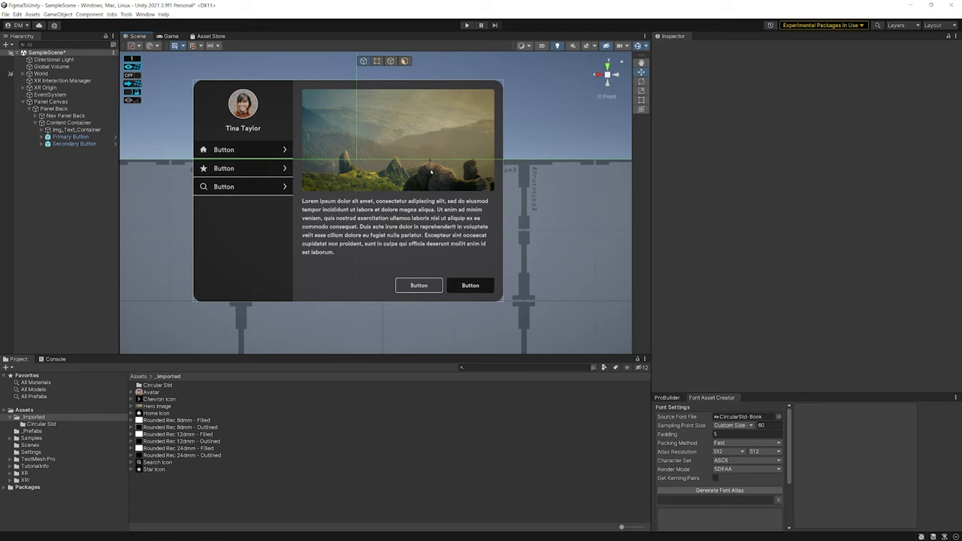
mouse_move(456, 160)
left_mouse_down("alt")
mouse_move(230, 174)
mouse_move(484, 164)
mouse_move(446, 165)
mouse_move(456, 168)
left_mouse_up("alt")
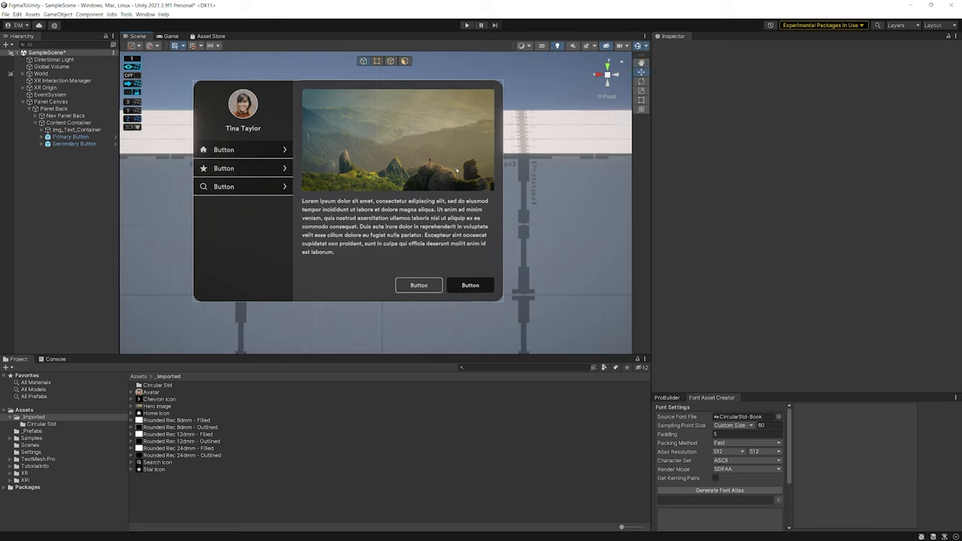
scroll(537, 113, "down", 10)
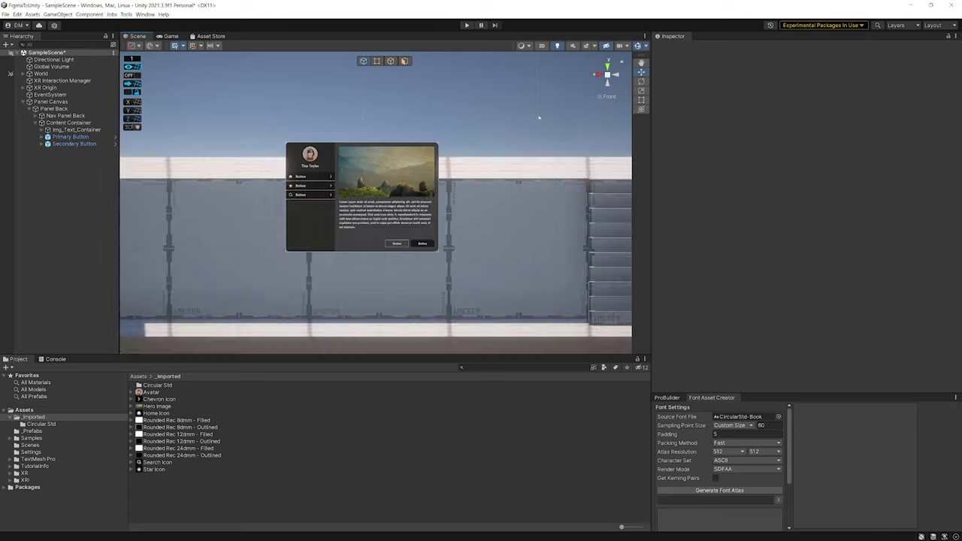
left_click_drag(605, 102, 459, 143, "alt")
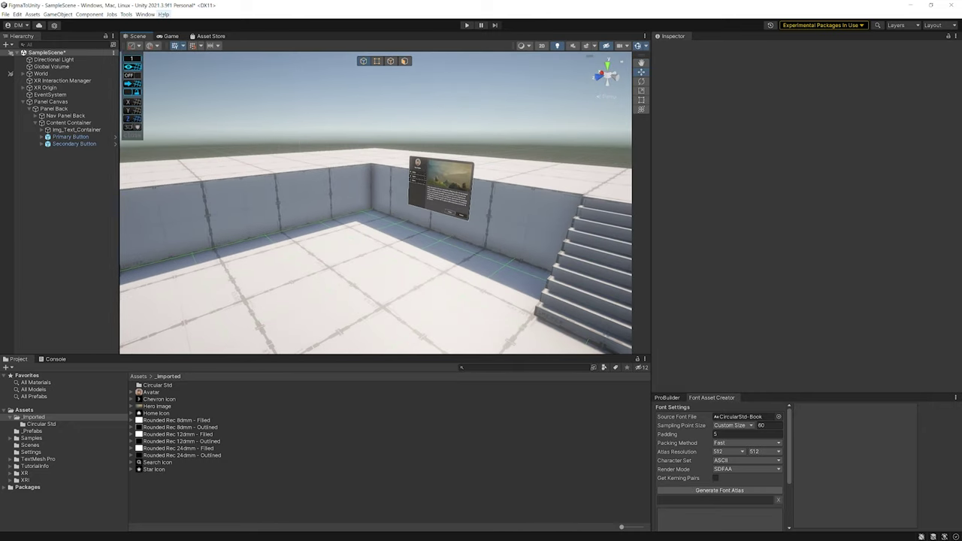
left_click(145, 14)
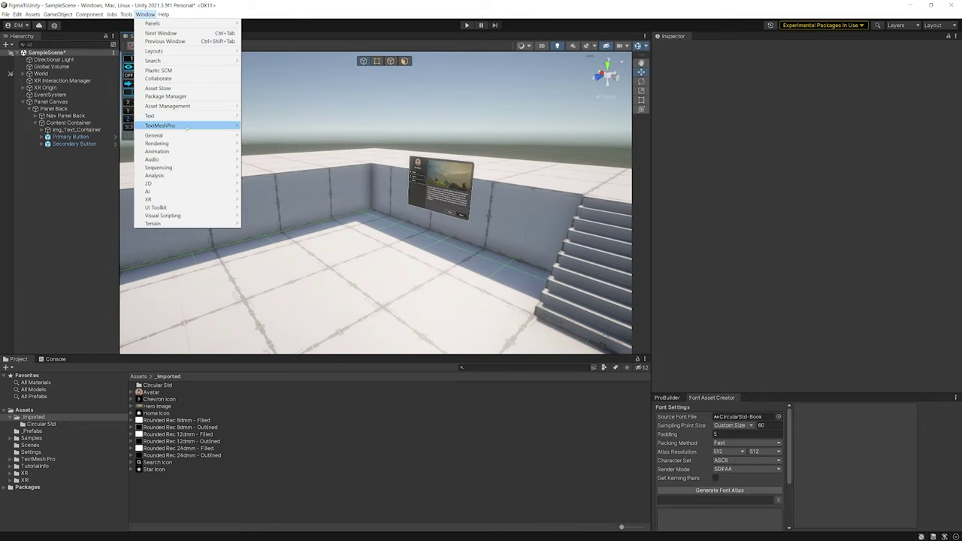
mouse_move(192, 118)
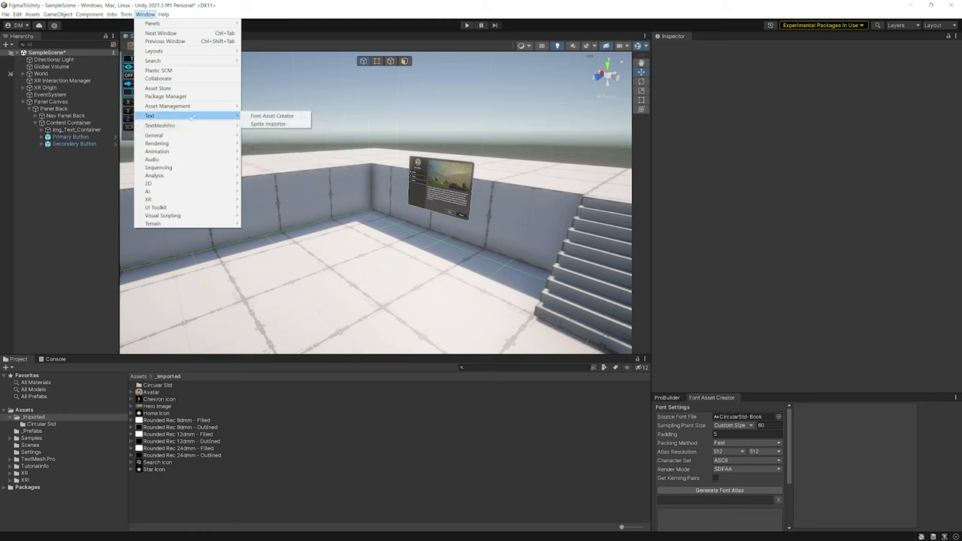
Import the Banana Man package from My Assets in the Package Manager.
left_click(188, 96)
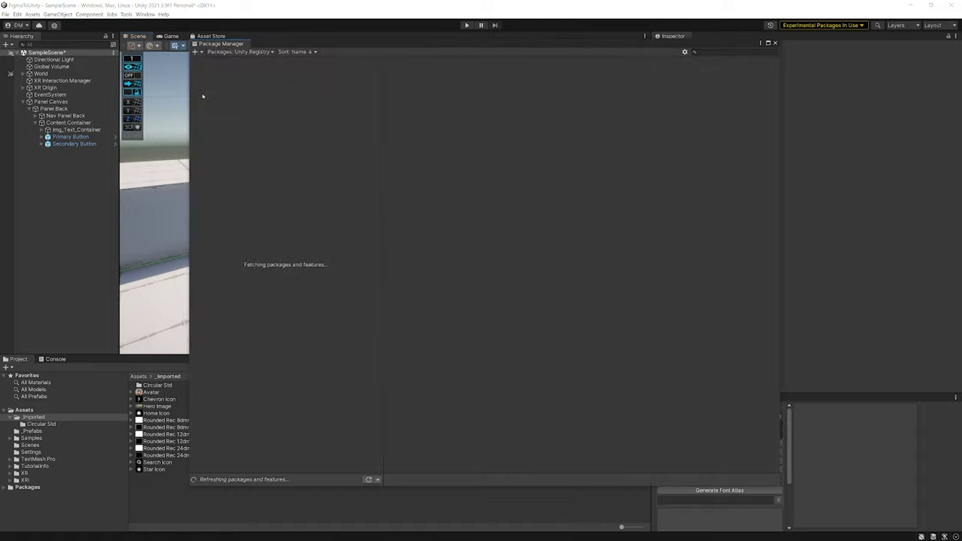
left_click(216, 53)
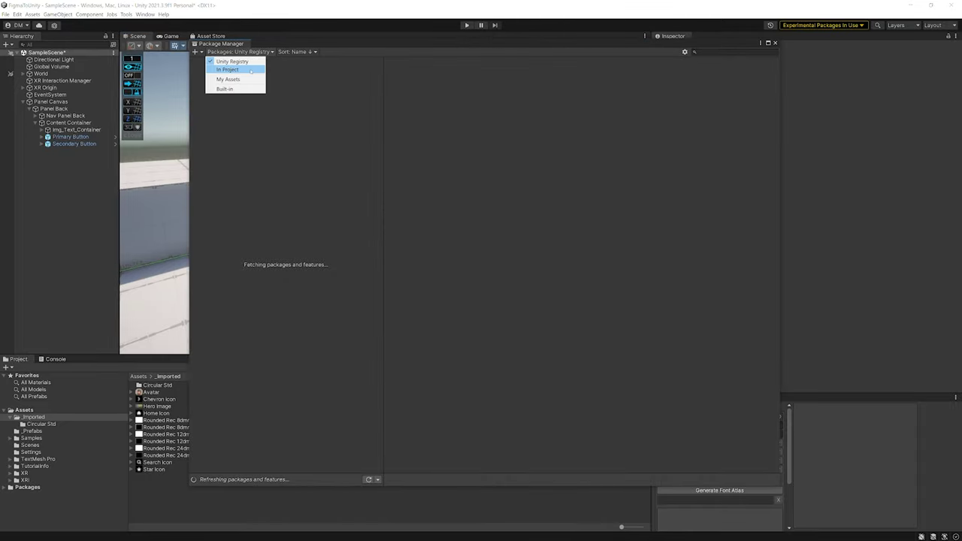
left_click(245, 79)
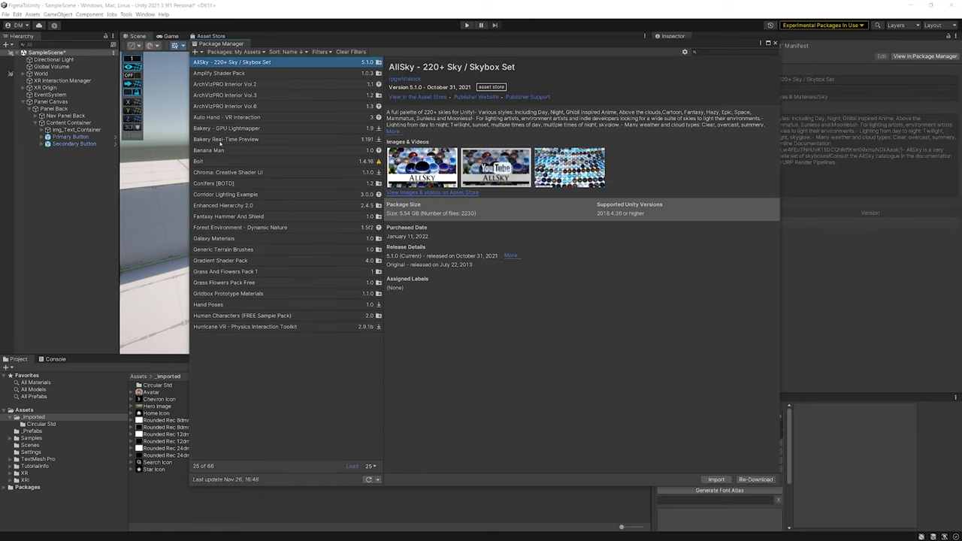
left_click(223, 149)
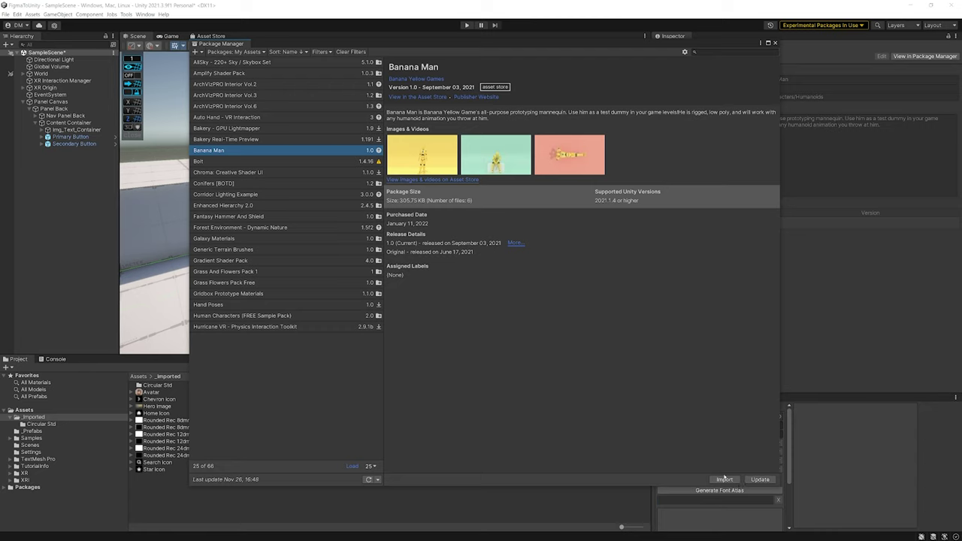
left_click(724, 479)
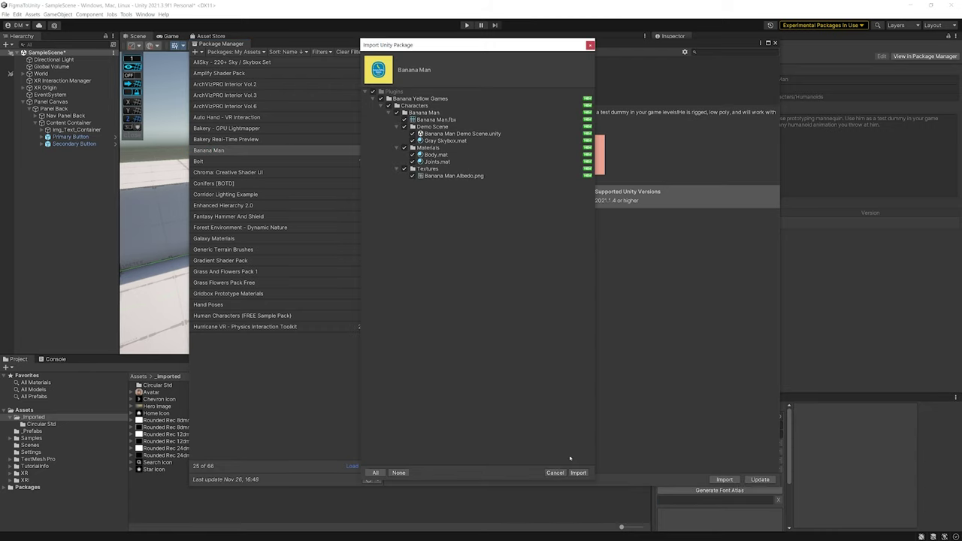
left_click(579, 472)
left_click(775, 42)
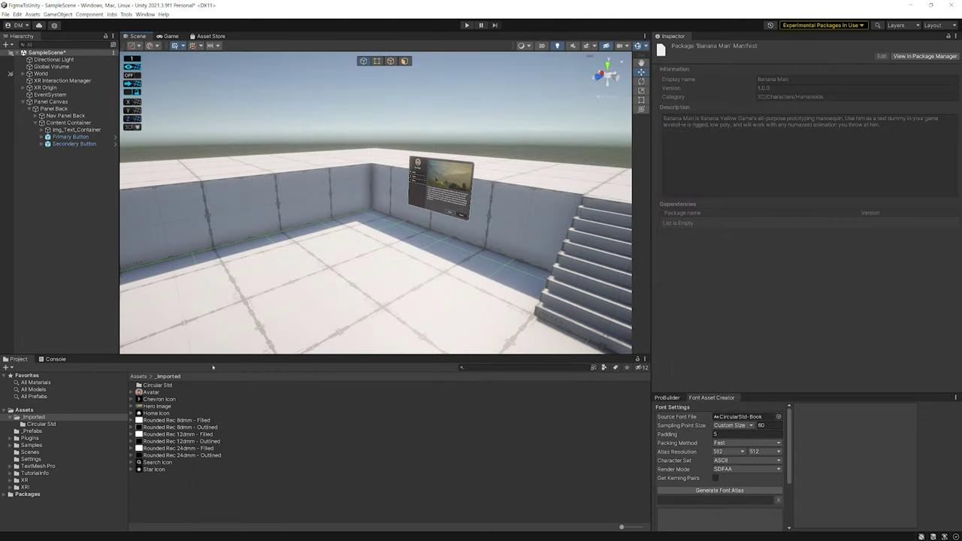
Find 'bana' in the Project and place the Banana Man prefab on the floor.
key("ctrl+f")
type("bana")
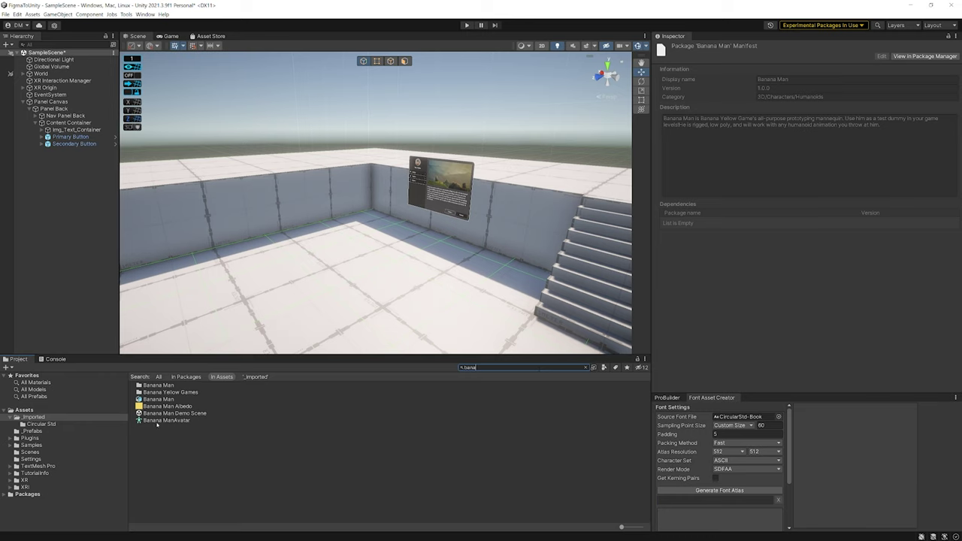
left_click_drag(152, 401, 391, 254)
mouse_move(466, 279)
left_mouse_down("alt")
mouse_move(429, 278)
mouse_move(481, 278)
left_mouse_up("alt")
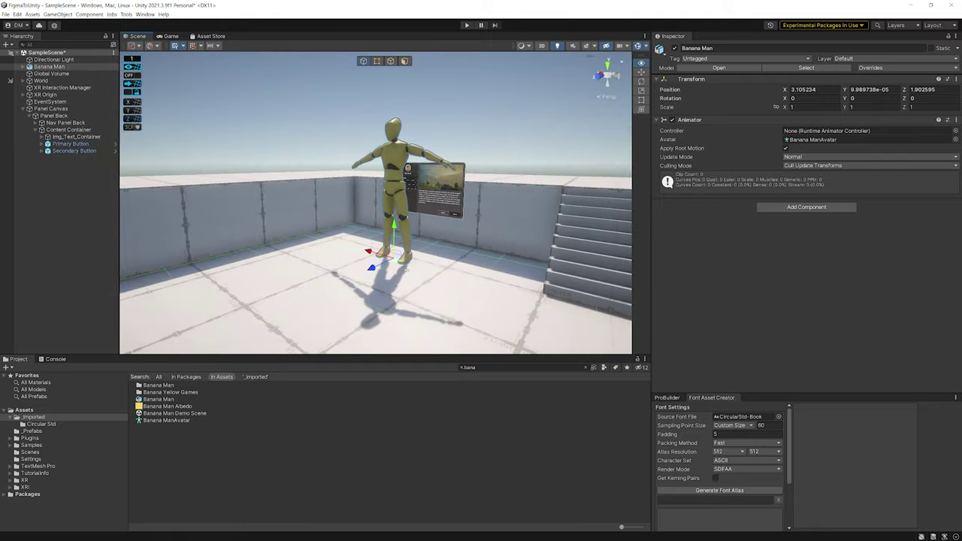
Raise the Panel Canvas higher above the floor.
left_click(40, 130)
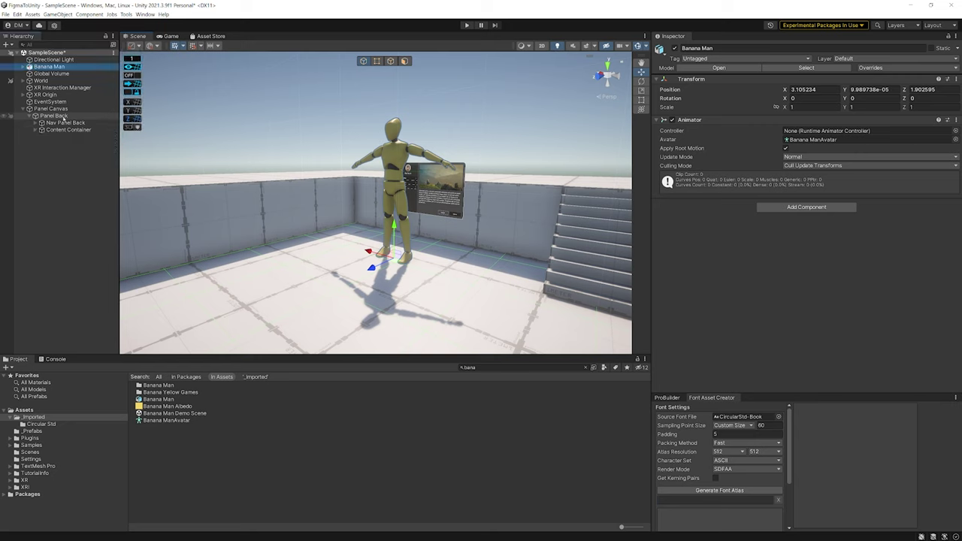
left_click(67, 110)
left_click_drag(430, 159, 477, 276)
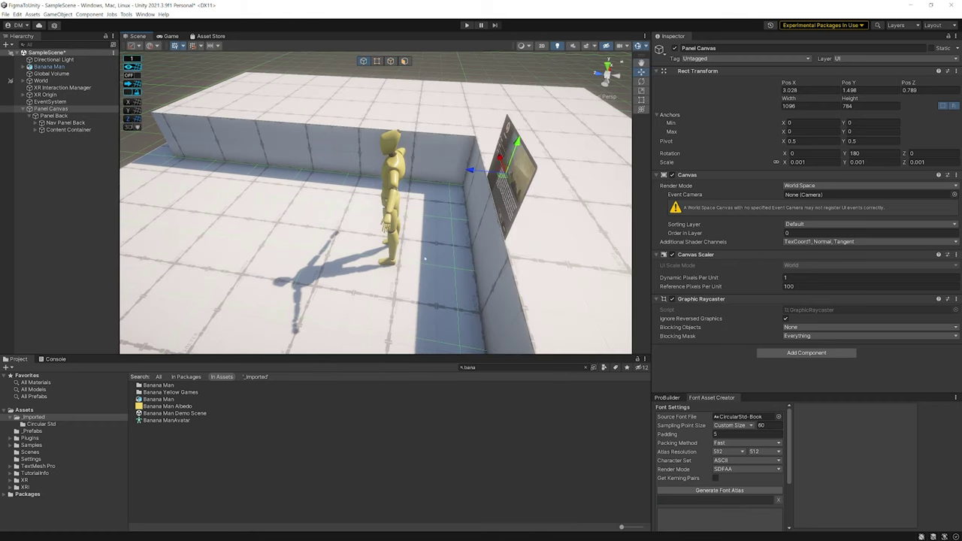
Rotate Banana Man to about 186° on Y so it faces the panel.
left_click(391, 218)
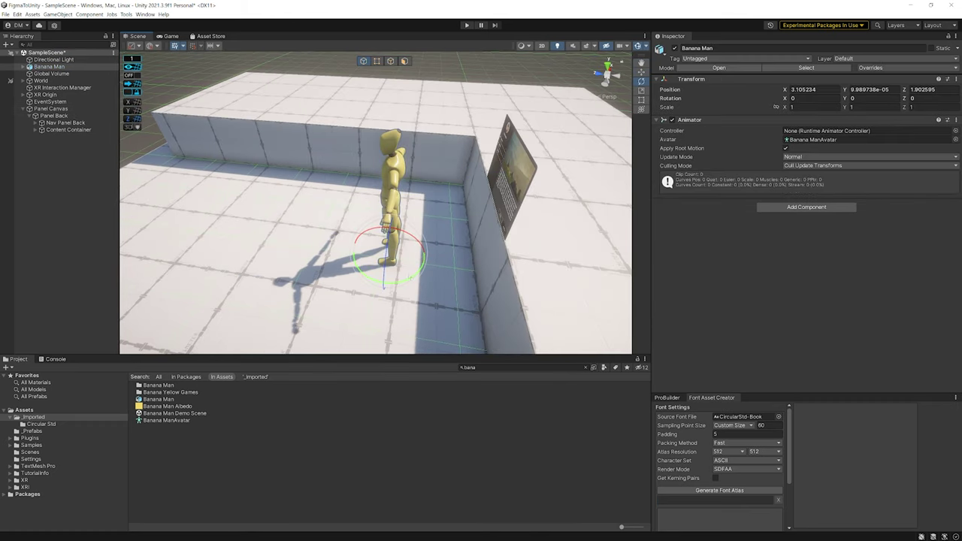
left_click_drag(412, 280, 907, 35)
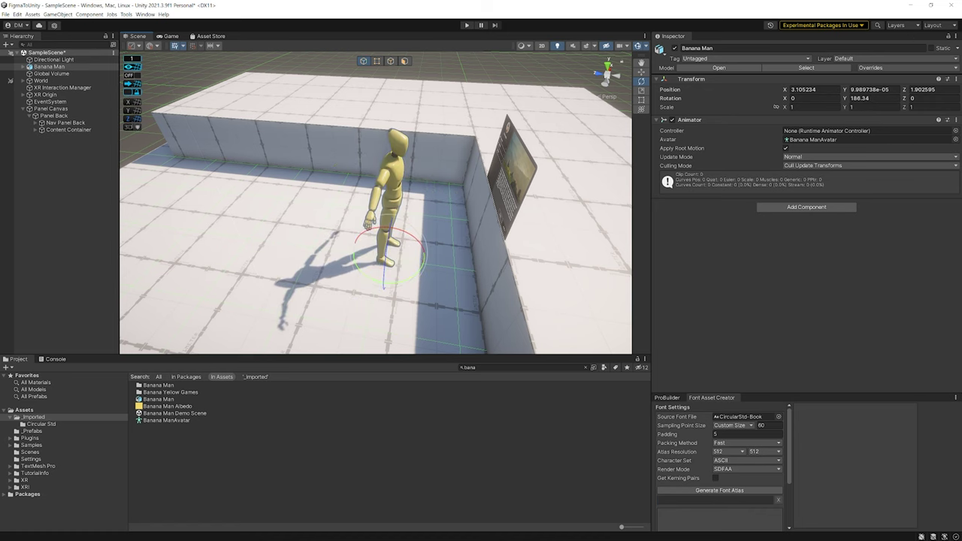
left_click_drag(564, 73, 522, 94, "alt")
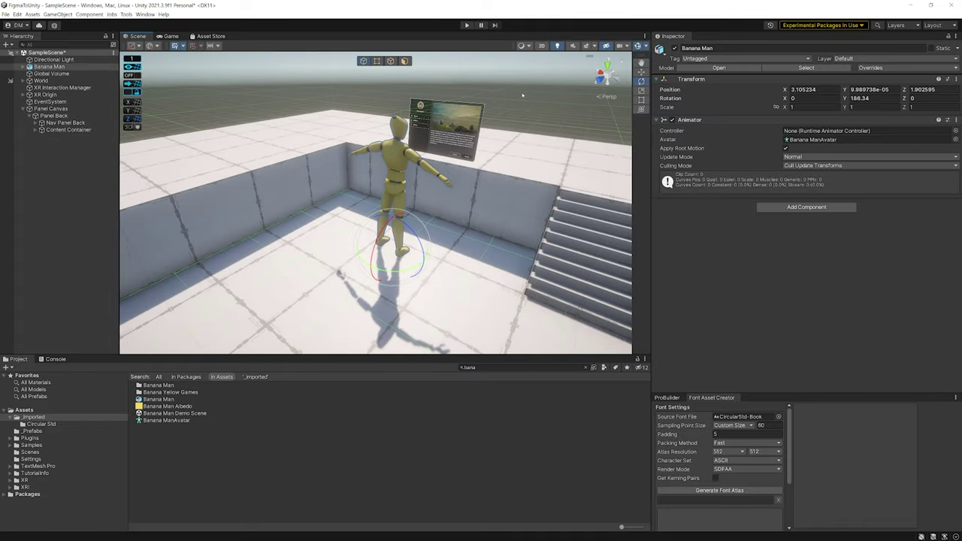
key("ctrl+p")
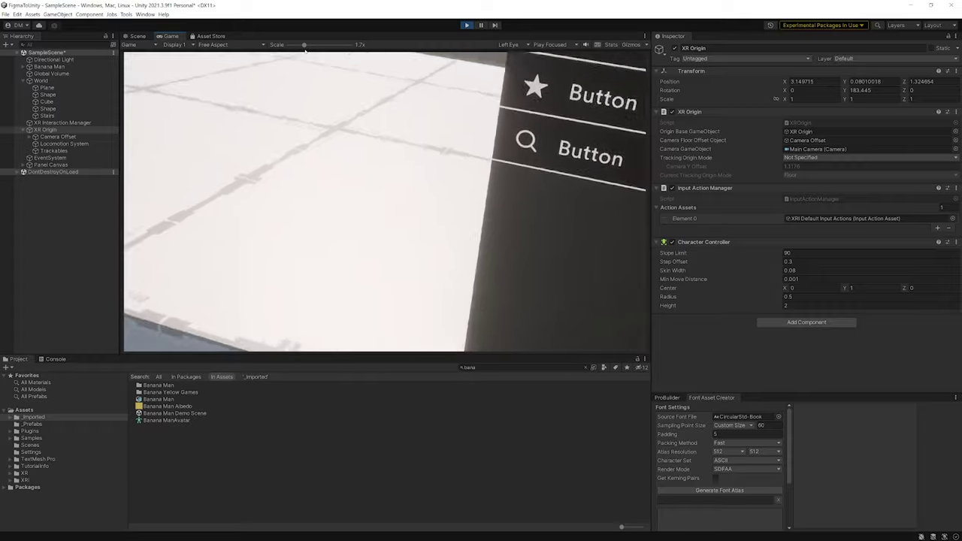
key("w")
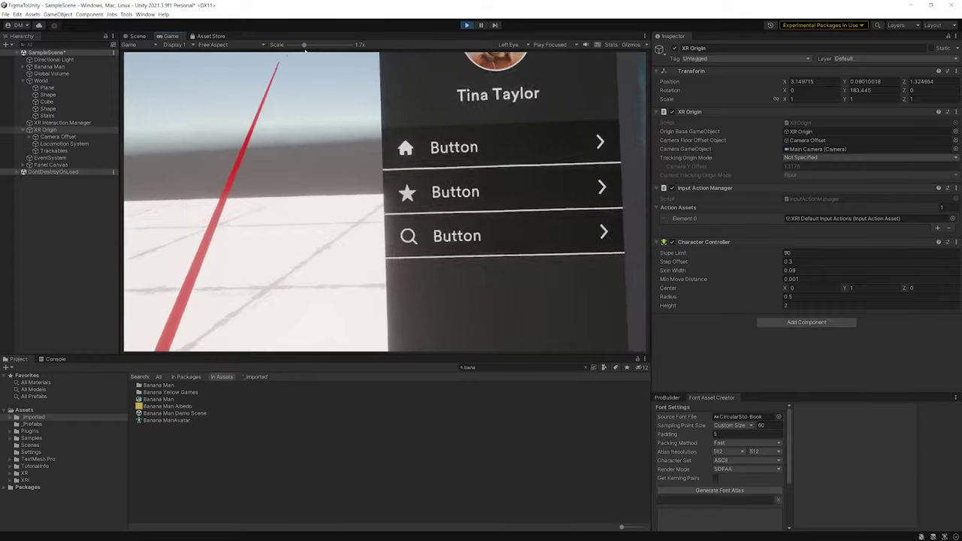
key("w")
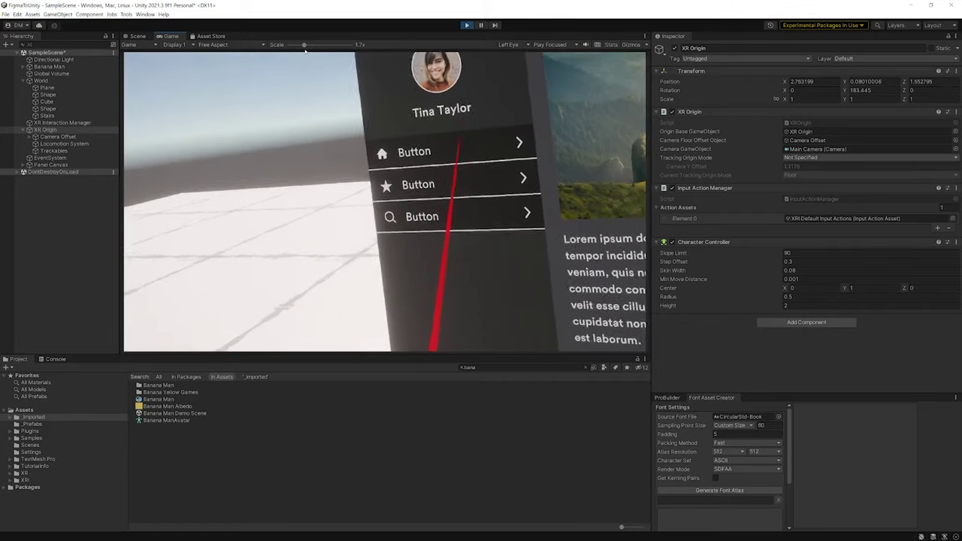
key("ctrl+p")
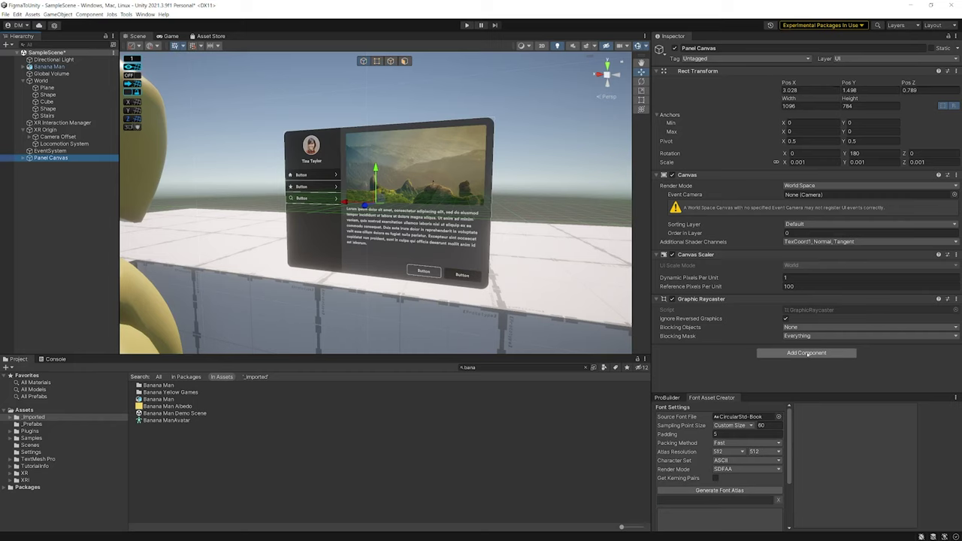
Add a Tracked Device Graphic Raycaster component to the Panel Canvas.
left_click(807, 353)
type("track")
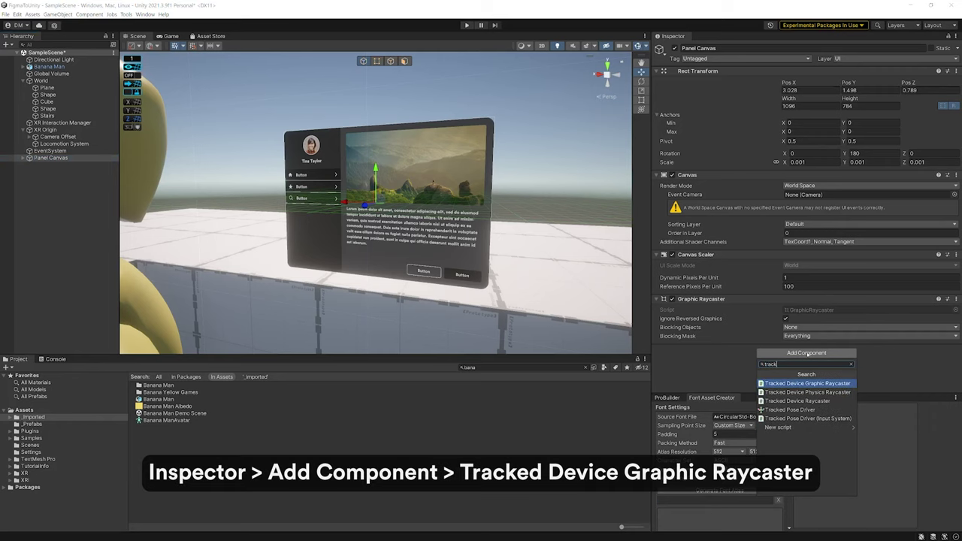
key("Return")
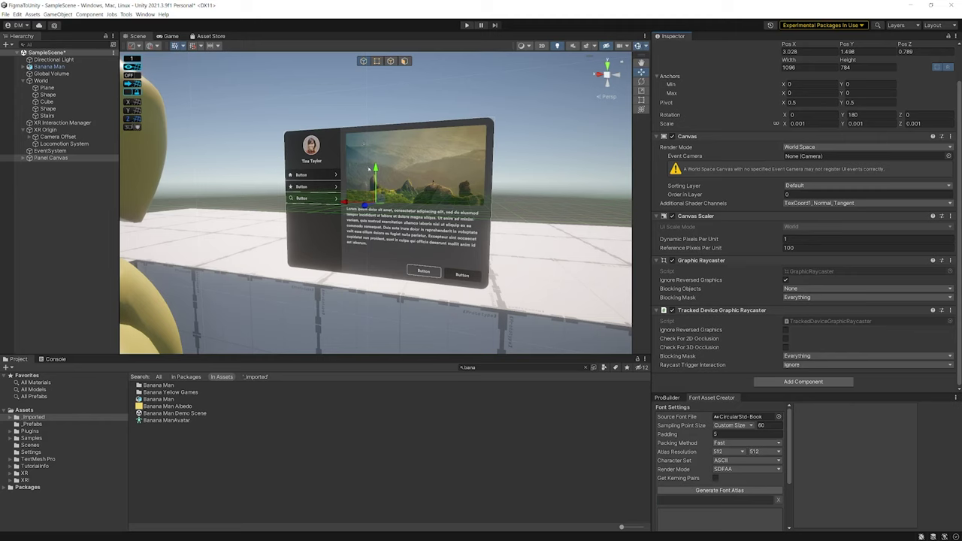
Lower the panel to Pos Y 1.002 and deactivate the Banana Man.
left_click_drag(369, 169, 403, 262)
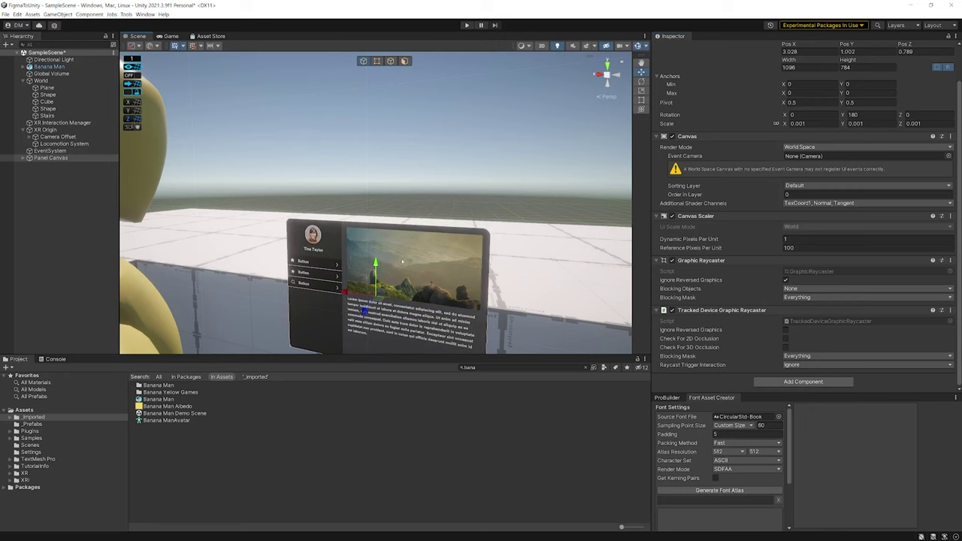
left_click_drag(120, 213, 376, 94, "alt")
left_click(233, 165)
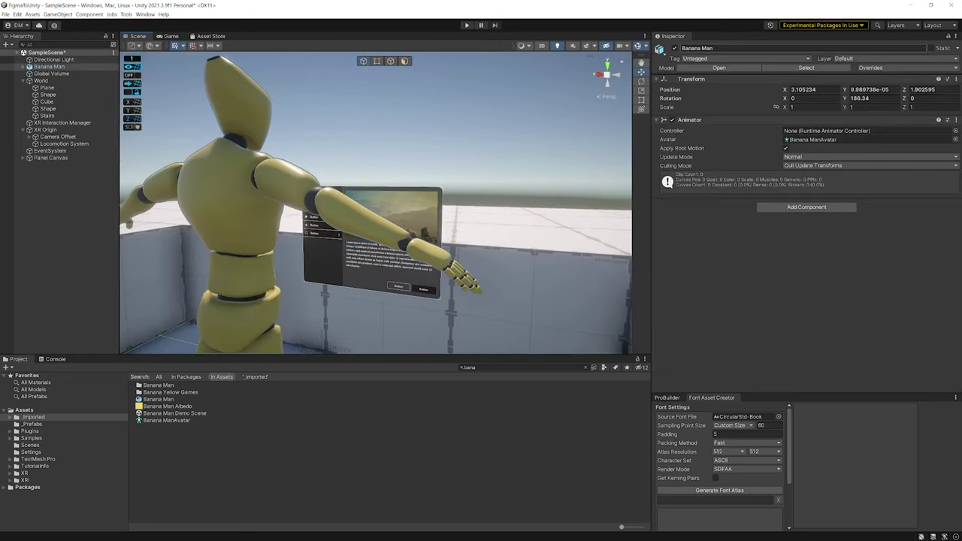
key("alt+shift+a")
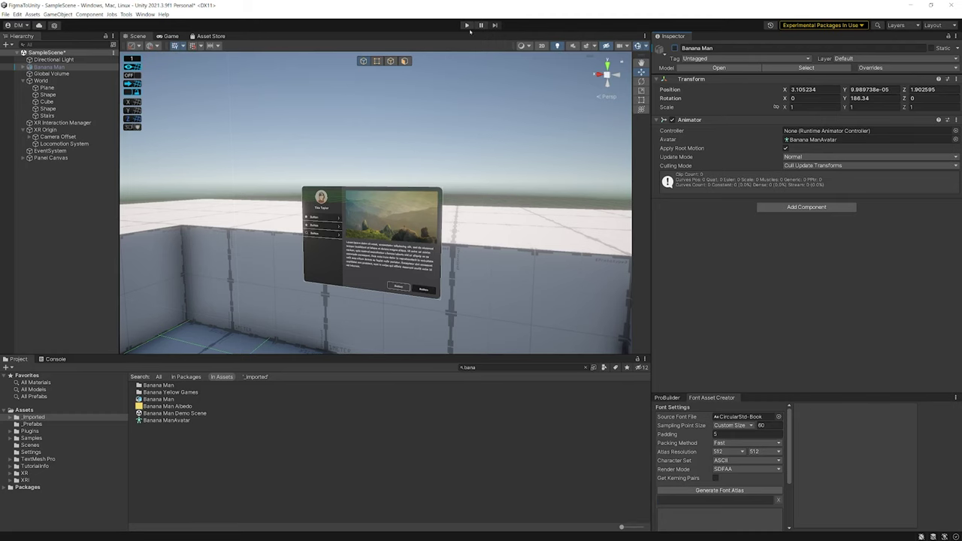
Enter Play mode to test the XR panel.
left_click(467, 25)
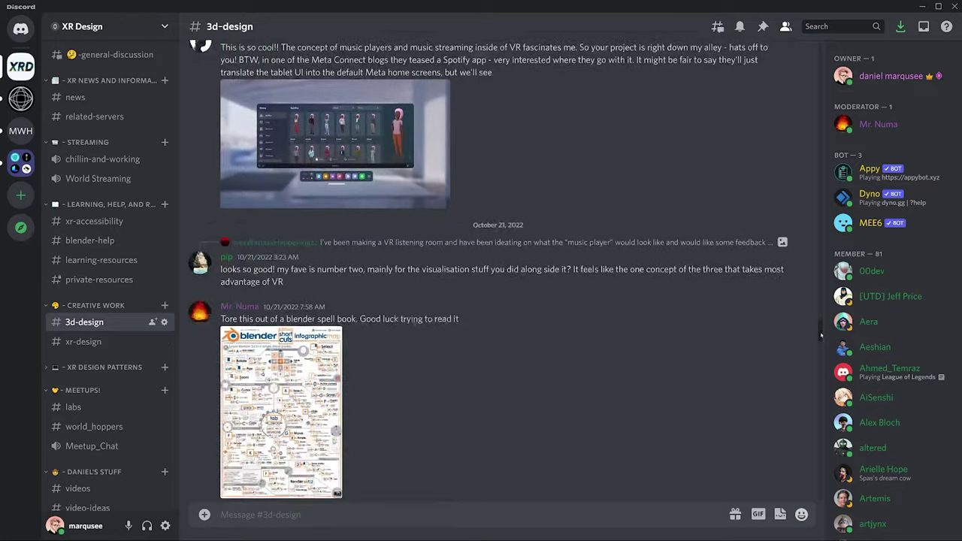
scroll(820, 347, "down", 5)
scroll(821, 348, "down", 2)
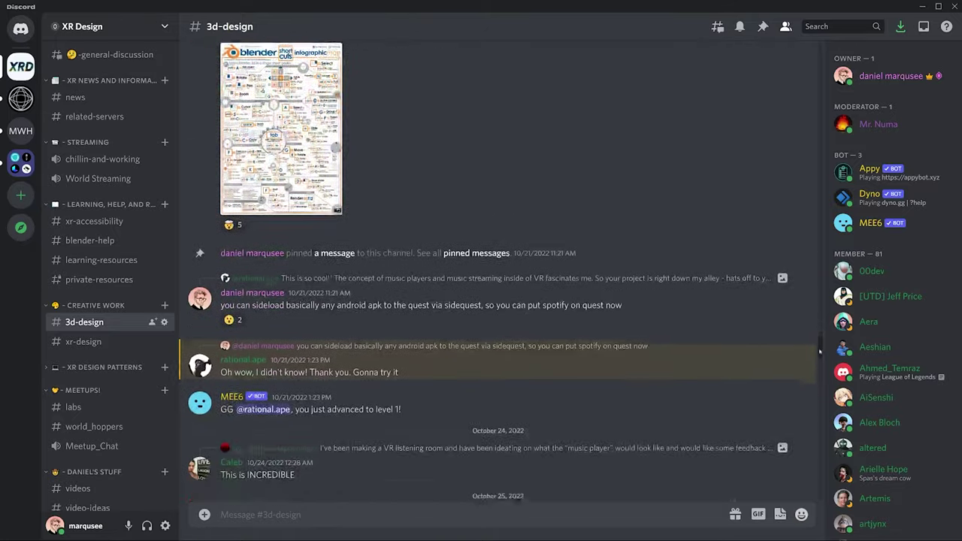